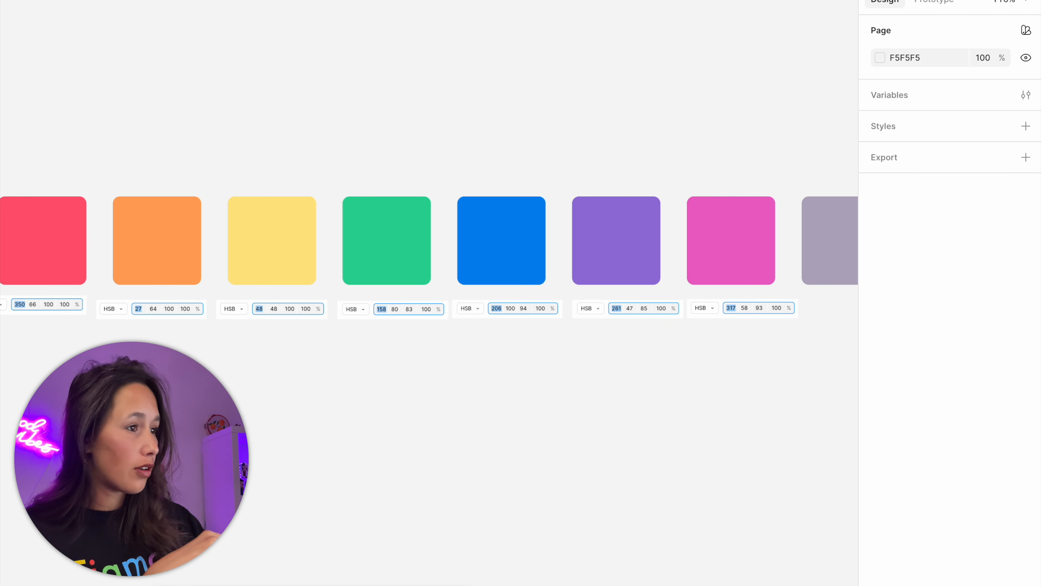
Inspect the fill colours of the orange, yellow, green, blue and pink swatches one after another
{"action": "left_click", "coordinate": [164, 244]}
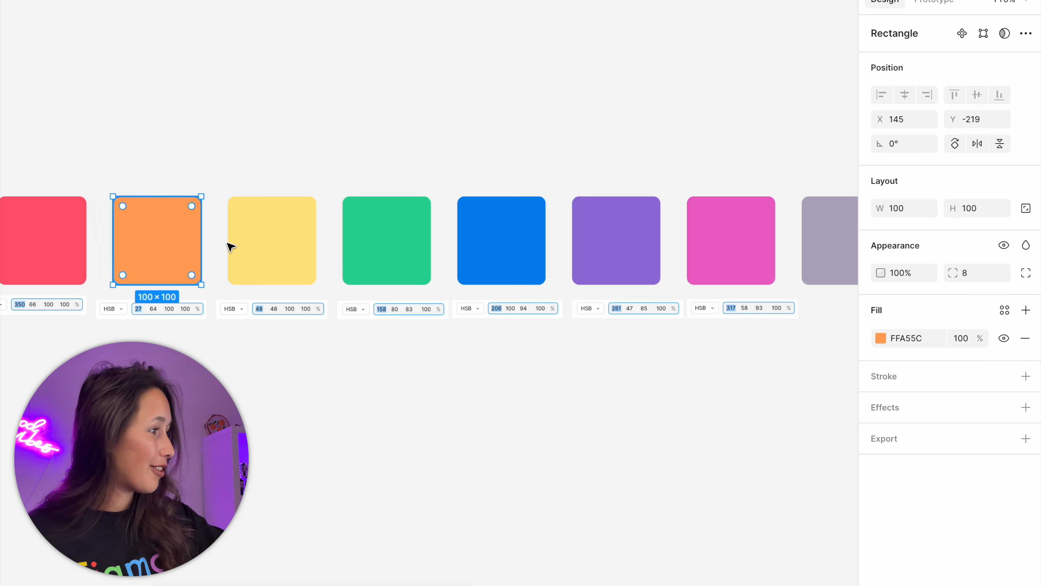
{"action": "left_click", "coordinate": [279, 243]}
{"action": "left_click", "coordinate": [388, 246]}
{"action": "left_click", "coordinate": [524, 248]}
{"action": "left_click", "coordinate": [692, 257]}
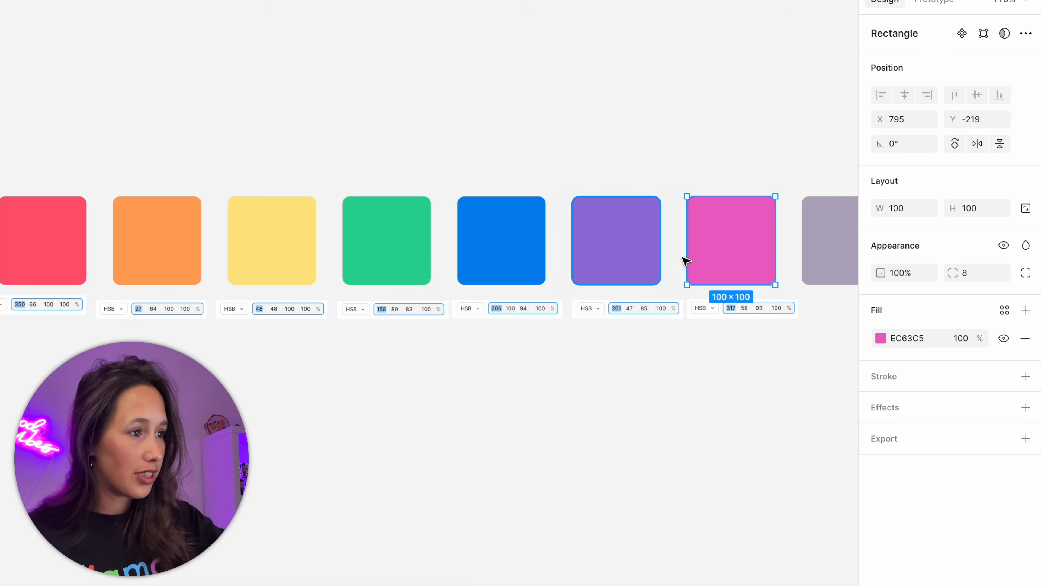
{"action": "left_click", "coordinate": [591, 390]}
Set the green swatch's HSB brightness to 63 to darken it
{"action": "left_click", "coordinate": [386, 270]}
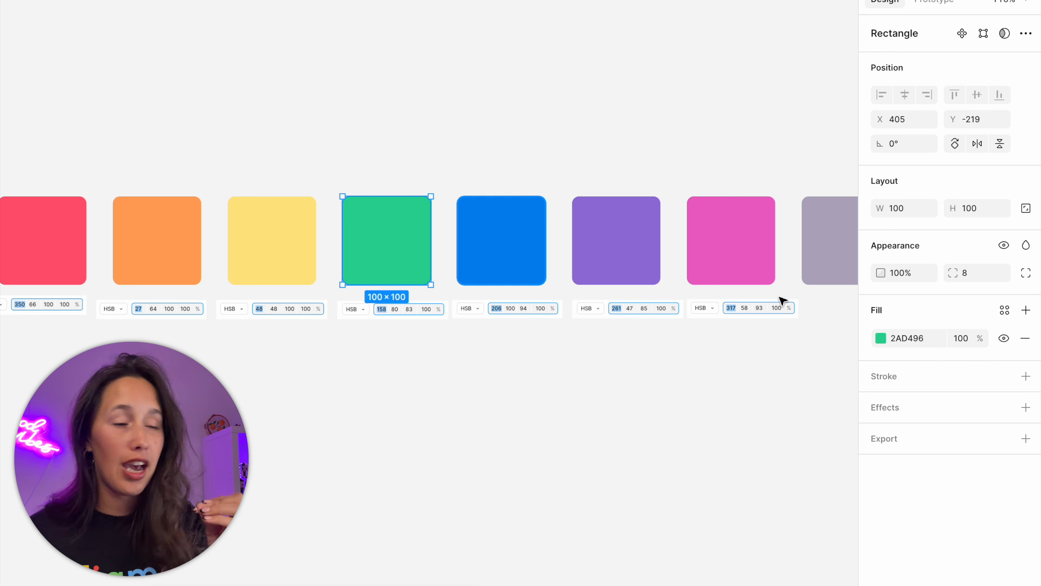
{"action": "left_click", "coordinate": [881, 338]}
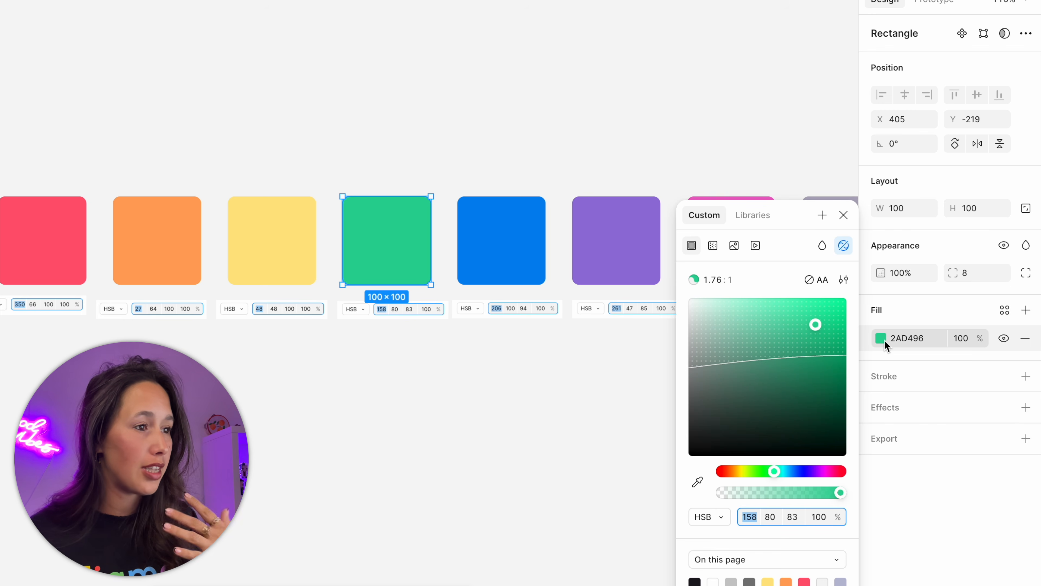
{"action": "left_click", "coordinate": [795, 520]}
{"action": "type", "text": "63"}
{"action": "key", "text": "Return"}
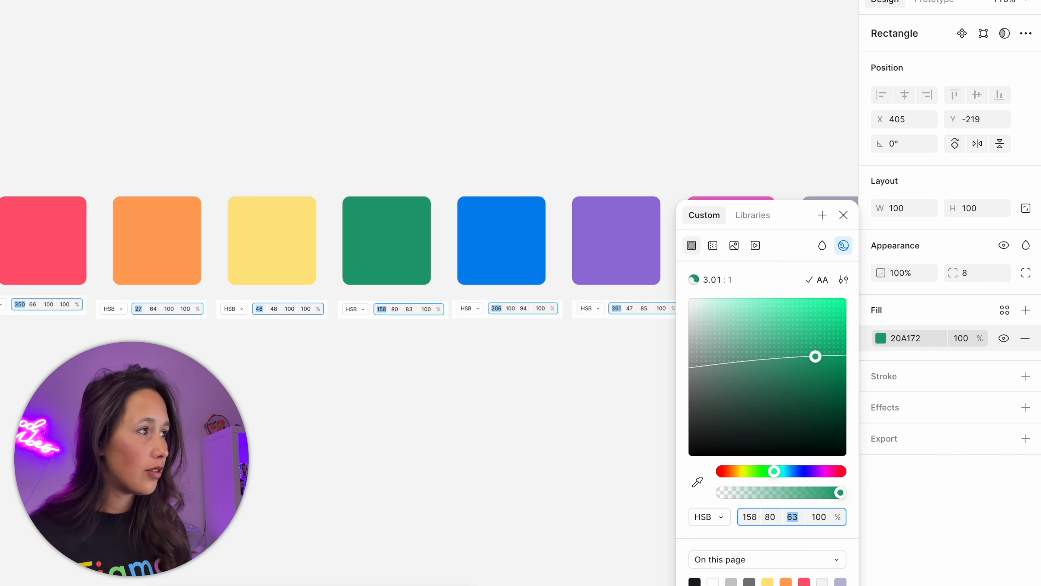
{"action": "left_click", "coordinate": [477, 471]}
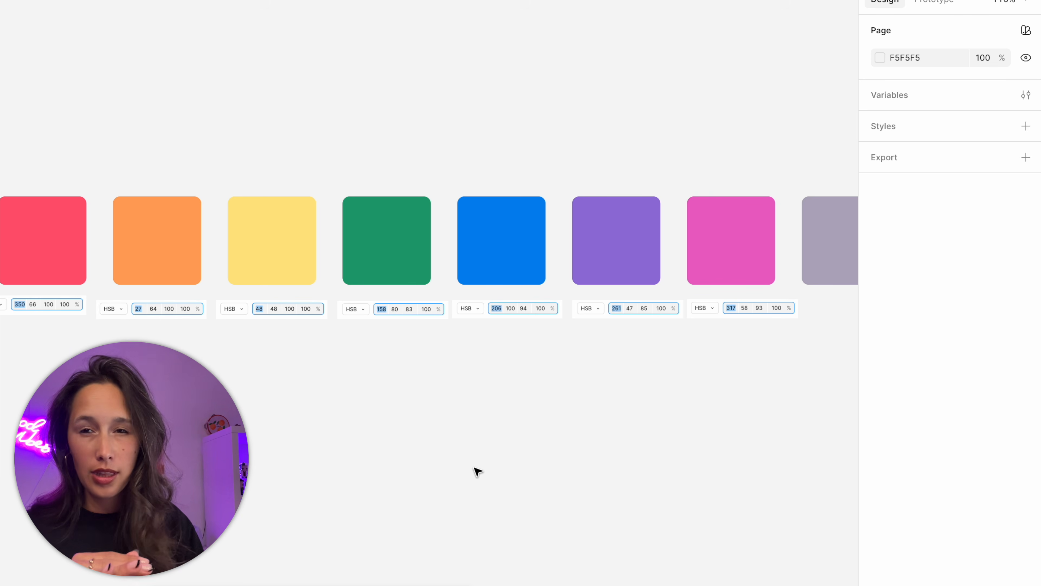
Undo the green swatch's brightness change and clear the selection
{"action": "key", "text": "super+z"}
{"action": "key", "text": "super+z"}
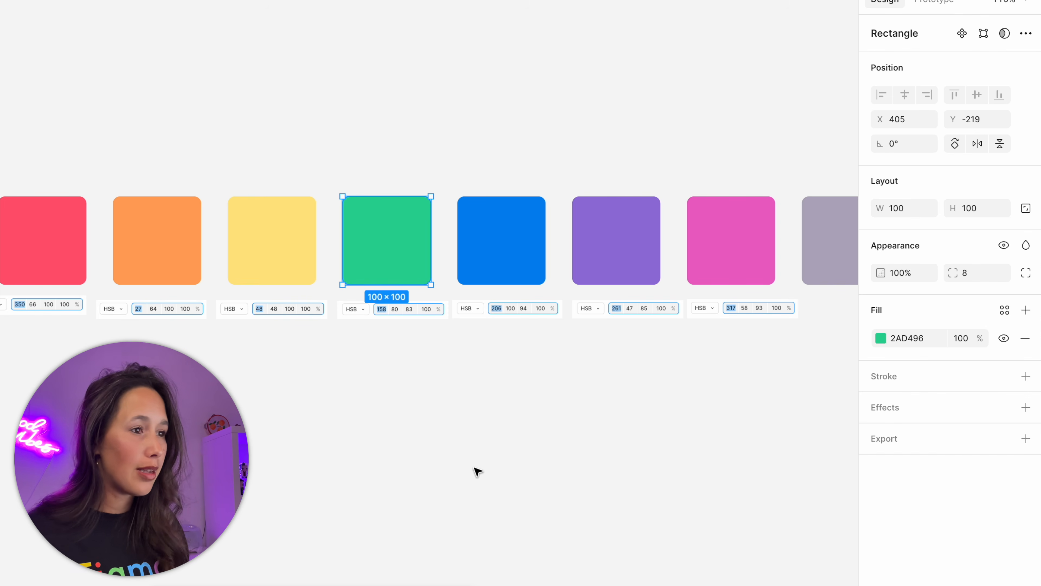
{"action": "left_click", "coordinate": [477, 471]}
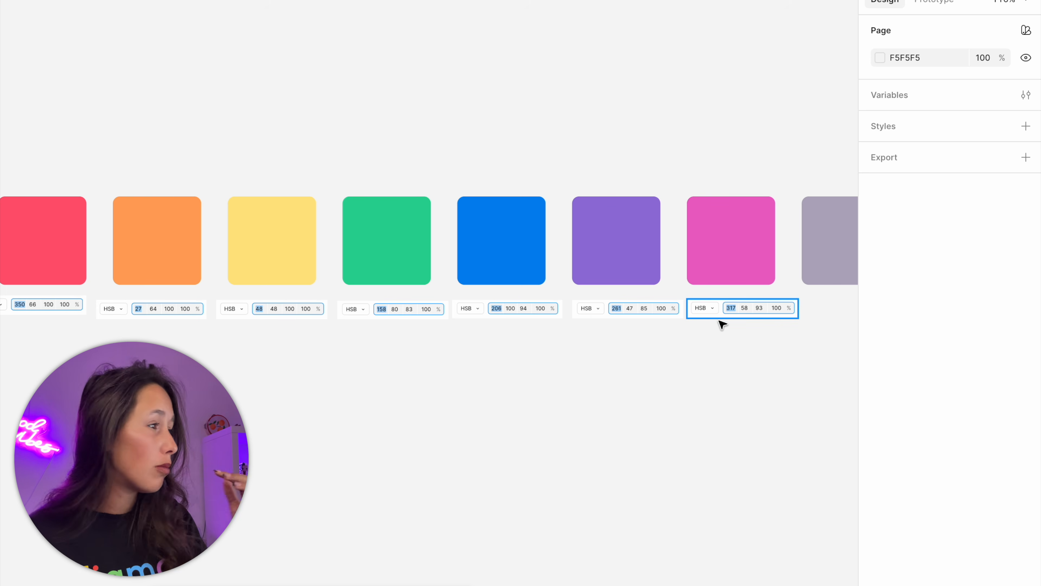
{"action": "left_click", "coordinate": [541, 265]}
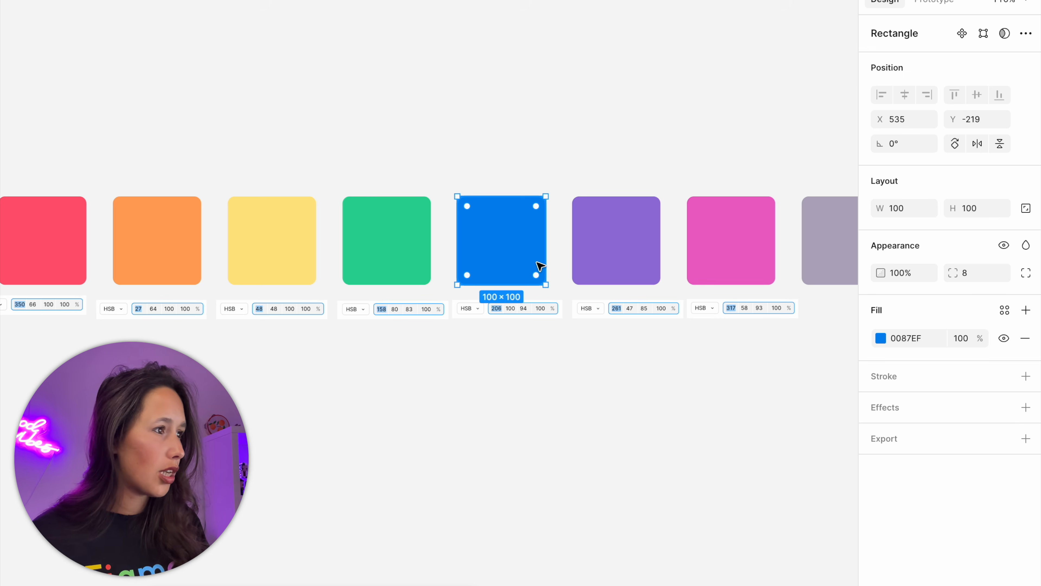
{"action": "left_click", "coordinate": [465, 402]}
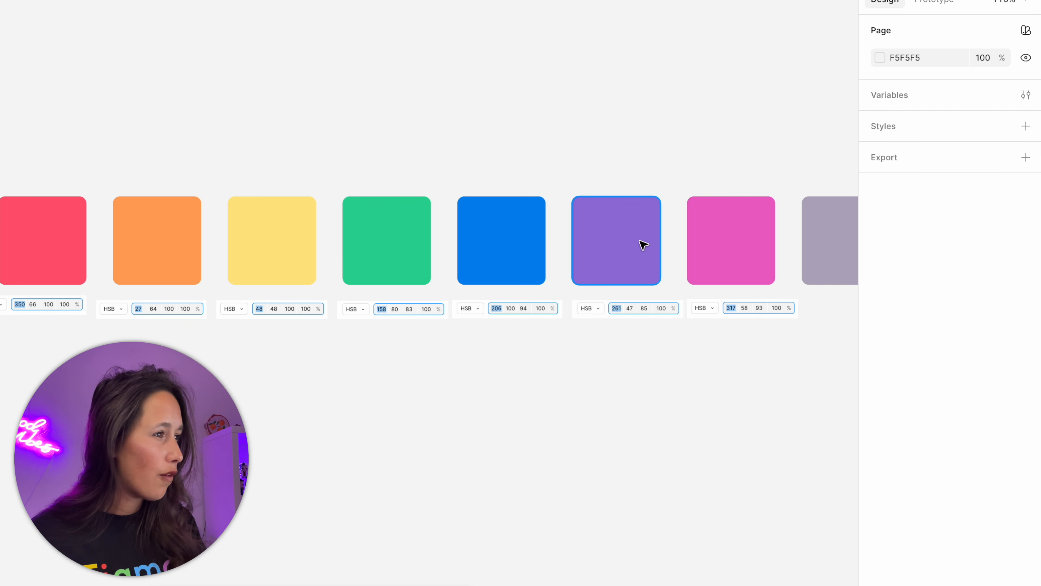
{"action": "left_click", "coordinate": [654, 247]}
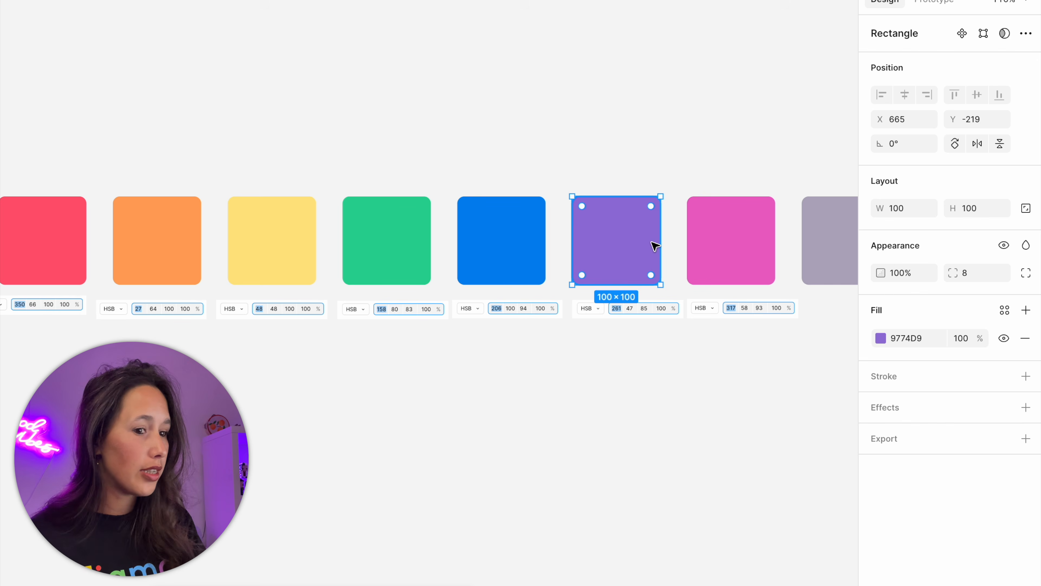
Lower the orange swatch's HSB saturation to 24 to make a light tint
{"action": "left_click", "coordinate": [133, 264]}
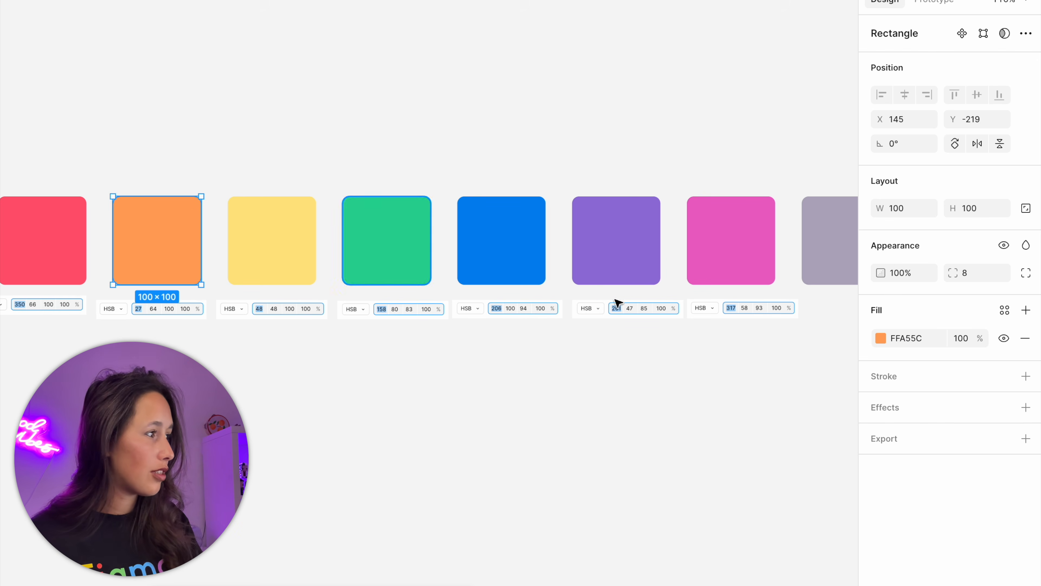
{"action": "left_click", "coordinate": [896, 339]}
{"action": "left_click", "coordinate": [879, 338]}
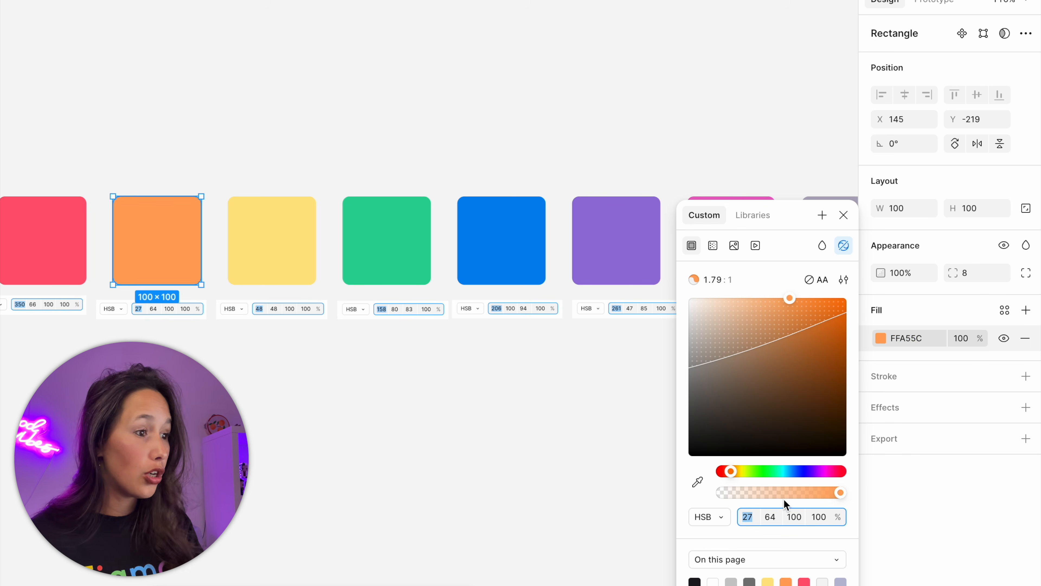
{"action": "left_click", "coordinate": [770, 517]}
{"action": "key", "text": "shift+Down"}
{"action": "key", "text": "shift+Down"}
{"action": "key", "text": "shift+Down"}
{"action": "key", "text": "shift+Down"}
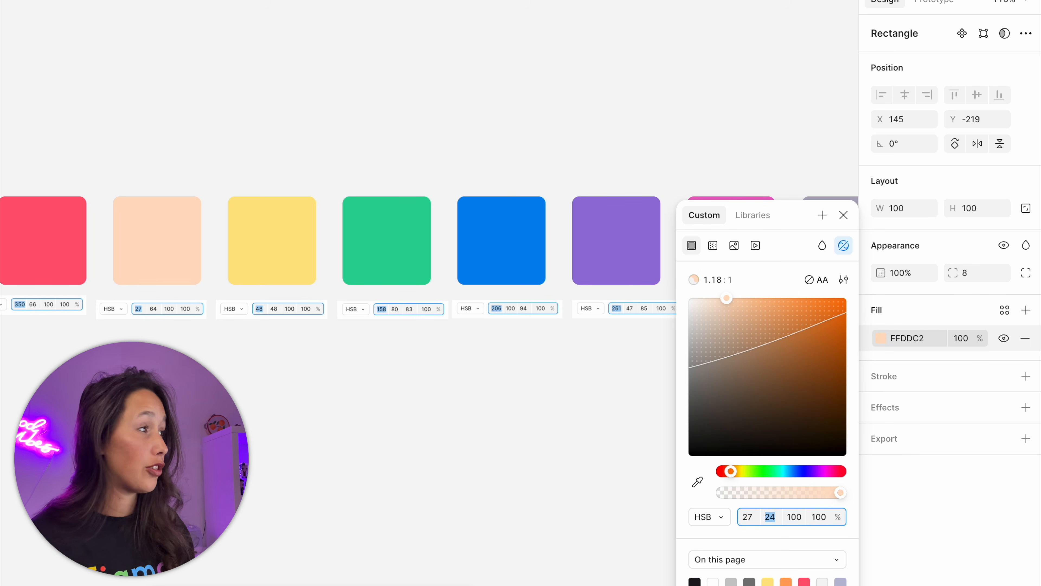
{"action": "left_click", "coordinate": [589, 462]}
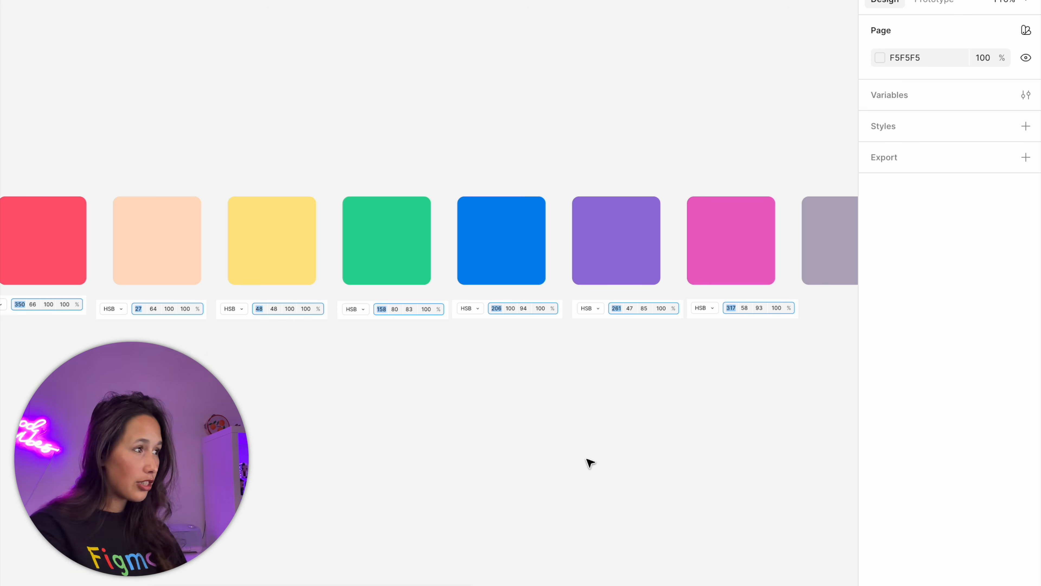
Undo the orange swatch's saturation changes to restore its original colour
{"action": "key", "text": "ctrl+z"}
{"action": "key", "text": "ctrl+z"}
{"action": "key", "text": "ctrl+z"}
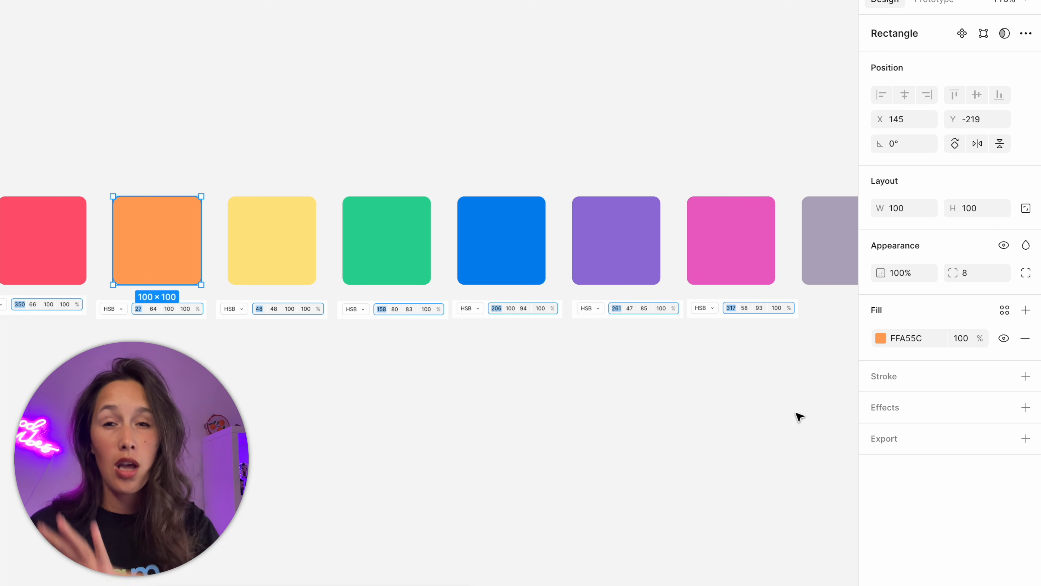
{"action": "left_click_drag", "start_coordinate": [797, 412], "coordinate": [2, 295]}
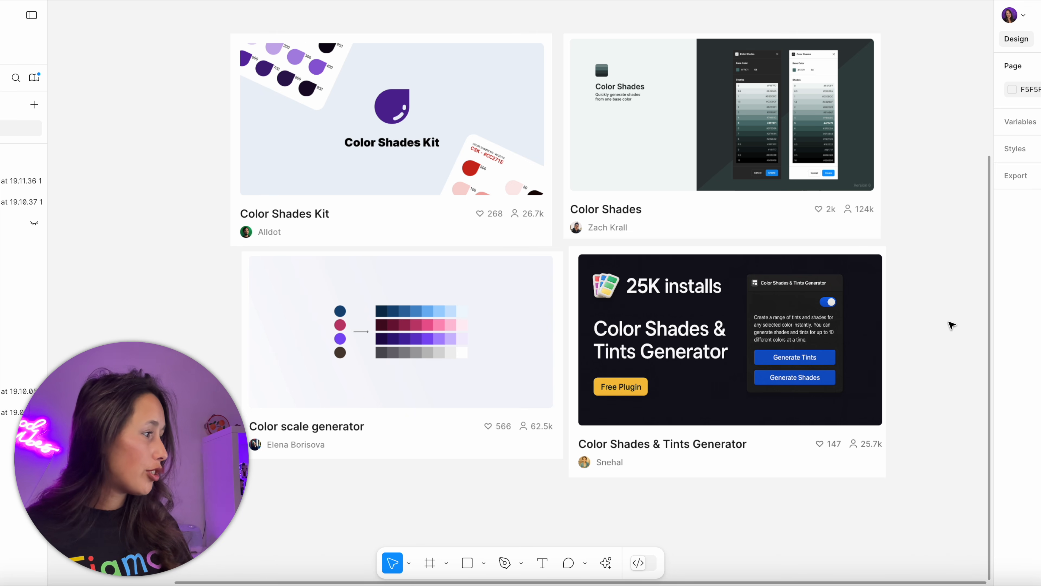
Generate a 10-step scale from the red swatch with the Color scale generator plugin and place it below the swatch row
{"action": "left_click", "coordinate": [487, 364]}
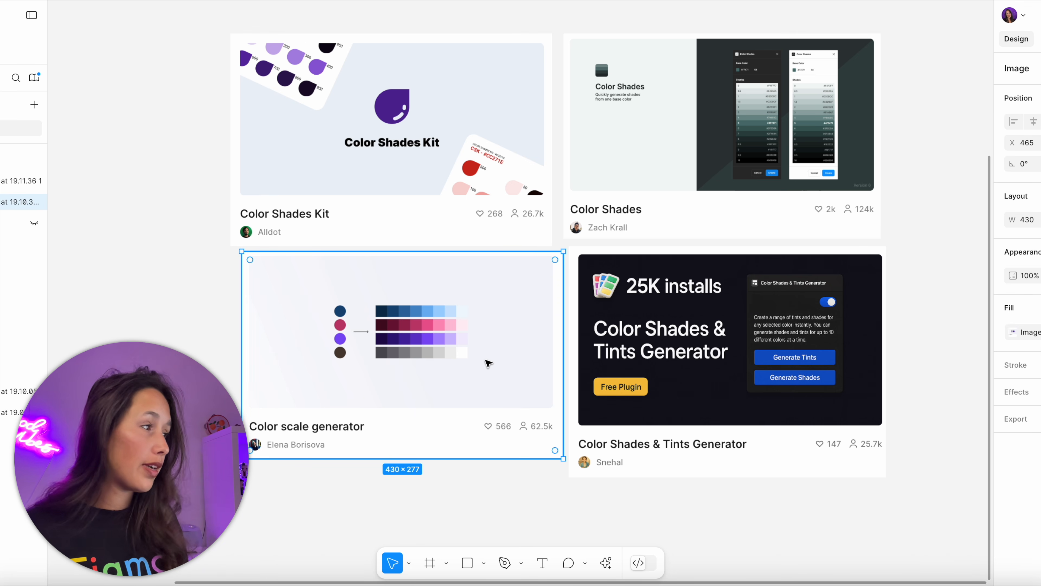
{"action": "scroll", "coordinate": [485, 360], "scroll_direction": "down", "scroll_amount": 3}
{"action": "scroll", "coordinate": [392, 226], "scroll_direction": "up", "scroll_amount": 4}
{"action": "scroll", "coordinate": [392, 225], "scroll_direction": "left", "scroll_amount": 5}
{"action": "left_click", "coordinate": [395, 183]}
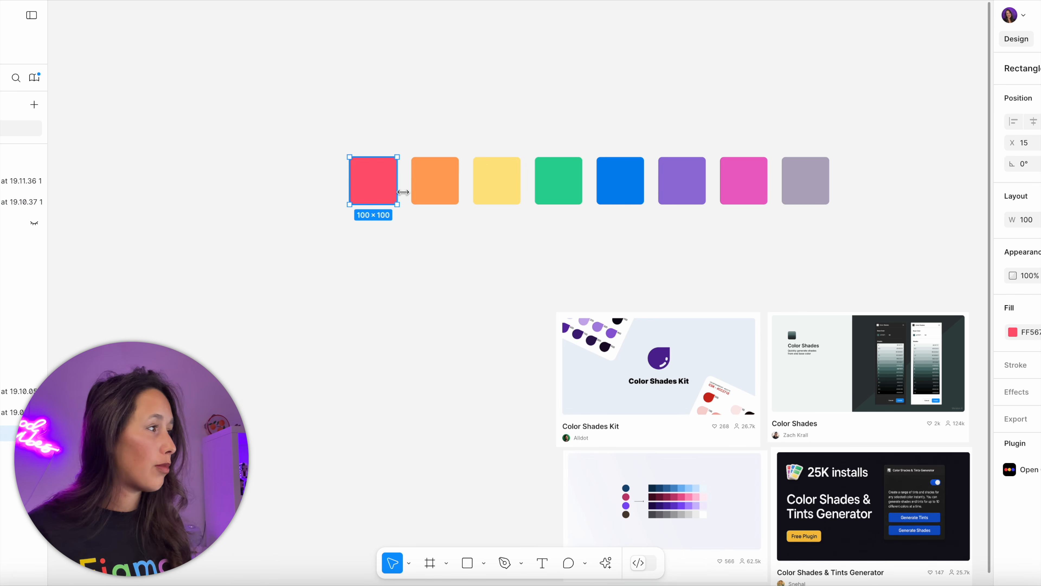
{"action": "left_click", "coordinate": [601, 565]}
{"action": "left_click", "coordinate": [491, 353]}
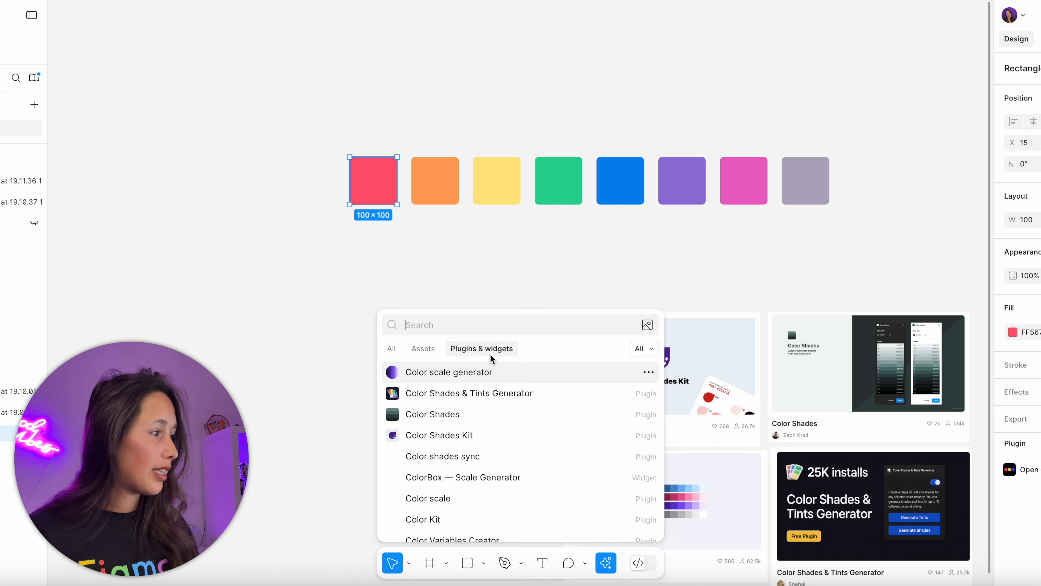
{"action": "left_click", "coordinate": [485, 372]}
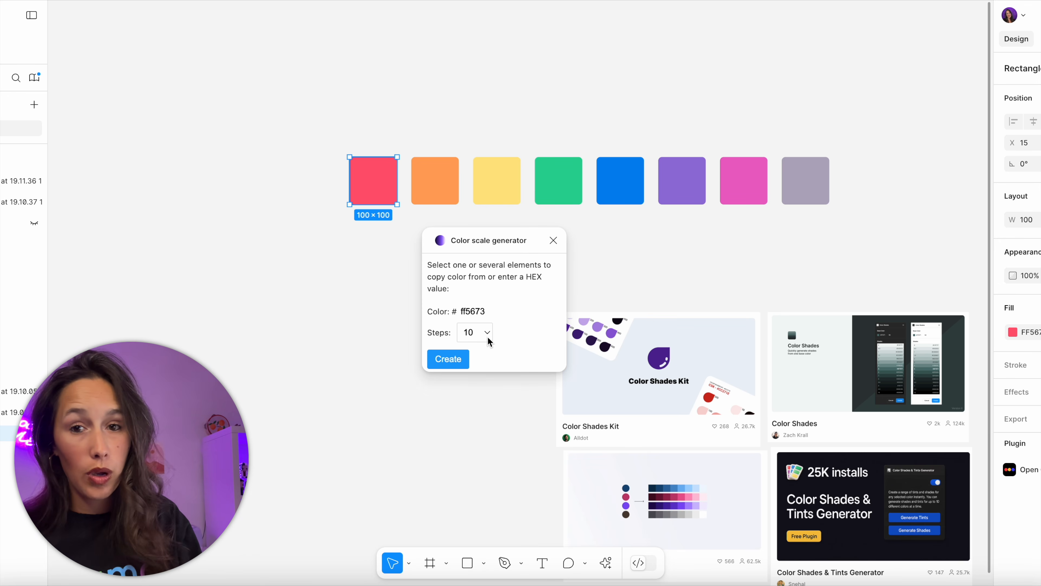
{"action": "left_click", "coordinate": [438, 365]}
{"action": "left_click", "coordinate": [553, 241]}
{"action": "left_click_drag", "start_coordinate": [575, 279], "coordinate": [635, 340]}
{"action": "left_click", "coordinate": [576, 229]}
Fill the 10 and 20 tiles of the RED palette by sampling the lightest and second-lightest shades of the generated red scale
{"action": "scroll", "coordinate": [576, 262], "scroll_direction": "down", "scroll_amount": 5}
{"action": "scroll", "coordinate": [576, 270], "scroll_direction": "up", "scroll_amount": 2}
{"action": "scroll", "coordinate": [575, 271], "scroll_direction": "right", "scroll_amount": 3}
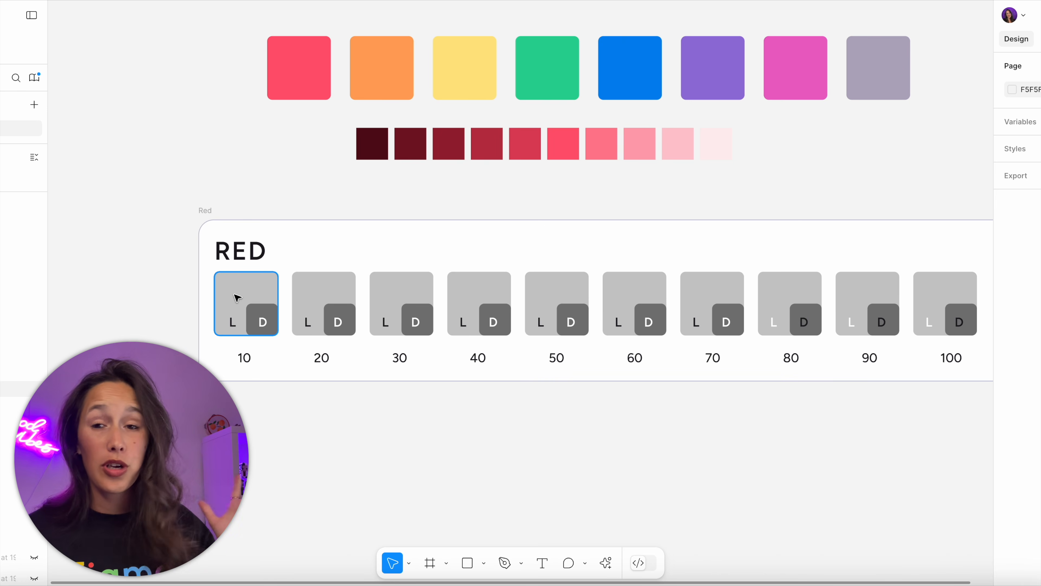
{"action": "left_click", "coordinate": [242, 289]}
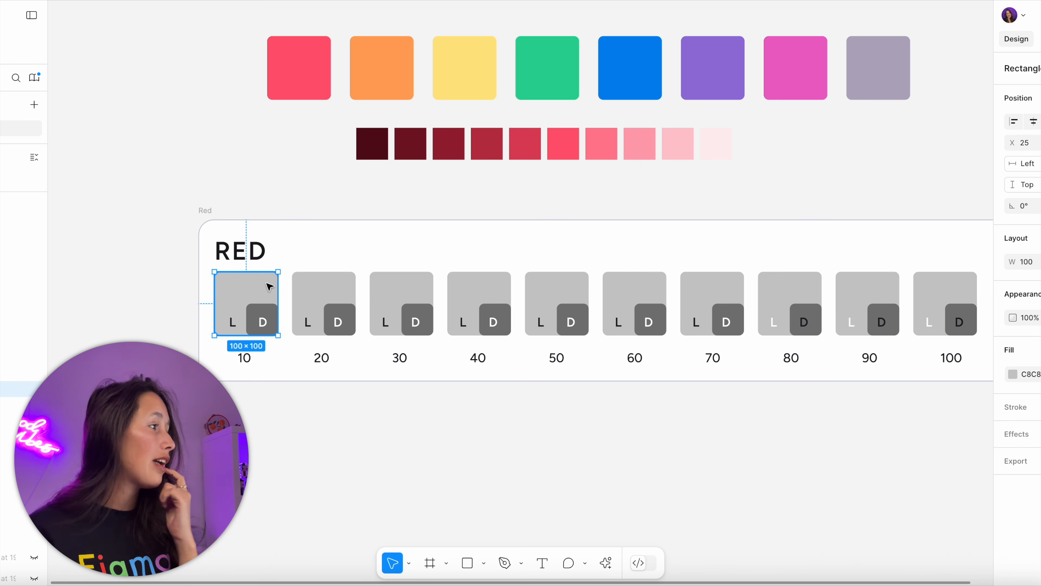
{"action": "key", "text": "i"}
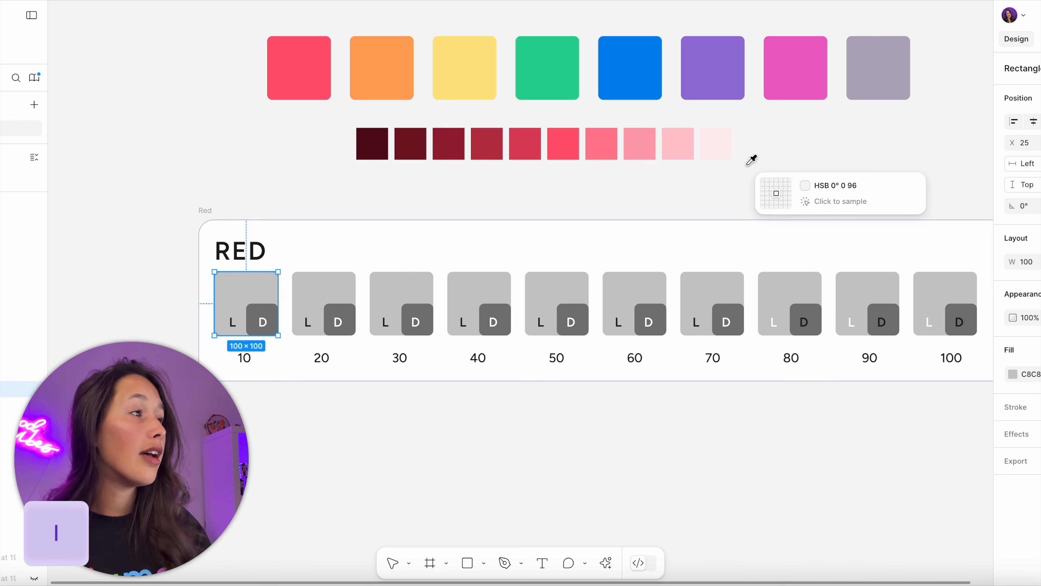
{"action": "left_click", "coordinate": [715, 135]}
{"action": "left_click", "coordinate": [344, 282]}
{"action": "key", "text": "i"}
{"action": "left_click", "coordinate": [686, 144]}
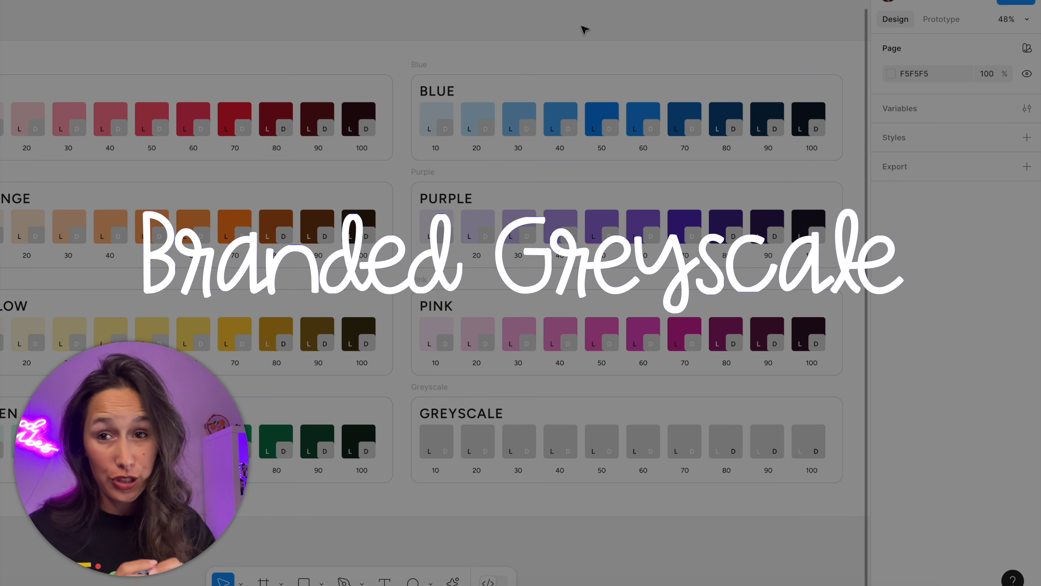
Set the fill of the purplish-grey swatch at the end of the base colour row to D9D9D9
{"action": "scroll", "coordinate": [511, 88], "scroll_direction": "up", "scroll_amount": 5}
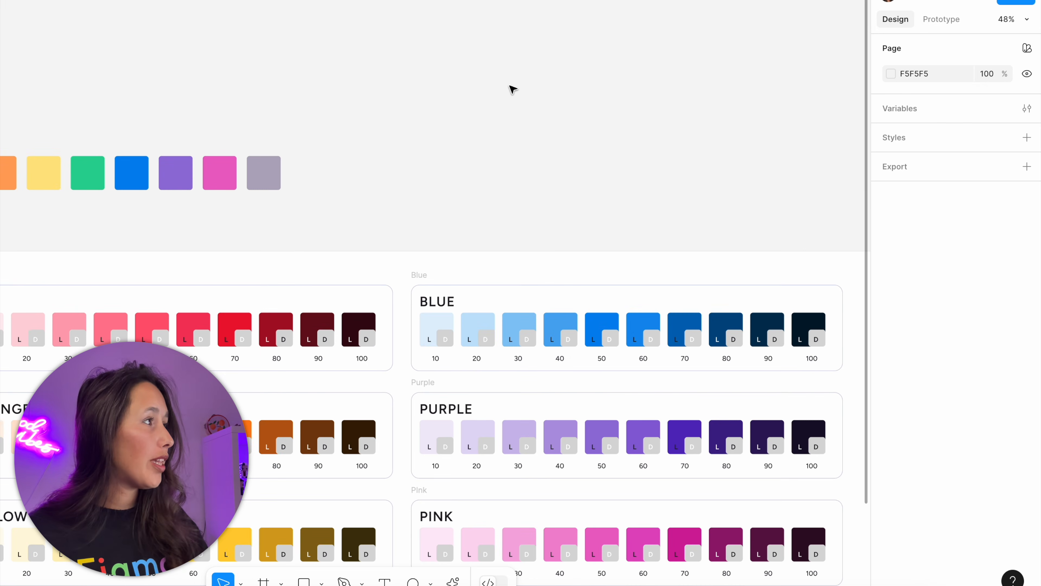
{"action": "left_click_drag", "start_coordinate": [277, 184], "coordinate": [512, 212]}
{"action": "scroll", "coordinate": [512, 212], "scroll_direction": "up", "scroll_amount": 6}
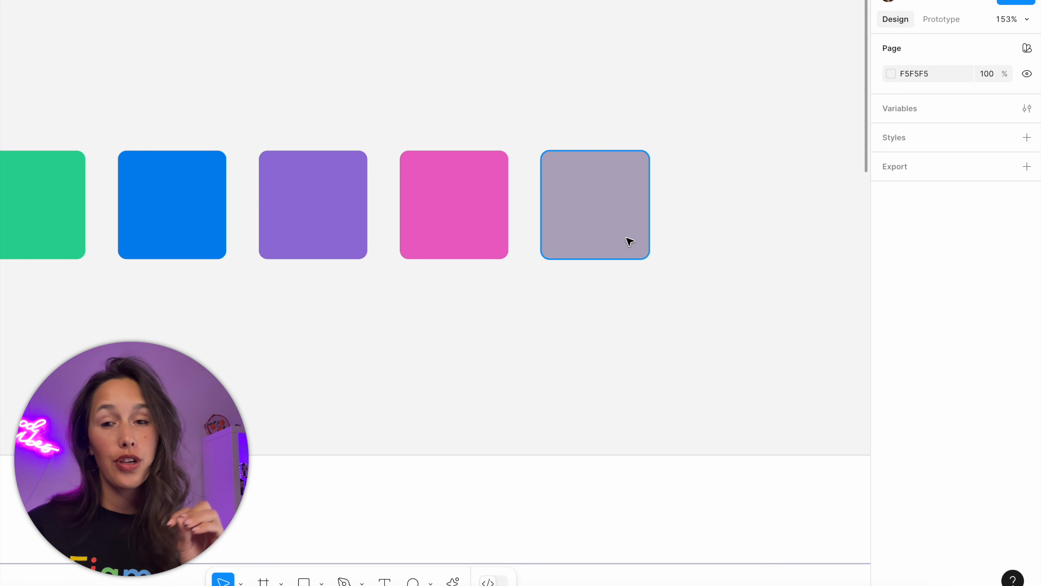
{"action": "left_click", "coordinate": [627, 237]}
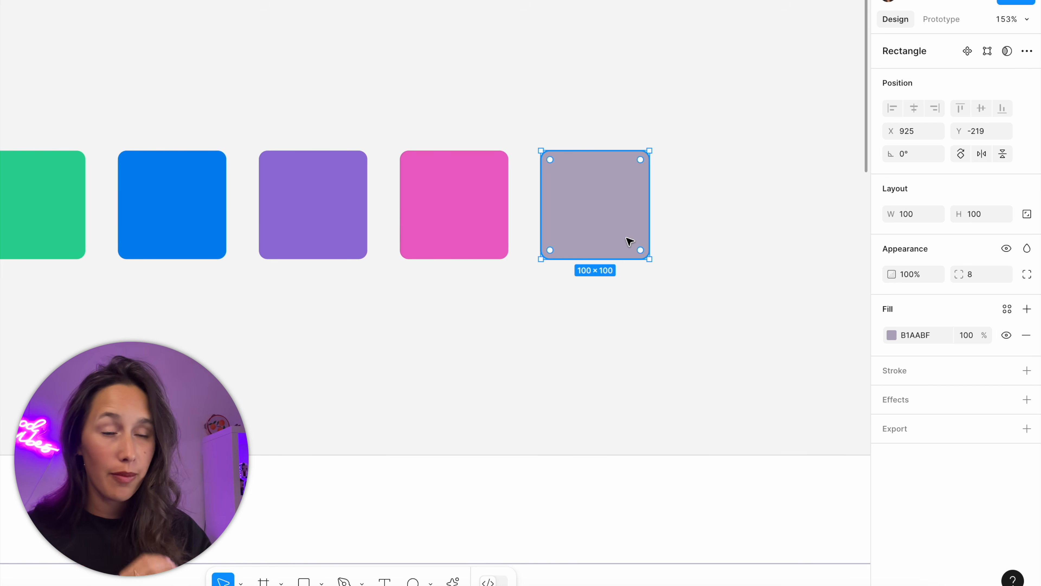
{"action": "left_click", "coordinate": [923, 333]}
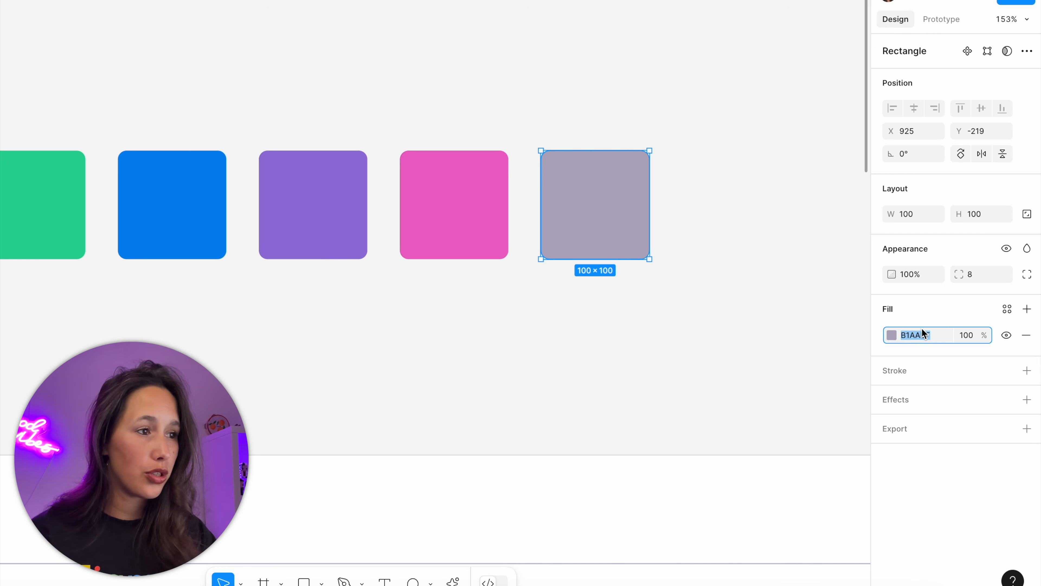
{"action": "type", "text": "d"}
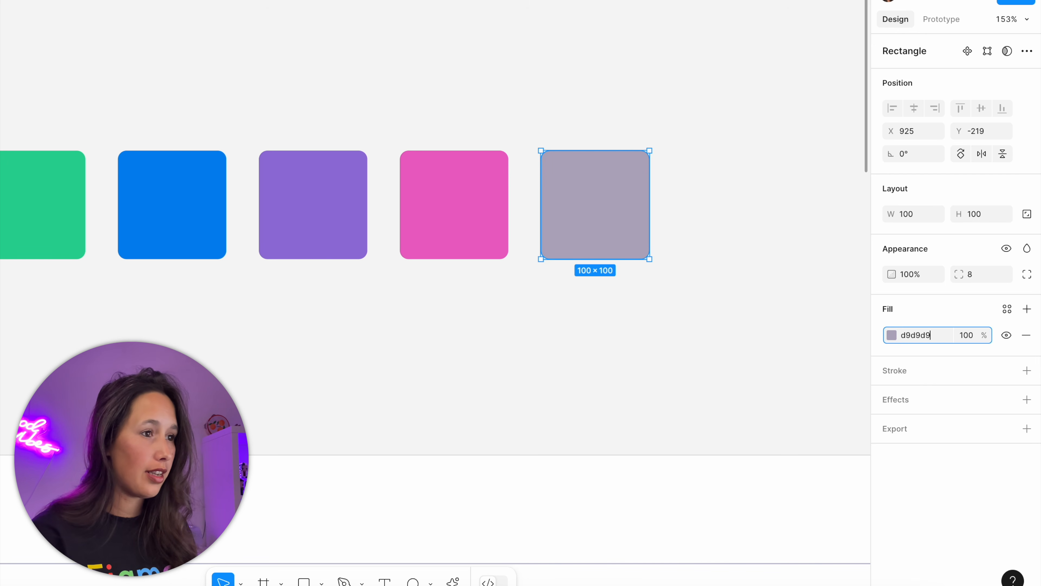
{"action": "type", "text": "9d9d9"}
{"action": "key", "text": "Return"}
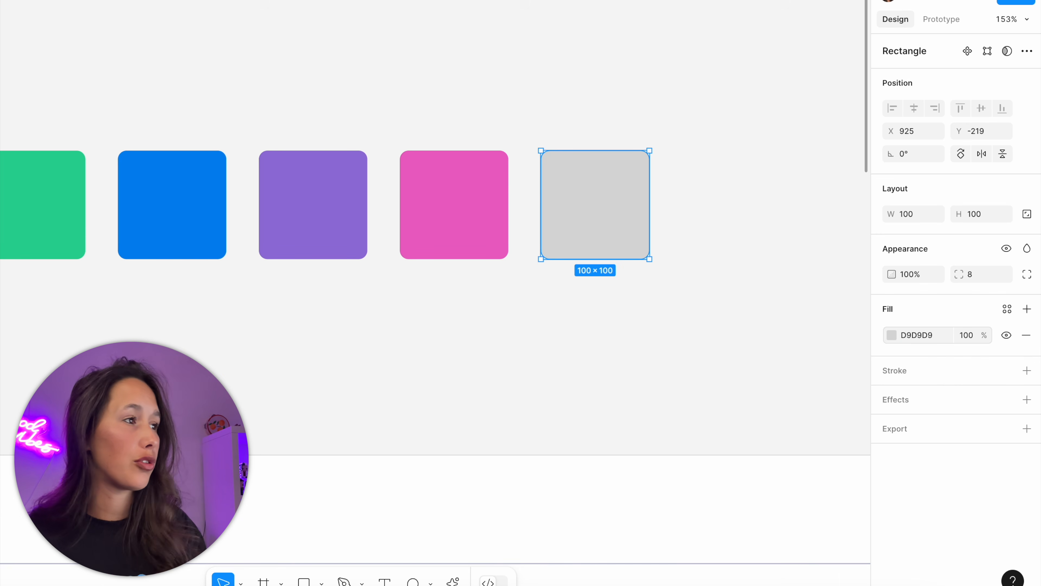
Darken the grey swatch's fill to the neutral mid-grey 939393, keeping its saturation at 0
{"action": "left_click", "coordinate": [894, 340]}
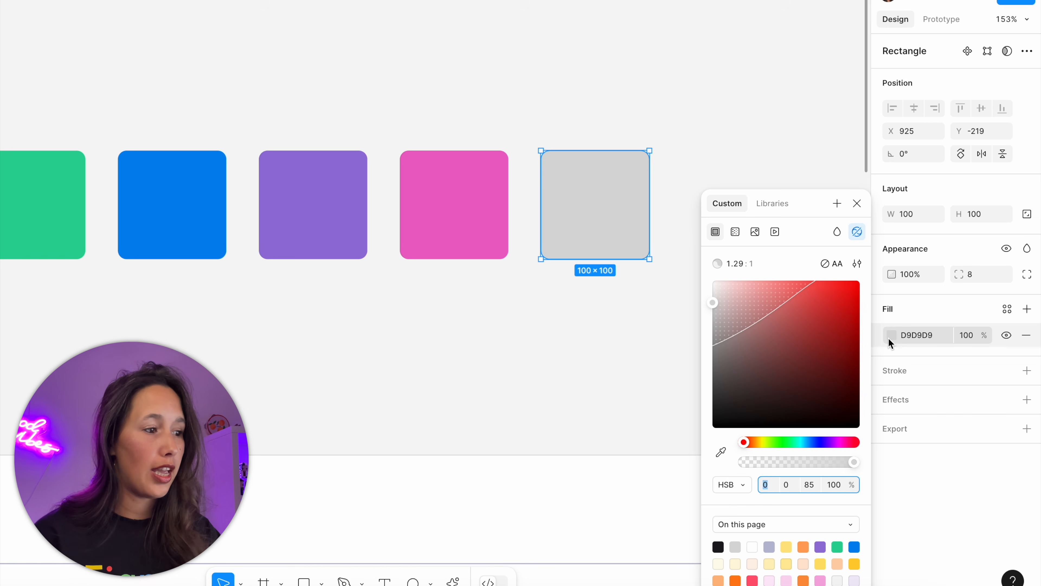
{"action": "left_click_drag", "start_coordinate": [813, 205], "coordinate": [812, 100]}
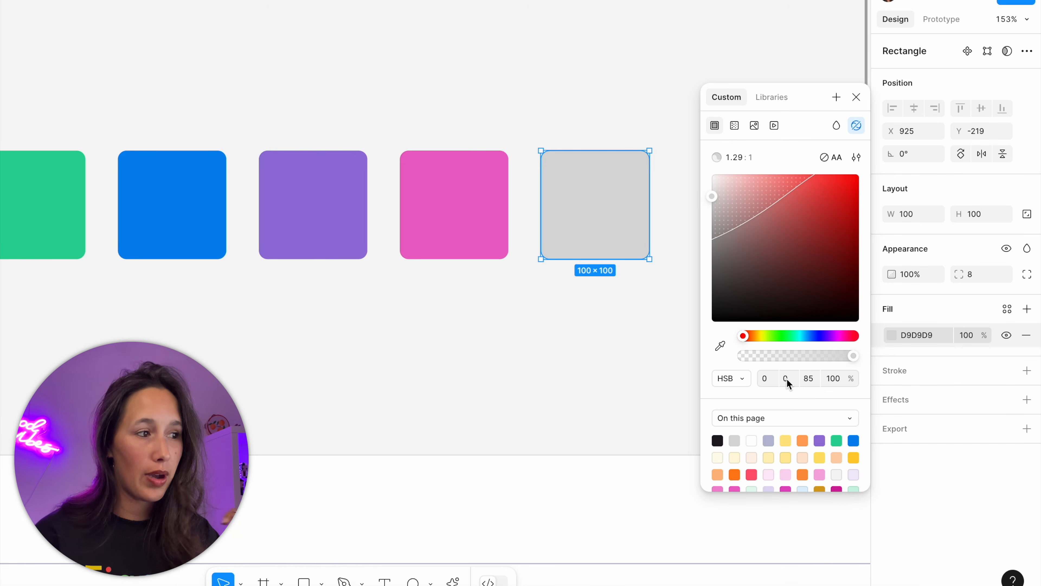
{"action": "left_click", "coordinate": [714, 200]}
{"action": "left_click_drag", "start_coordinate": [711, 226], "coordinate": [668, 241]}
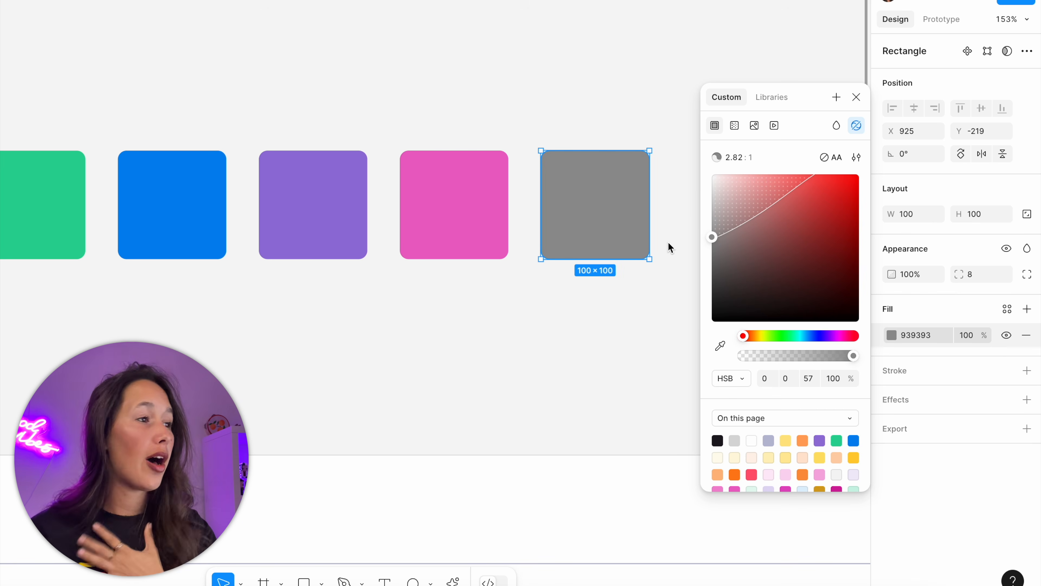
Look up the HSB hue of the purple swatch's fill in the base colour row
{"action": "left_click", "coordinate": [330, 234]}
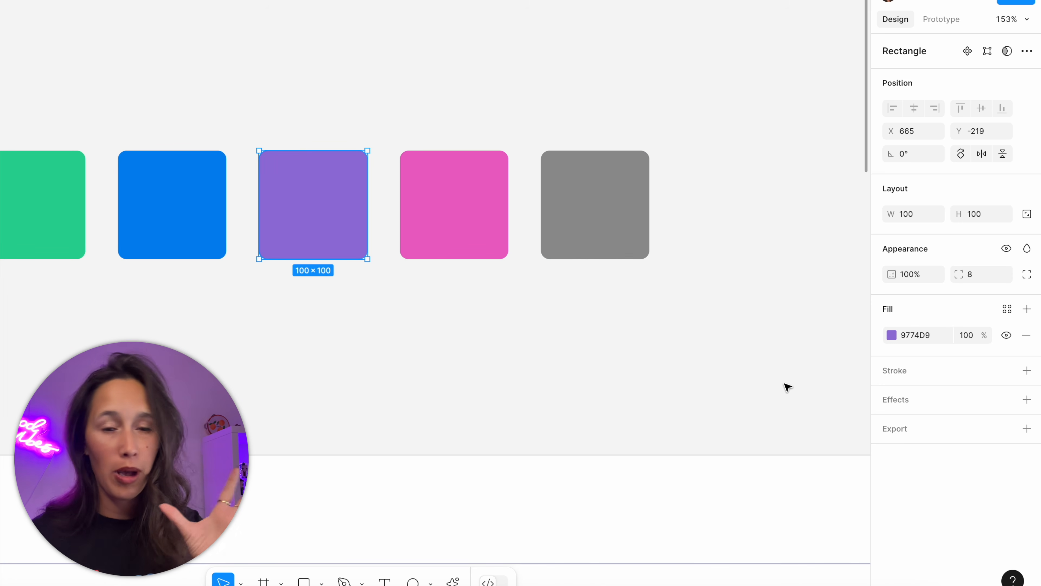
{"action": "left_click", "coordinate": [891, 336]}
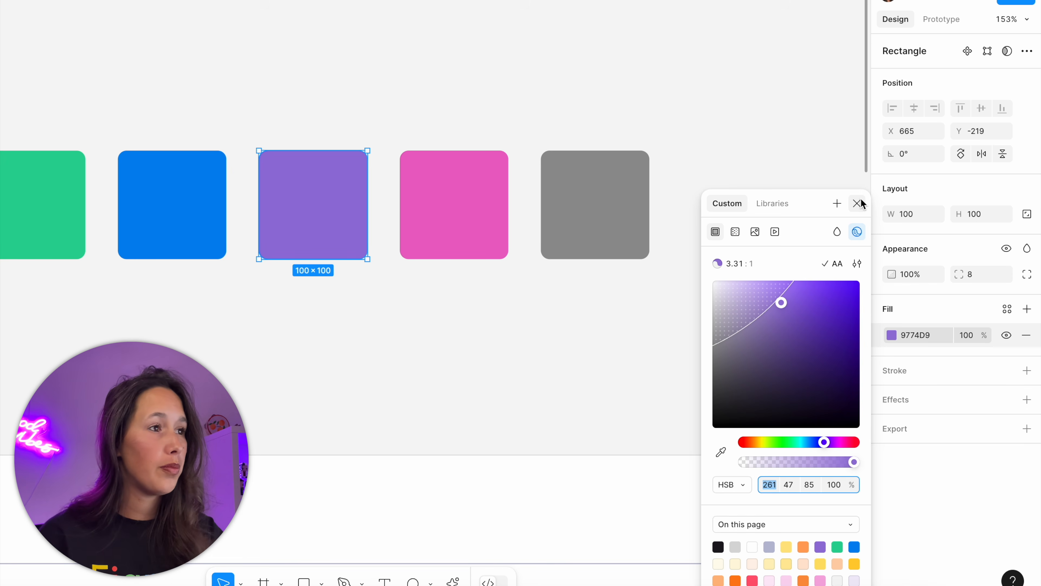
Try to set the grey swatch's hue to 261 while leaving its saturation at 0
{"action": "left_click", "coordinate": [609, 214]}
{"action": "left_click", "coordinate": [890, 335]}
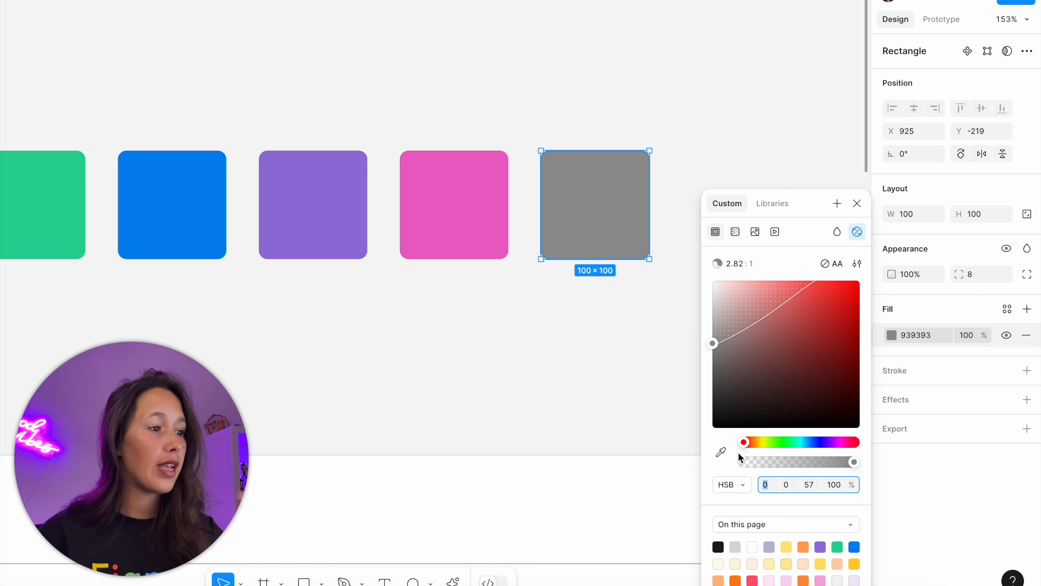
{"action": "left_click", "coordinate": [770, 489]}
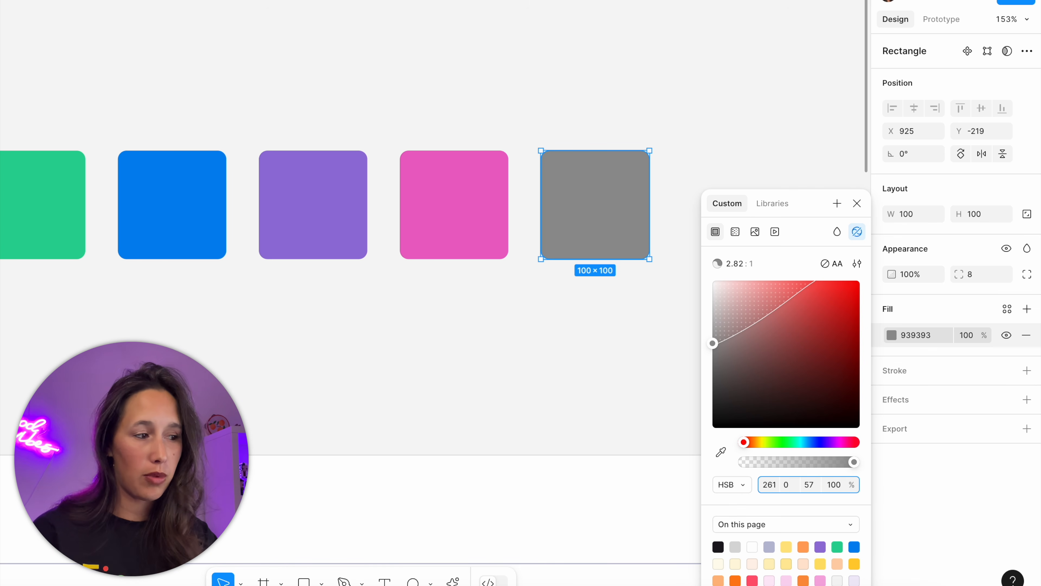
{"action": "key", "text": "Return"}
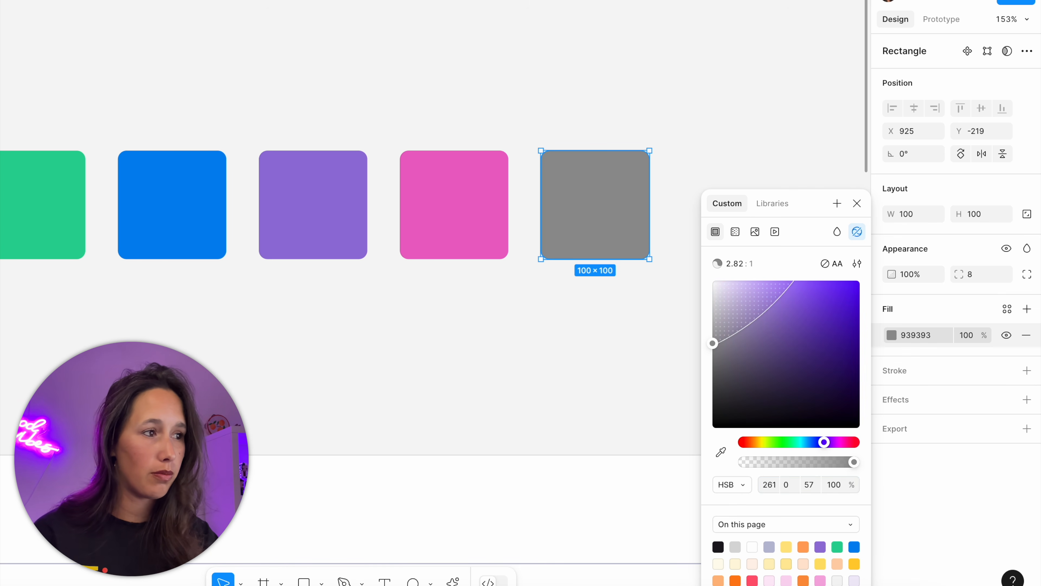
{"action": "left_click", "coordinate": [600, 453]}
Set the grey swatch's fill to hue 261 and saturation 1
{"action": "left_click", "coordinate": [620, 233]}
{"action": "left_click", "coordinate": [891, 335]}
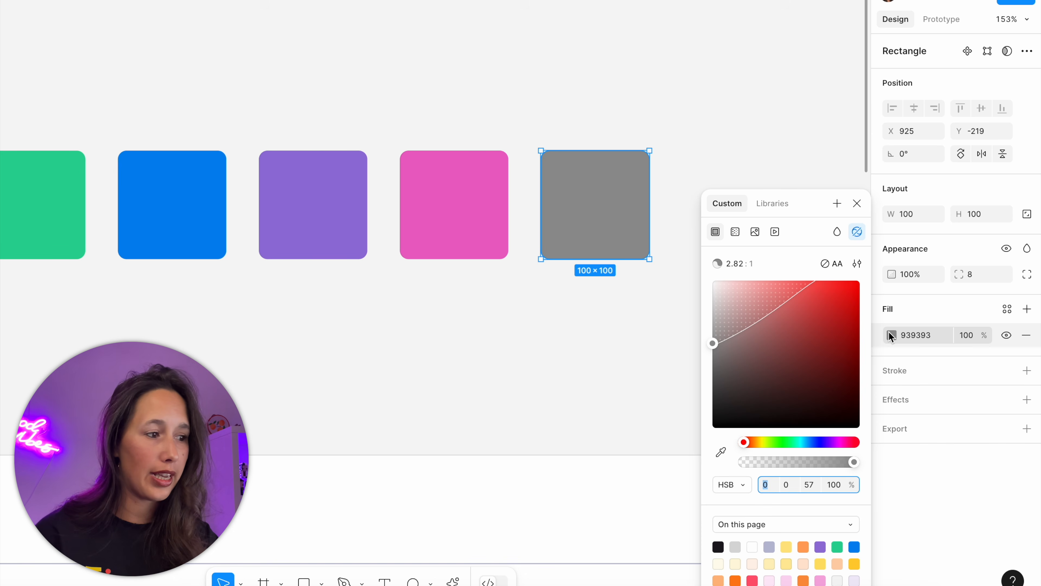
{"action": "type", "text": "261"}
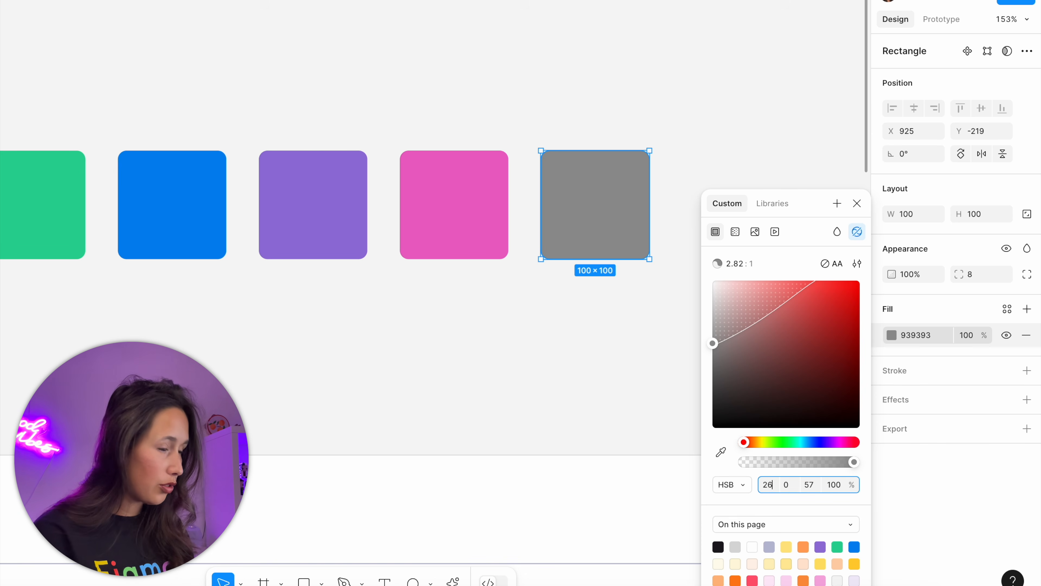
{"action": "key", "text": "Tab"}
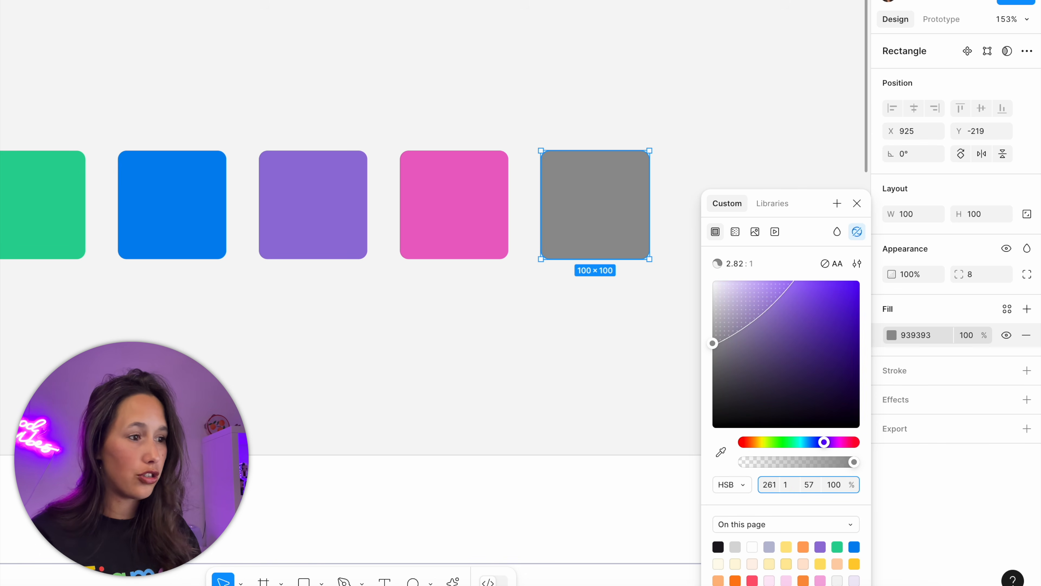
{"action": "left_click", "coordinate": [786, 144]}
{"action": "left_click", "coordinate": [631, 172]}
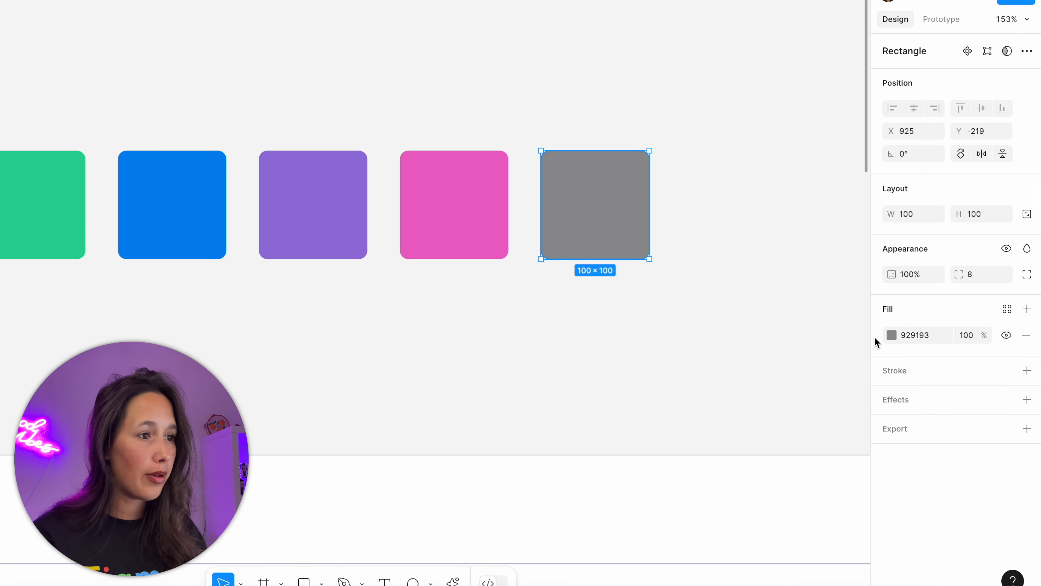
Raise the saturation of the grey swatch's fill to 5
{"action": "left_click", "coordinate": [895, 335]}
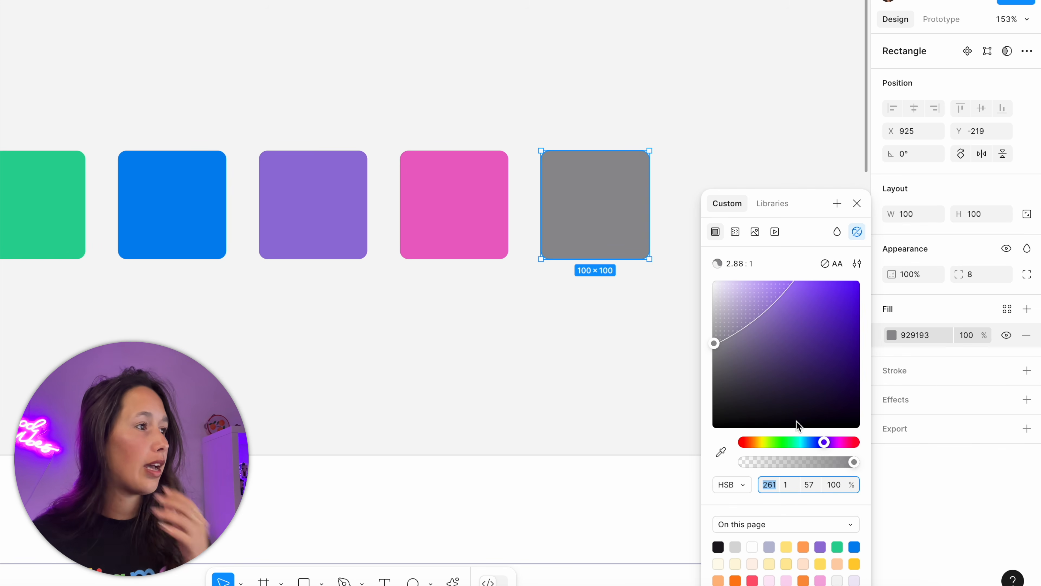
{"action": "left_click", "coordinate": [786, 484]}
{"action": "key", "text": "Up"}
{"action": "key", "text": "Up"}
{"action": "key", "text": "Up"}
{"action": "key", "text": "Up"}
{"action": "key", "text": "Up"}
{"action": "key", "text": "Up"}
{"action": "key", "text": "Up"}
{"action": "key", "text": "Up"}
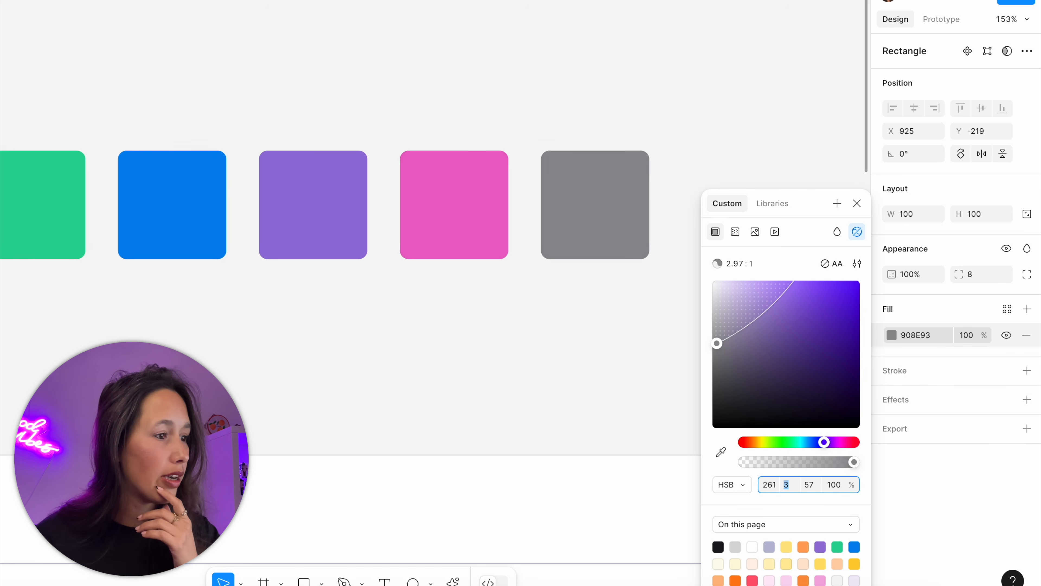
{"action": "type", "text": "5"}
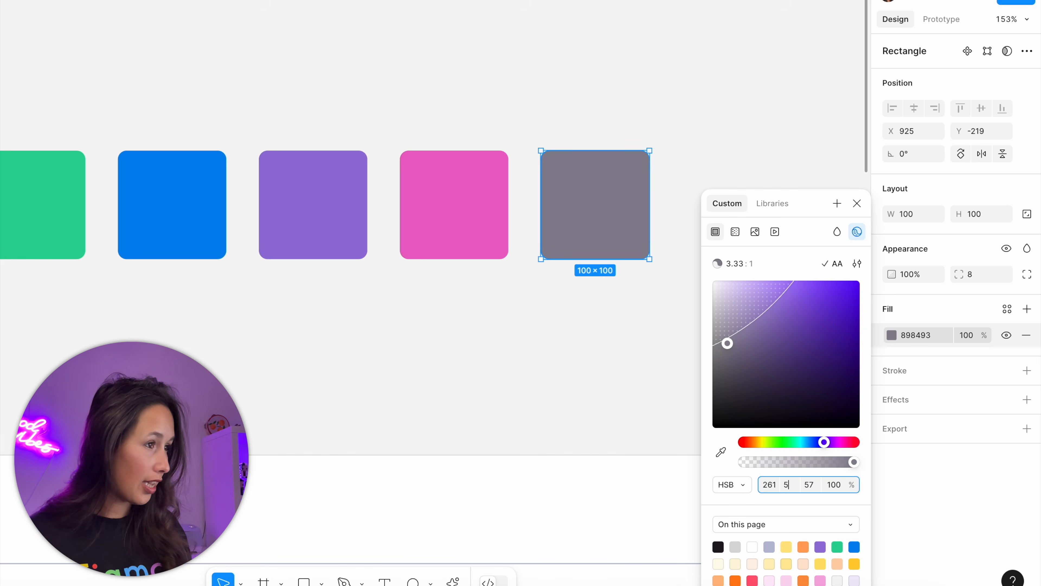
{"action": "key", "text": "Return"}
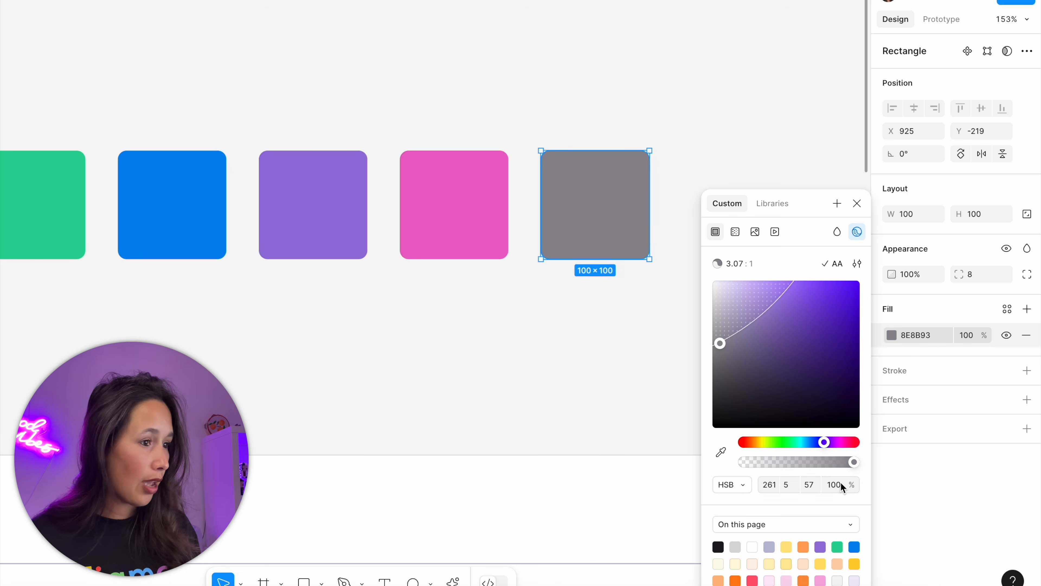
Lighten the tinted grey swatch's fill to a brightness of 77
{"action": "left_click", "coordinate": [813, 488]}
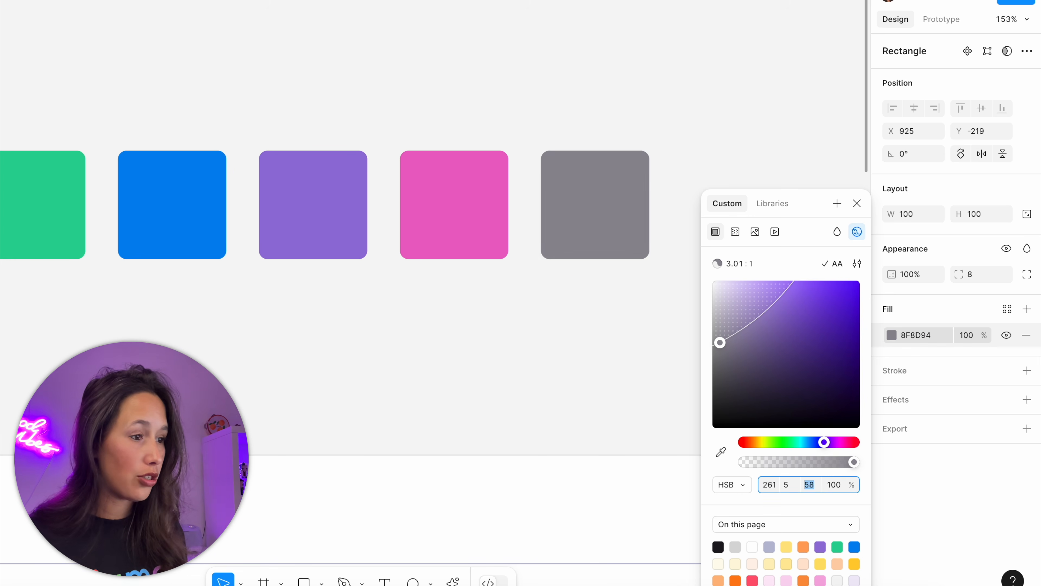
{"action": "key", "text": "Up"}
{"action": "key", "text": "Up"}
{"action": "key", "text": "Up"}
{"action": "key", "text": "Up"}
{"action": "key", "text": "Up"}
{"action": "key", "text": "Up"}
{"action": "key", "text": "Up"}
{"action": "key", "text": "Up"}
{"action": "key", "text": "Up"}
{"action": "key", "text": "Up"}
{"action": "key", "text": "Up"}
{"action": "key", "text": "Up"}
{"action": "key", "text": "Up"}
{"action": "key", "text": "Up"}
{"action": "key", "text": "Up"}
{"action": "key", "text": "Up"}
{"action": "key", "text": "Up"}
{"action": "key", "text": "Up"}
{"action": "key", "text": "Up"}
{"action": "key", "text": "Up"}
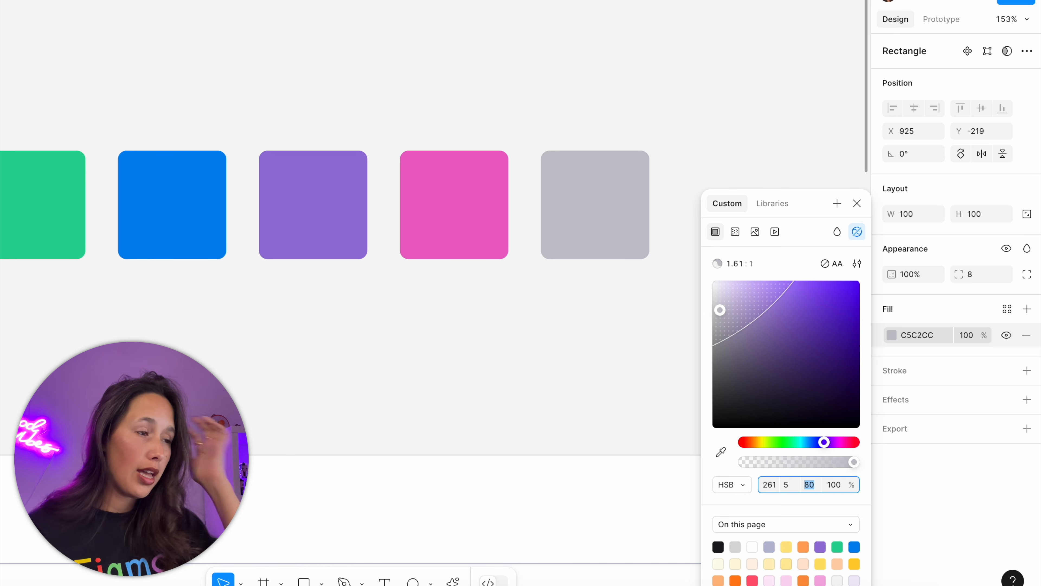
{"action": "key", "text": "Down"}
{"action": "key", "text": "Down"}
{"action": "key", "text": "Down"}
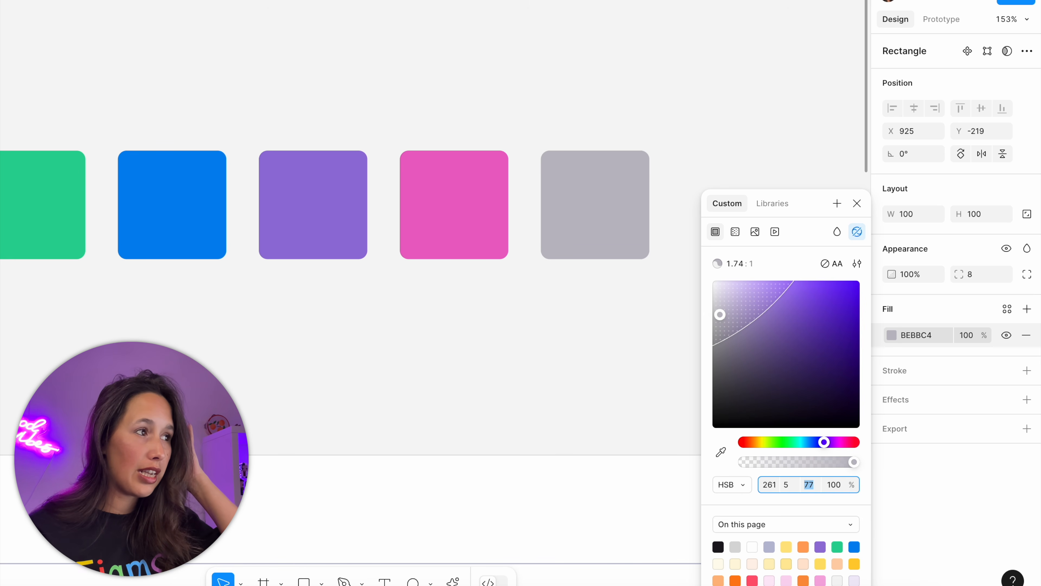
{"action": "left_click", "coordinate": [478, 368]}
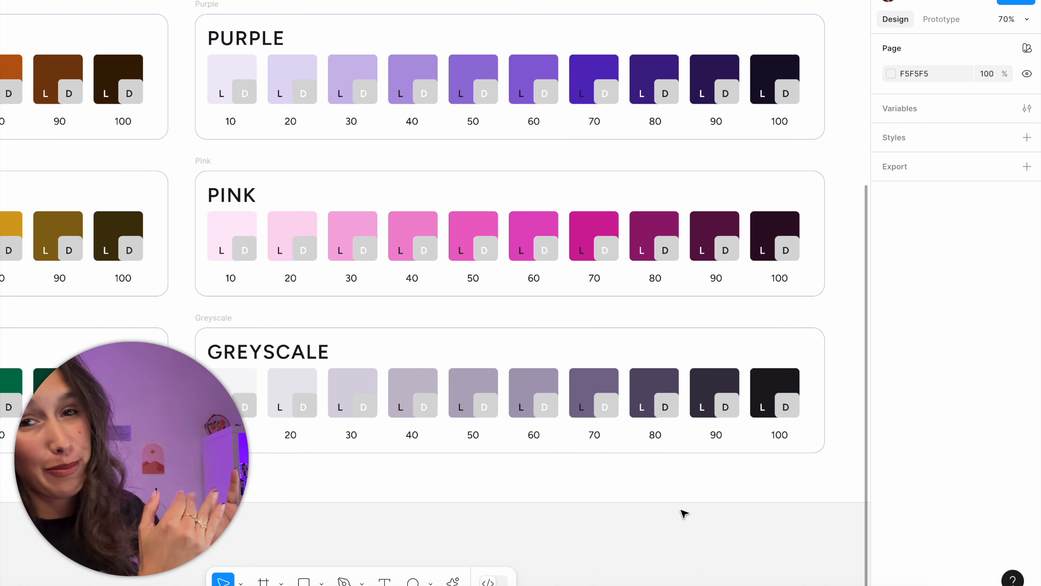
Review the Colour Primitives palettes, checking the fill of the GREYSCALE 100 tile and the light and dark placeholders in RED
{"action": "key", "text": "shift+1"}
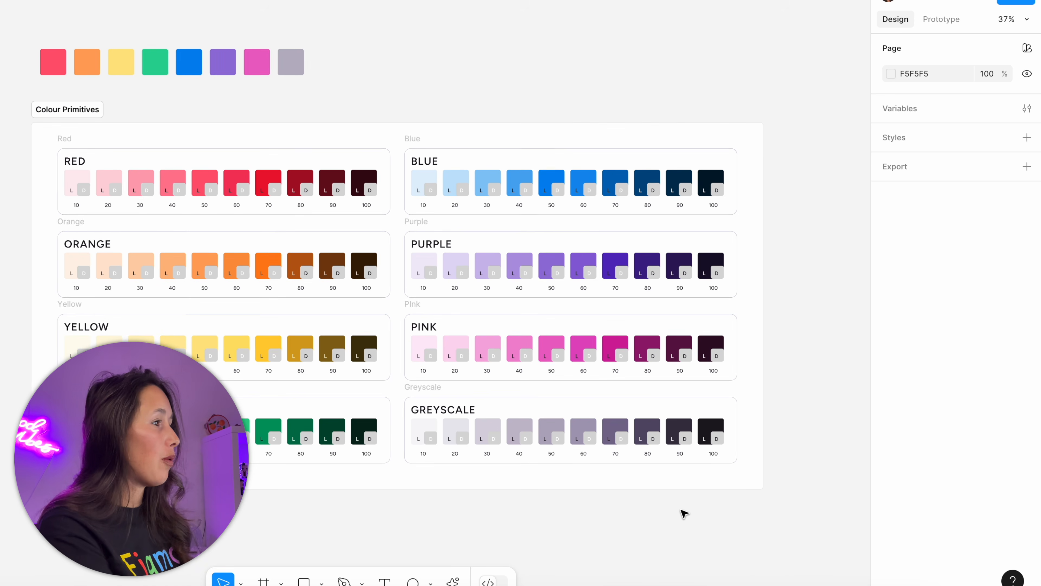
{"action": "scroll", "coordinate": [684, 513], "scroll_direction": "up", "scroll_amount": 3}
{"action": "scroll", "coordinate": [684, 513], "scroll_direction": "left", "scroll_amount": 2}
{"action": "scroll", "coordinate": [684, 513], "scroll_direction": "up", "scroll_amount": 2}
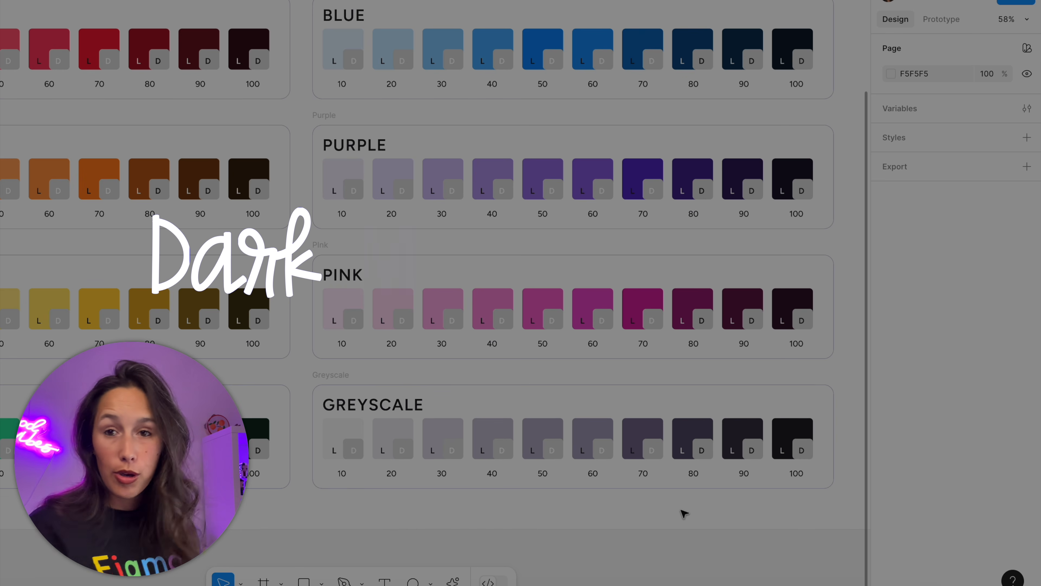
{"action": "left_click", "coordinate": [794, 436]}
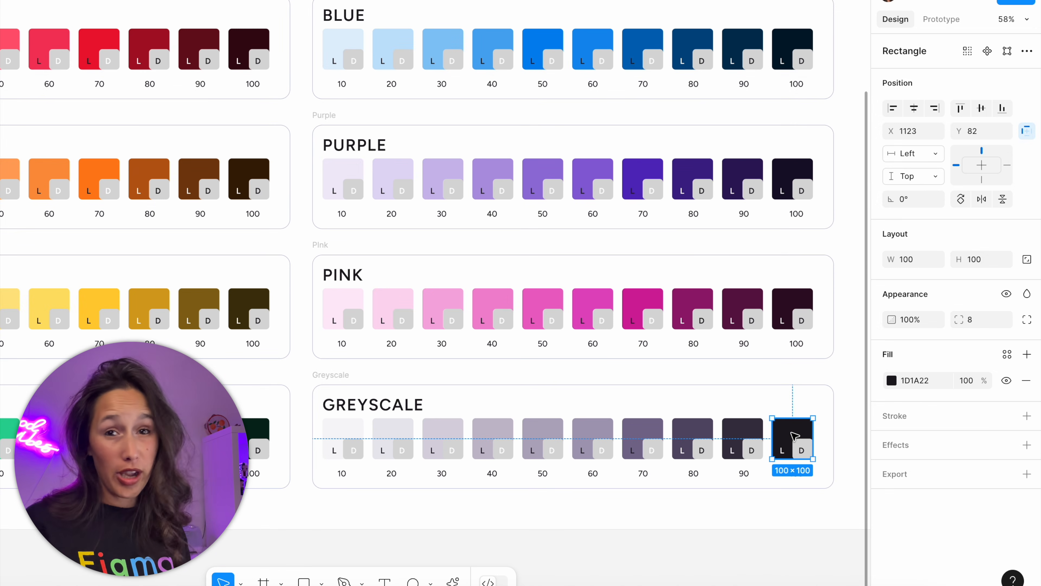
{"action": "left_click_drag", "start_coordinate": [442, 279], "coordinate": [735, 412]}
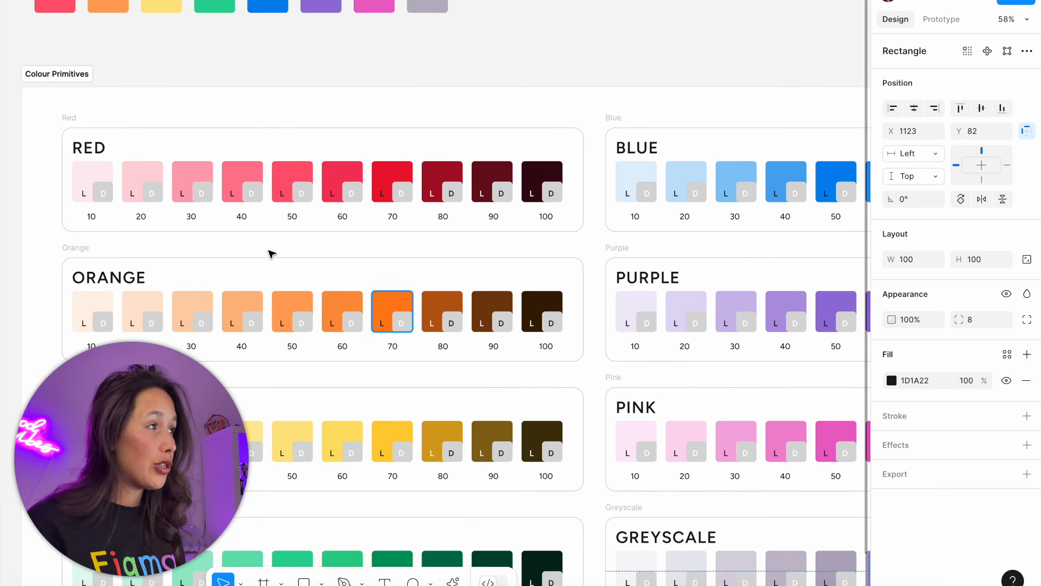
{"action": "left_click_drag", "start_coordinate": [305, 249], "coordinate": [344, 295]}
{"action": "scroll", "coordinate": [358, 291], "scroll_direction": "up", "scroll_amount": 2}
{"action": "scroll", "coordinate": [359, 291], "scroll_direction": "up", "scroll_amount": 1}
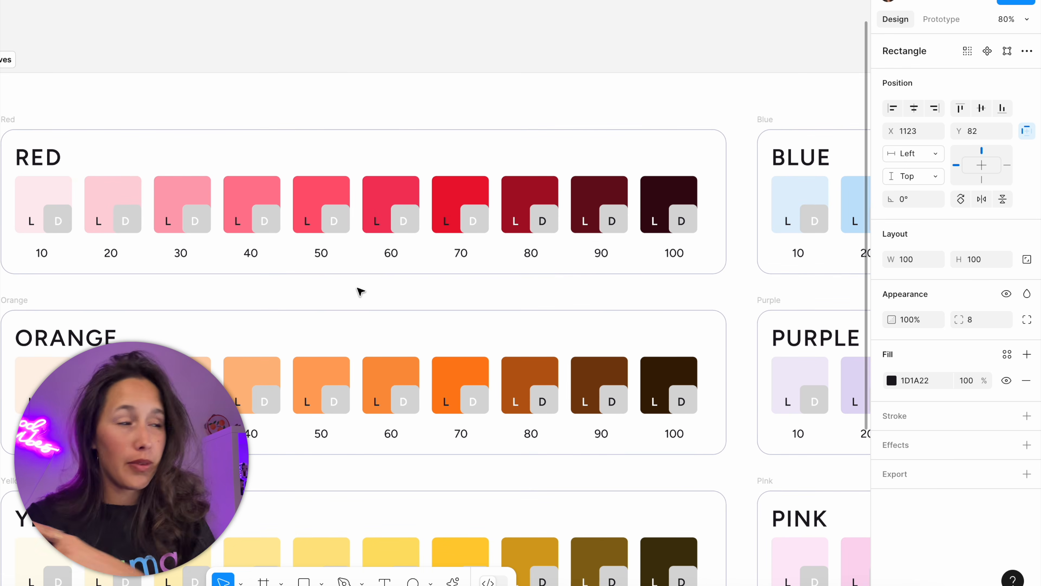
Fill the dark-mode squares of the RED 100 and 90 tiles by sampling the RED 10 and 20 shades respectively
{"action": "left_click", "coordinate": [691, 220]}
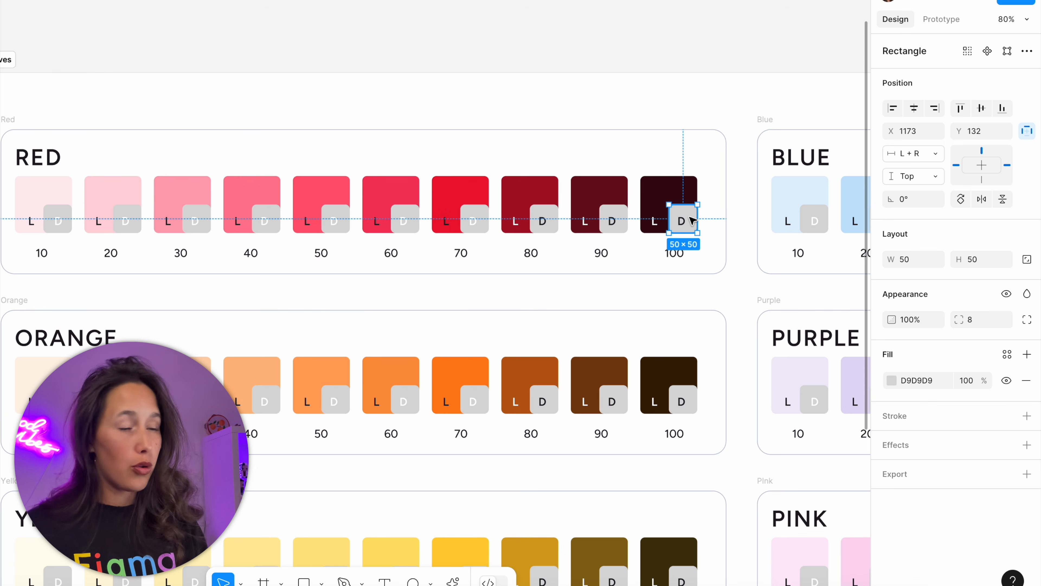
{"action": "key", "text": "i"}
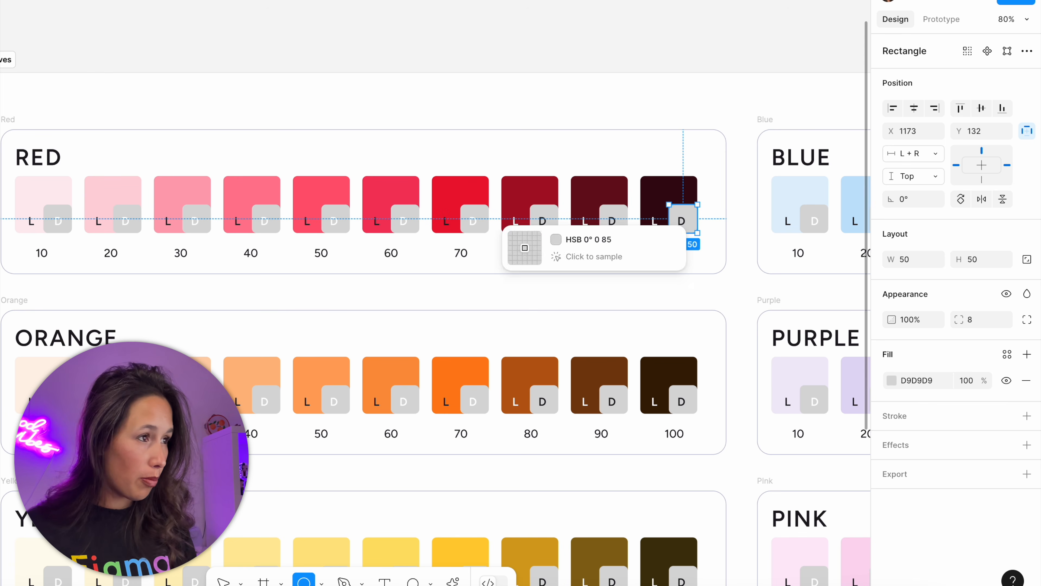
{"action": "left_click", "coordinate": [46, 187]}
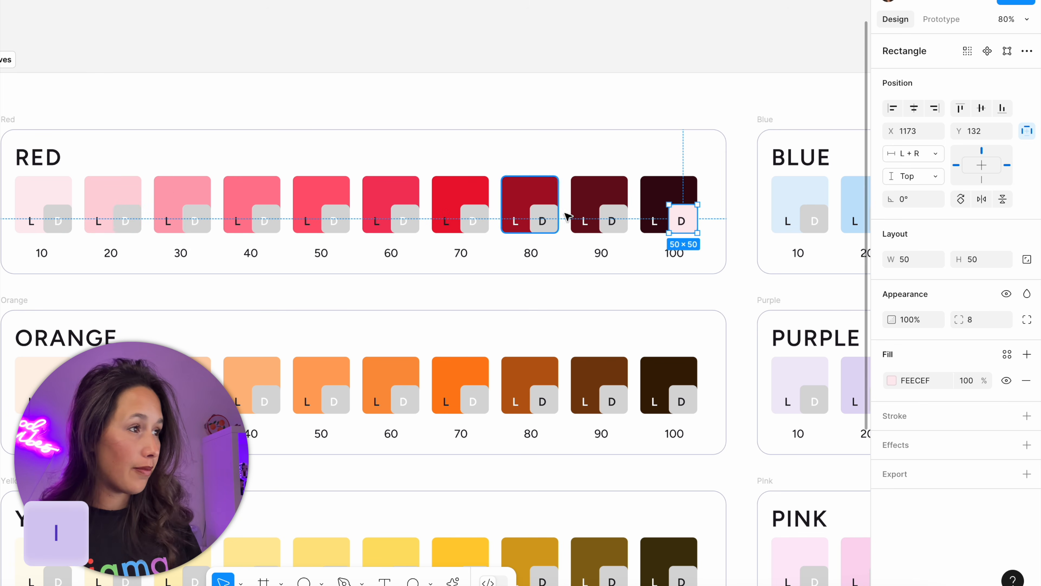
{"action": "left_click", "coordinate": [612, 219]}
{"action": "key", "text": "i"}
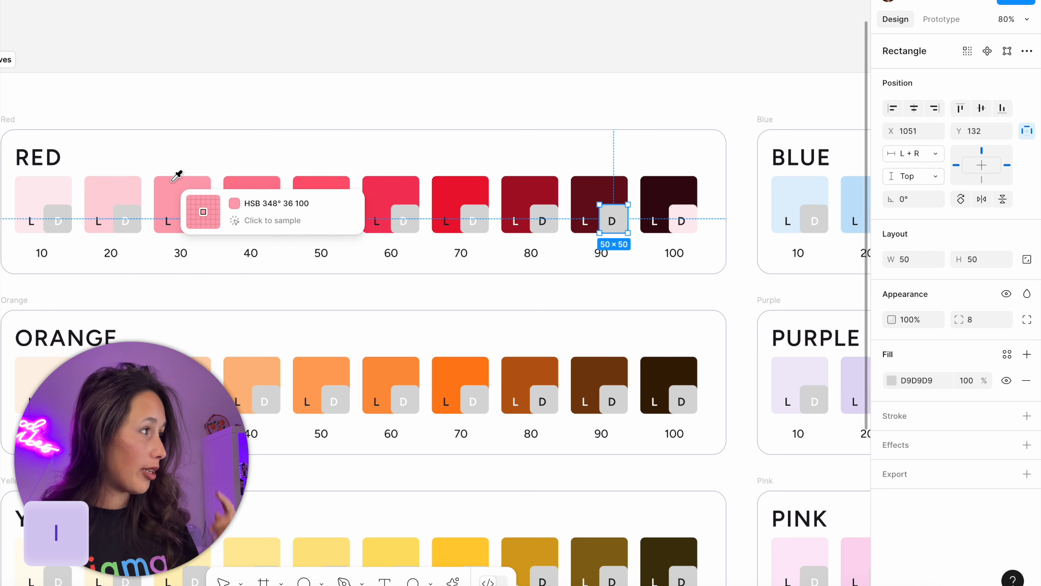
{"action": "left_click", "coordinate": [102, 192]}
Fill the dark-mode squares of the RED 80 and 70 tiles by sampling the RED 30 and 40 shades respectively
{"action": "left_click", "coordinate": [542, 218]}
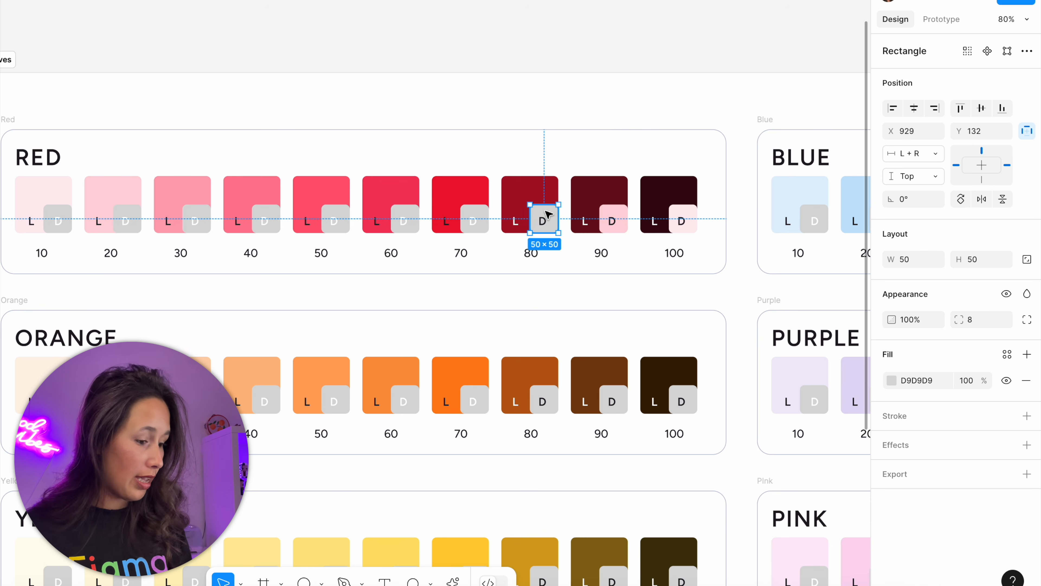
{"action": "key", "text": "i"}
{"action": "left_click", "coordinate": [203, 186]}
{"action": "left_click", "coordinate": [472, 217]}
{"action": "key", "text": "i"}
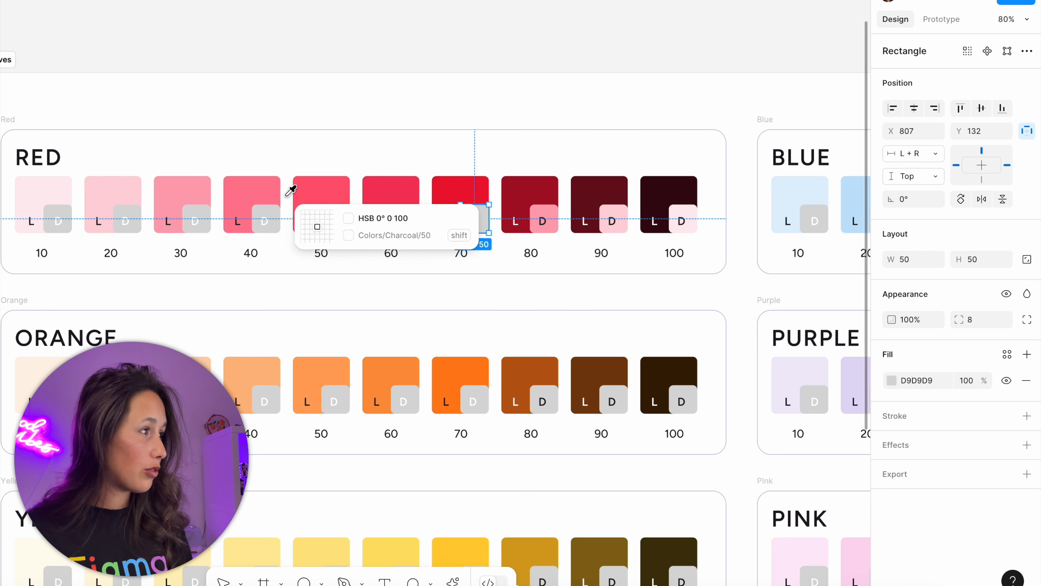
{"action": "left_click", "coordinate": [271, 188]}
Fill the dark-mode square of RED 60 with the RED 50 shade and that of RED 50 with the RED 60 shade
{"action": "left_click", "coordinate": [404, 218]}
{"action": "key", "text": "i"}
{"action": "left_click", "coordinate": [324, 190]}
{"action": "left_click", "coordinate": [345, 209]}
{"action": "key", "text": "i"}
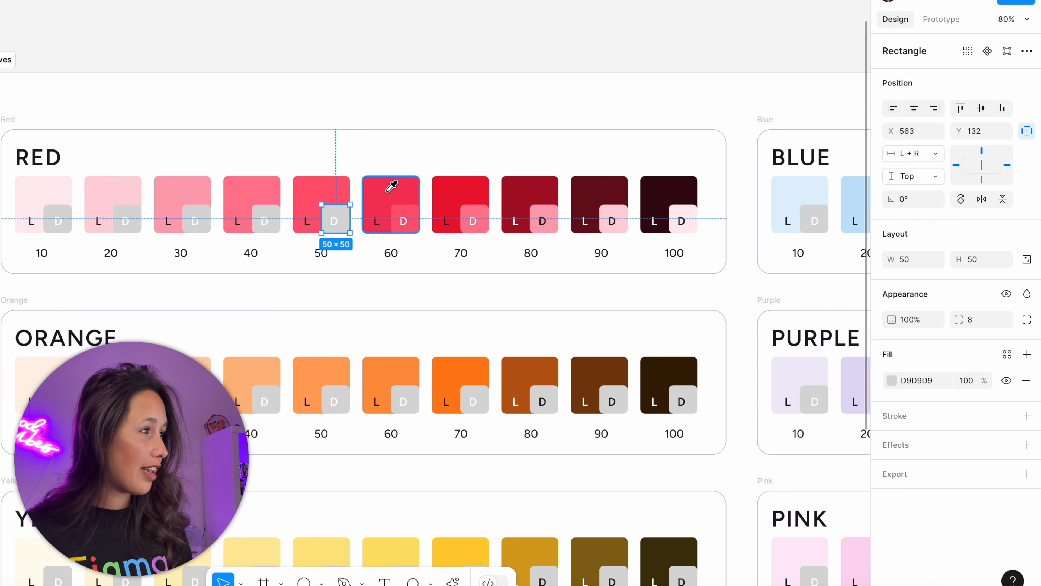
{"action": "left_click", "coordinate": [388, 186]}
Fill the dark-mode squares of the RED 40 and 30 tiles by sampling the RED 70 and 80 shades respectively
{"action": "left_click", "coordinate": [265, 213]}
{"action": "key", "text": "i"}
{"action": "left_click", "coordinate": [458, 192]}
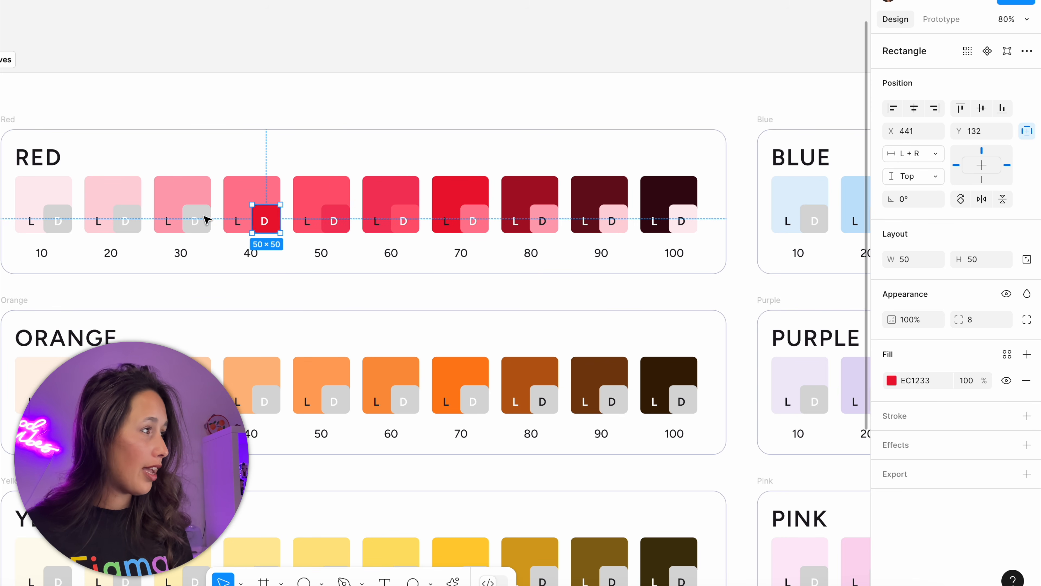
{"action": "left_click", "coordinate": [198, 218]}
{"action": "key", "text": "i"}
{"action": "left_click", "coordinate": [533, 193]}
Fill the dark-mode squares of the RED 20 and 10 tiles by sampling the RED 90 and 100 shades respectively
{"action": "left_click", "coordinate": [123, 214]}
{"action": "key", "text": "i"}
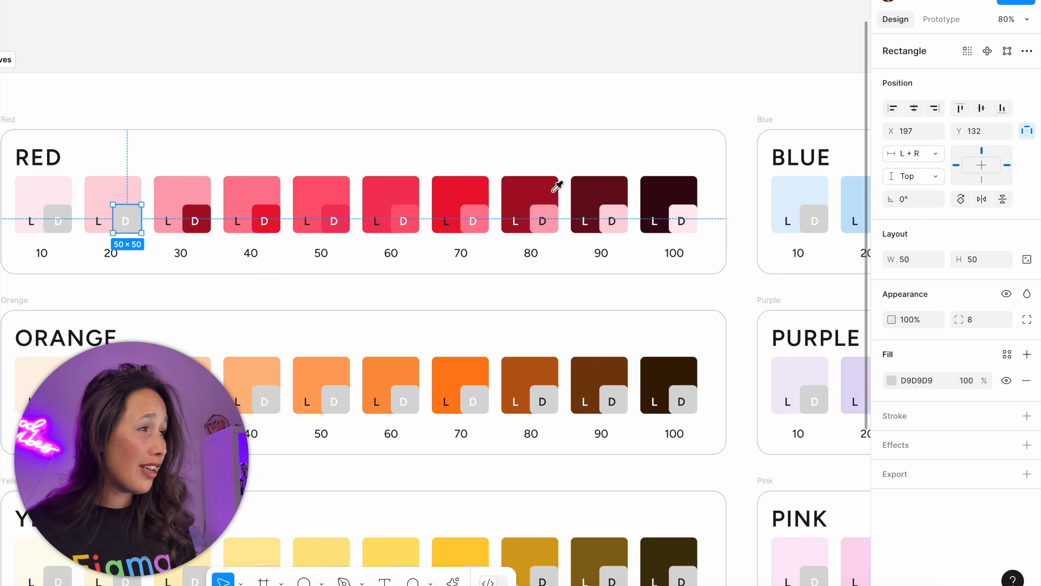
{"action": "left_click", "coordinate": [591, 191]}
{"action": "left_click", "coordinate": [58, 219]}
{"action": "key", "text": "i"}
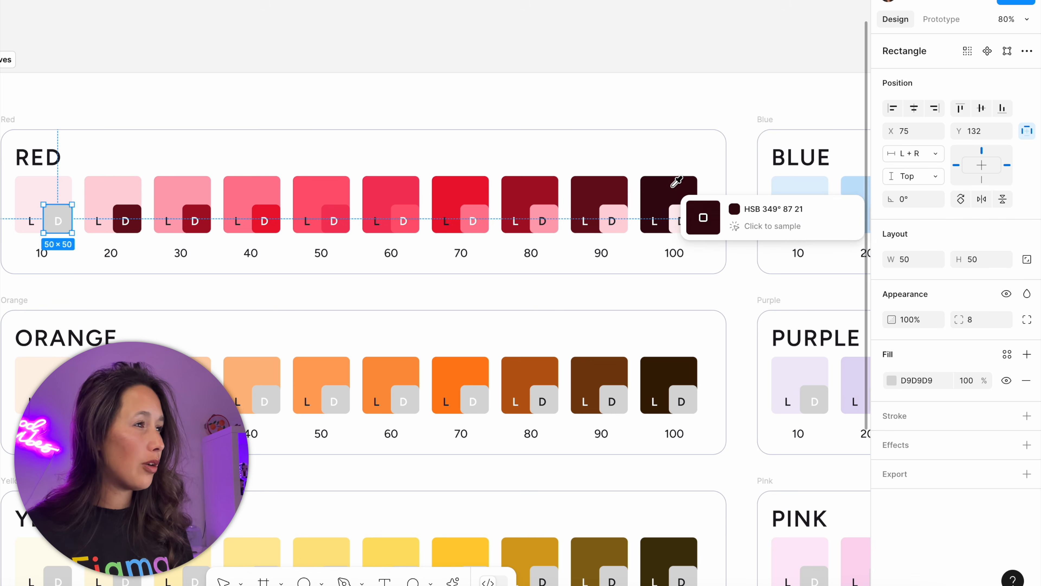
{"action": "left_click", "coordinate": [672, 186]}
{"action": "key", "text": "Escape"}
Compare the light and dark shades across the RED tiles, looking closely at the 10 tile and the middle tiles 50 and 60
{"action": "left_click_drag", "start_coordinate": [47, 186], "coordinate": [179, 206]}
{"action": "scroll", "coordinate": [179, 206], "scroll_direction": "up", "scroll_amount": 5}
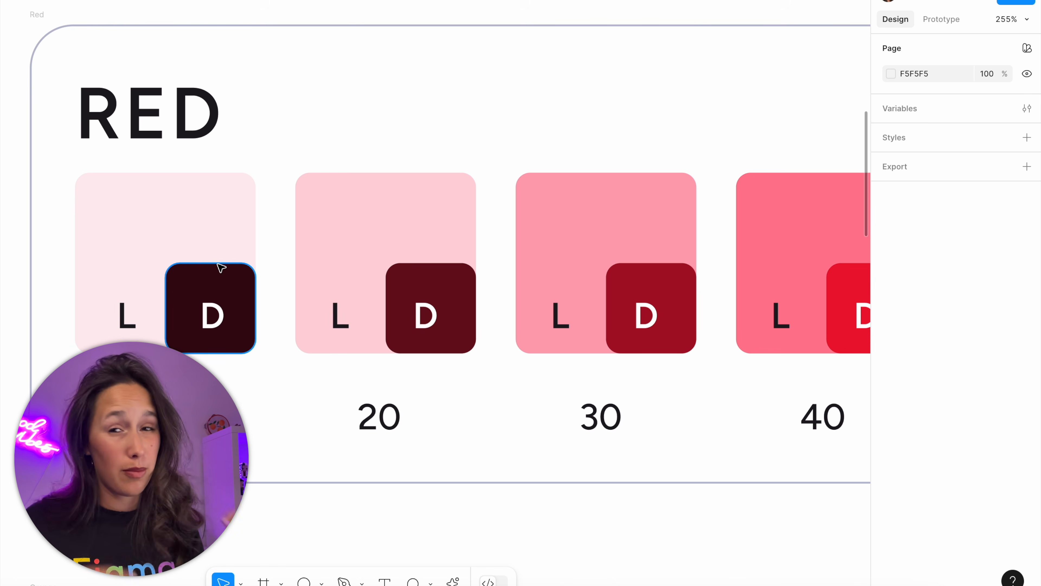
{"action": "scroll", "coordinate": [218, 264], "scroll_direction": "down", "scroll_amount": 5}
{"action": "left_click_drag", "start_coordinate": [376, 293], "coordinate": [255, 298]}
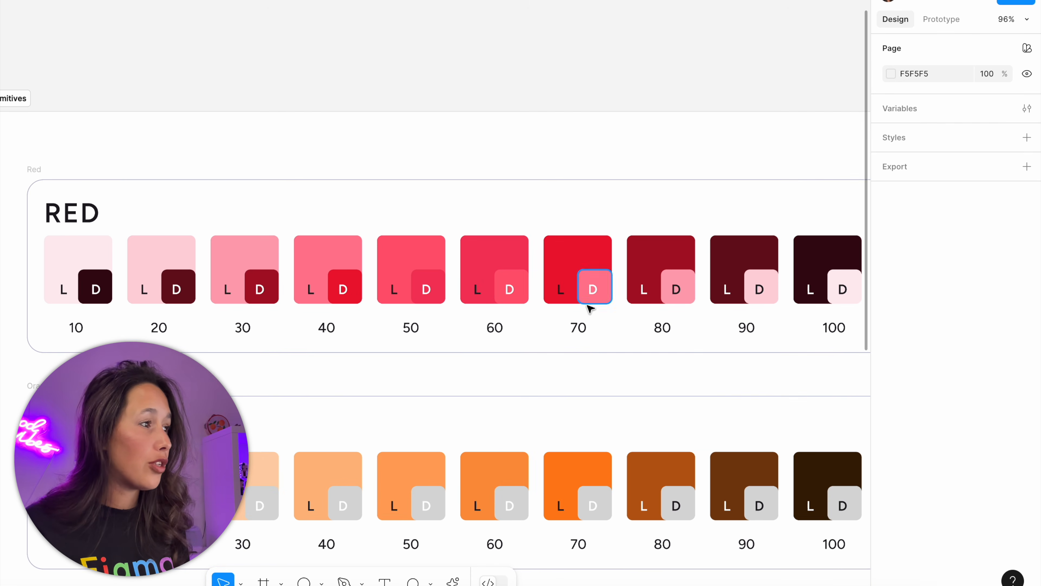
{"action": "scroll", "coordinate": [586, 306], "scroll_direction": "up", "scroll_amount": 2}
{"action": "scroll", "coordinate": [482, 330], "scroll_direction": "up", "scroll_amount": 3}
{"action": "scroll", "coordinate": [277, 283], "scroll_direction": "left", "scroll_amount": 3}
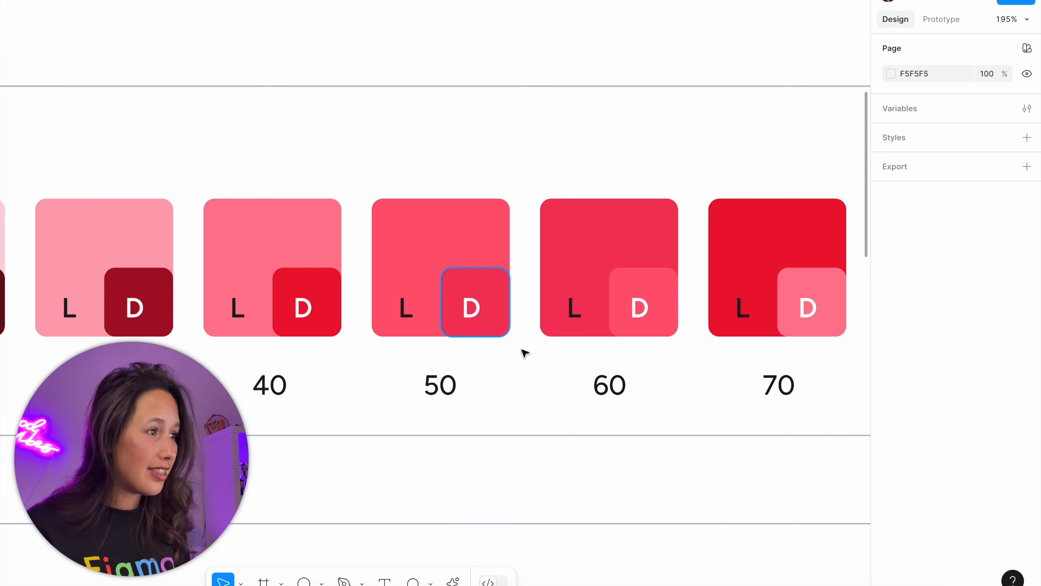
Compare the RED 50 tile's light shade with the dark-mode square of the RED 60 tile
{"action": "scroll", "coordinate": [459, 255], "scroll_direction": "right", "scroll_amount": 3}
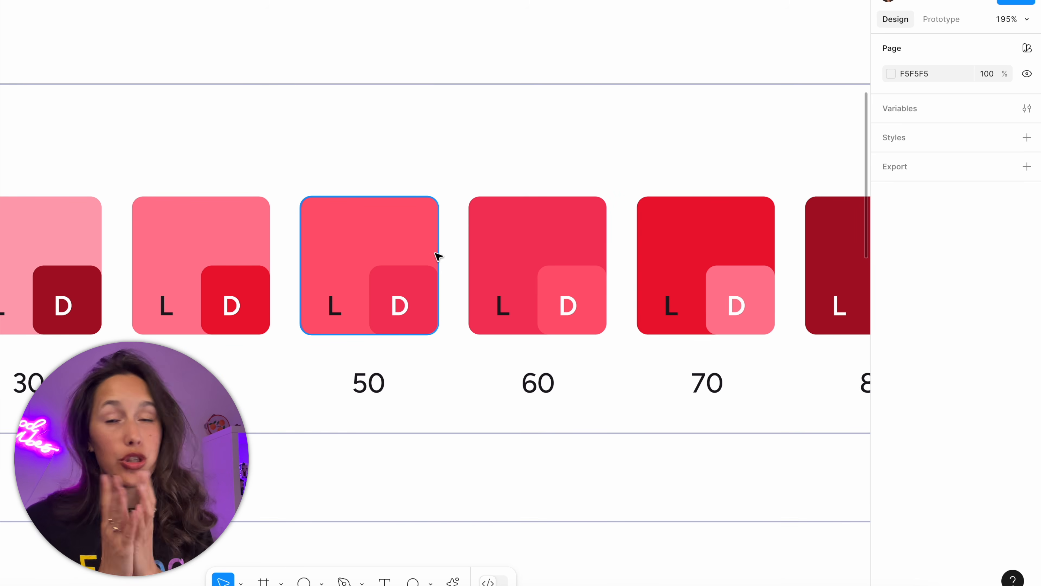
{"action": "left_click", "coordinate": [433, 247]}
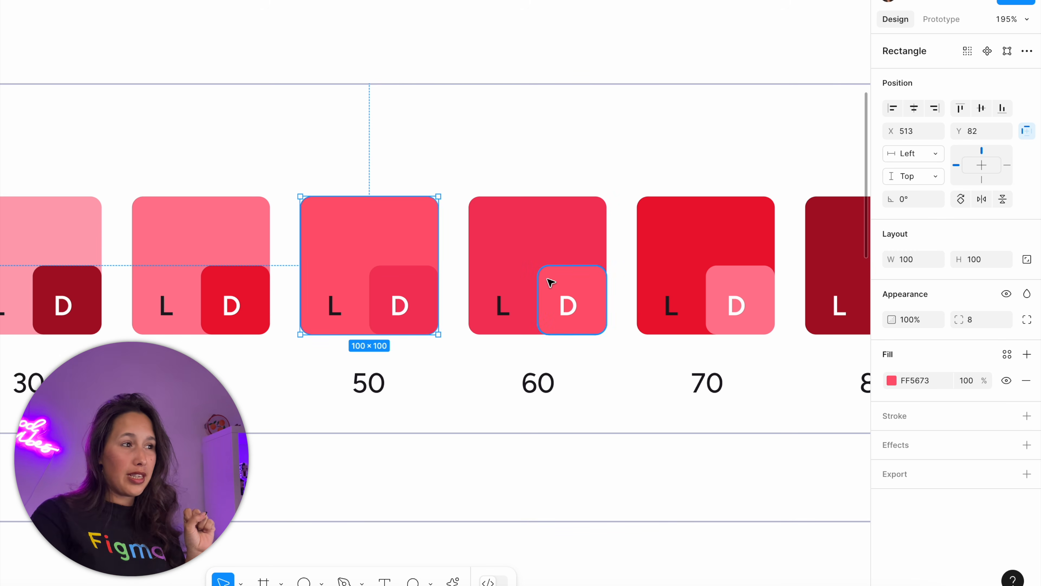
{"action": "left_click", "coordinate": [555, 285]}
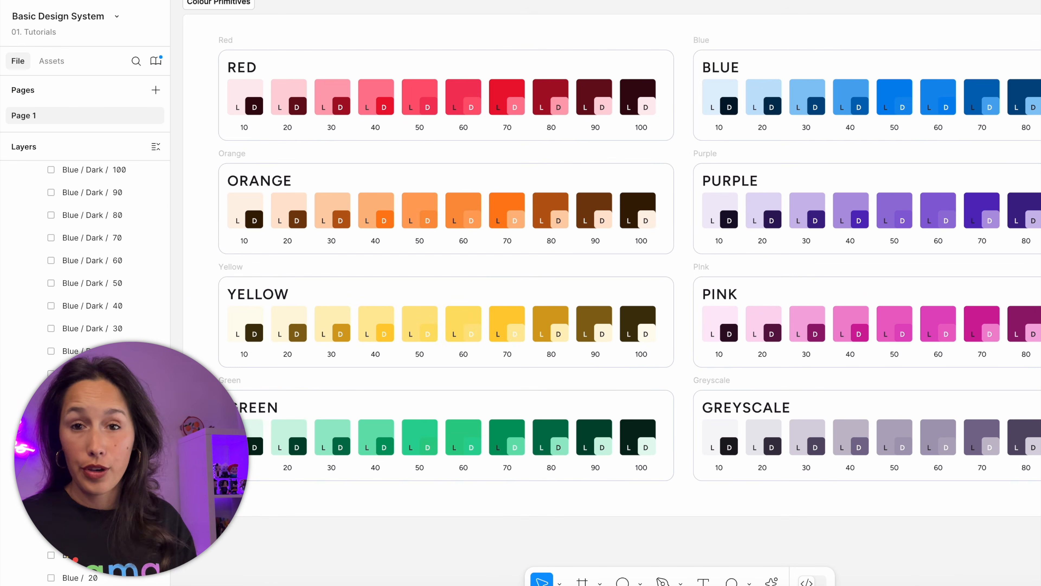
Check the layer names of the light tiles BLUE 10, 20 and 30
{"action": "left_click", "coordinate": [766, 94]}
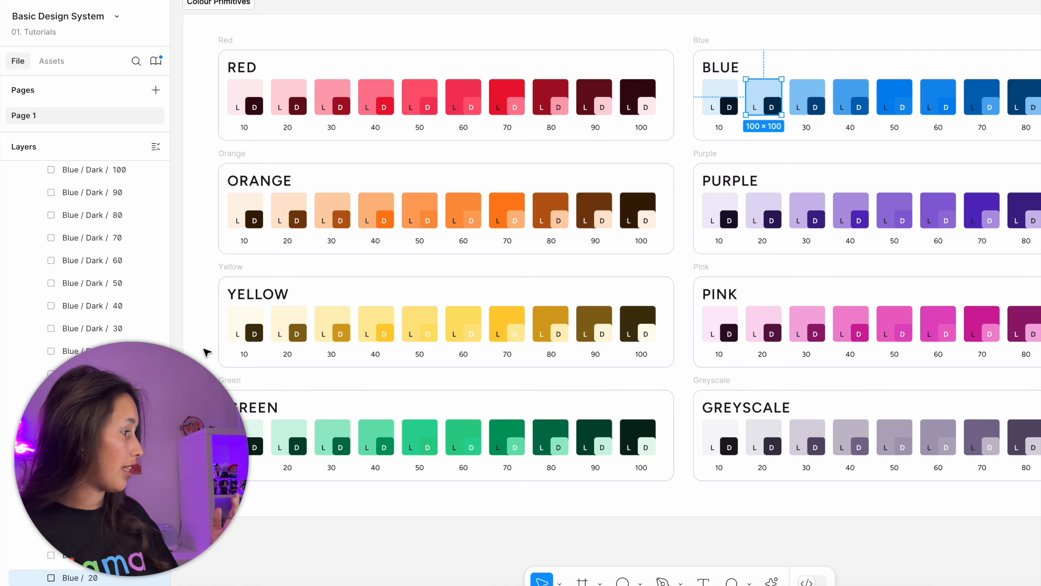
{"action": "left_click", "coordinate": [734, 94]}
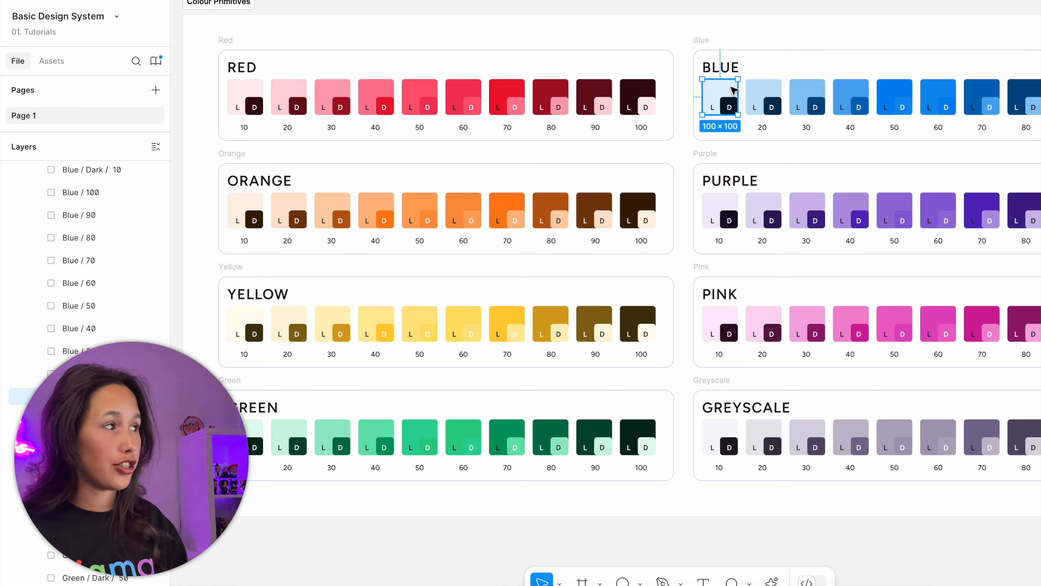
{"action": "left_click", "coordinate": [770, 91]}
{"action": "left_click", "coordinate": [809, 92]}
{"action": "left_click", "coordinate": [815, 50]}
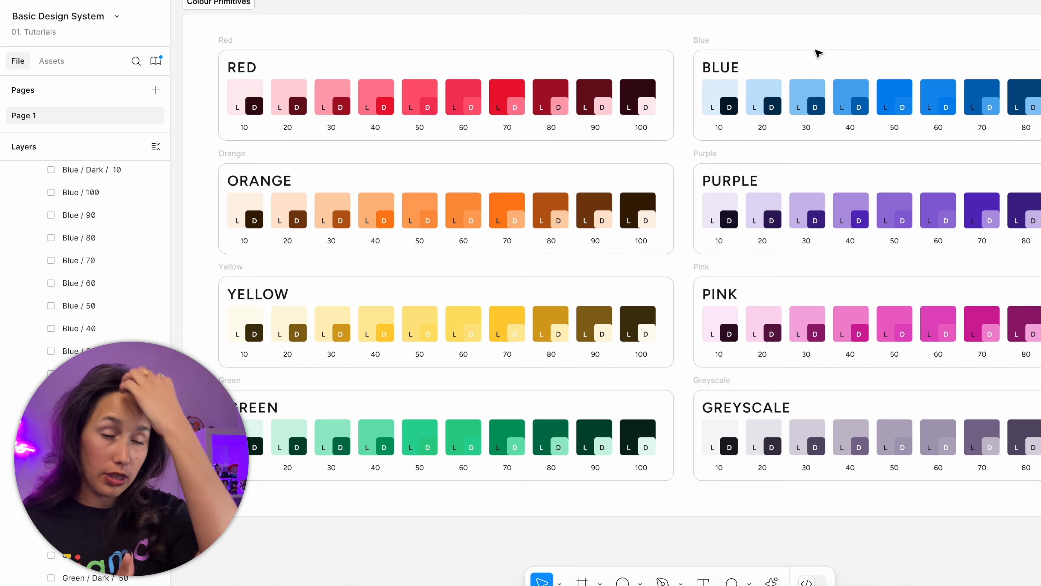
Select the light tiles of all eight colour scales and run the Color Variables Creator plugin on them
{"action": "left_click_drag", "start_coordinate": [199, 90], "coordinate": [1039, 88]}
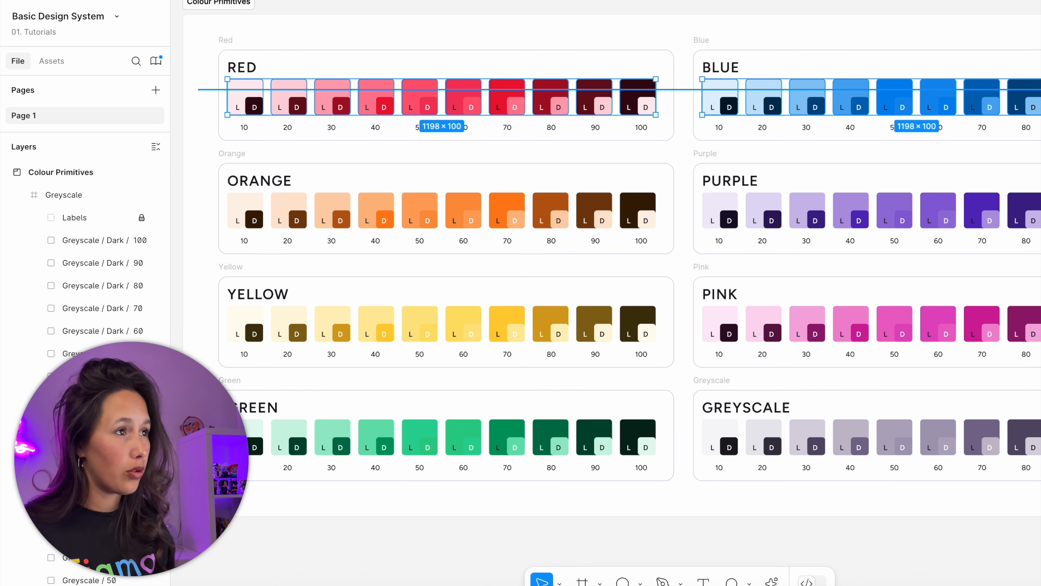
{"action": "left_click_drag", "start_coordinate": [1039, 192], "coordinate": [189, 207]}
{"action": "left_click_drag", "start_coordinate": [191, 306], "coordinate": [1039, 315]}
{"action": "left_click_drag", "start_coordinate": [1039, 419], "coordinate": [193, 432]}
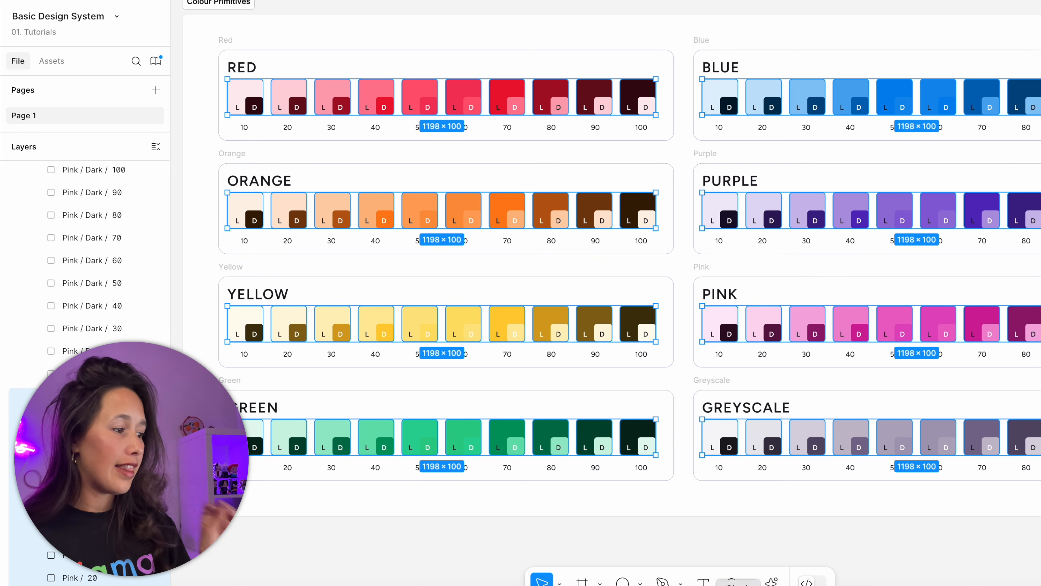
{"action": "left_click", "coordinate": [772, 580]}
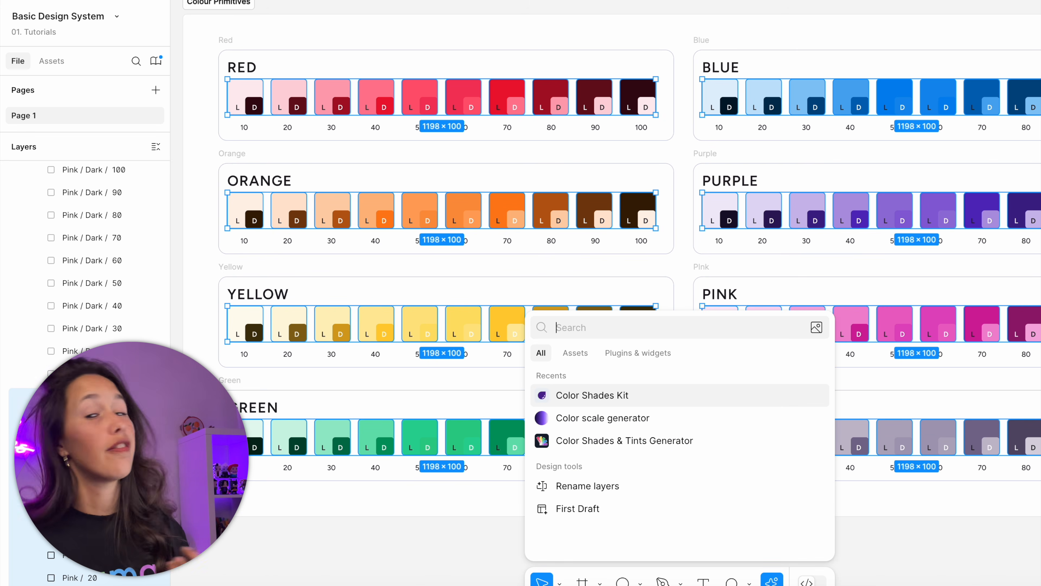
{"action": "left_click", "coordinate": [647, 356]}
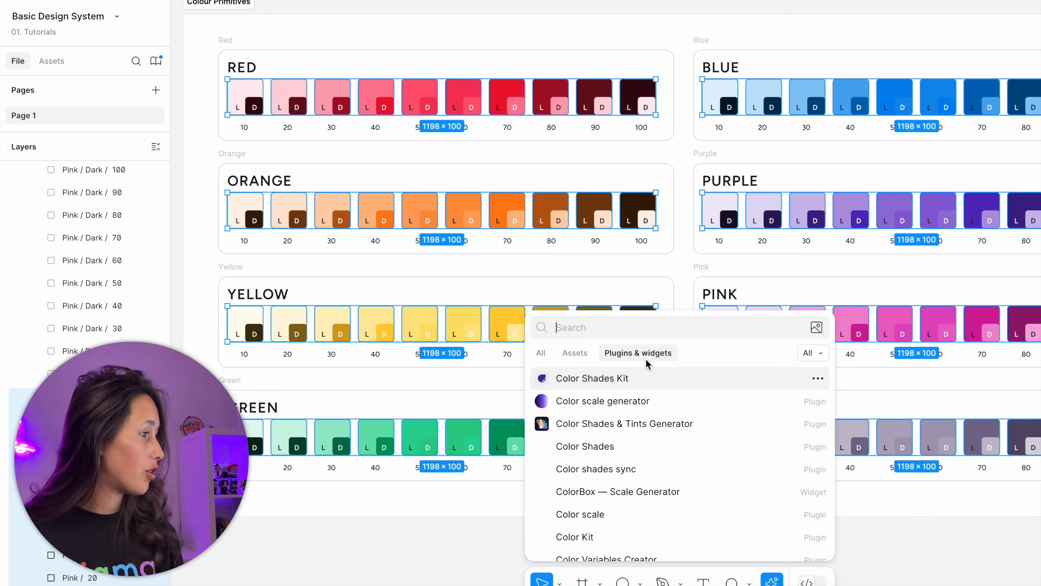
{"action": "scroll", "coordinate": [664, 443], "scroll_direction": "down", "scroll_amount": 3}
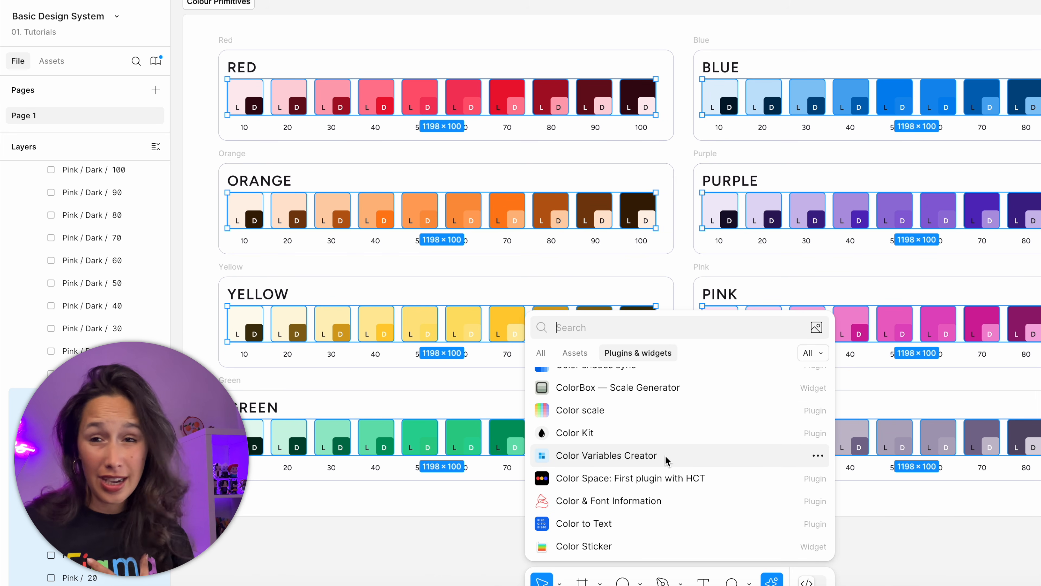
{"action": "left_click", "coordinate": [665, 454]}
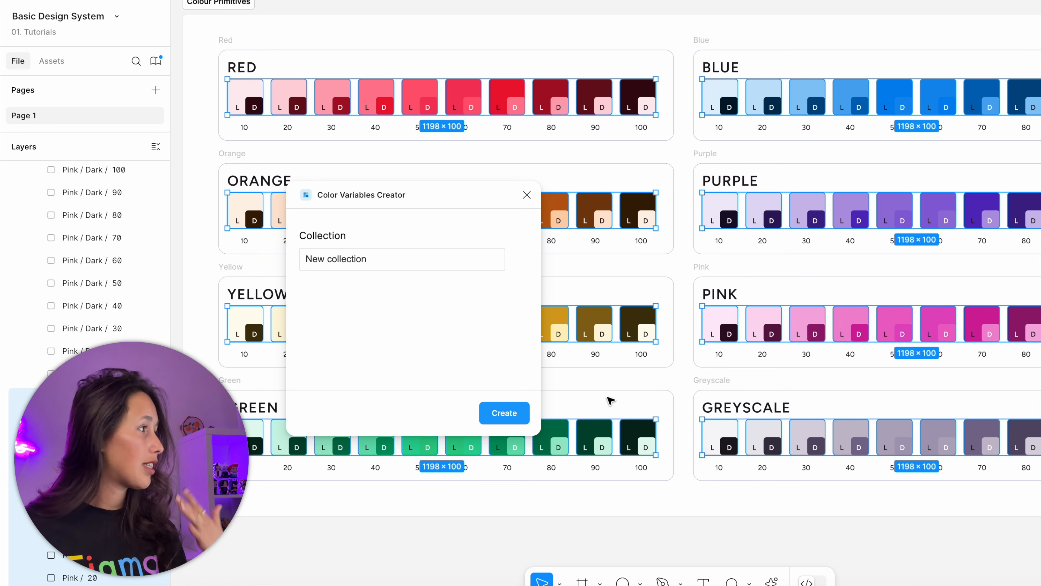
Create the colour variables from the selected tiles in a collection named Colour Primitives
{"action": "left_click_drag", "start_coordinate": [487, 210], "coordinate": [738, 218]}
{"action": "triple_click", "coordinate": [726, 233]}
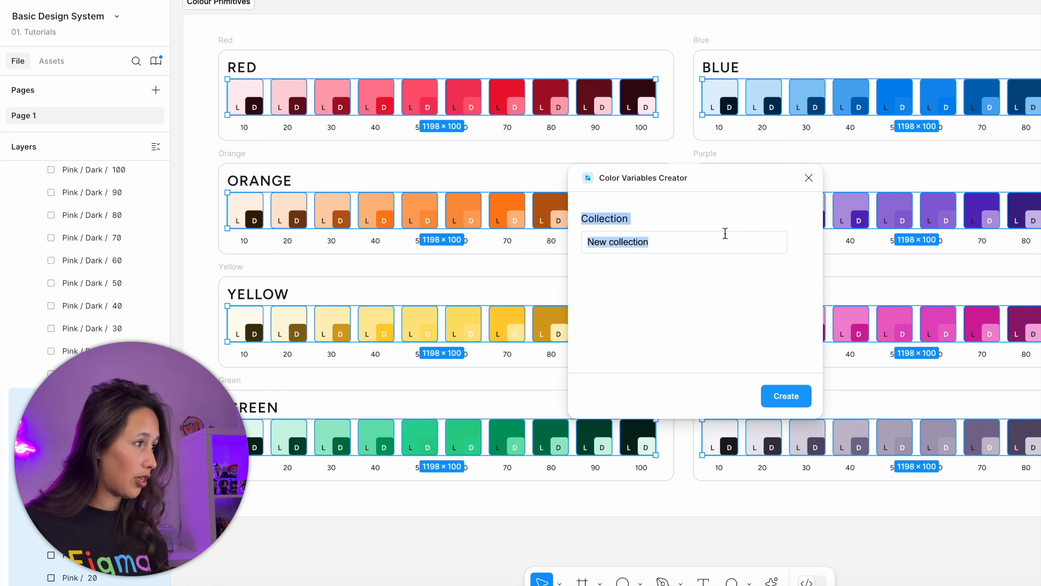
{"action": "type", "text": "Colour Primitives"}
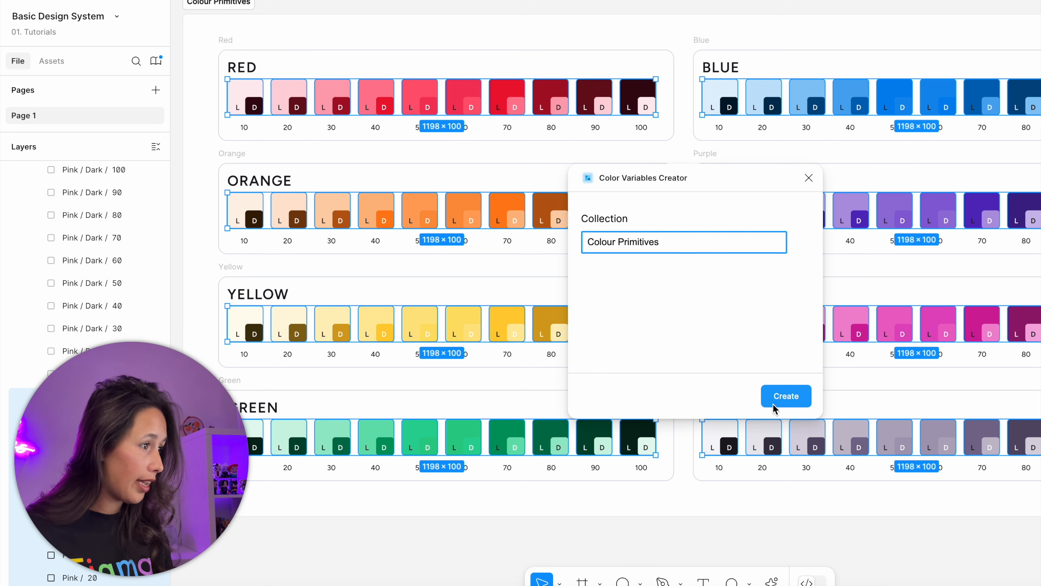
{"action": "left_click", "coordinate": [786, 395]}
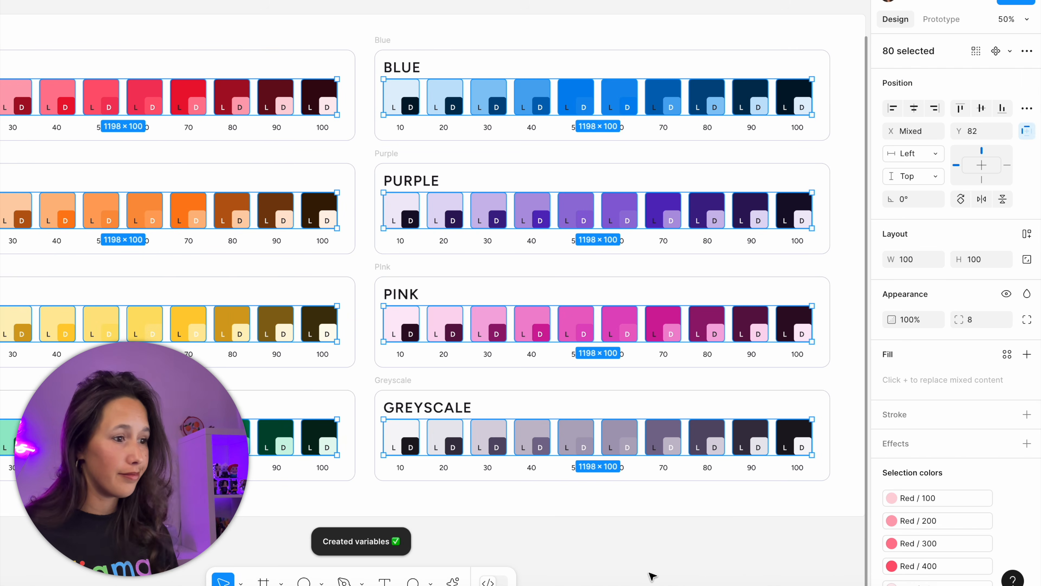
{"action": "left_click", "coordinate": [657, 566]}
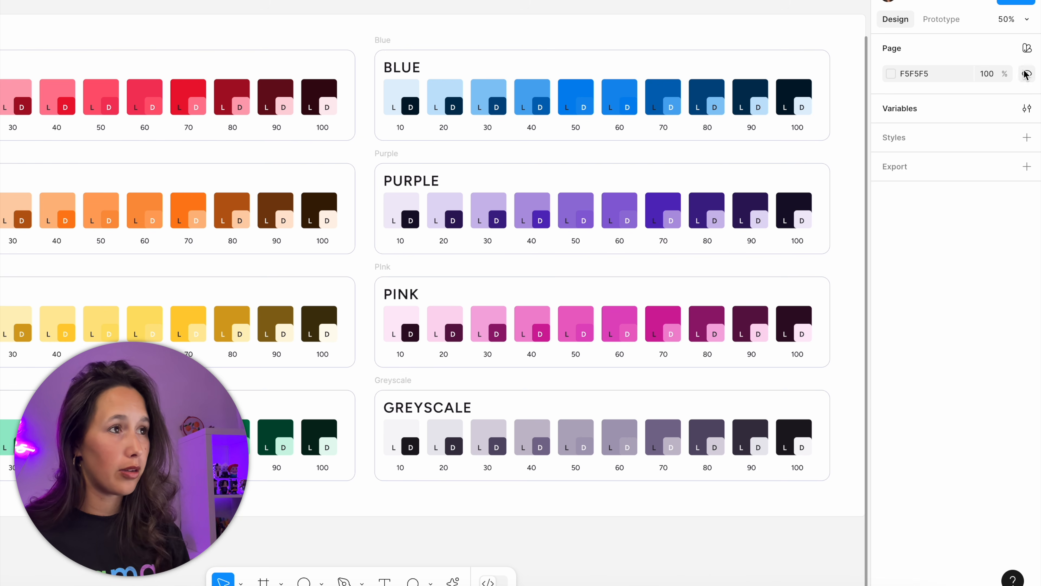
Open the local variables and widen and reposition their window so there is room for another mode
{"action": "left_click", "coordinate": [1027, 108]}
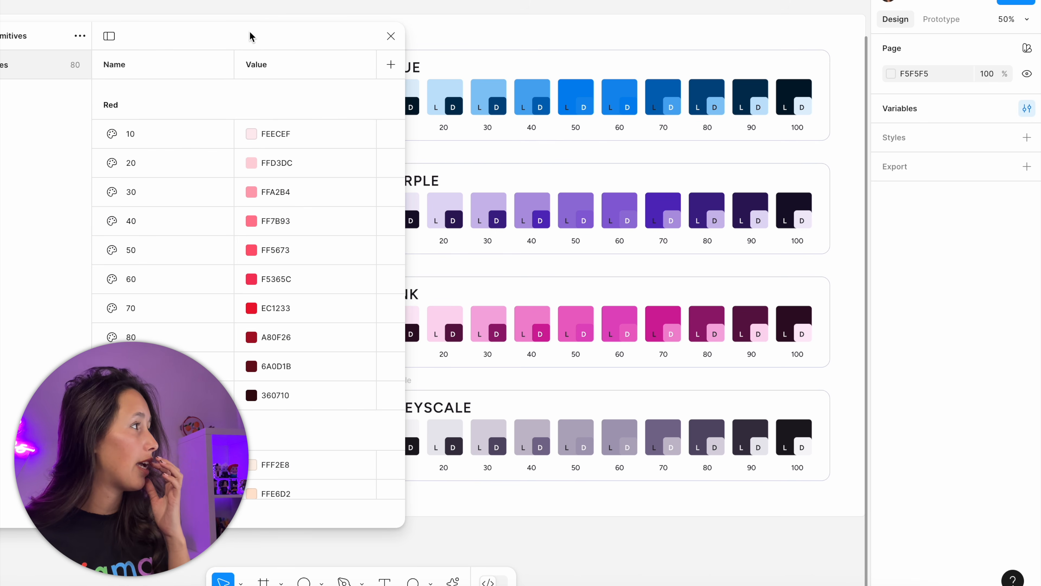
{"action": "left_click_drag", "start_coordinate": [251, 33], "coordinate": [665, 9]}
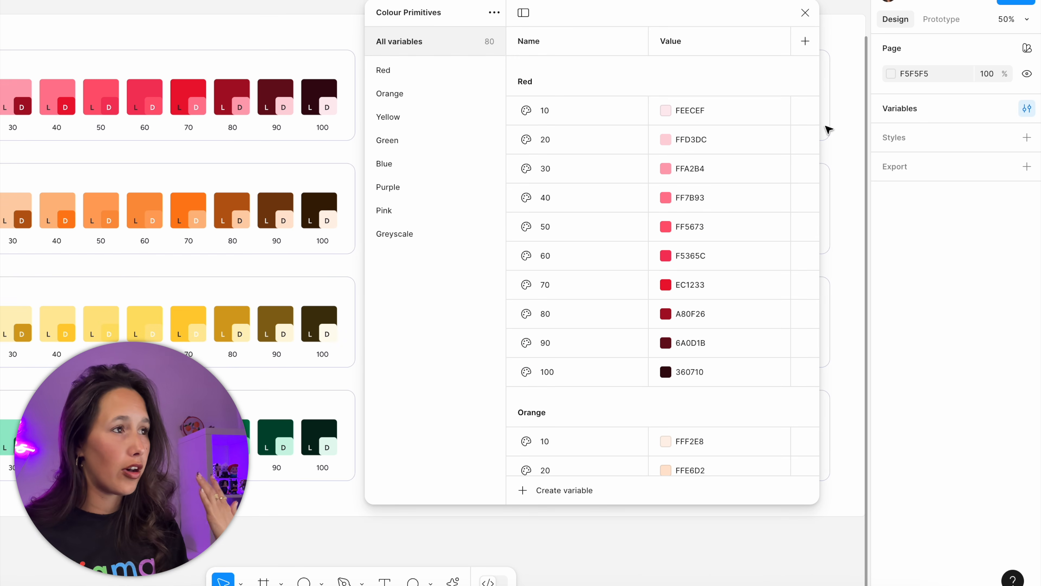
{"action": "left_click_drag", "start_coordinate": [819, 131], "coordinate": [892, 128]}
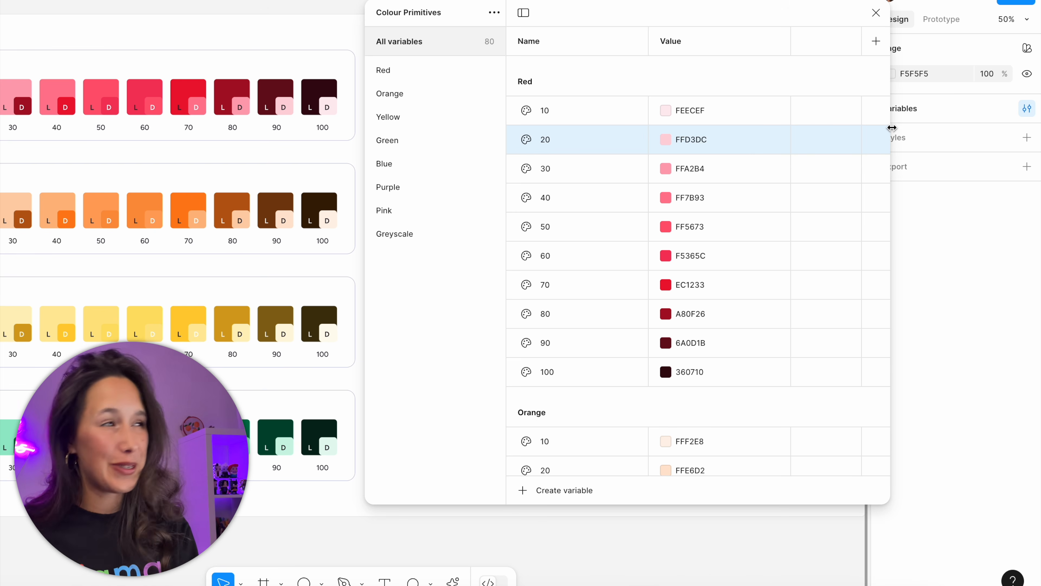
{"action": "left_click_drag", "start_coordinate": [892, 126], "coordinate": [1035, 125]}
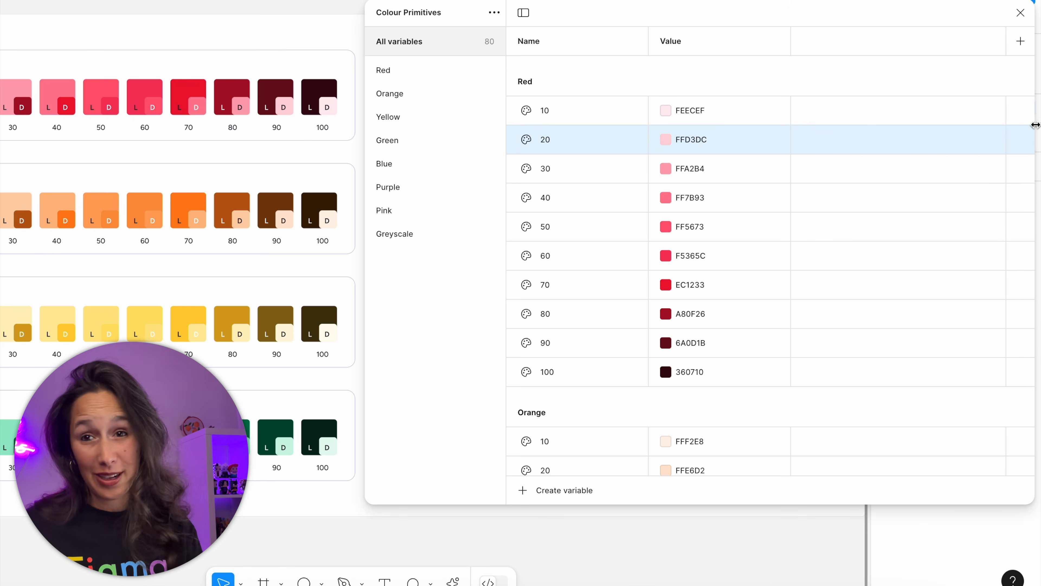
{"action": "left_click_drag", "start_coordinate": [832, 8], "coordinate": [721, 17]}
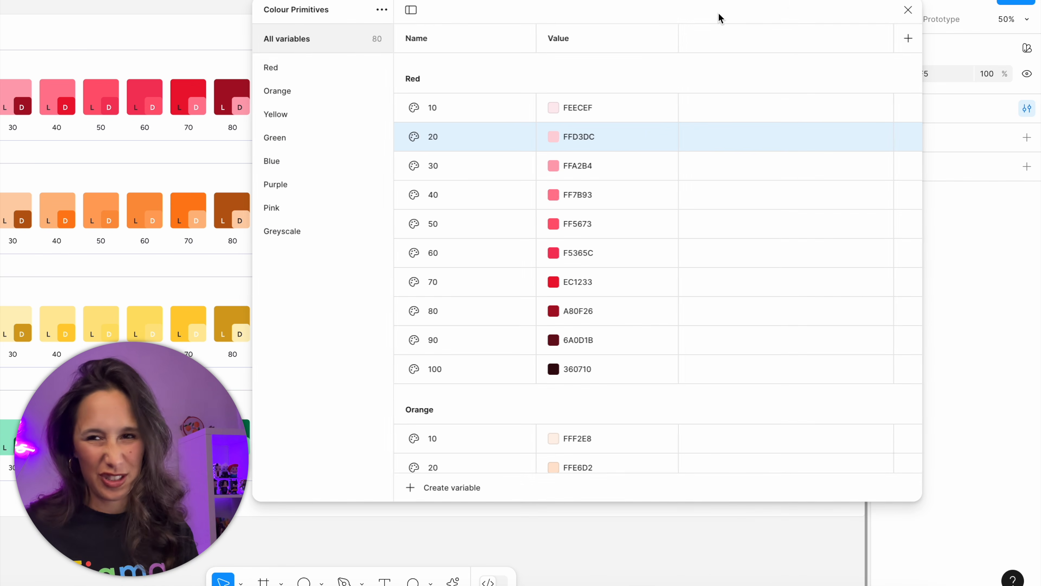
Rename the Value mode to Light and add a second mode named Dark
{"action": "double_click", "coordinate": [568, 38]}
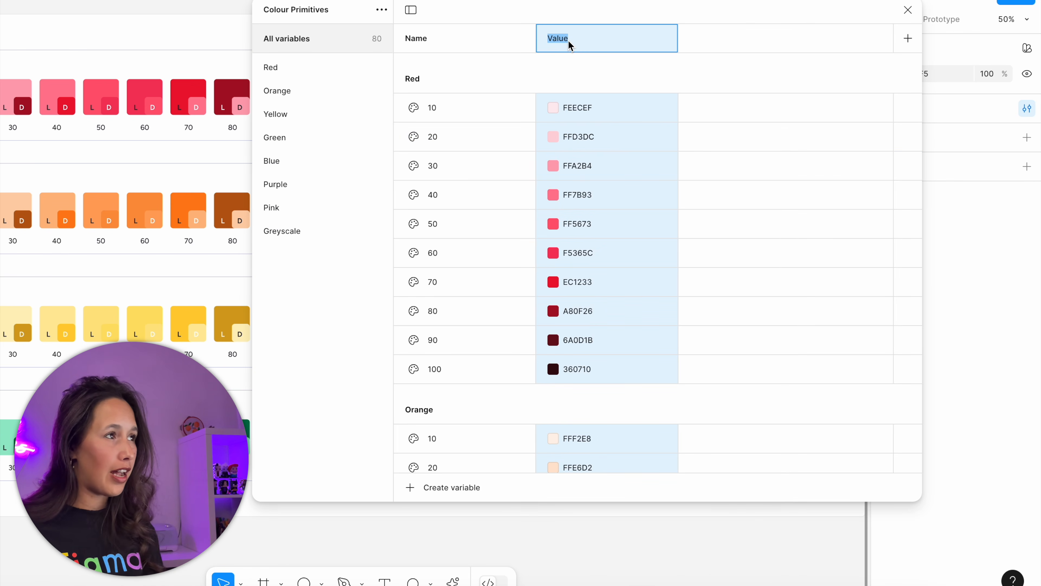
{"action": "type", "text": "LIght"}
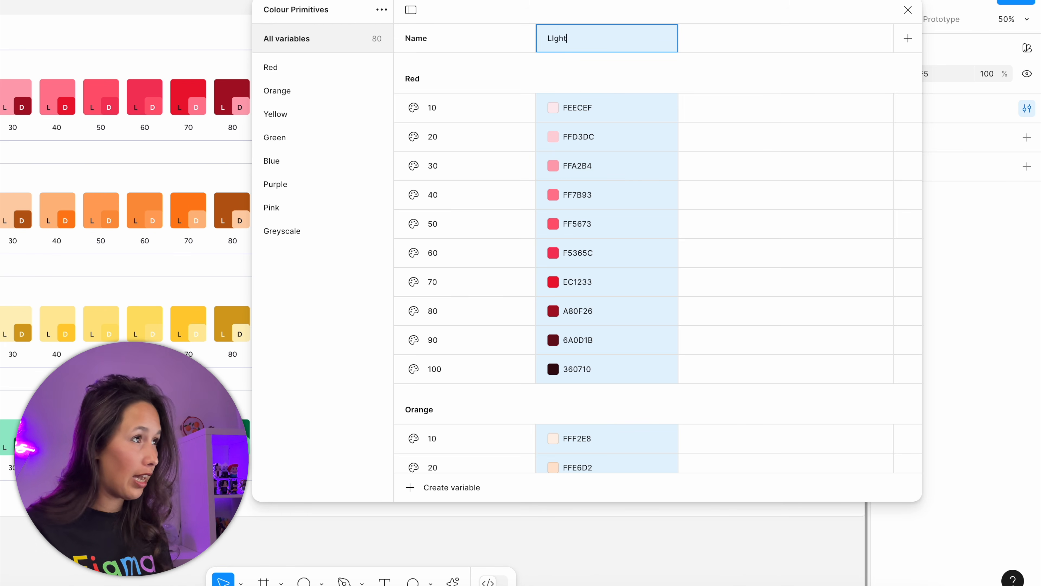
{"action": "left_click", "coordinate": [911, 40]}
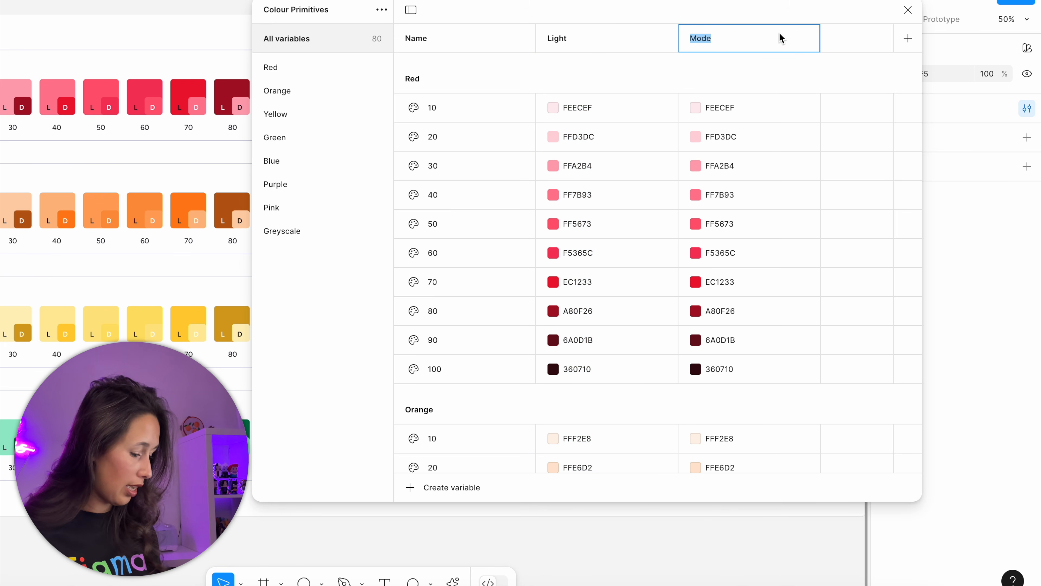
{"action": "type", "text": "Dark"}
Set the Dark value of Red 100 to FEECEF and of Red 90 to FFD3DC, copied from Red 10 and 20
{"action": "left_click", "coordinate": [734, 110]}
{"action": "key", "text": "ctrl+c"}
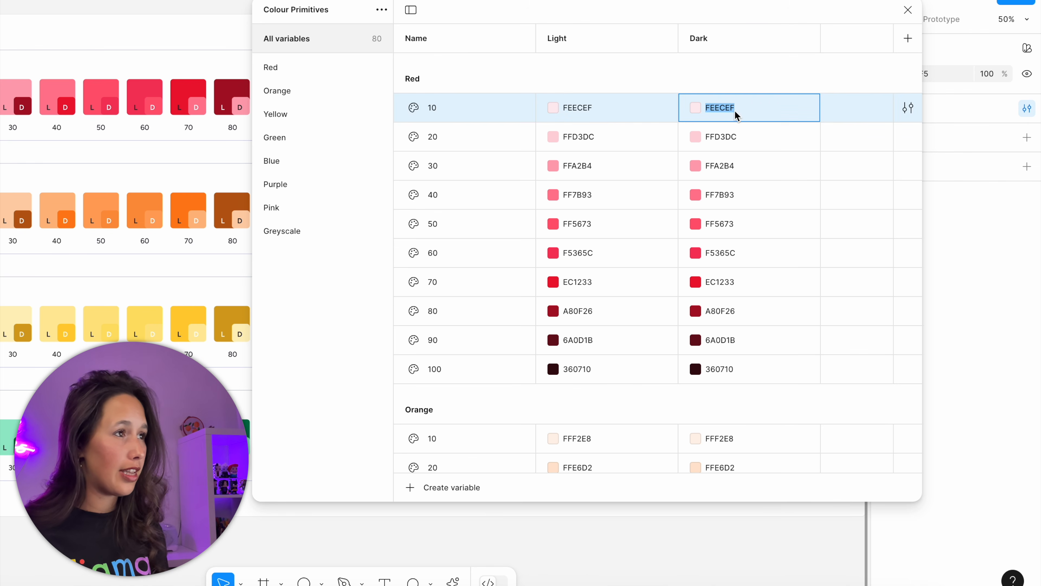
{"action": "left_click", "coordinate": [719, 371]}
{"action": "key", "text": "ctrl+v"}
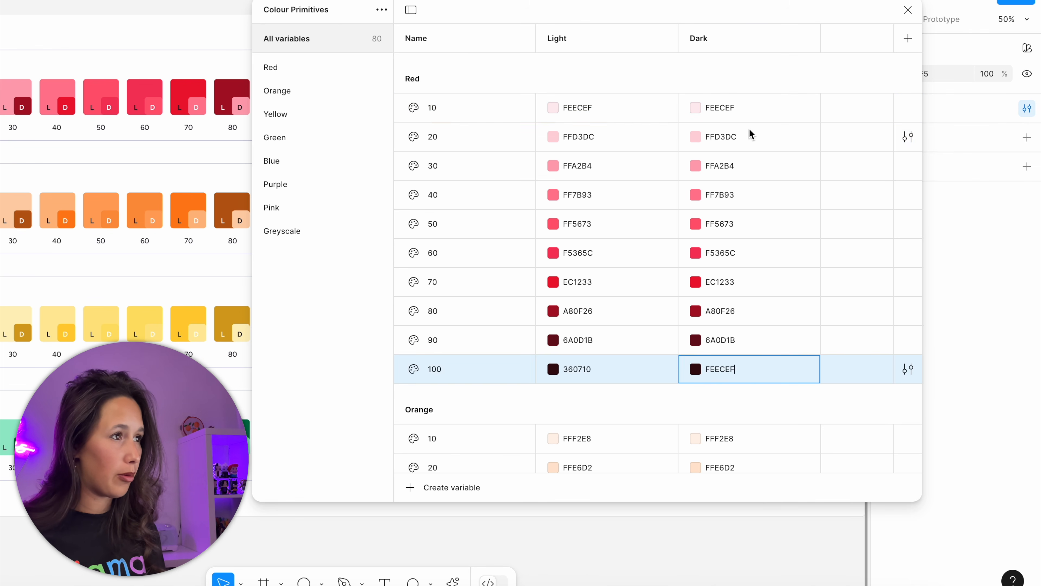
{"action": "left_click", "coordinate": [746, 137]}
{"action": "key", "text": "ctrl+c"}
{"action": "left_click", "coordinate": [736, 346]}
{"action": "key", "text": "ctrl+v"}
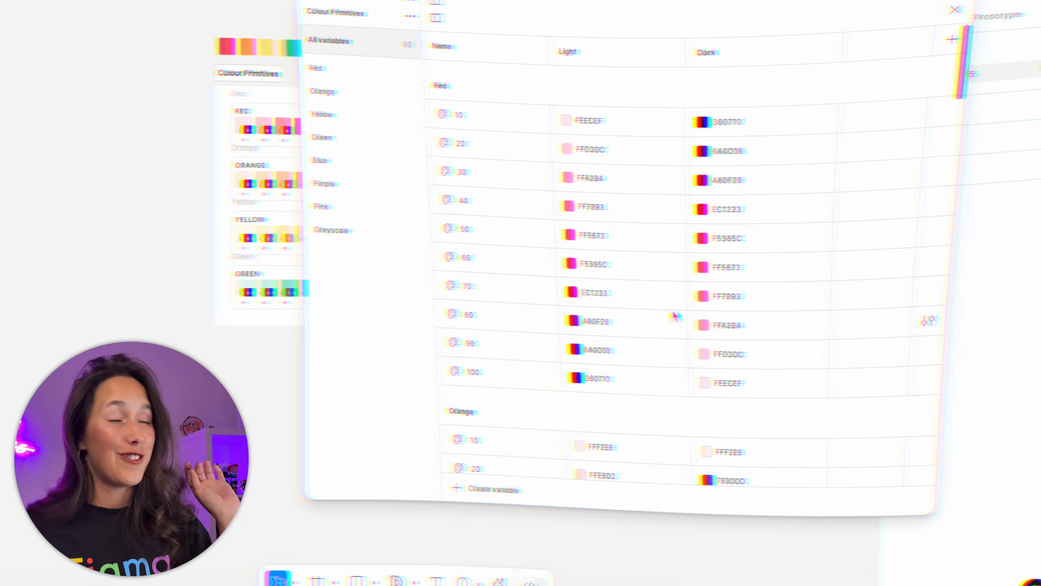
Review the inverted Dark values of the colour groups from Green down to Greyscale
{"action": "scroll", "coordinate": [662, 299], "scroll_direction": "down", "scroll_amount": 10}
{"action": "scroll", "coordinate": [664, 304], "scroll_direction": "down", "scroll_amount": 15}
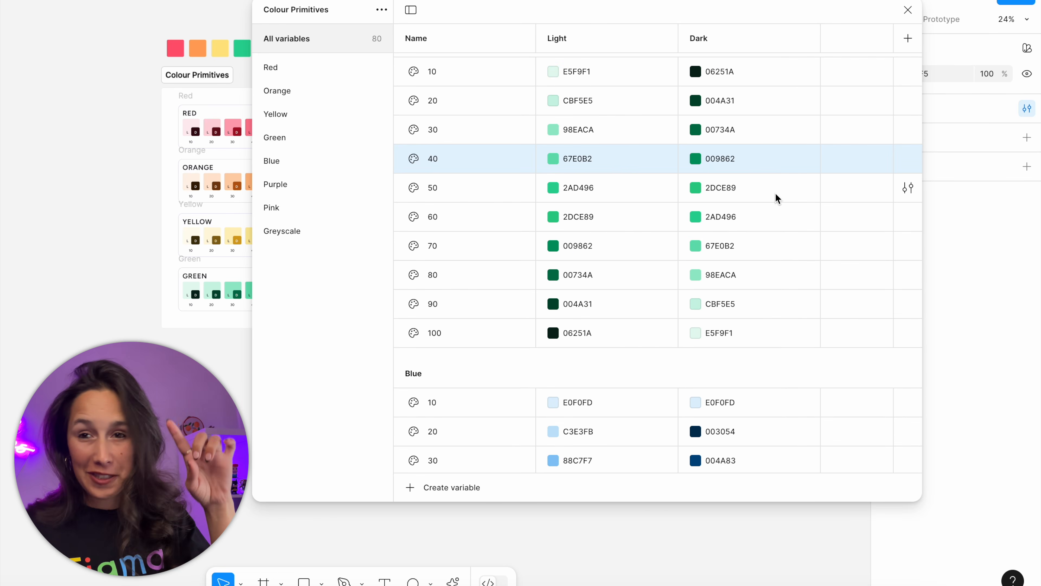
{"action": "scroll", "coordinate": [774, 192], "scroll_direction": "down", "scroll_amount": 10}
{"action": "scroll", "coordinate": [774, 195], "scroll_direction": "down", "scroll_amount": 15}
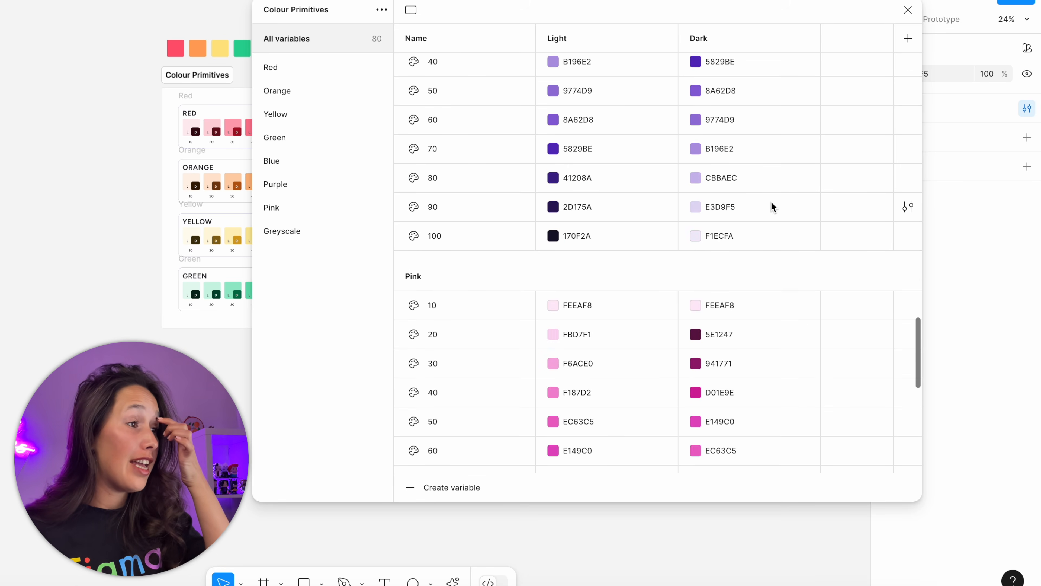
{"action": "scroll", "coordinate": [775, 209], "scroll_direction": "down", "scroll_amount": 5}
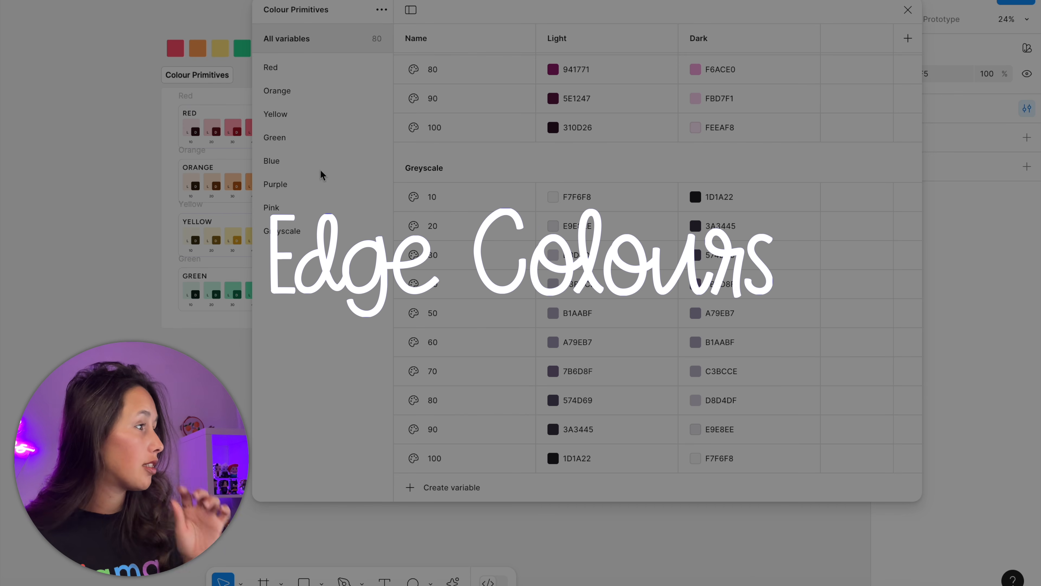
Add a colour variable named 0 to the Greyscale group and place it above variable 10
{"action": "left_click", "coordinate": [306, 226]}
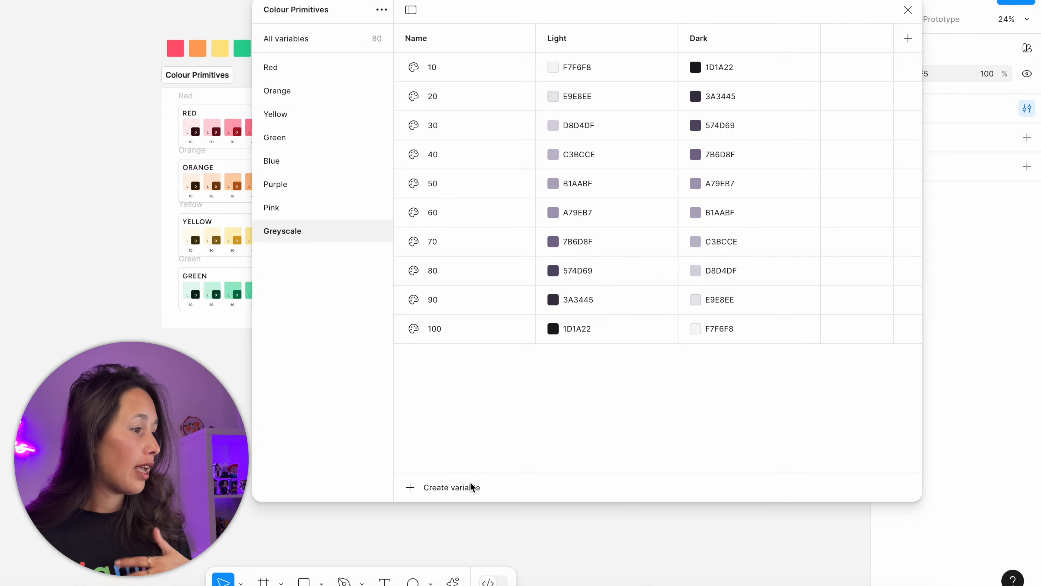
{"action": "left_click", "coordinate": [470, 484]}
{"action": "left_click", "coordinate": [472, 516]}
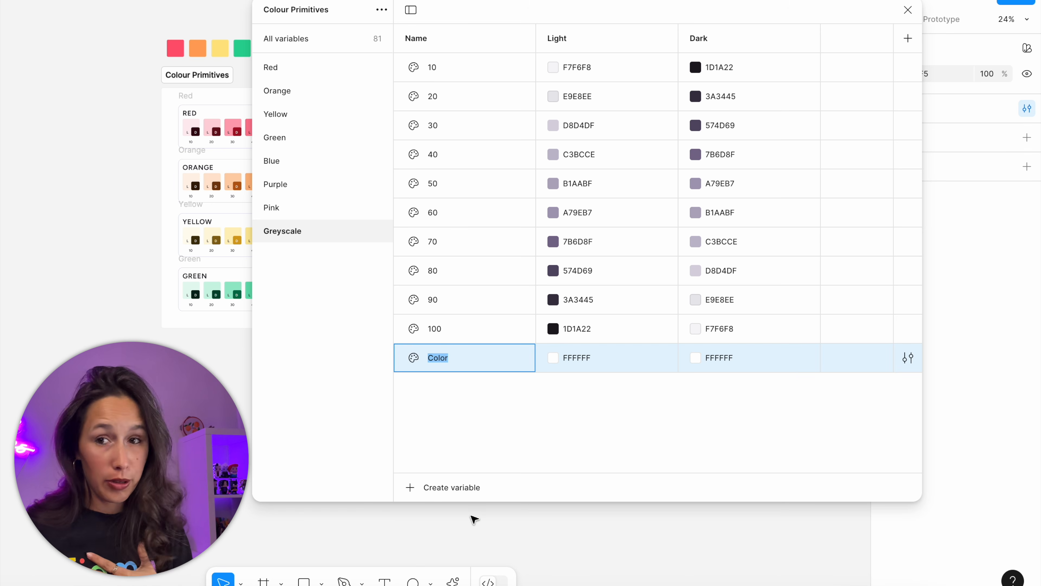
{"action": "type", "text": "0"}
{"action": "key", "text": "Return"}
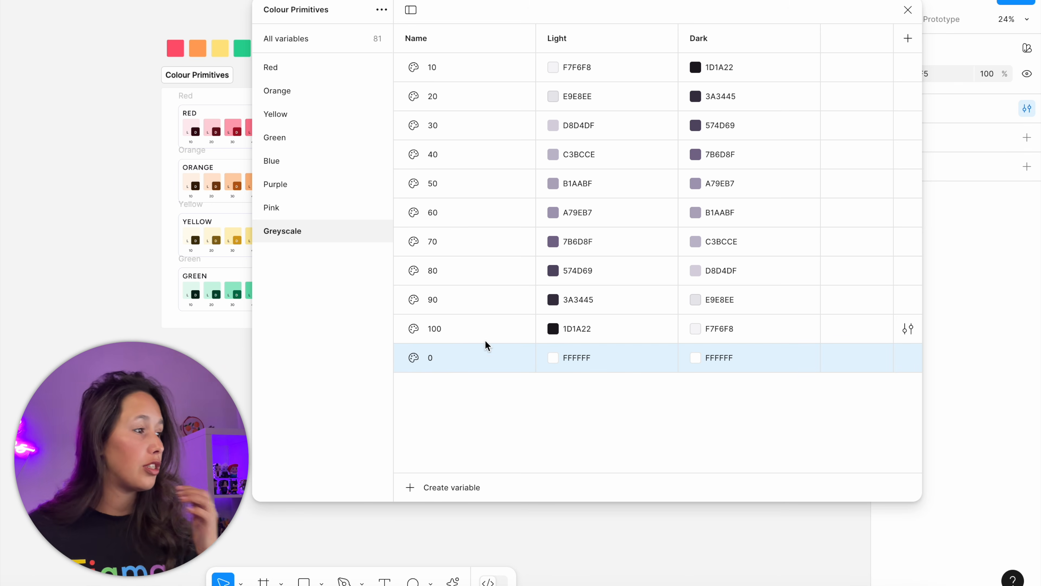
{"action": "left_click_drag", "start_coordinate": [469, 347], "coordinate": [496, 58]}
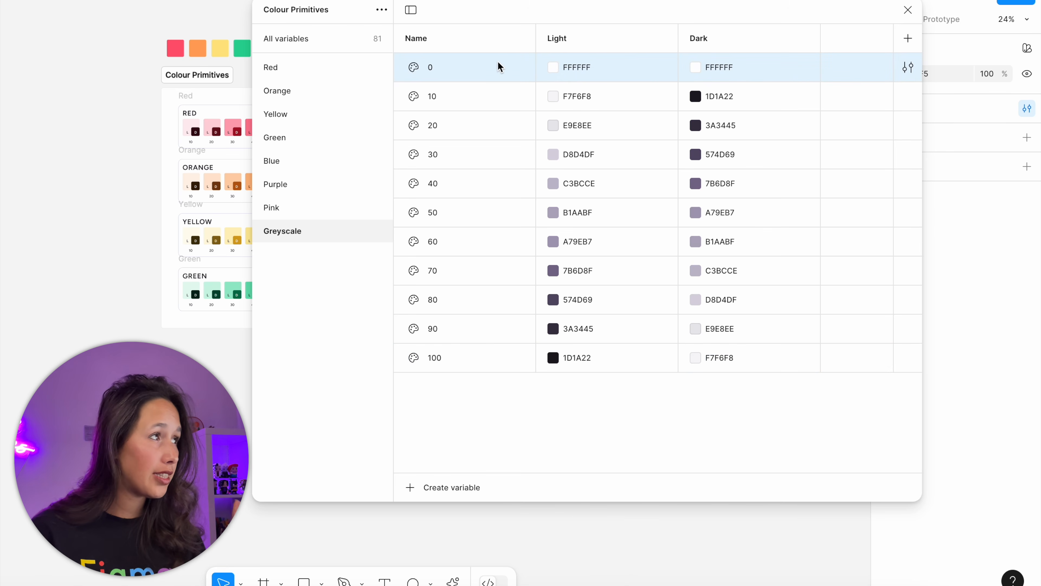
Set the Dark value of Greyscale variable 0 to 000000
{"action": "left_click", "coordinate": [729, 66]}
{"action": "type", "text": "0"}
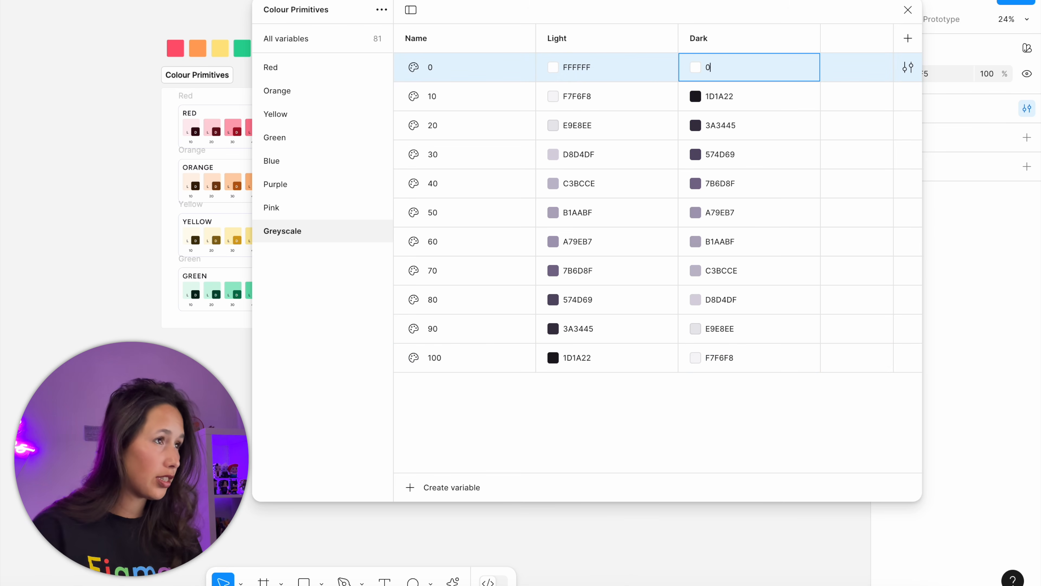
{"action": "key", "text": "Return"}
{"action": "left_click", "coordinate": [605, 442]}
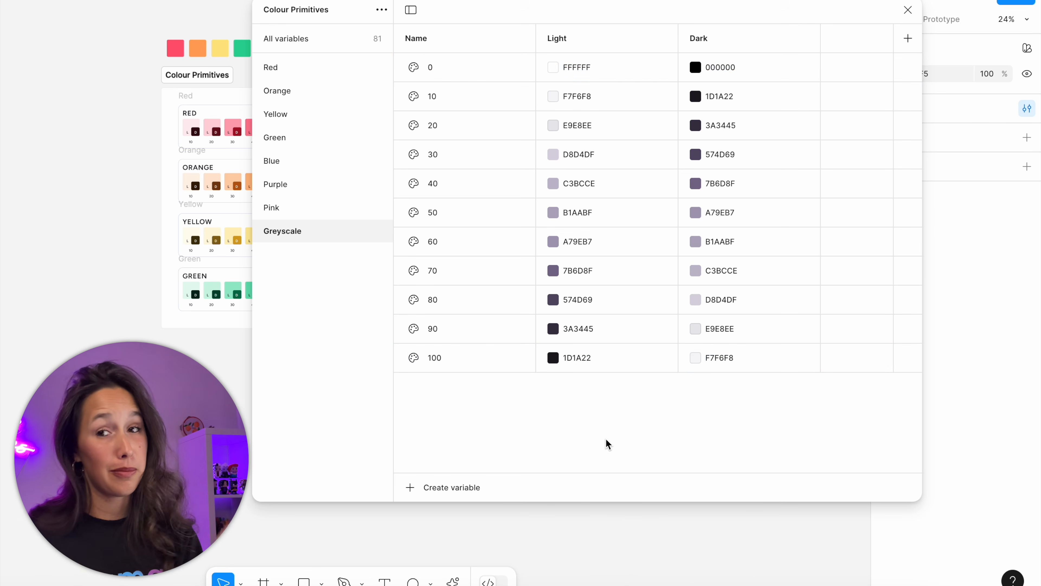
Add a colour variable named 999 to the Greyscale group with a Light value of 000000
{"action": "left_click", "coordinate": [474, 492]}
{"action": "left_click", "coordinate": [465, 513]}
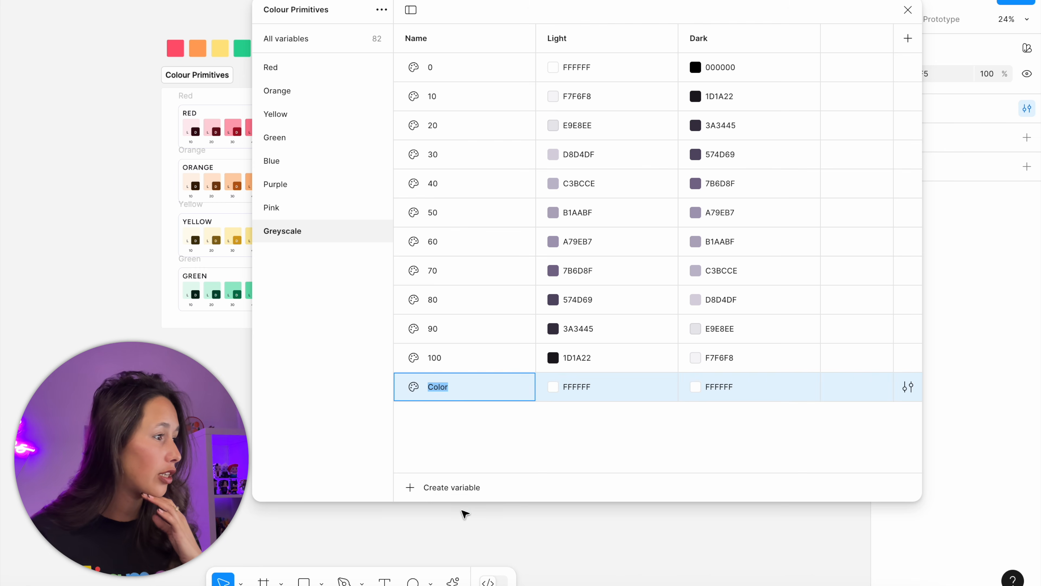
{"action": "type", "text": "999"}
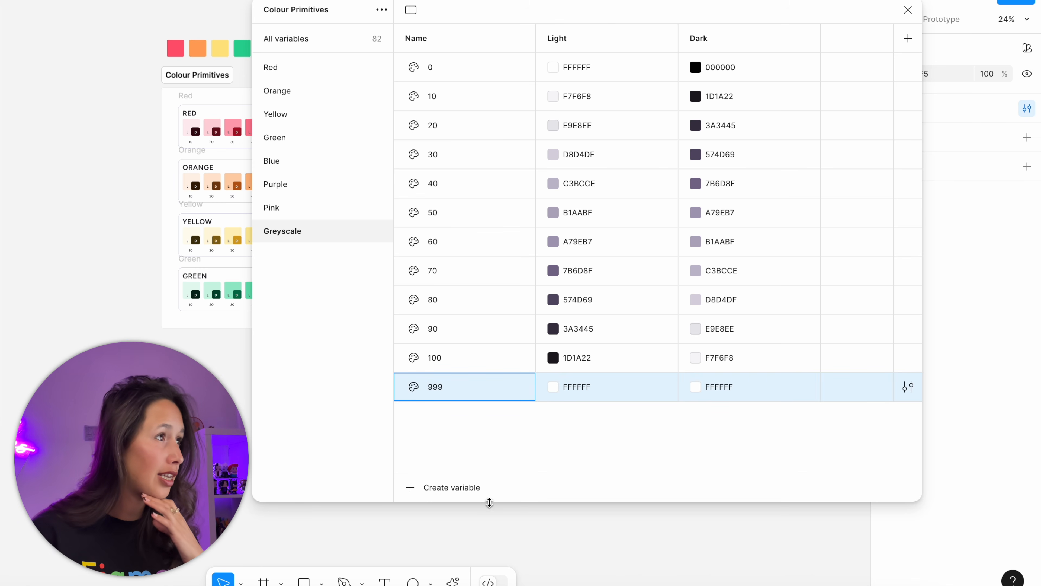
{"action": "left_click", "coordinate": [598, 402]}
{"action": "left_click", "coordinate": [591, 389]}
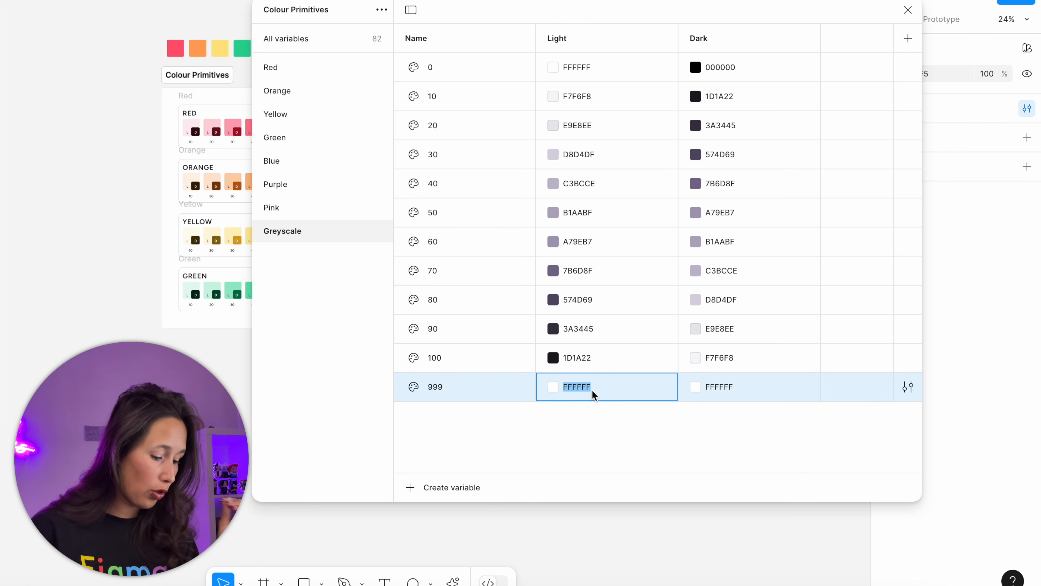
{"action": "type", "text": "000"}
{"action": "key", "text": "Return"}
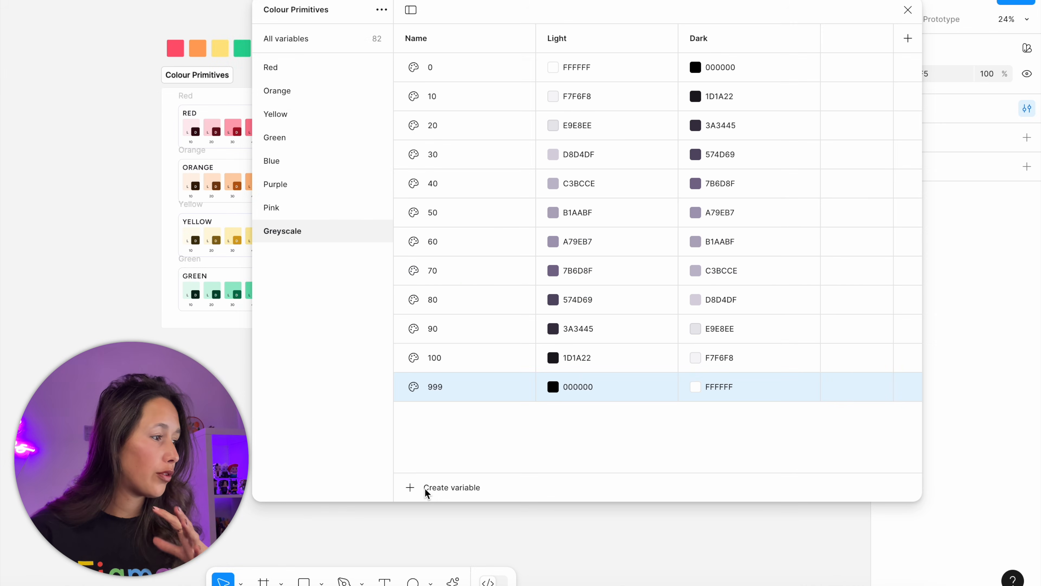
Add a colour variable named White to the Greyscale group, keeping the default FFFFFF in both modes
{"action": "left_click", "coordinate": [434, 494]}
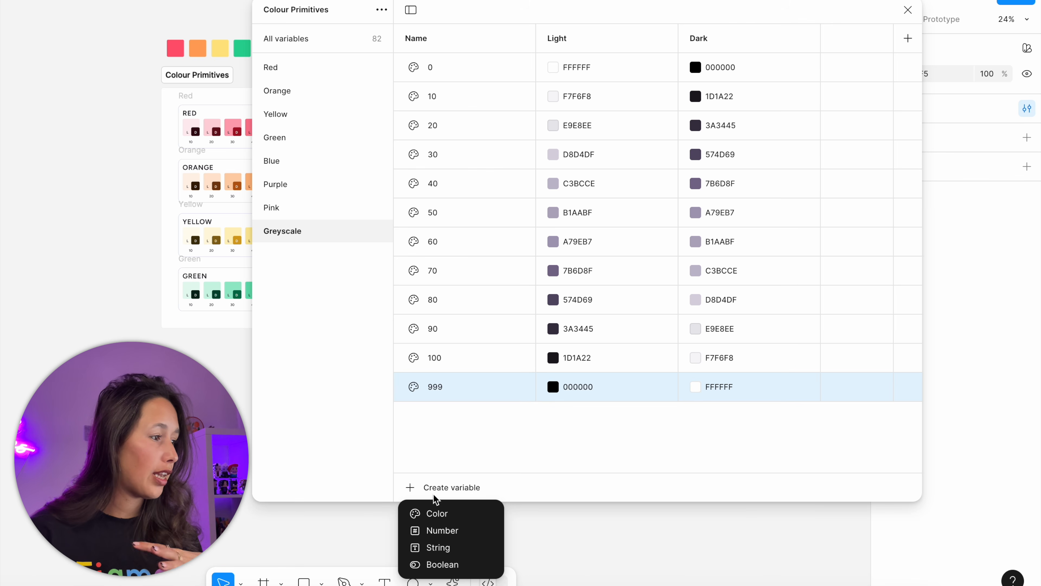
{"action": "left_click", "coordinate": [440, 513]}
{"action": "type", "text": "White"}
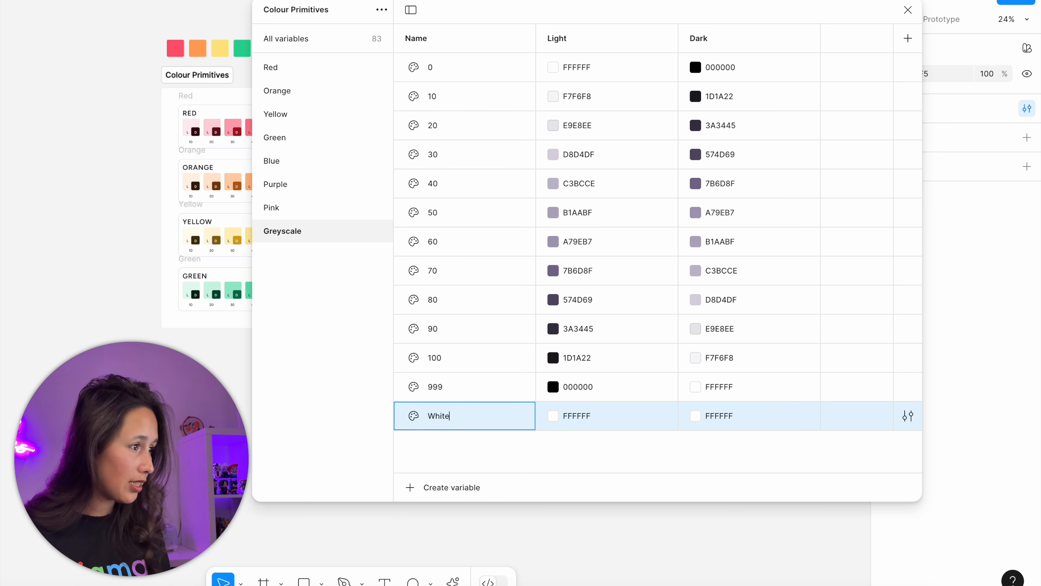
{"action": "key", "text": "Return"}
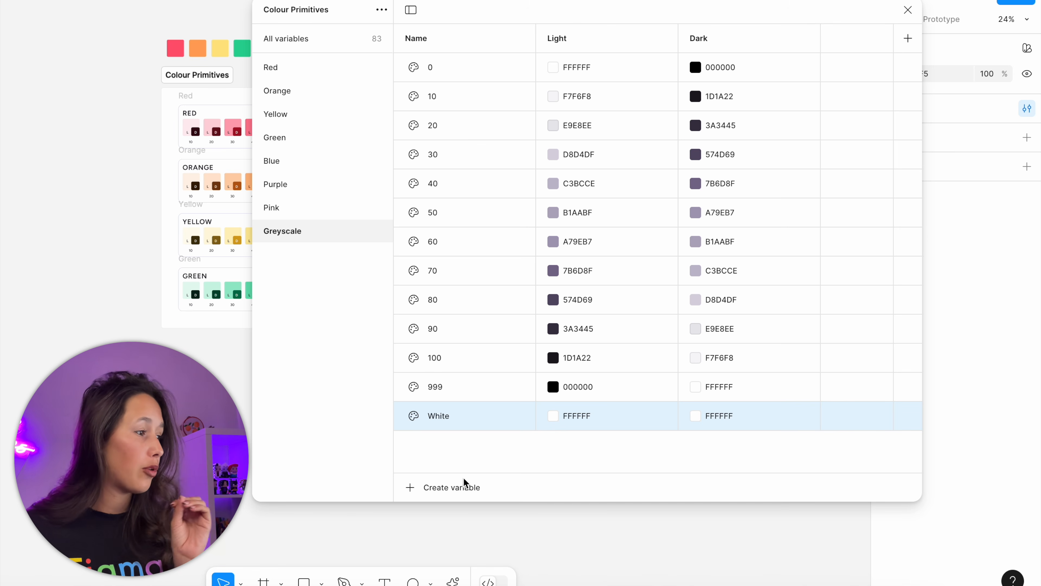
Add a colour variable named Black to the Greyscale group with 000000 for both Light and Dark
{"action": "left_click", "coordinate": [468, 494]}
{"action": "left_click", "coordinate": [471, 512]}
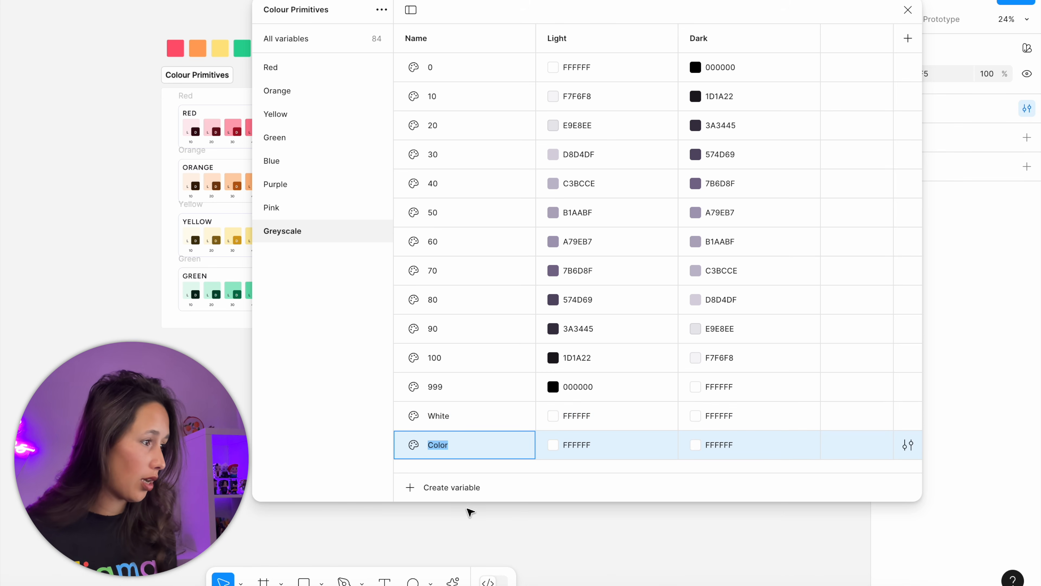
{"action": "type", "text": "Black"}
{"action": "key", "text": "Tab"}
{"action": "type", "text": "000000"}
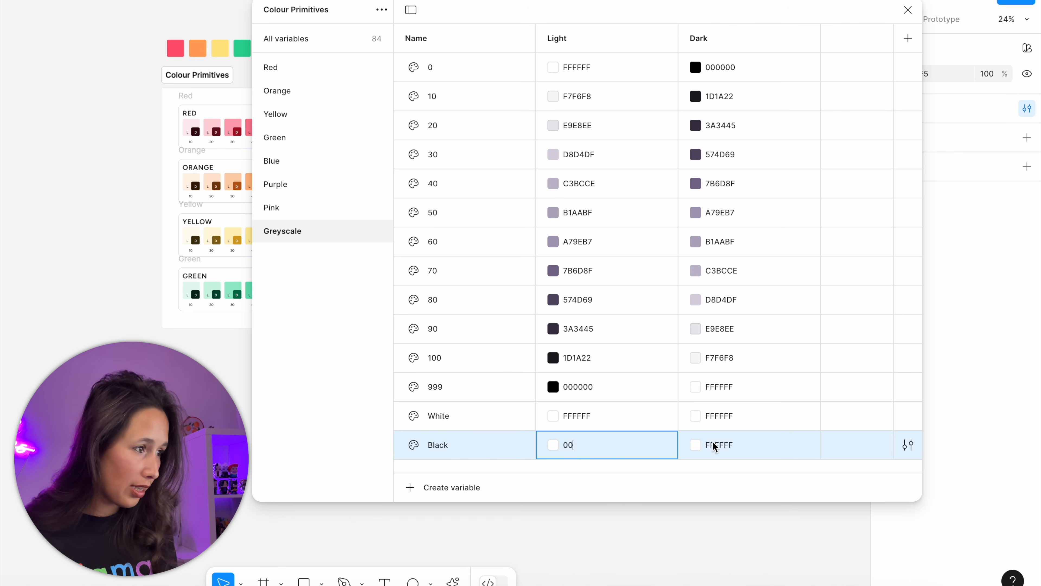
{"action": "left_click", "coordinate": [734, 446]}
{"action": "type", "text": "000000"}
{"action": "key", "text": "Return"}
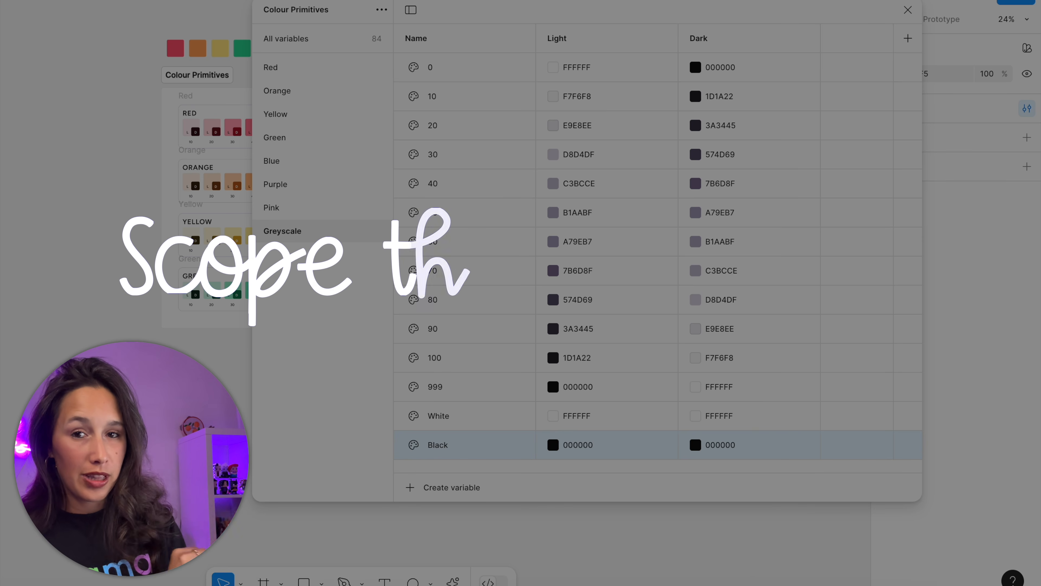
Disable Show in all supported properties in the colour scope of all Colour Primitives variables at once
{"action": "left_click", "coordinate": [260, 47]}
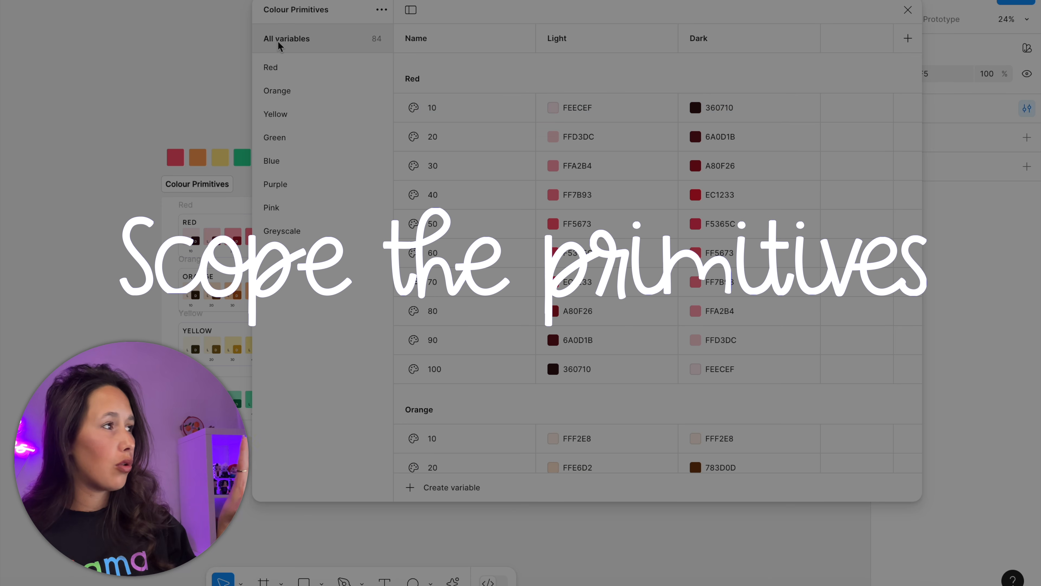
{"action": "scroll", "coordinate": [503, 175], "scroll_direction": "down", "scroll_amount": 15}
{"action": "scroll", "coordinate": [502, 172], "scroll_direction": "down", "scroll_amount": 20}
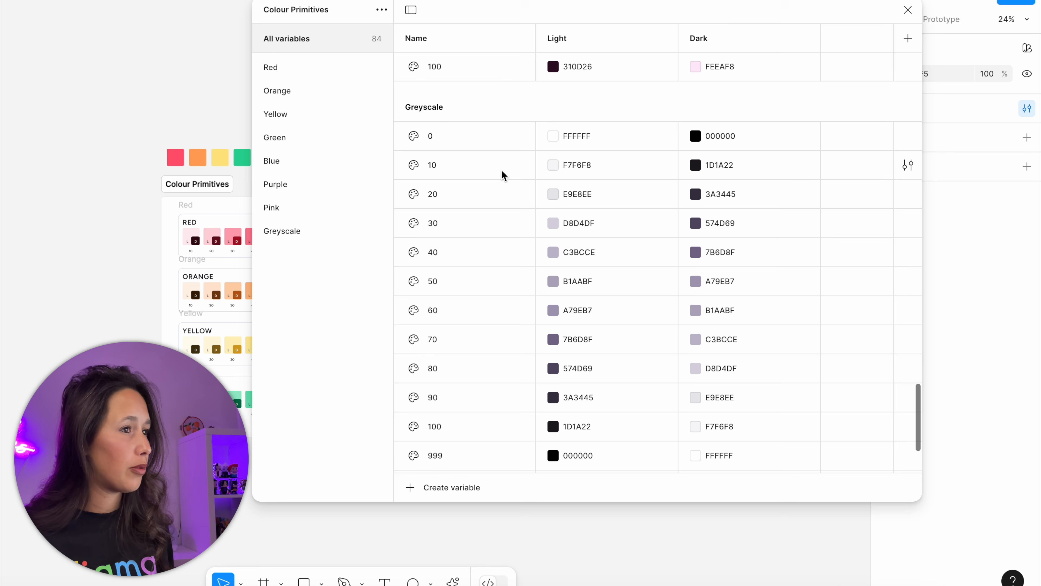
{"action": "key", "text": "ctrl+a"}
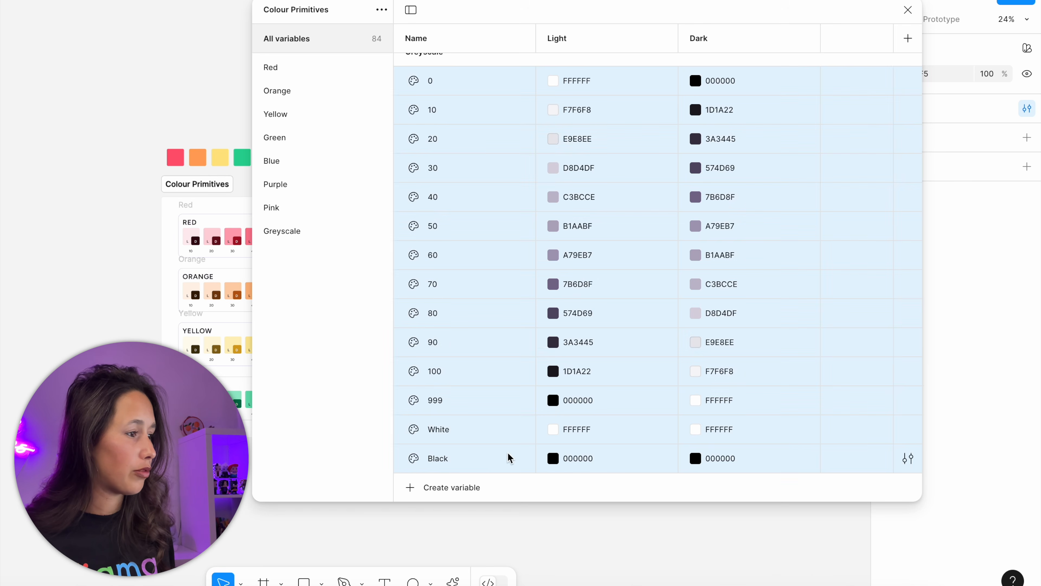
{"action": "scroll", "coordinate": [525, 369], "scroll_direction": "up", "scroll_amount": 20}
{"action": "scroll", "coordinate": [525, 369], "scroll_direction": "up", "scroll_amount": 8}
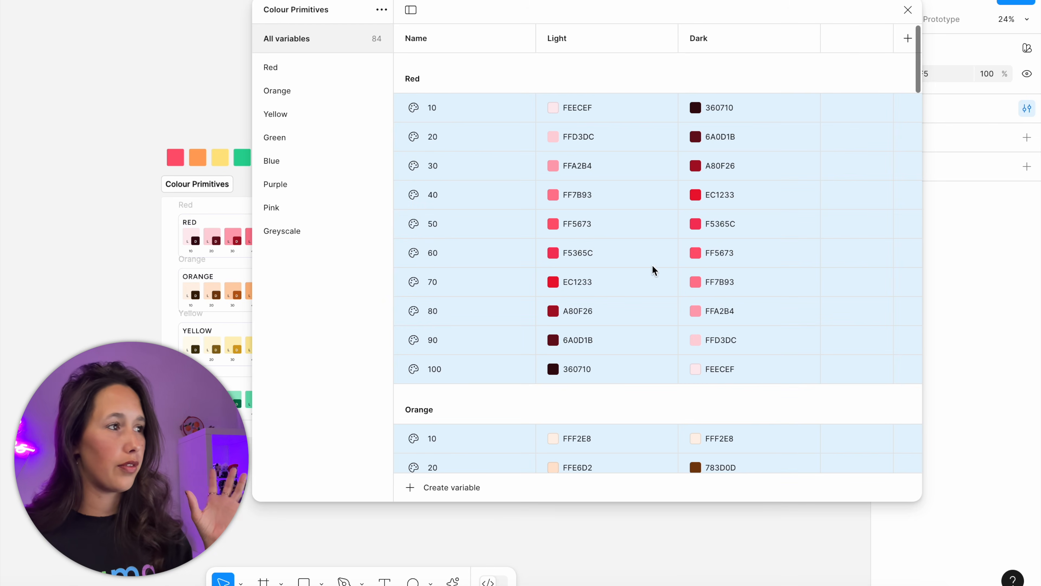
{"action": "right_click", "coordinate": [681, 253]}
{"action": "left_click", "coordinate": [725, 332]}
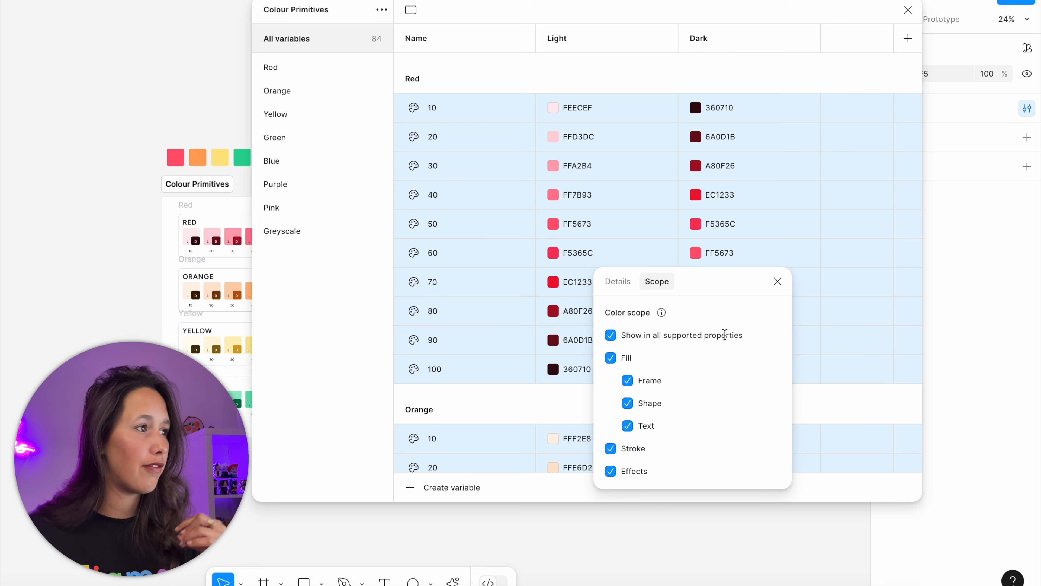
{"action": "left_click_drag", "start_coordinate": [707, 293], "coordinate": [749, 170]}
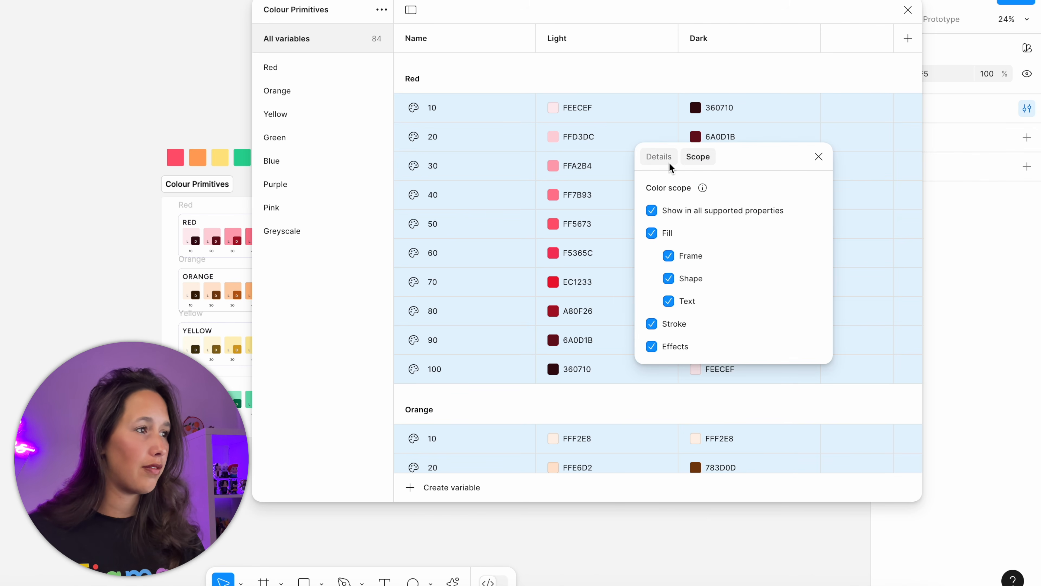
{"action": "left_click", "coordinate": [668, 162]}
{"action": "left_click", "coordinate": [699, 159]}
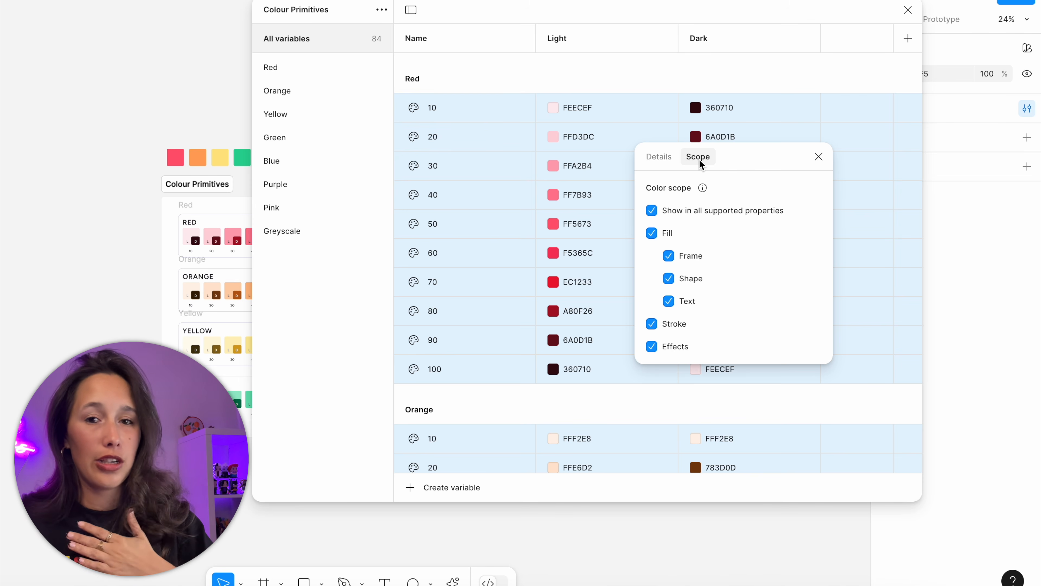
{"action": "left_click", "coordinate": [651, 211]}
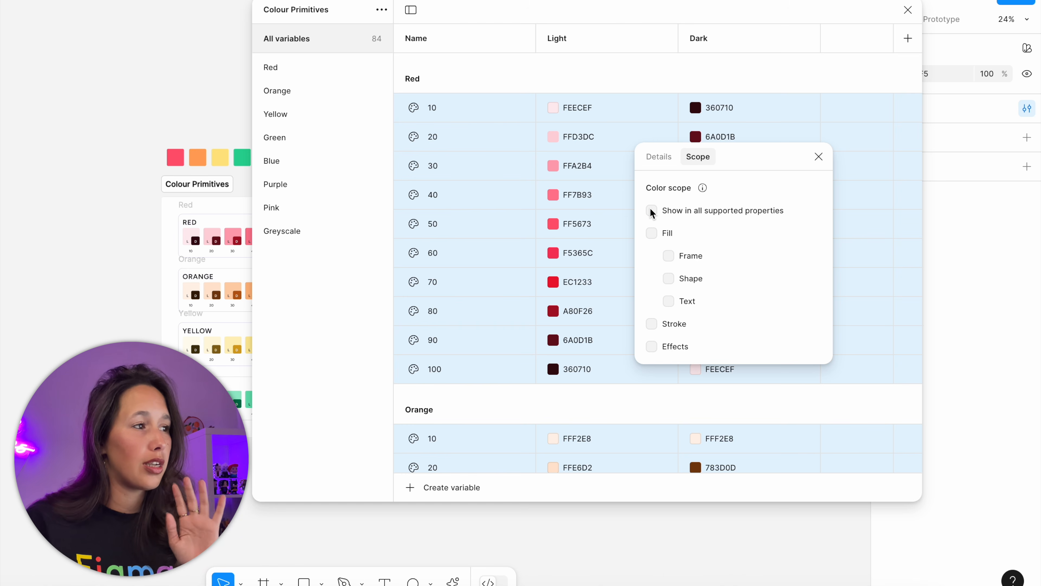
{"action": "left_click", "coordinate": [819, 157]}
{"action": "left_click", "coordinate": [907, 10]}
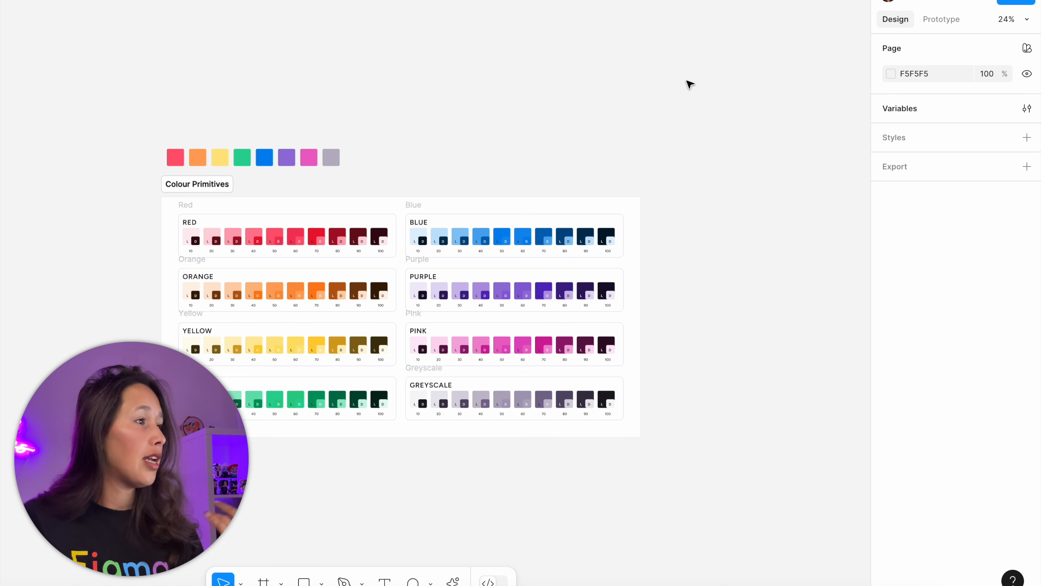
Place a 100 × 100 test rectangle on the canvas outside the palette frame and check which variables its fill offers
{"action": "key", "text": "r"}
{"action": "left_click", "coordinate": [647, 113]}
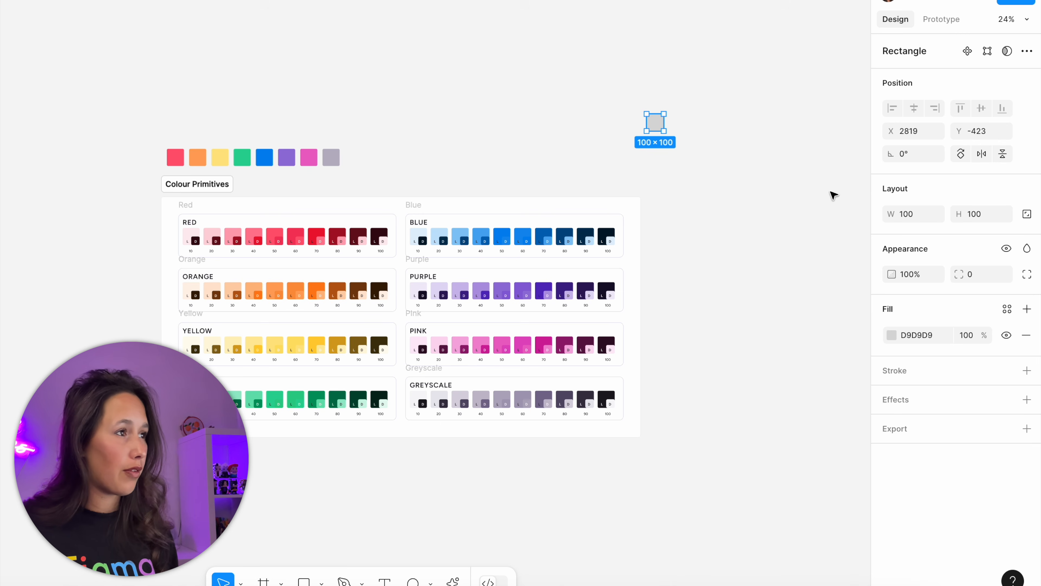
{"action": "left_click", "coordinate": [892, 336]}
{"action": "left_click", "coordinate": [1008, 308]}
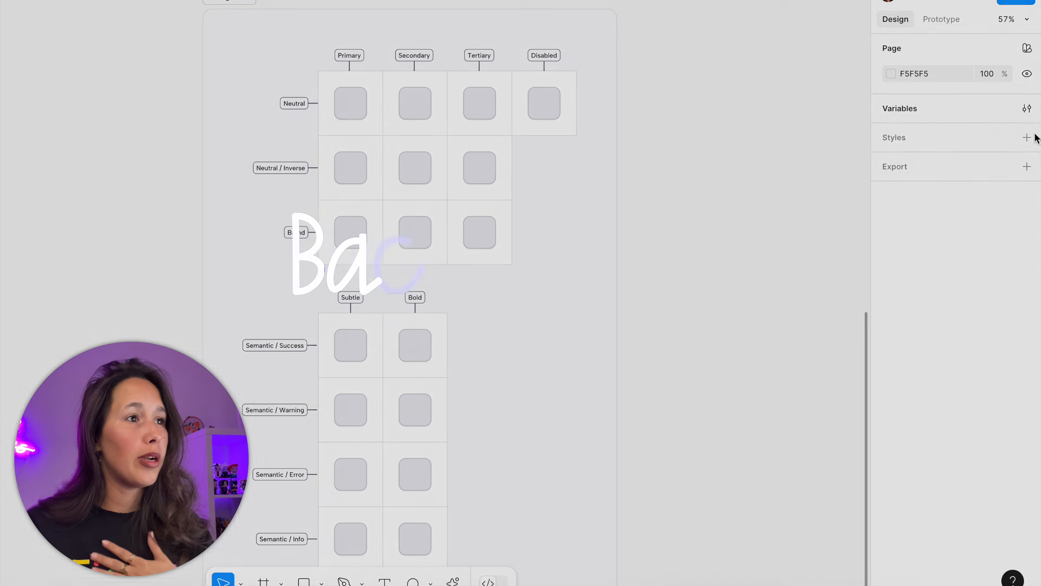
Create a new variable collection named Colour Usage
{"action": "left_click", "coordinate": [1027, 108]}
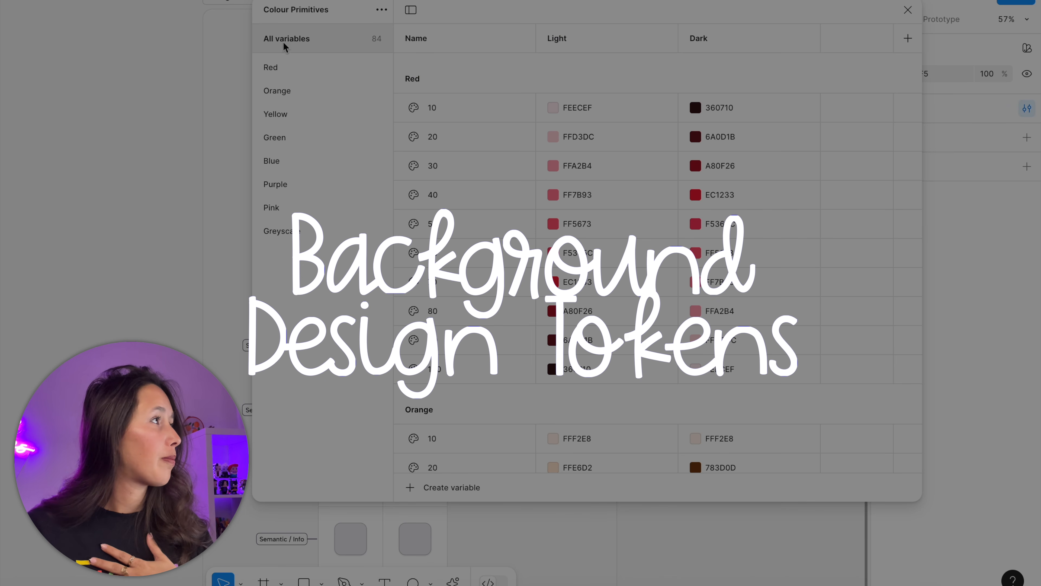
{"action": "left_click", "coordinate": [382, 9]}
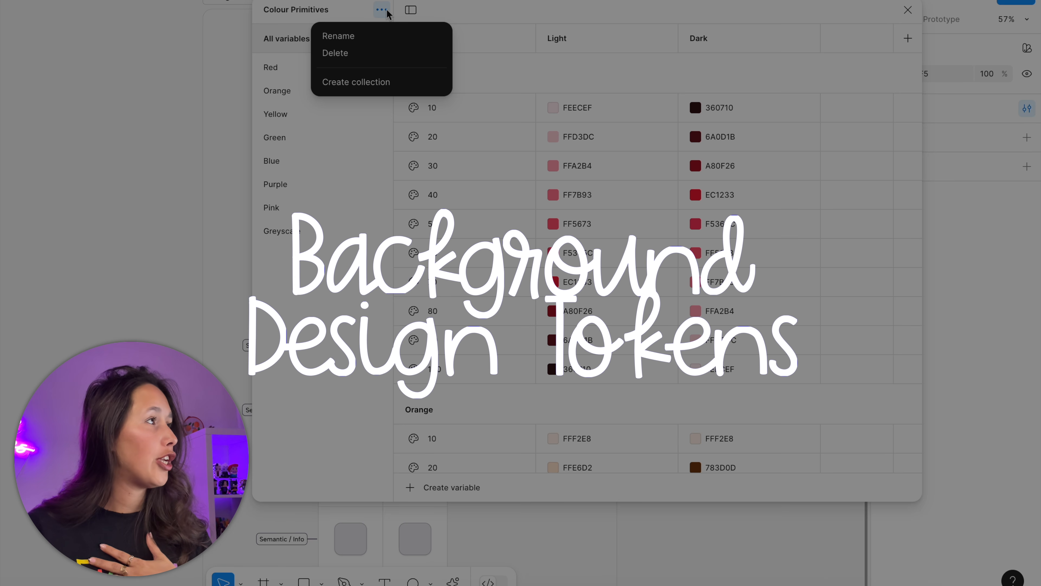
{"action": "left_click", "coordinate": [367, 82]}
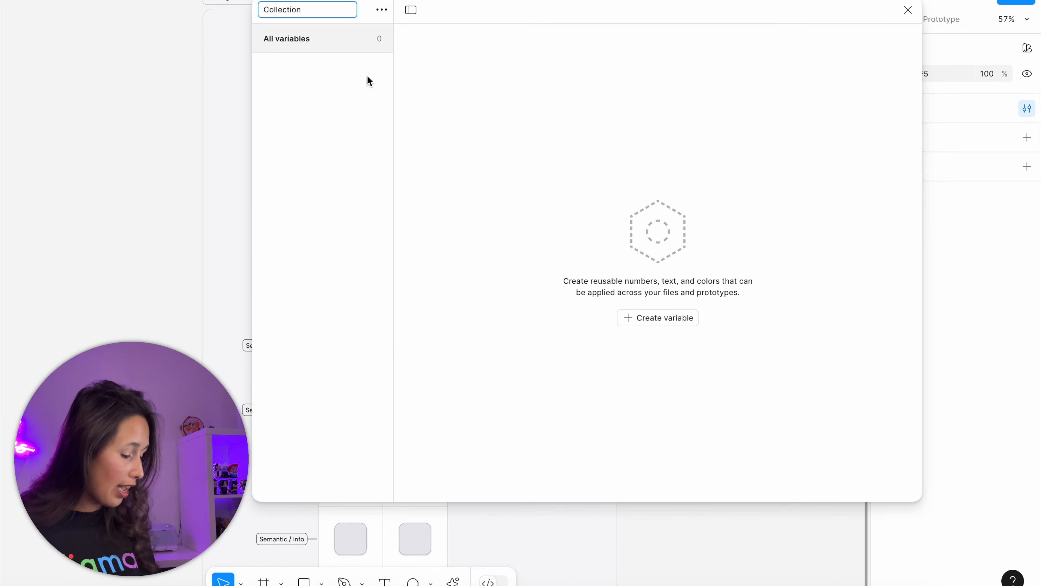
{"action": "key", "text": "ctrl+a"}
{"action": "type", "text": "Colour Usage"}
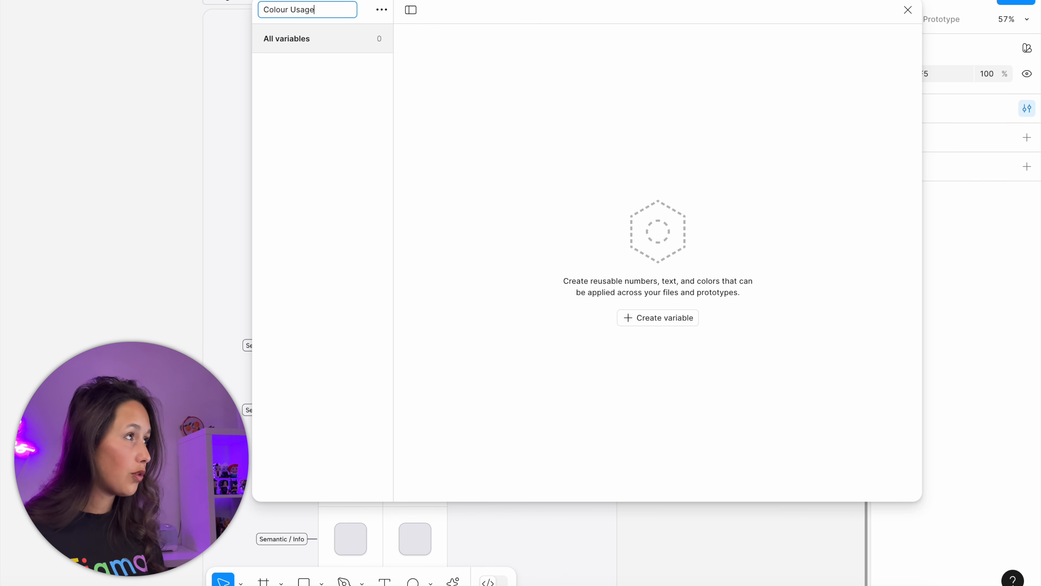
{"action": "key", "text": "Return"}
Add a colour variable named Background / Neutral / Primary to Colour Usage and show the Background group
{"action": "left_click", "coordinate": [685, 324]}
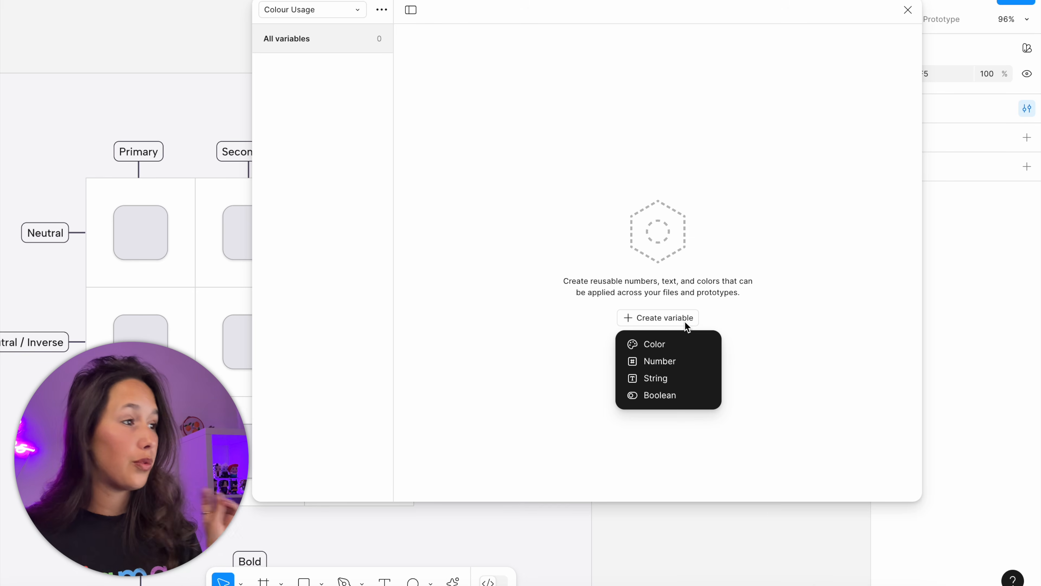
{"action": "left_click", "coordinate": [686, 340]}
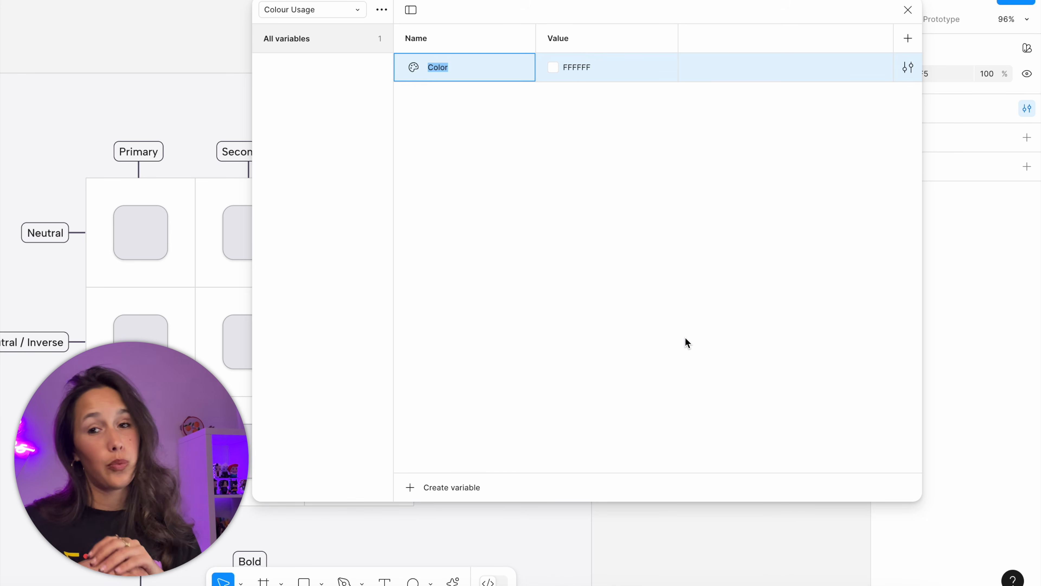
{"action": "type", "text": "Background"}
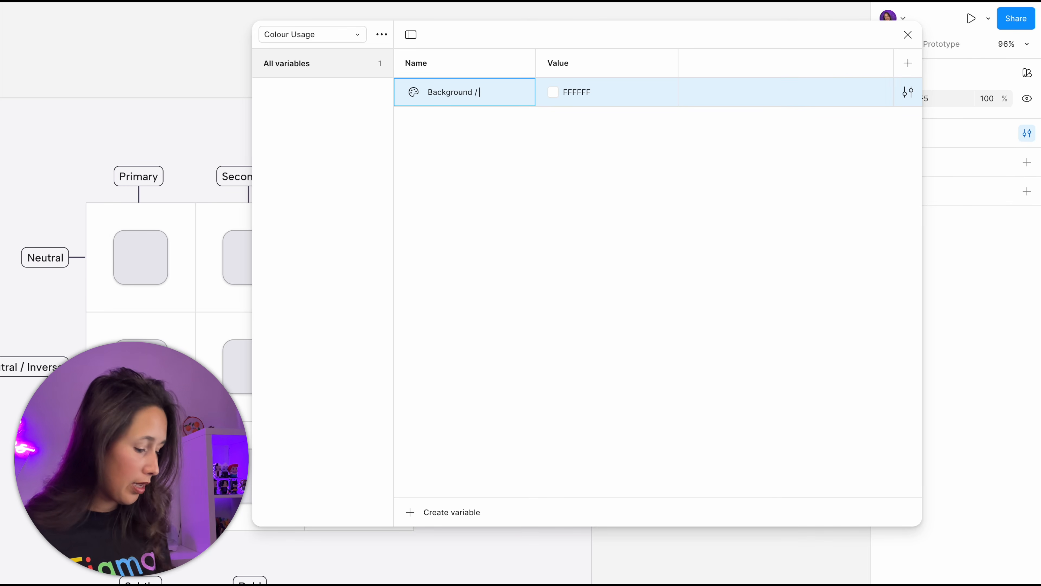
{"action": "type", "text": "/ Neutral"}
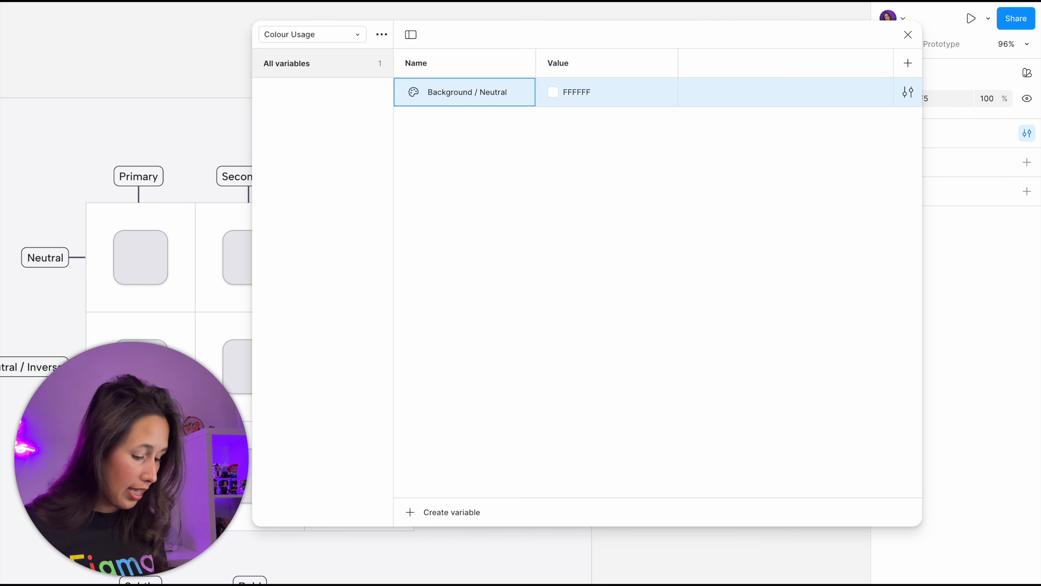
{"action": "type", "text": " /"}
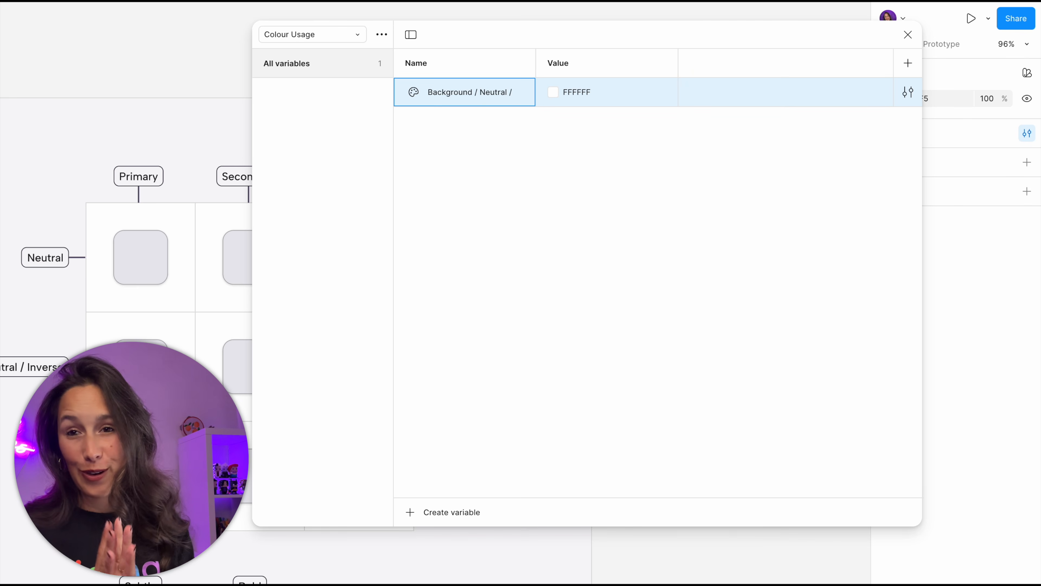
{"action": "type", "text": " Primary"}
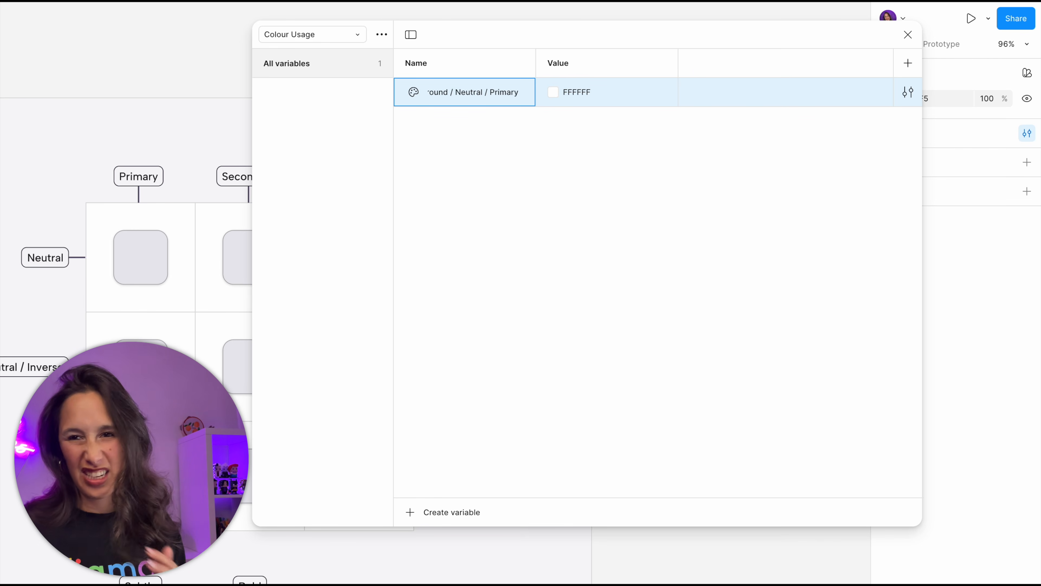
{"action": "key", "text": "Return"}
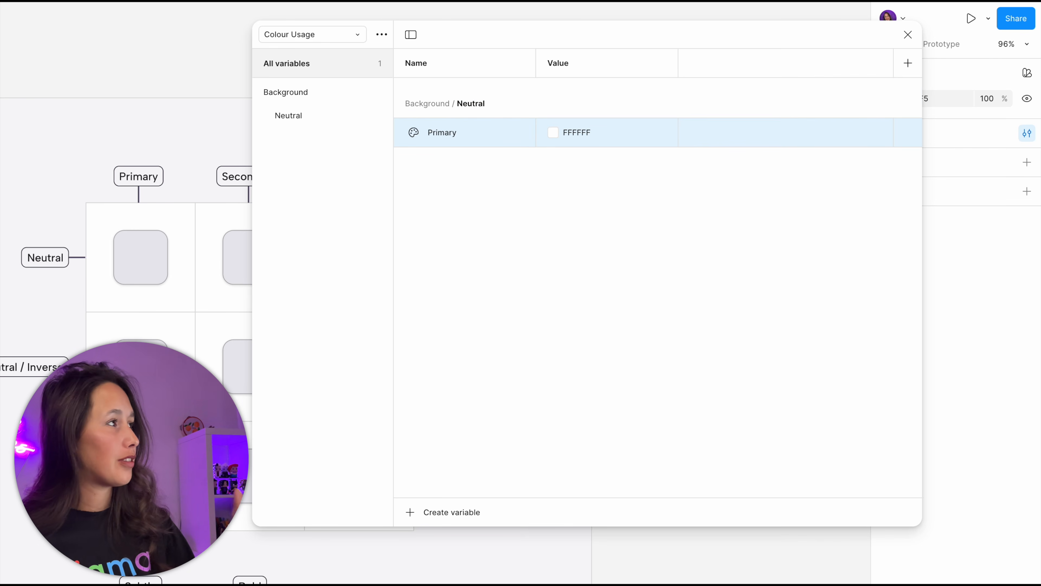
{"action": "left_click", "coordinate": [310, 83]}
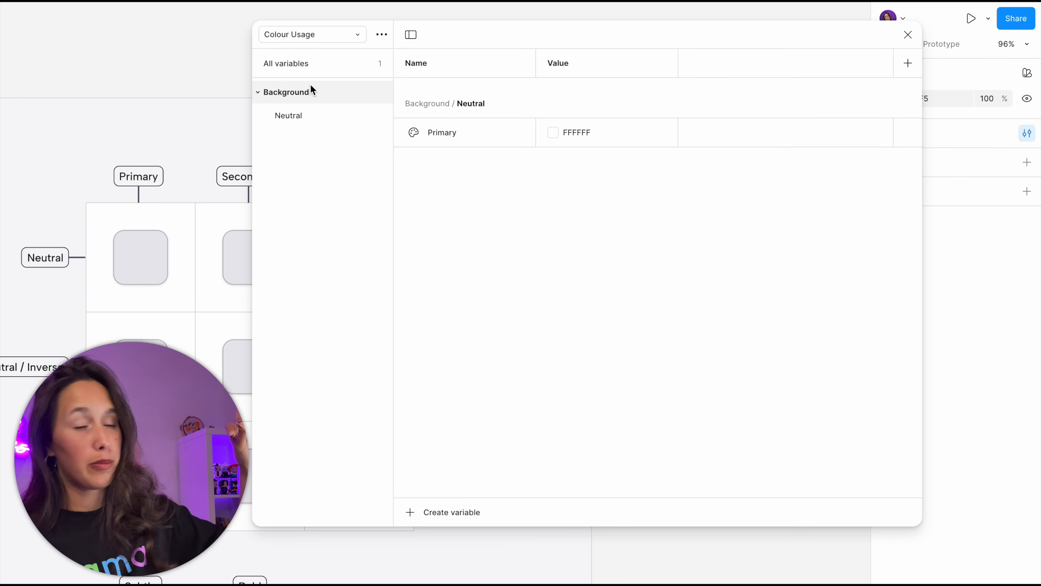
Add colour variables named Secondary and Tertiary below Primary in the Background / Neutral group
{"action": "left_click", "coordinate": [310, 110]}
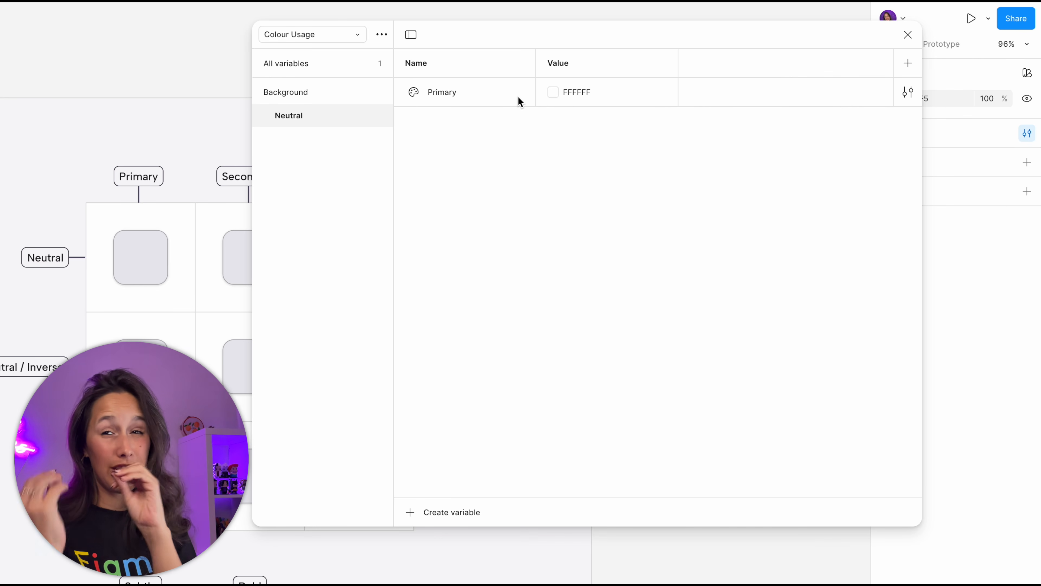
{"action": "left_click", "coordinate": [491, 92]}
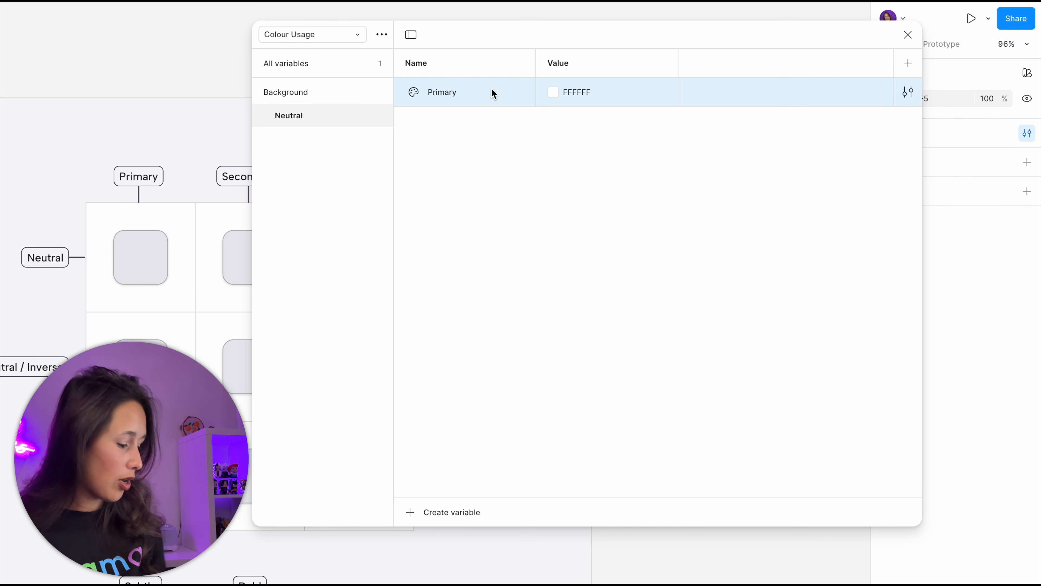
{"action": "key", "text": "shift+Return"}
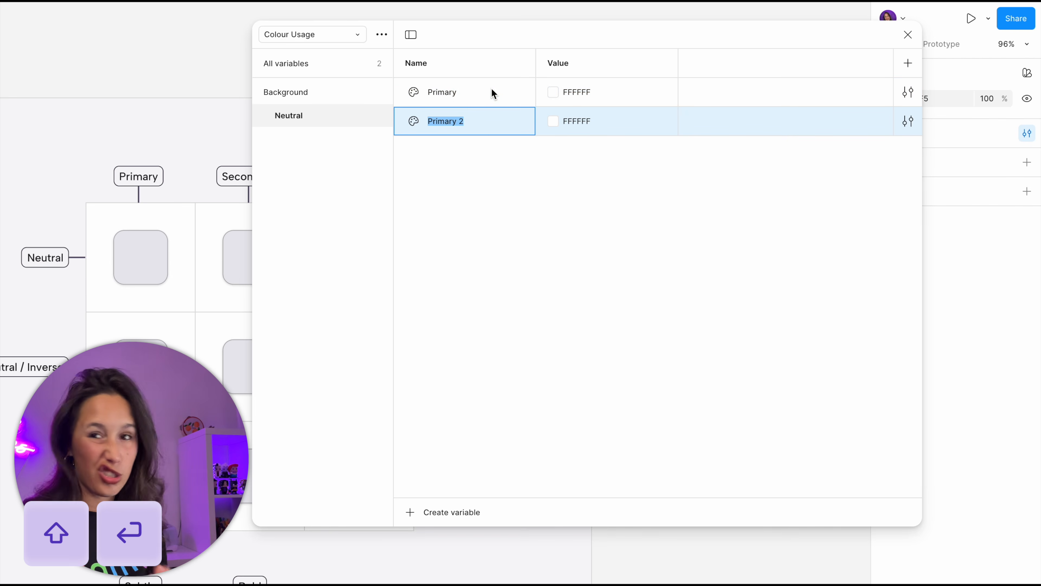
{"action": "type", "text": "Secondary"}
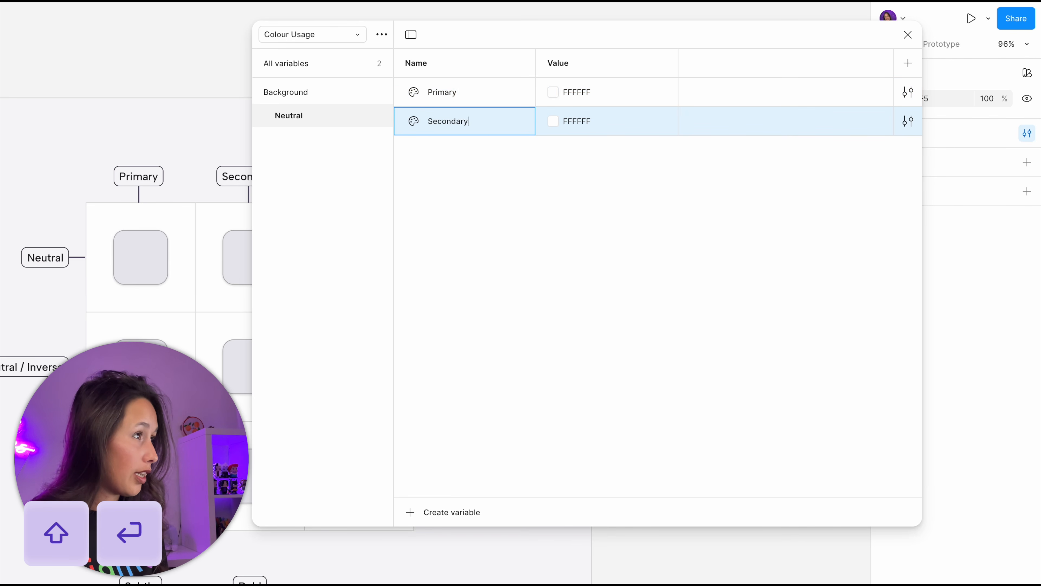
{"action": "key", "text": "shift+Return"}
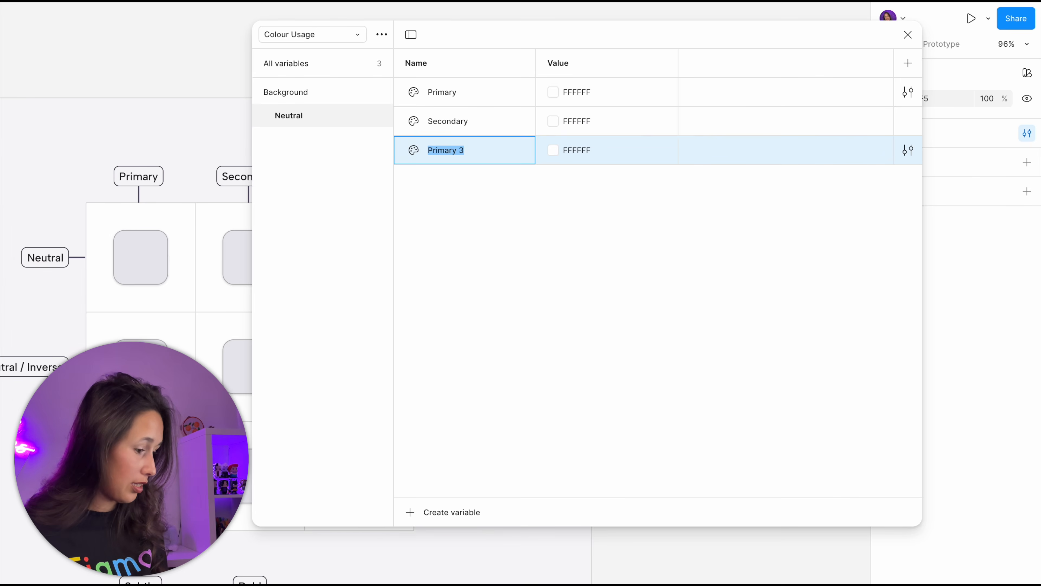
{"action": "type", "text": "Tertiary"}
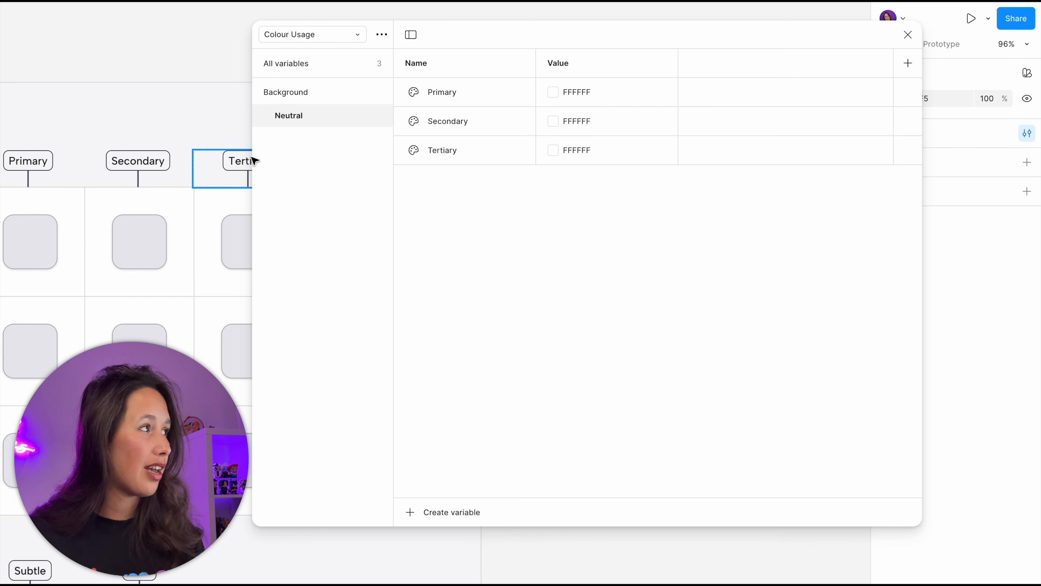
Duplicate the Neutral group within Background and rename the copy Neutral Inverse
{"action": "right_click", "coordinate": [288, 120]}
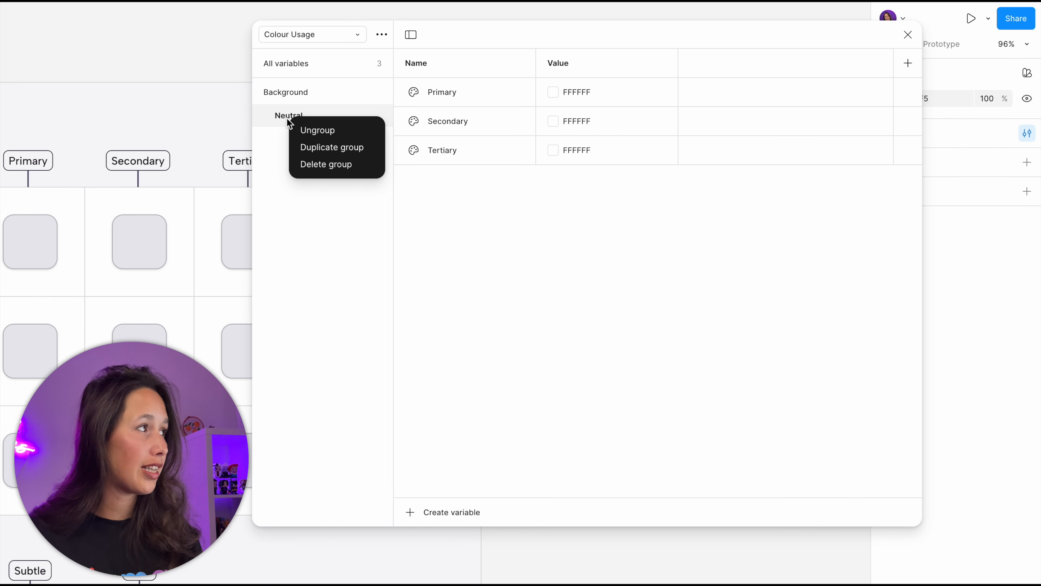
{"action": "left_click", "coordinate": [310, 150]}
{"action": "left_click", "coordinate": [314, 140]}
{"action": "double_click", "coordinate": [316, 140]}
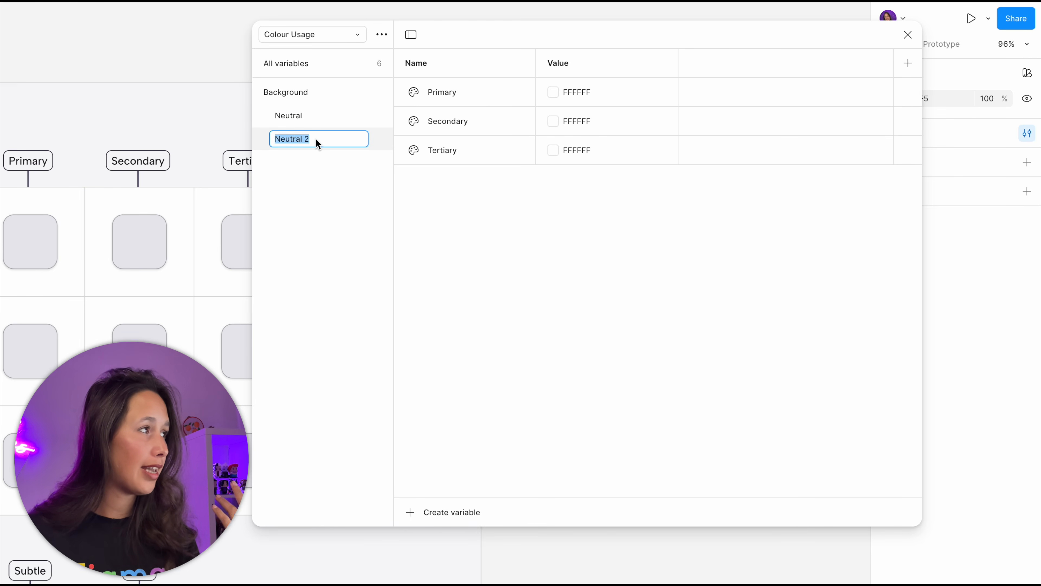
{"action": "left_click", "coordinate": [316, 139]}
{"action": "key", "text": "BackSpace"}
{"action": "key", "text": "BackSpace"}
{"action": "type", "text": "Inverse"}
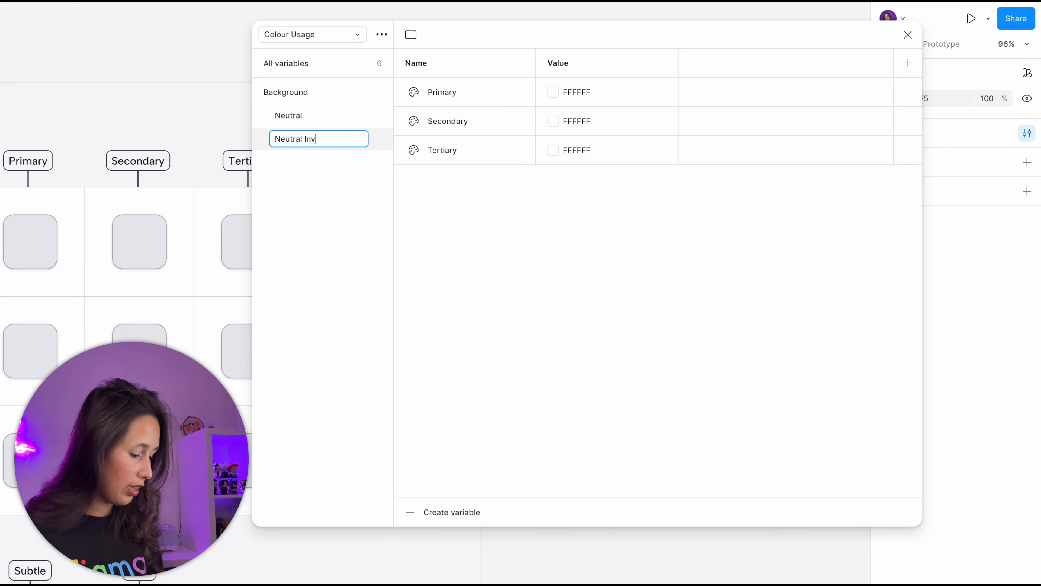
{"action": "key", "text": "Return"}
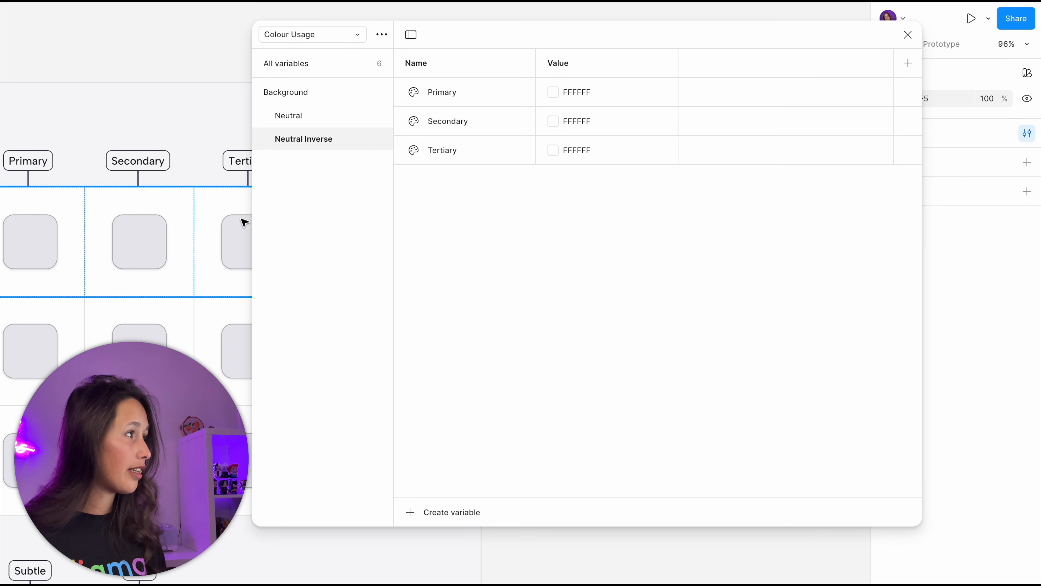
Duplicate the Neutral Inverse group and rename the copy Brand
{"action": "right_click", "coordinate": [322, 138]}
{"action": "left_click", "coordinate": [342, 163]}
{"action": "left_click", "coordinate": [315, 163]}
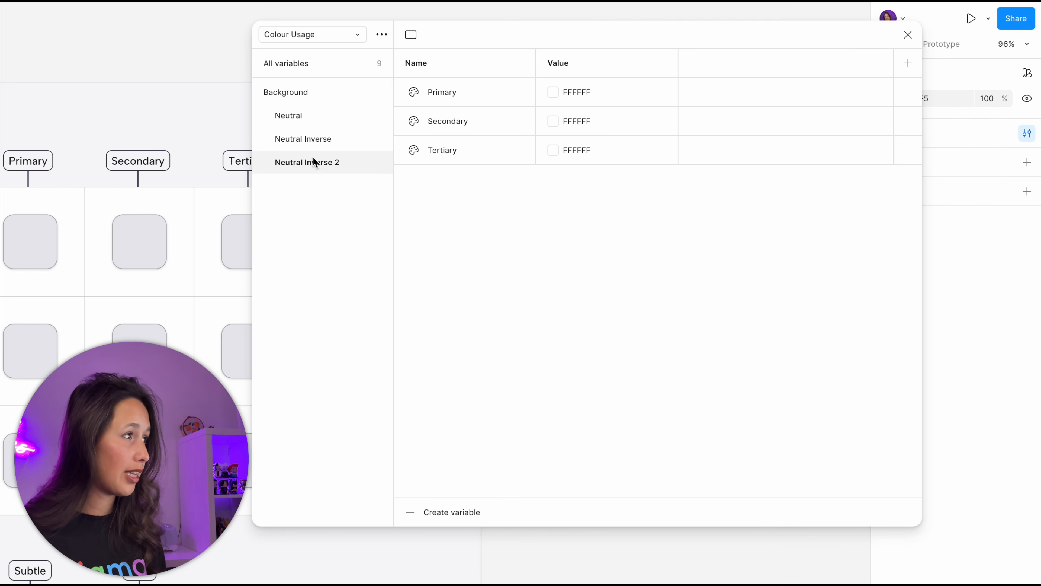
{"action": "double_click", "coordinate": [316, 162]}
{"action": "type", "text": "Brand"}
{"action": "key", "text": "Return"}
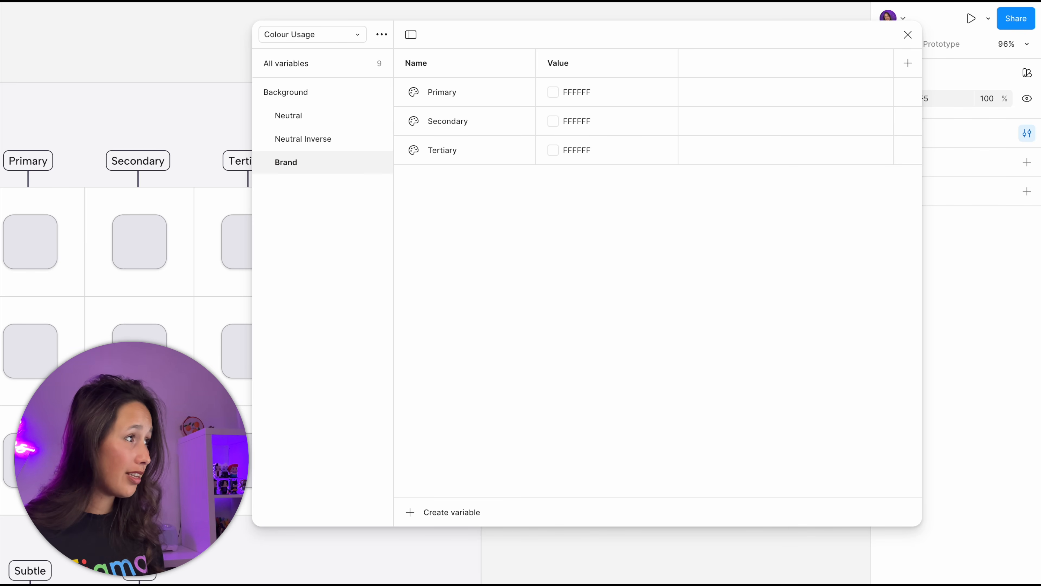
Duplicate the Tertiary variable in the Background / Neutral group and name the copy Disabaled
{"action": "scroll", "coordinate": [35, 284], "scroll_direction": "down", "scroll_amount": 3}
{"action": "scroll", "coordinate": [33, 284], "scroll_direction": "right", "scroll_amount": 3}
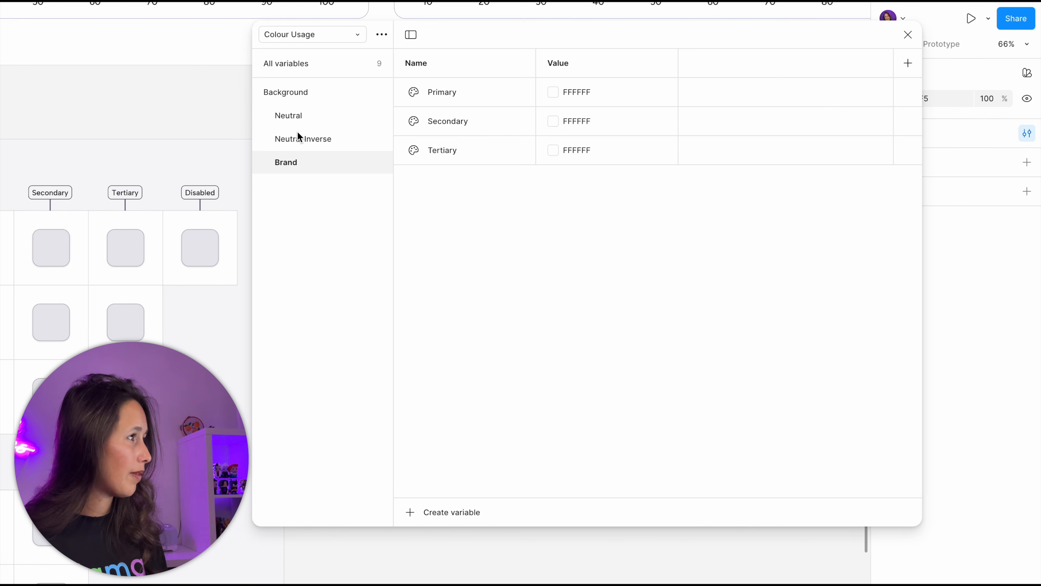
{"action": "left_click", "coordinate": [315, 117]}
{"action": "left_click", "coordinate": [476, 150]}
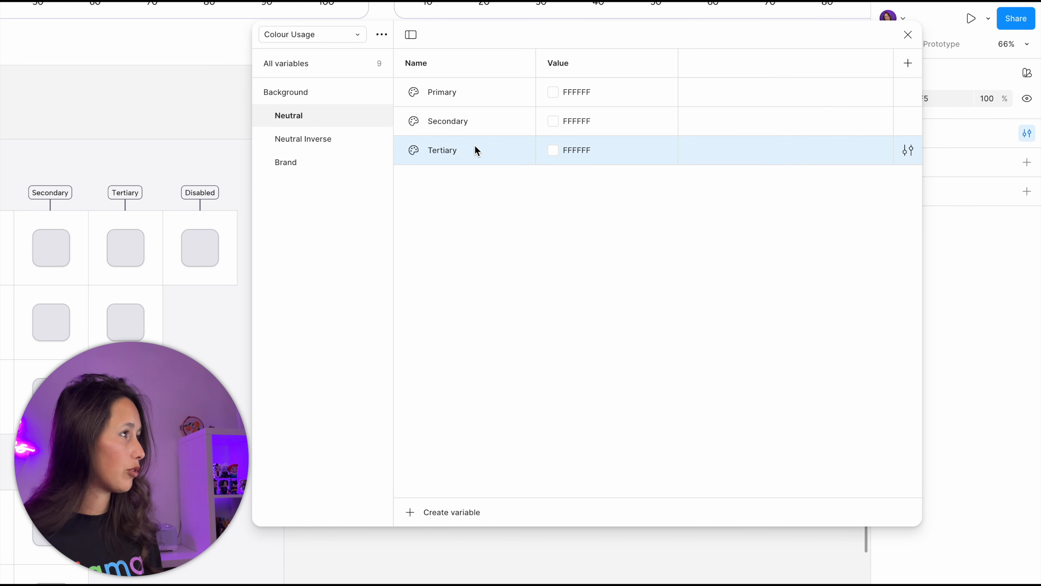
{"action": "key", "text": "ctrl+d"}
{"action": "type", "text": "Disbaled"}
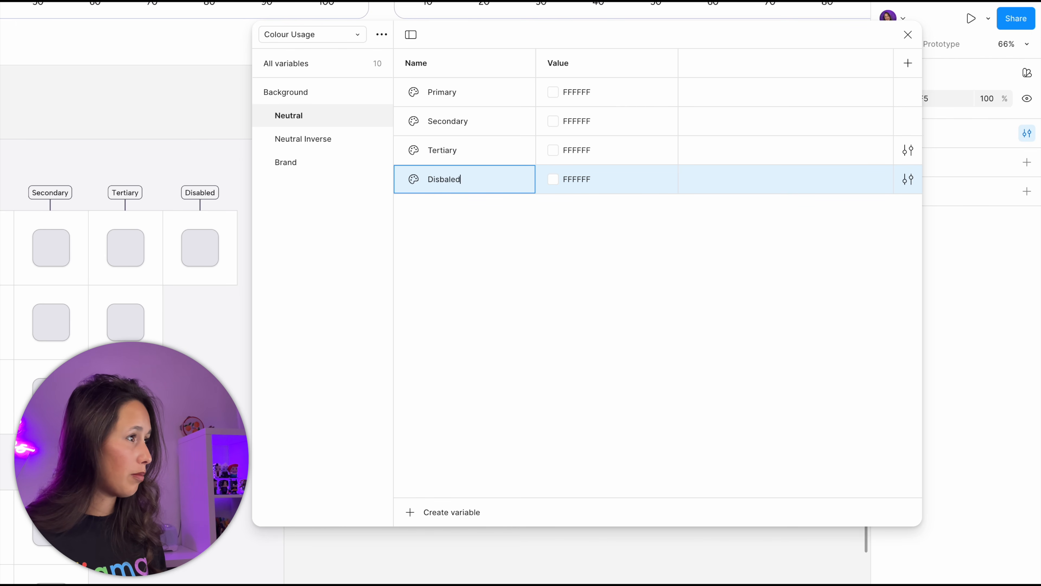
{"action": "key", "text": "Return"}
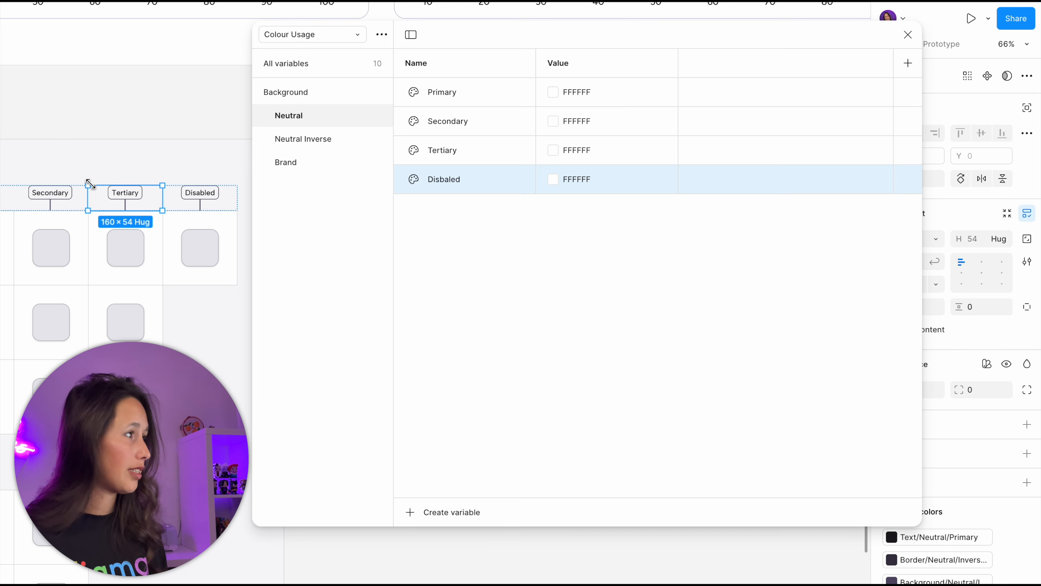
{"action": "left_click", "coordinate": [437, 227]}
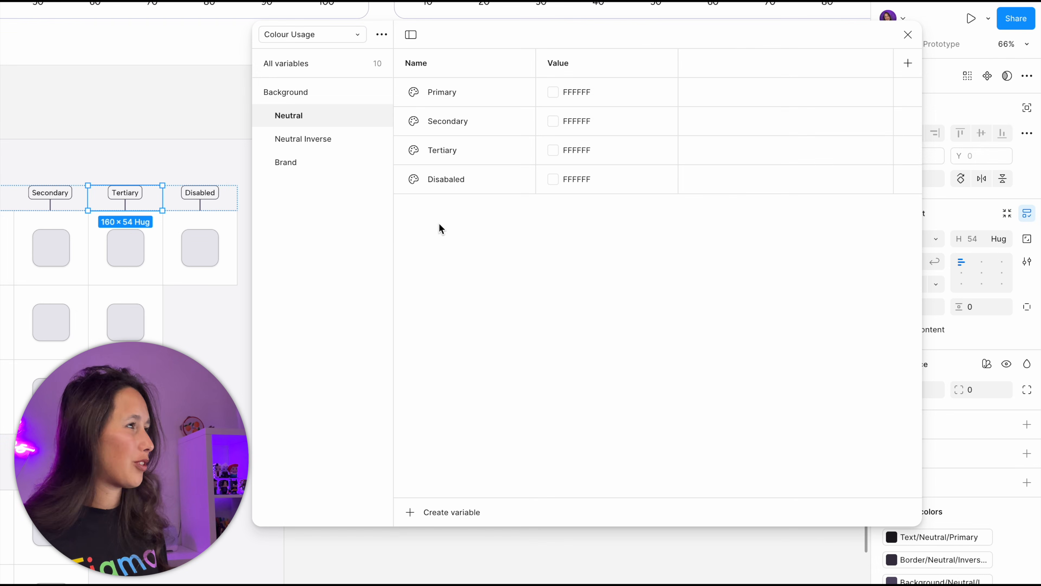
Close the variables window and apply the Background/Neutral Primary variable to the fill of the Neutral Primary swatch, choosing it from a list view
{"action": "left_click", "coordinate": [908, 34]}
{"action": "scroll", "coordinate": [381, 151], "scroll_direction": "up", "scroll_amount": 3}
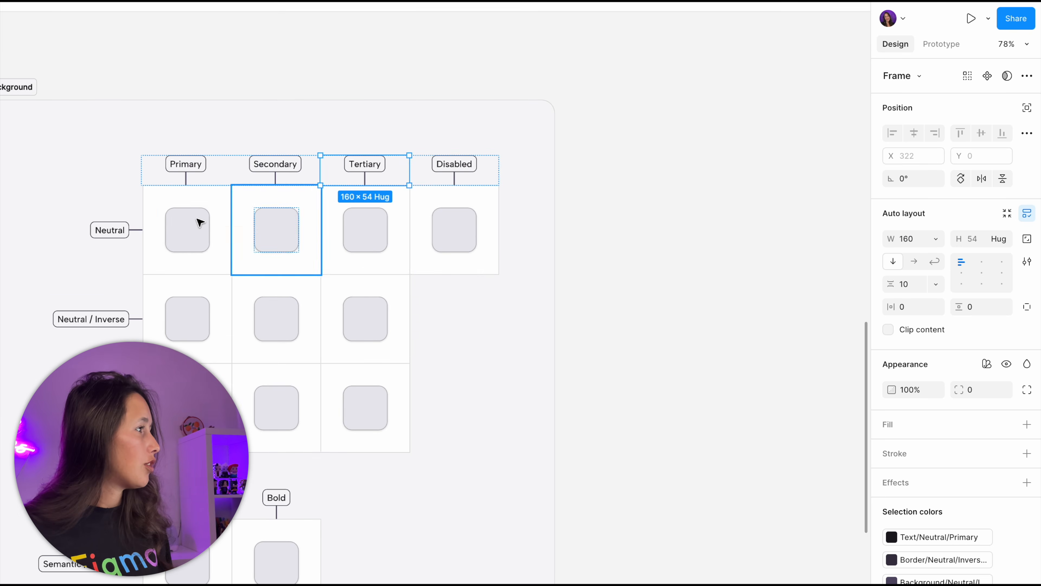
{"action": "left_click", "coordinate": [190, 227]}
{"action": "scroll", "coordinate": [190, 226], "scroll_direction": "up", "scroll_amount": 5}
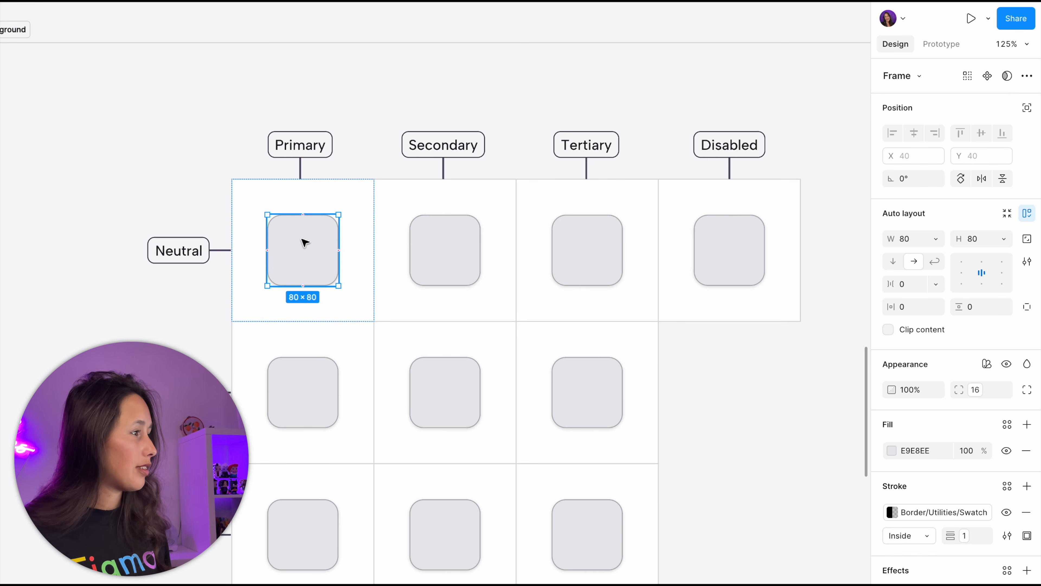
{"action": "scroll", "coordinate": [295, 205], "scroll_direction": "down", "scroll_amount": 1}
{"action": "left_click", "coordinate": [891, 450]}
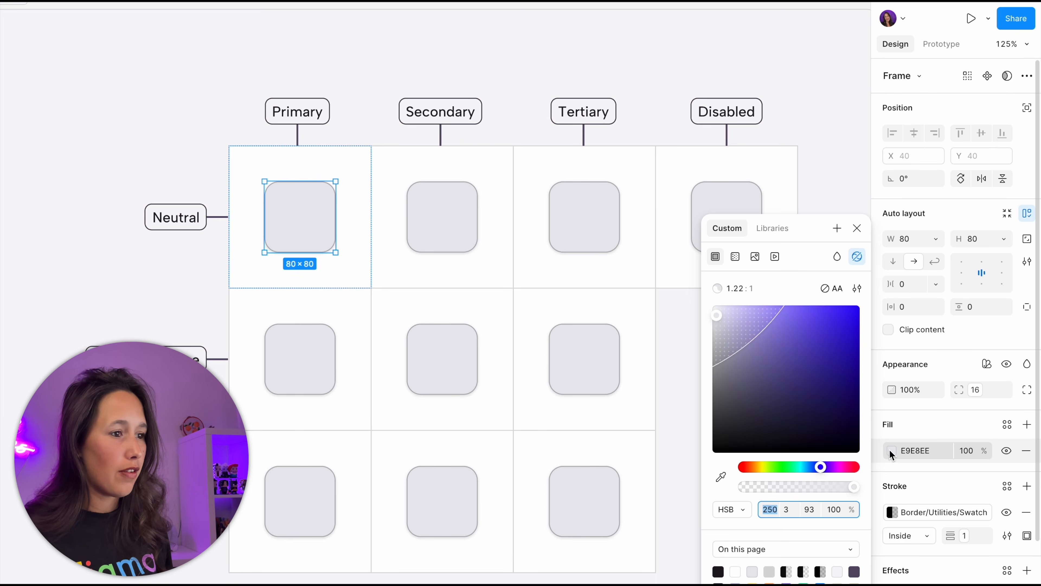
{"action": "left_click", "coordinate": [893, 450]}
{"action": "left_click", "coordinate": [1007, 425]}
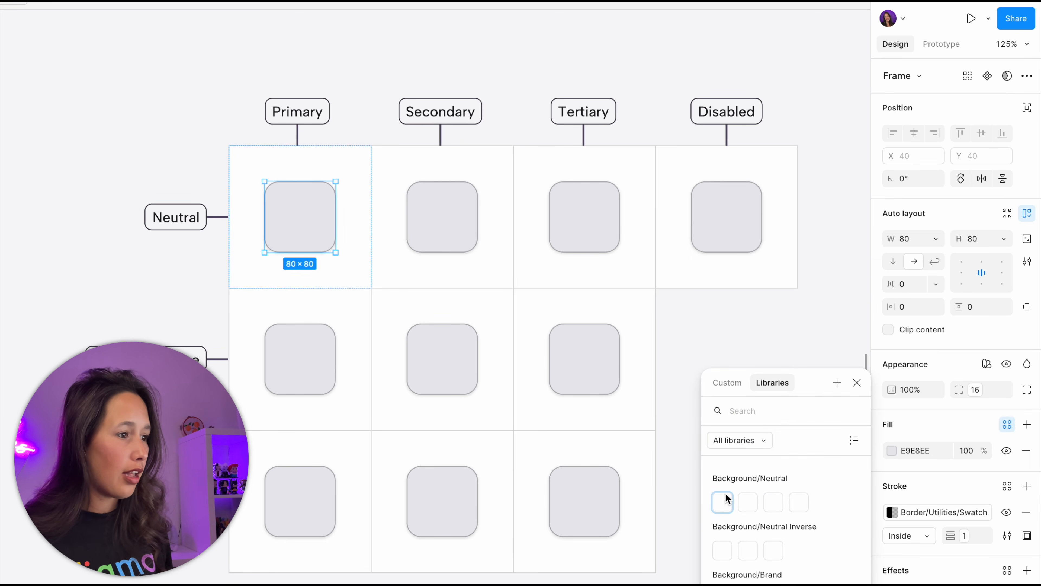
{"action": "left_click", "coordinate": [854, 440]}
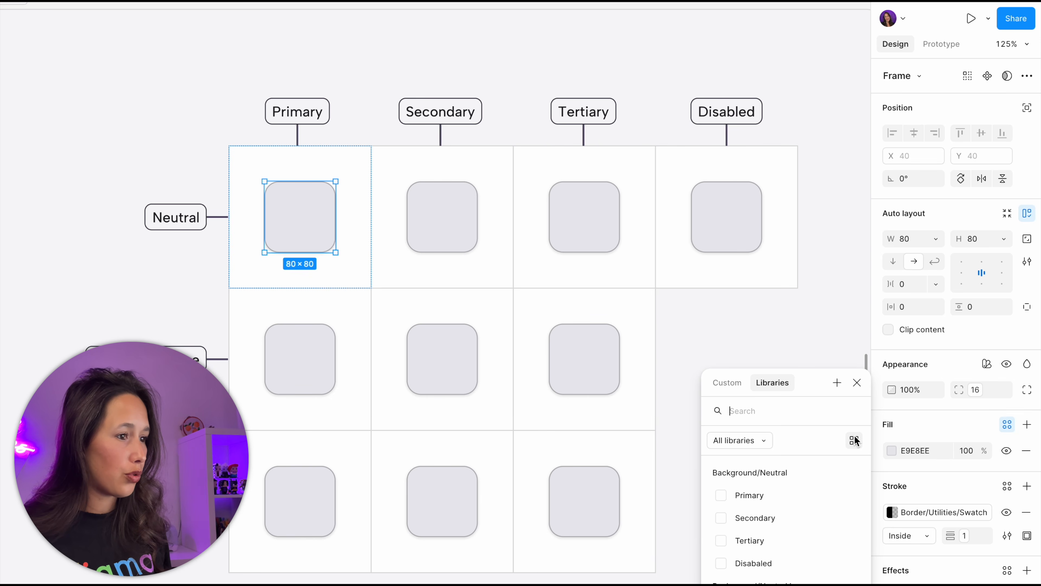
{"action": "left_click", "coordinate": [738, 494]}
Apply the Background/Neutral Secondary, Tertiary and Disabaled variables to the fills of the matching swatches in the Neutral row
{"action": "left_click", "coordinate": [479, 247]}
{"action": "left_click", "coordinate": [1007, 424]}
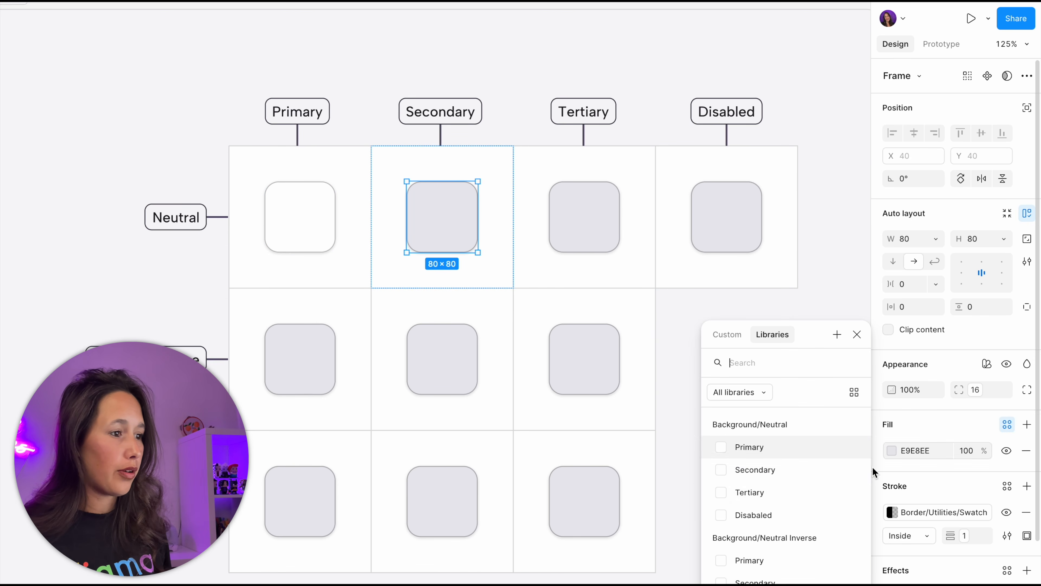
{"action": "left_click", "coordinate": [758, 474]}
{"action": "double_click", "coordinate": [595, 237]}
{"action": "left_click", "coordinate": [1007, 424]}
{"action": "left_click", "coordinate": [750, 492]}
{"action": "double_click", "coordinate": [726, 222]}
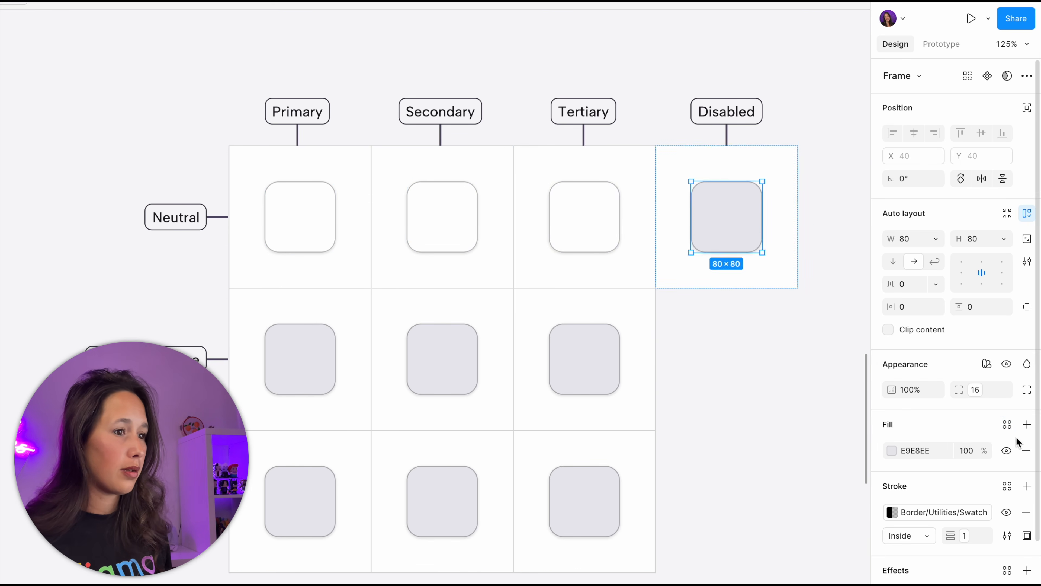
{"action": "left_click", "coordinate": [1007, 424]}
{"action": "left_click", "coordinate": [753, 515]}
Apply the Background/Neutral Inverse and Background/Brand variables to the fills of the matching swatches in the two rows below Neutral
{"action": "double_click", "coordinate": [312, 365]}
{"action": "double_click", "coordinate": [469, 381]}
{"action": "left_click", "coordinate": [1008, 425]}
{"action": "left_click", "coordinate": [755, 578]}
{"action": "double_click", "coordinate": [584, 365]}
{"action": "left_click", "coordinate": [1008, 424]}
{"action": "left_click", "coordinate": [754, 566]}
{"action": "double_click", "coordinate": [300, 501]}
{"action": "left_click", "coordinate": [1007, 424]}
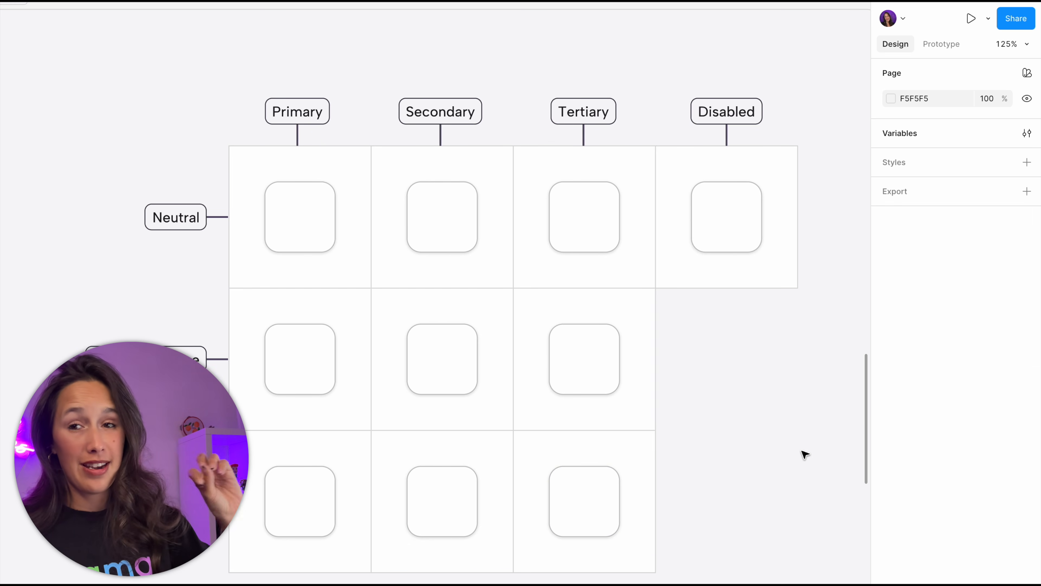
Open the Colour Usage variables, narrow the window and place it beside the background swatch grid so both are visible
{"action": "left_click", "coordinate": [1027, 133]}
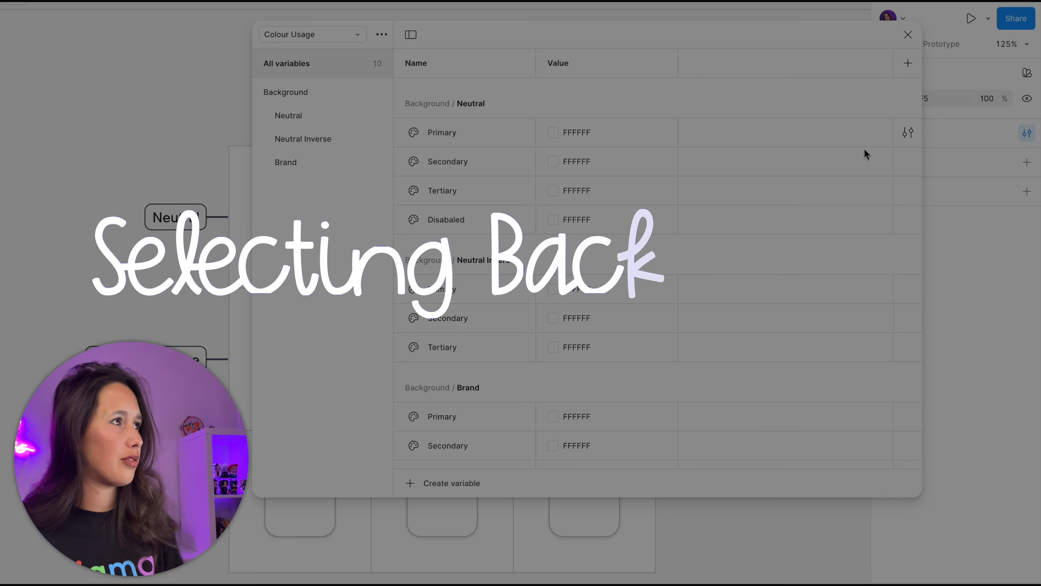
{"action": "left_click_drag", "start_coordinate": [921, 174], "coordinate": [728, 181]}
{"action": "left_click_drag", "start_coordinate": [577, 37], "coordinate": [905, 71]}
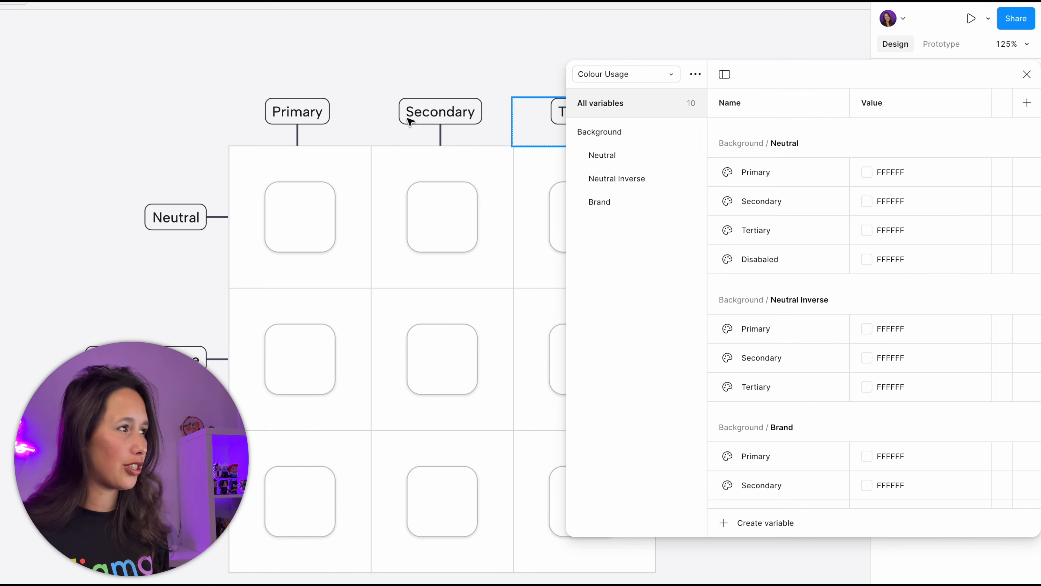
{"action": "left_click_drag", "start_coordinate": [409, 122], "coordinate": [221, 154]}
{"action": "scroll", "coordinate": [274, 106], "scroll_direction": "down", "scroll_amount": 1}
{"action": "scroll", "coordinate": [282, 117], "scroll_direction": "down", "scroll_amount": 1}
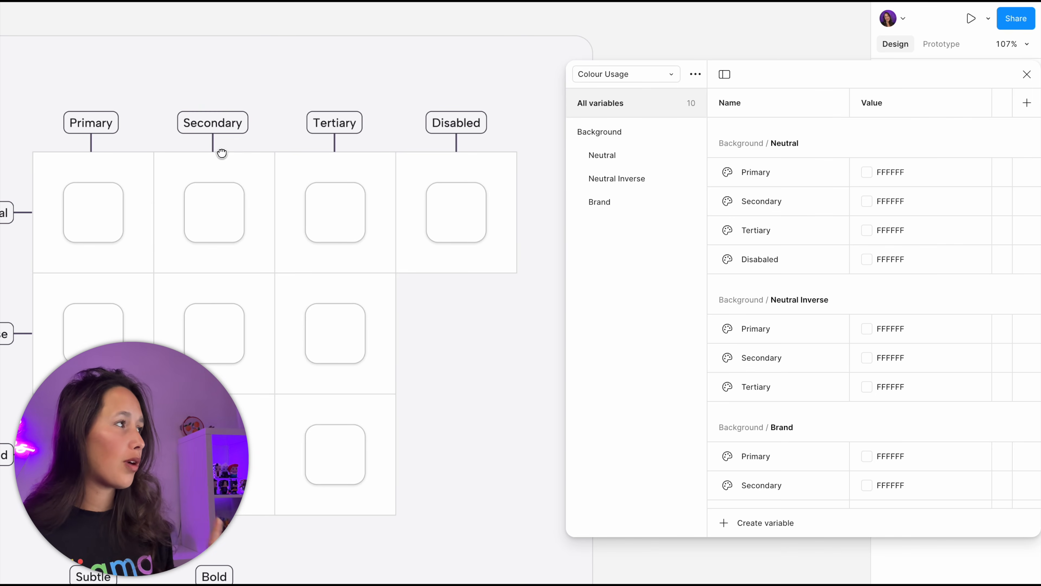
Link the Background / Neutral / Primary variable to the Greyscale/10 primitive from the libraries
{"action": "left_click", "coordinate": [866, 173]}
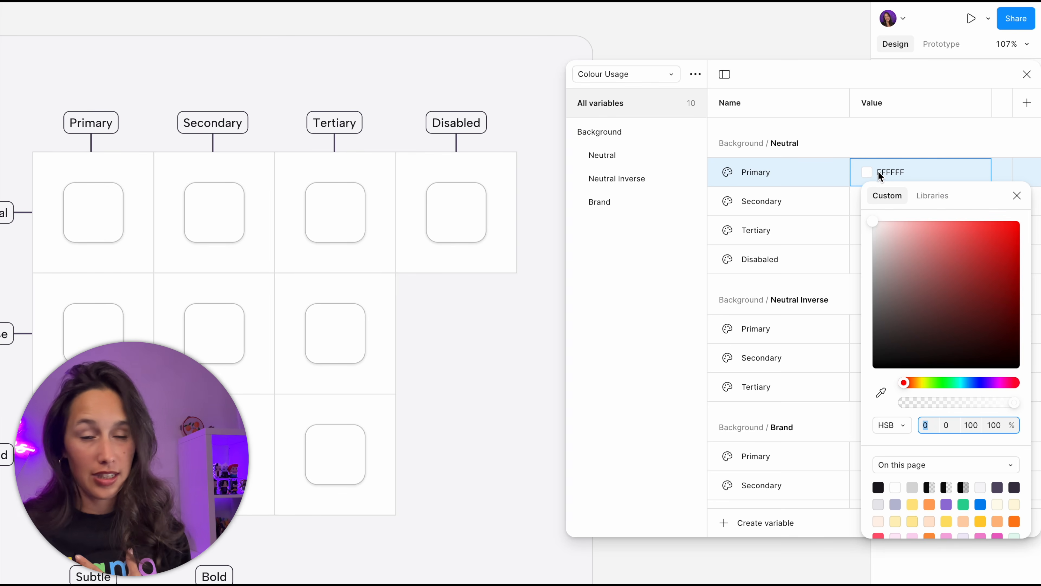
{"action": "left_click", "coordinate": [930, 191]}
{"action": "left_click_drag", "start_coordinate": [980, 189], "coordinate": [789, 111]}
{"action": "scroll", "coordinate": [799, 228], "scroll_direction": "down", "scroll_amount": 2}
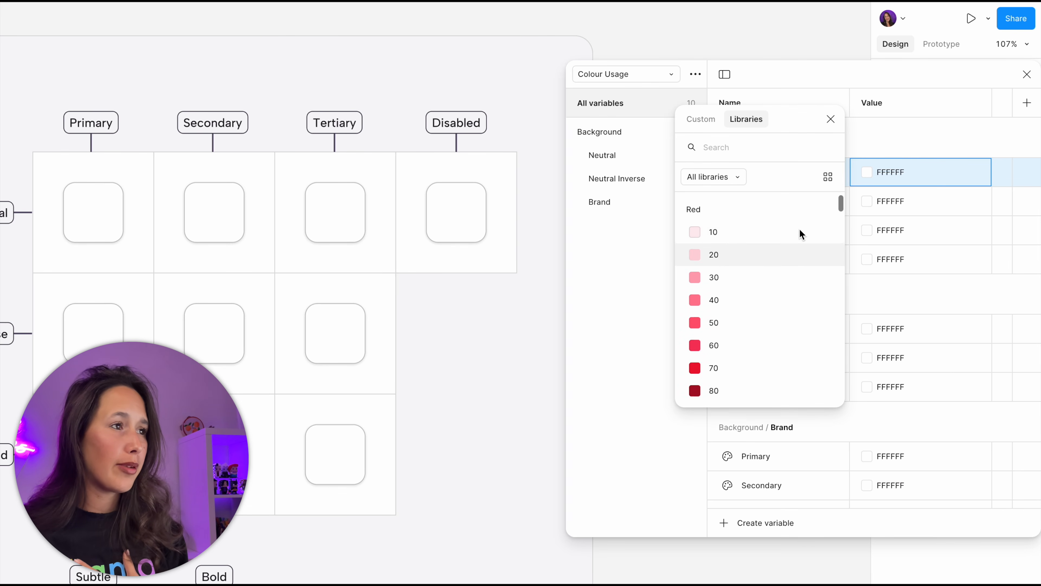
{"action": "scroll", "coordinate": [761, 283], "scroll_direction": "down", "scroll_amount": 20}
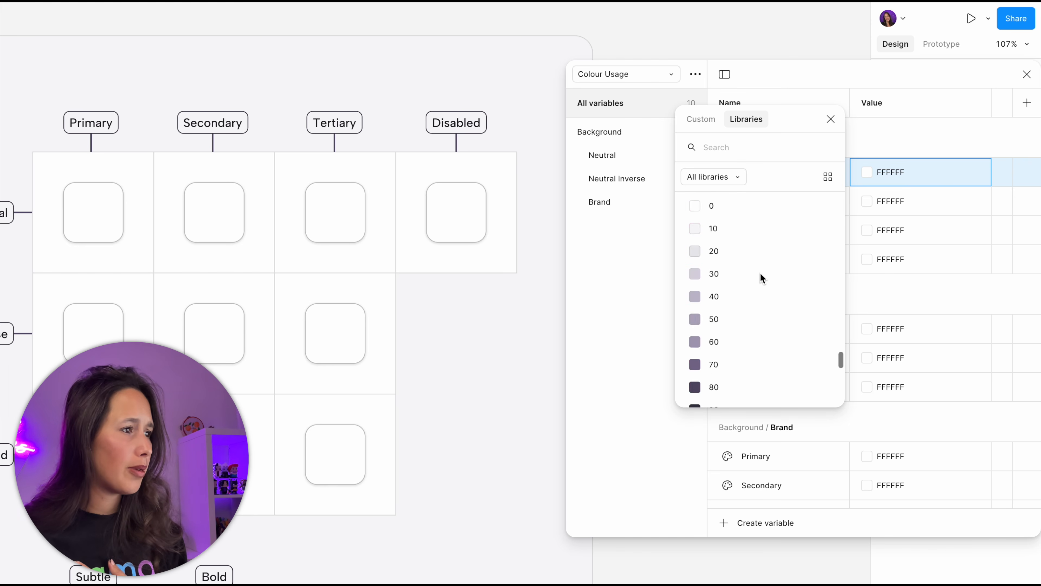
{"action": "scroll", "coordinate": [759, 273], "scroll_direction": "up", "scroll_amount": 5}
{"action": "left_click", "coordinate": [717, 239]}
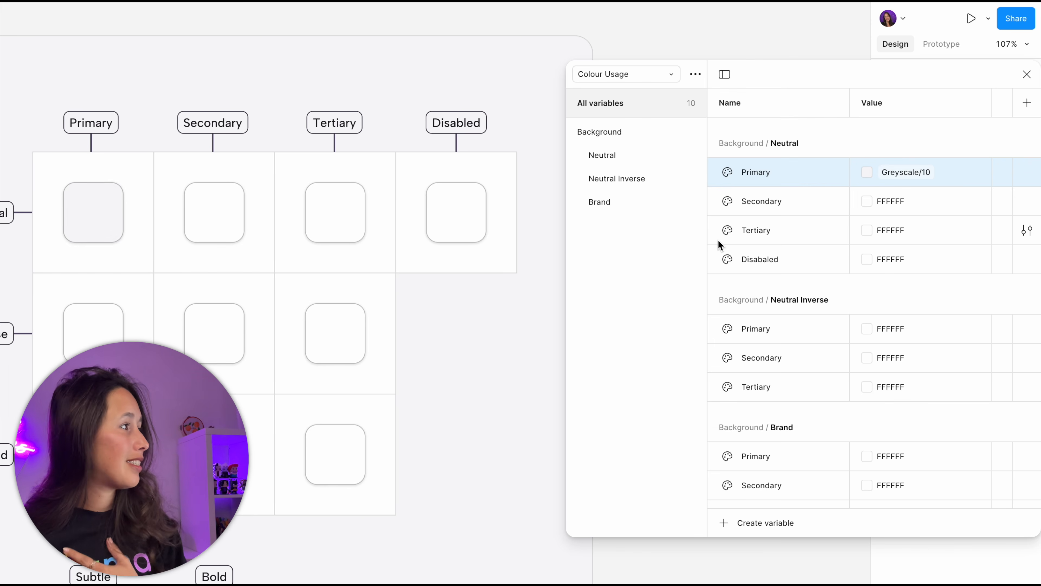
Link the Background / Neutral / Primary variable to the Greyscale/0 primitive instead
{"action": "left_click_drag", "start_coordinate": [395, 263], "coordinate": [558, 264]}
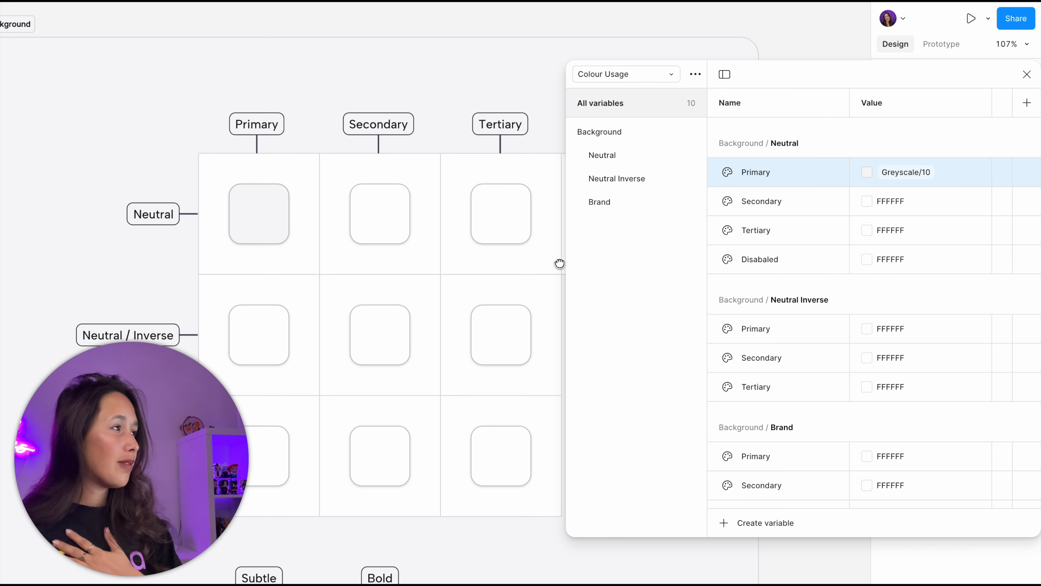
{"action": "left_click", "coordinate": [888, 172]}
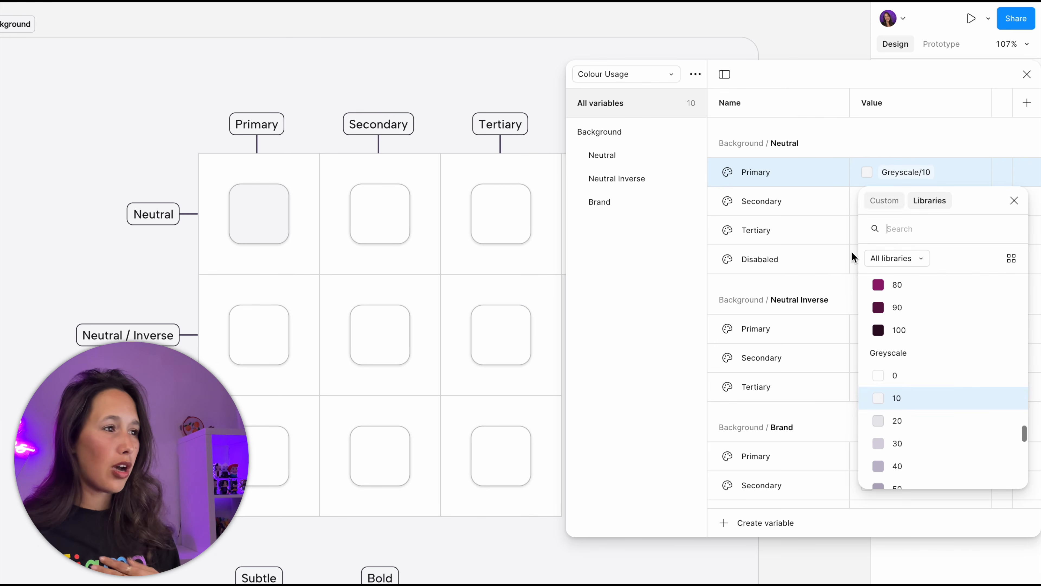
{"action": "left_click", "coordinate": [897, 377]}
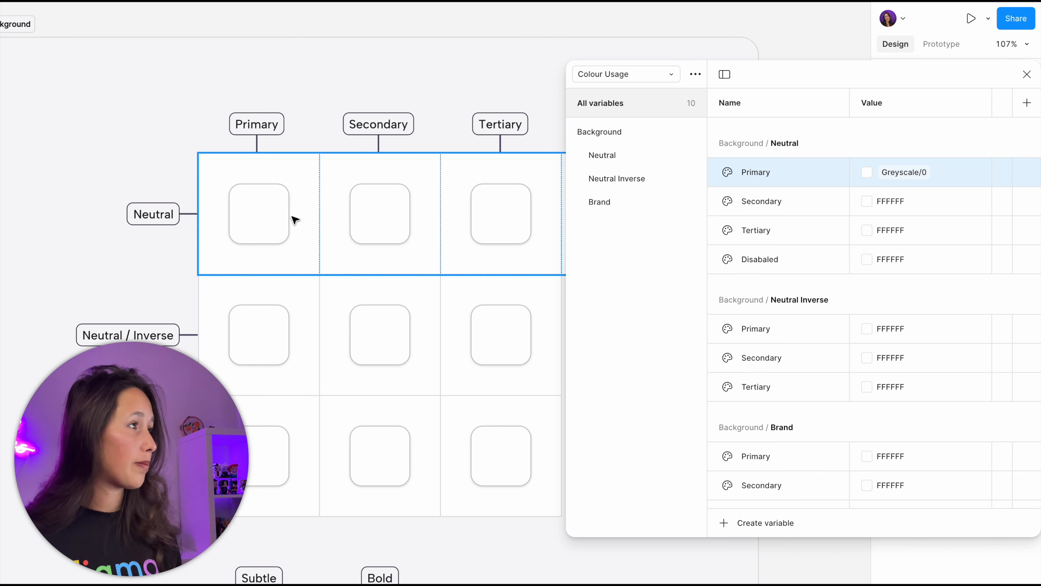
Link the Background / Neutral / Secondary variable to the Greyscale/10 primitive from the libraries
{"action": "left_click", "coordinate": [388, 226]}
{"action": "left_click", "coordinate": [873, 196]}
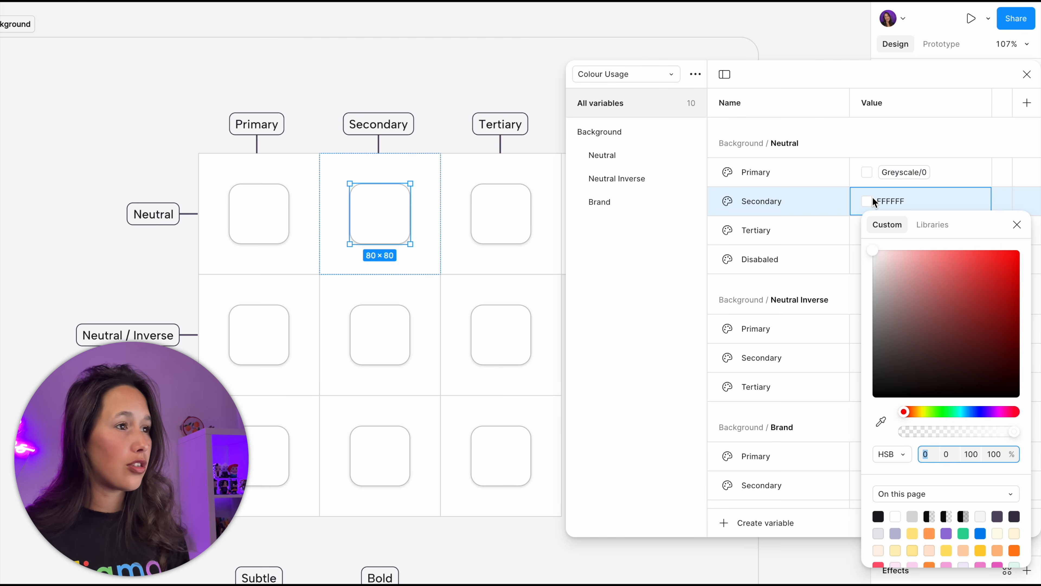
{"action": "left_click", "coordinate": [925, 222]}
{"action": "scroll", "coordinate": [910, 369], "scroll_direction": "down", "scroll_amount": 10}
{"action": "scroll", "coordinate": [910, 375], "scroll_direction": "down", "scroll_amount": 15}
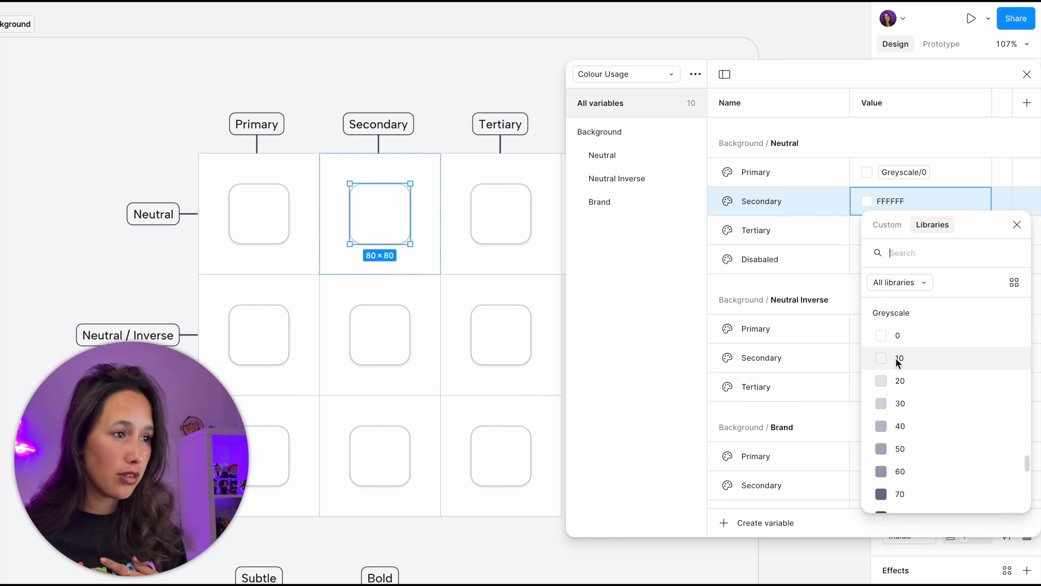
{"action": "left_click", "coordinate": [896, 358]}
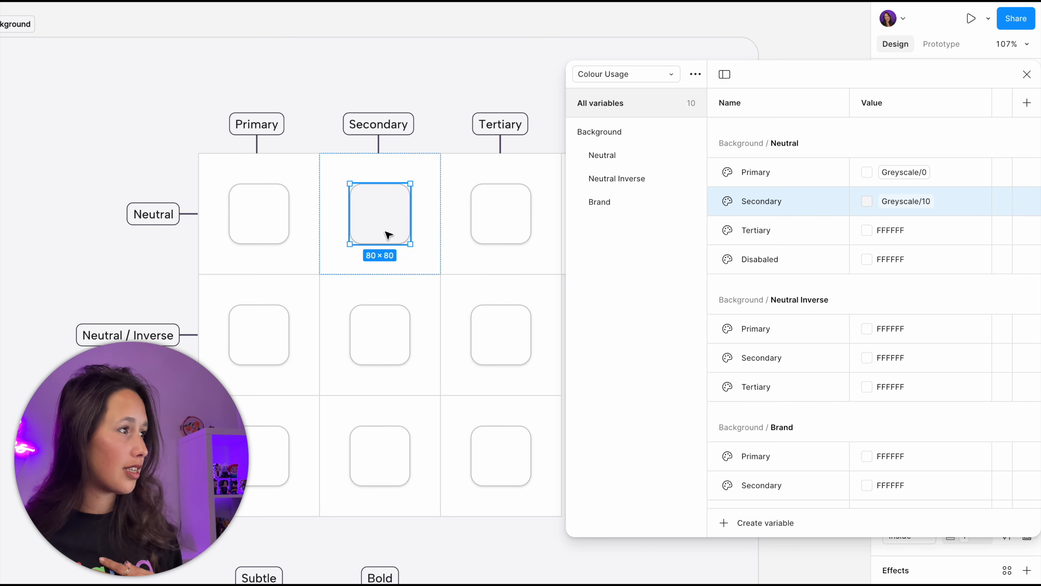
Link the Background / Neutral / Tertiary variable to the Greyscale/30 primitive from the libraries
{"action": "left_click", "coordinate": [482, 214]}
{"action": "left_click", "coordinate": [868, 231]}
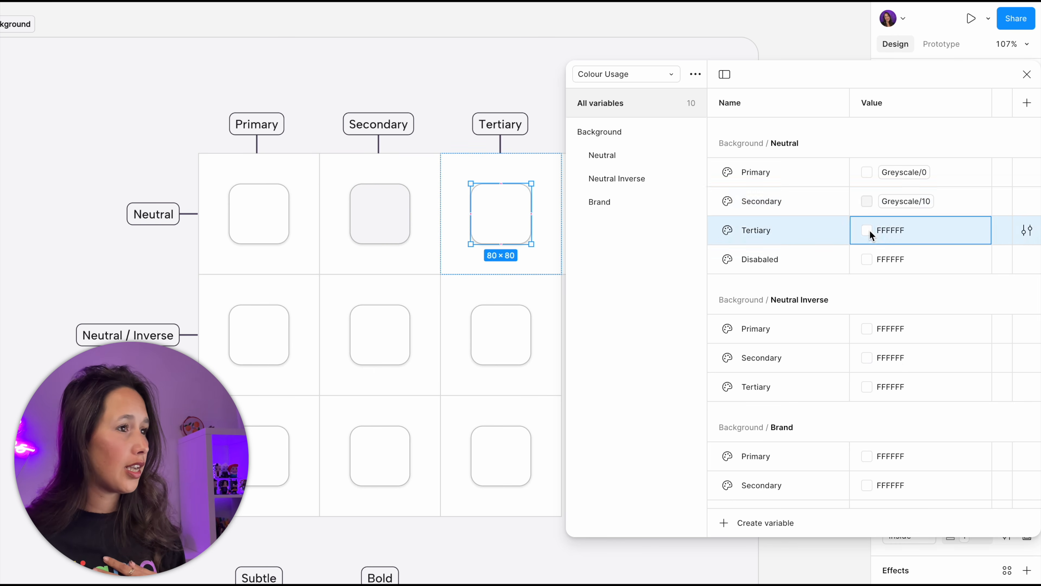
{"action": "left_click", "coordinate": [928, 259]}
{"action": "type", "text": "grey"}
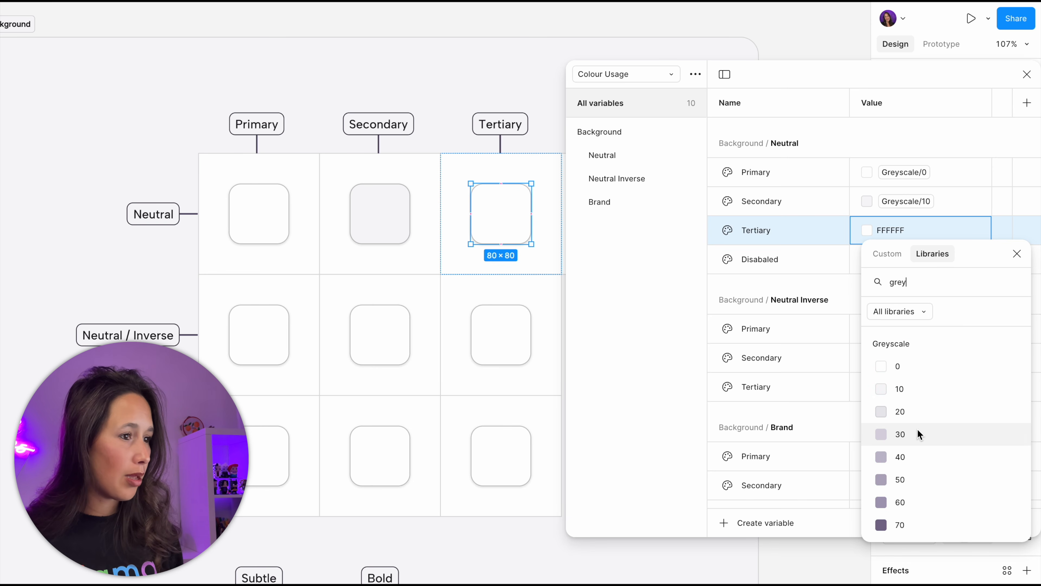
{"action": "left_click", "coordinate": [917, 434]}
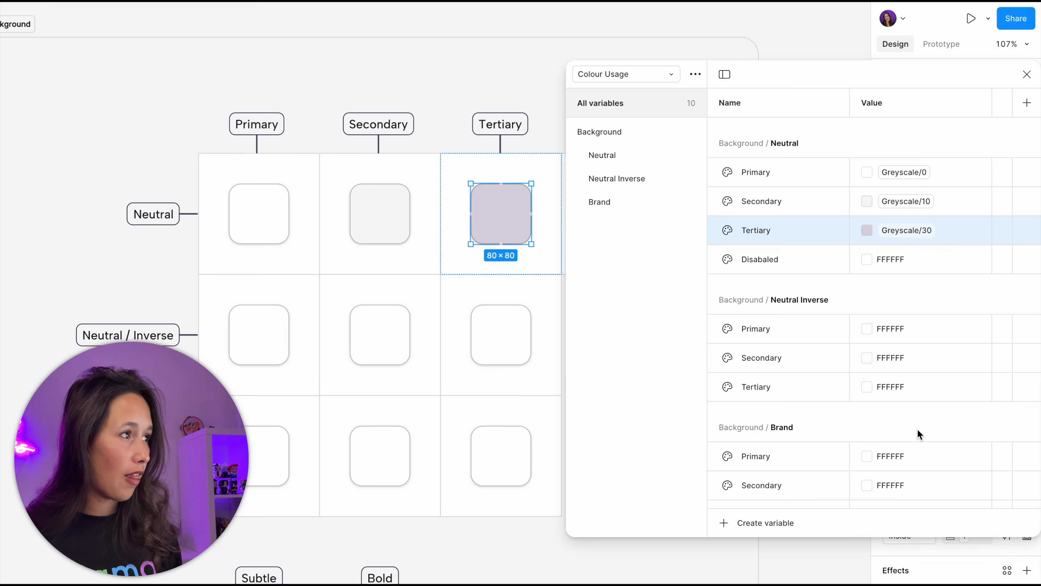
Link the Background / Neutral / Tertiary variable to the Greyscale/20 primitive instead
{"action": "left_click", "coordinate": [920, 230]}
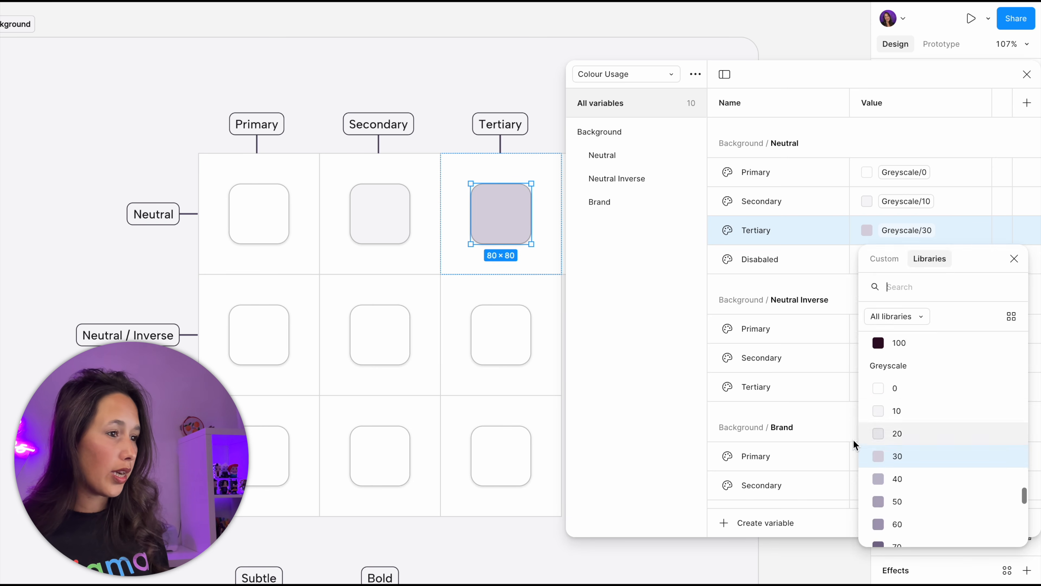
{"action": "left_click", "coordinate": [897, 434]}
{"action": "left_click", "coordinate": [386, 269]}
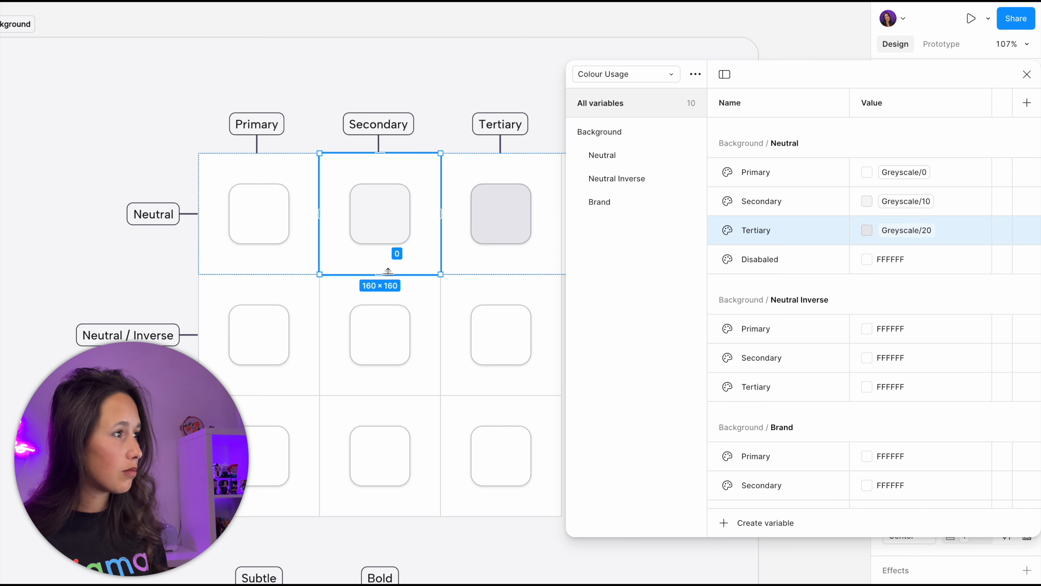
Link the Background / Neutral / Disabaled variable to the Greyscale/30 primitive from the libraries
{"action": "left_click_drag", "start_coordinate": [429, 291], "coordinate": [332, 286]}
{"action": "left_click", "coordinate": [530, 216]}
{"action": "left_click", "coordinate": [880, 258]}
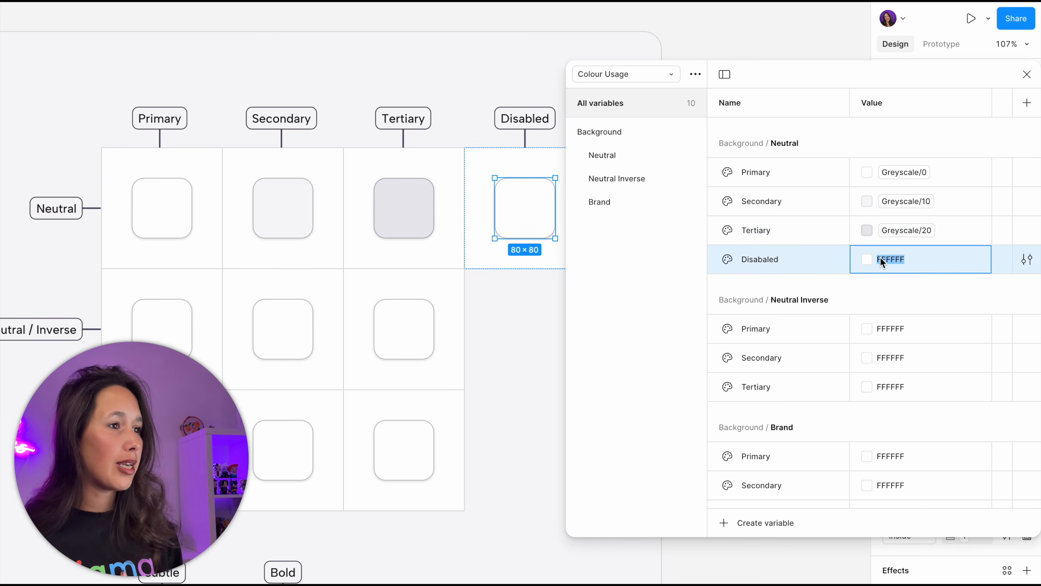
{"action": "left_click", "coordinate": [867, 259]}
{"action": "left_click", "coordinate": [933, 279]}
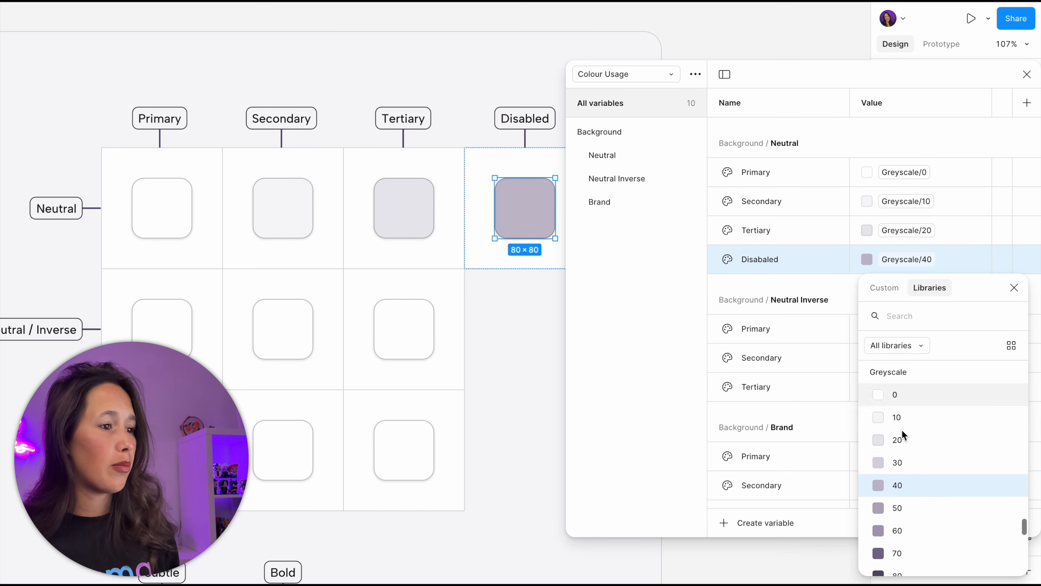
{"action": "left_click", "coordinate": [898, 464]}
{"action": "left_click", "coordinate": [490, 327]}
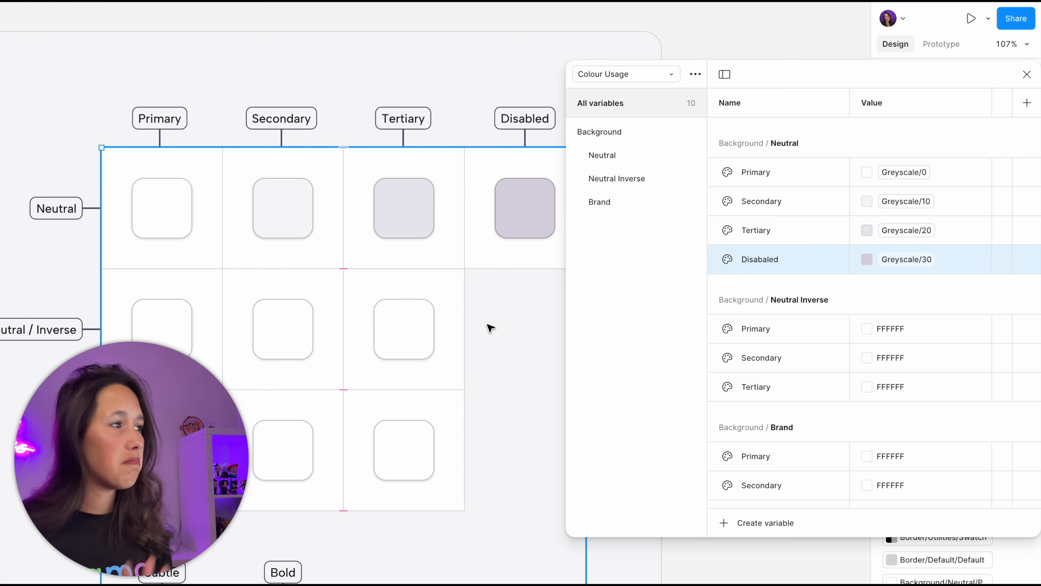
Link the Background / Neutral Inverse / Primary variable to the Greyscale/100 primitive from the libraries
{"action": "left_click", "coordinate": [162, 320], "text": "super"}
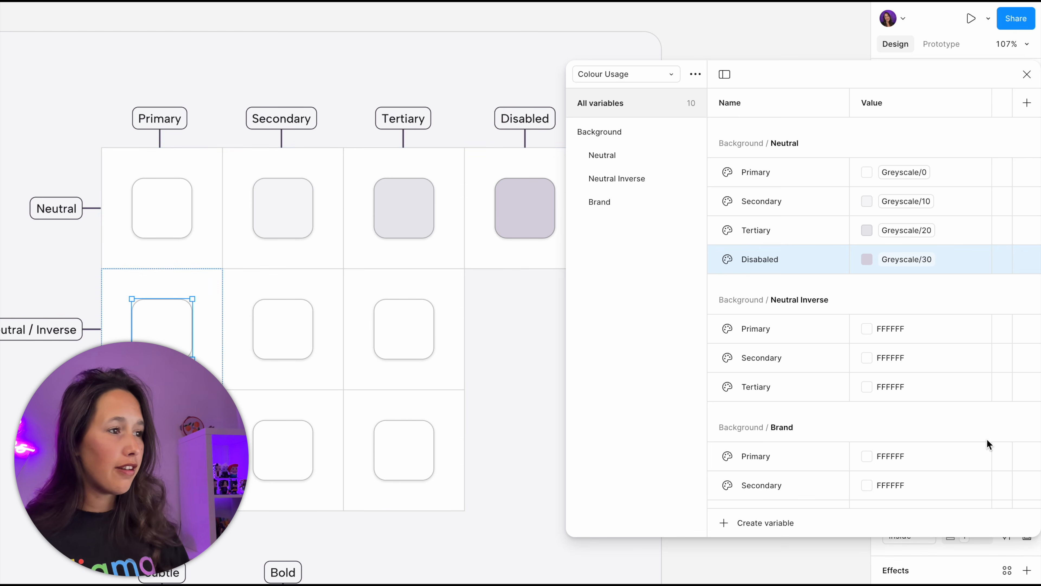
{"action": "left_click", "coordinate": [872, 328]}
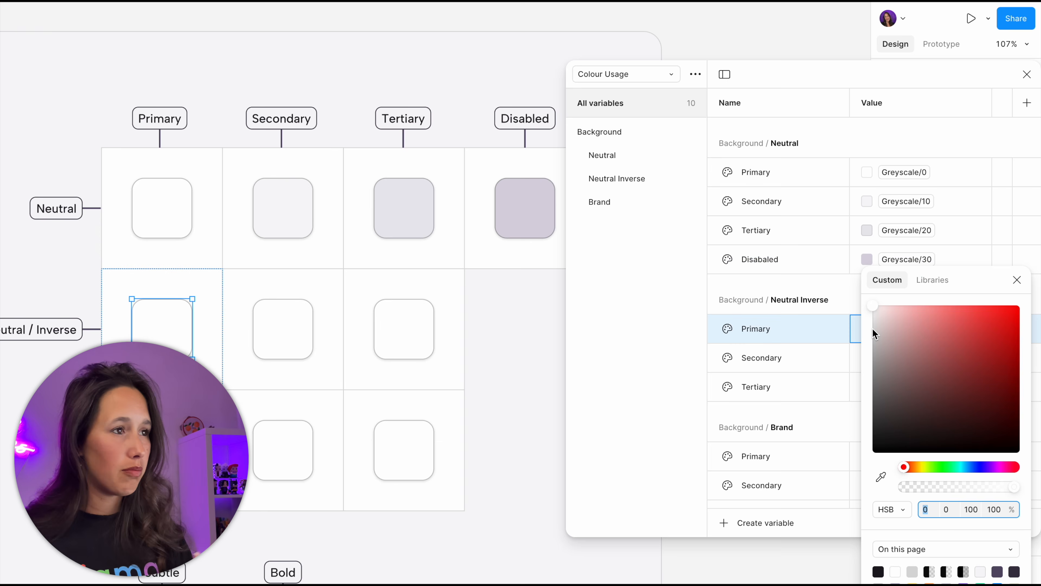
{"action": "left_click", "coordinate": [928, 279]}
{"action": "scroll", "coordinate": [939, 445], "scroll_direction": "down", "scroll_amount": 3}
{"action": "left_click", "coordinate": [924, 481]}
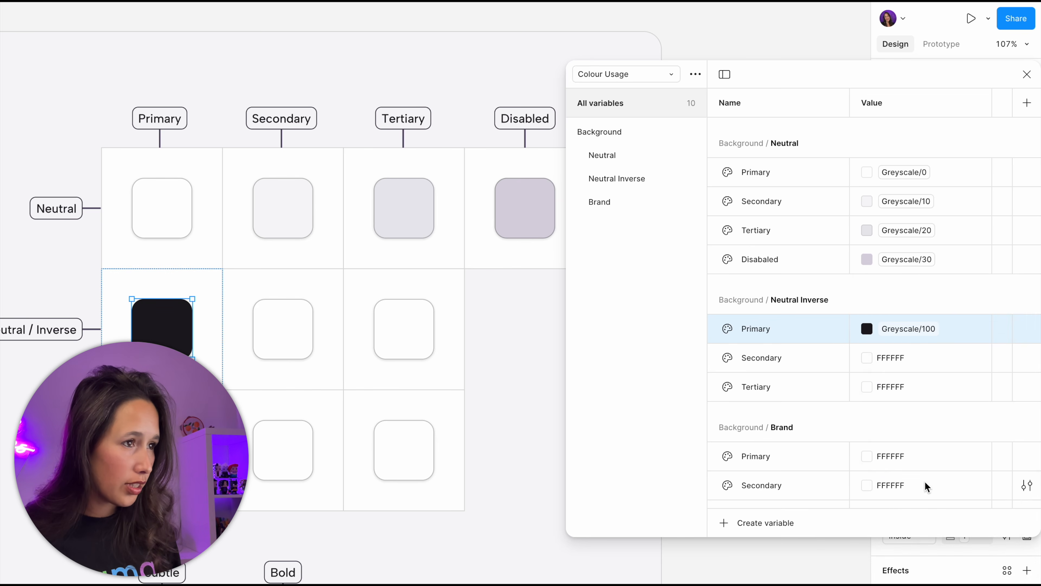
Link the Background / Neutral Inverse / Secondary variable to the Greyscale/90 primitive from the libraries
{"action": "left_click", "coordinate": [866, 356]}
{"action": "left_click", "coordinate": [932, 280]}
{"action": "scroll", "coordinate": [921, 440], "scroll_direction": "down", "scroll_amount": 10}
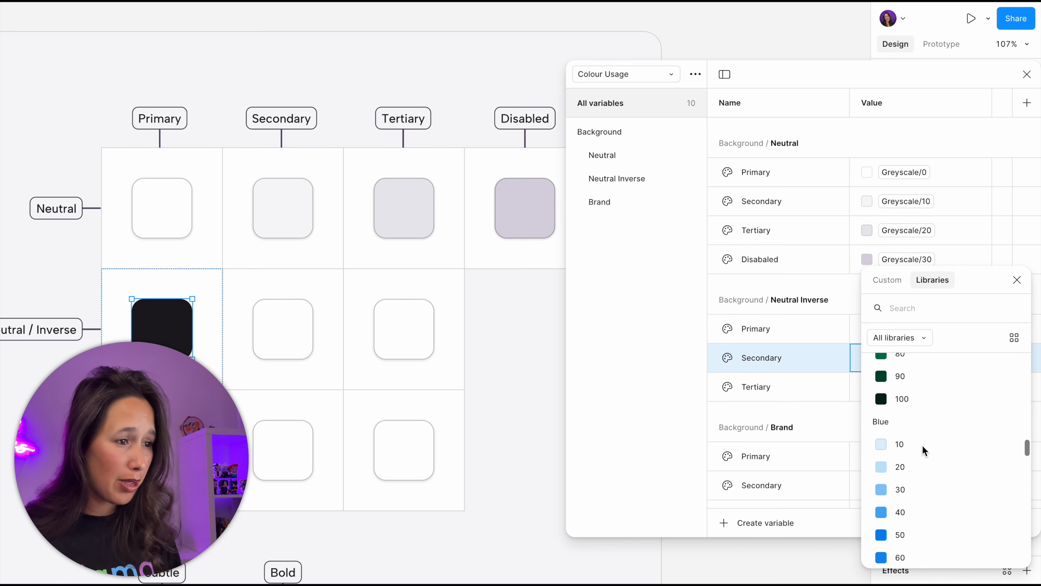
{"action": "scroll", "coordinate": [922, 449], "scroll_direction": "down", "scroll_amount": 5}
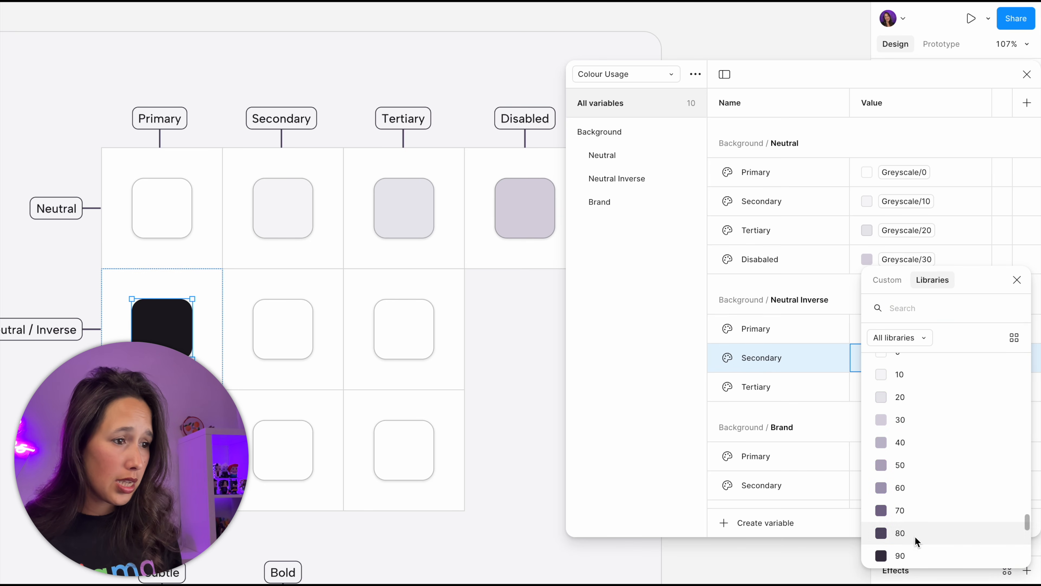
{"action": "left_click", "coordinate": [912, 548]}
Link the Background / Neutral Inverse / Tertiary variable to the Greyscale/80 primitive from the libraries
{"action": "left_click", "coordinate": [867, 386]}
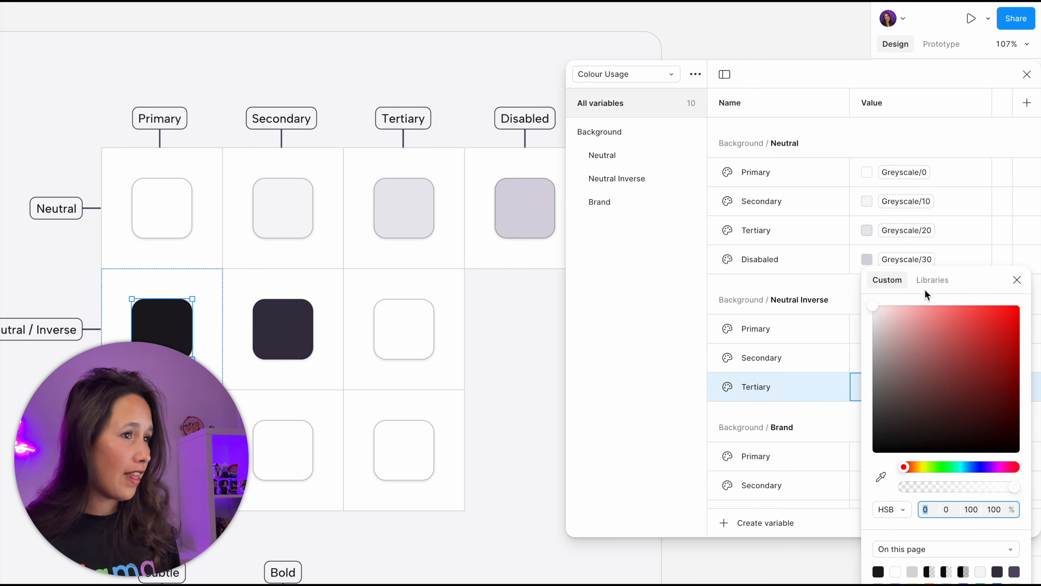
{"action": "left_click", "coordinate": [932, 280]}
{"action": "type", "text": "grey"}
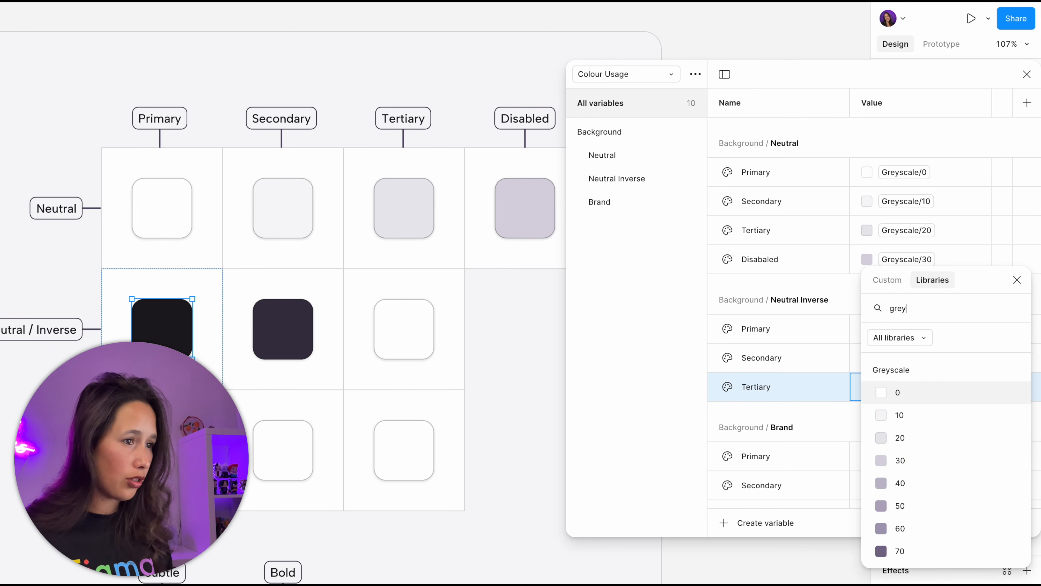
{"action": "scroll", "coordinate": [929, 492], "scroll_direction": "down", "scroll_amount": 5}
{"action": "left_click", "coordinate": [921, 430]}
{"action": "left_click", "coordinate": [539, 404]}
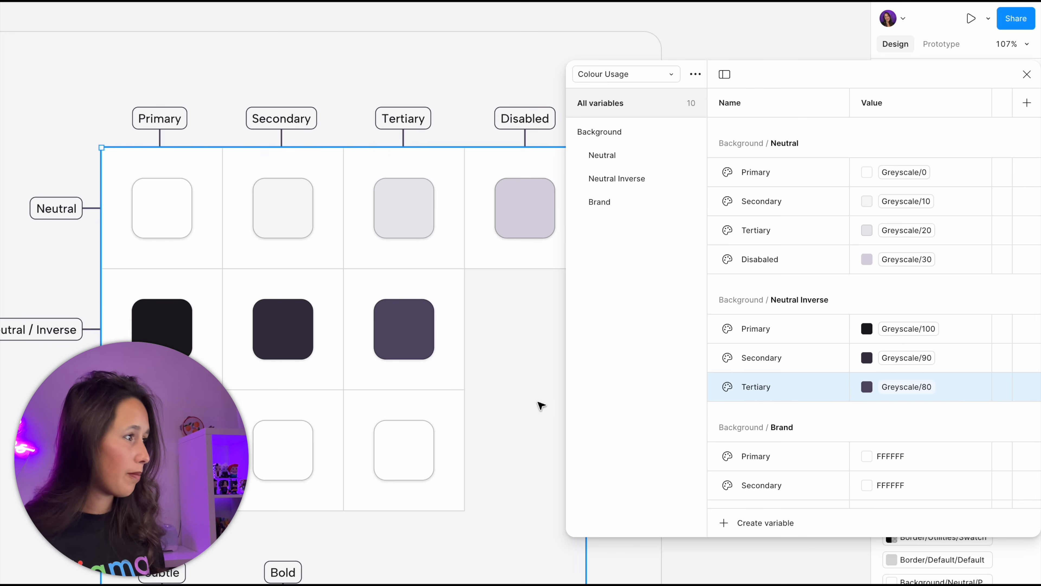
{"action": "key", "text": "Escape"}
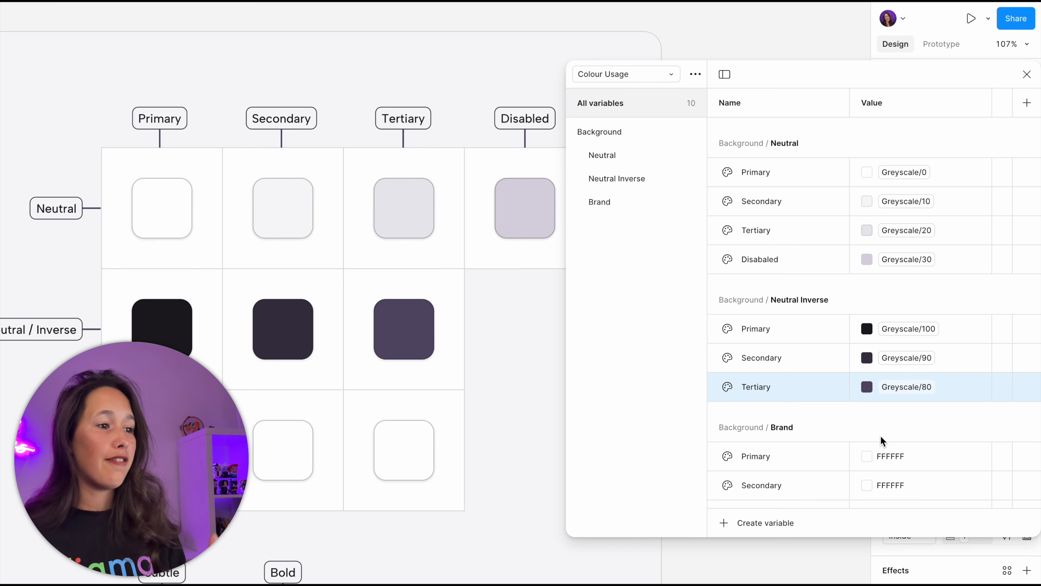
Link the Background / Brand / Primary variable to the Purple / 50 primitive from the libraries
{"action": "scroll", "coordinate": [861, 467], "scroll_direction": "down", "scroll_amount": 1}
{"action": "left_click", "coordinate": [864, 436]}
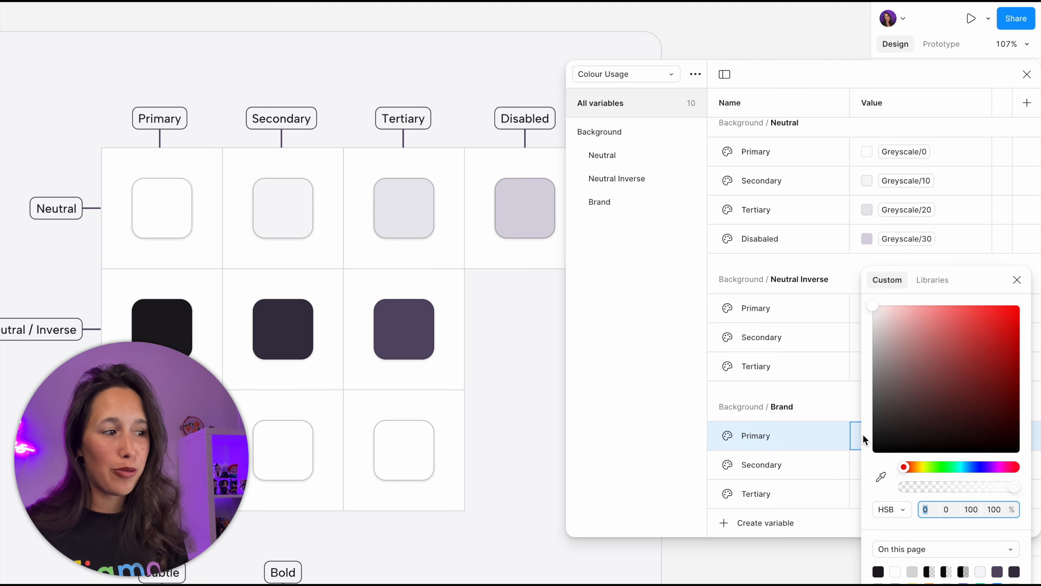
{"action": "left_click", "coordinate": [928, 273]}
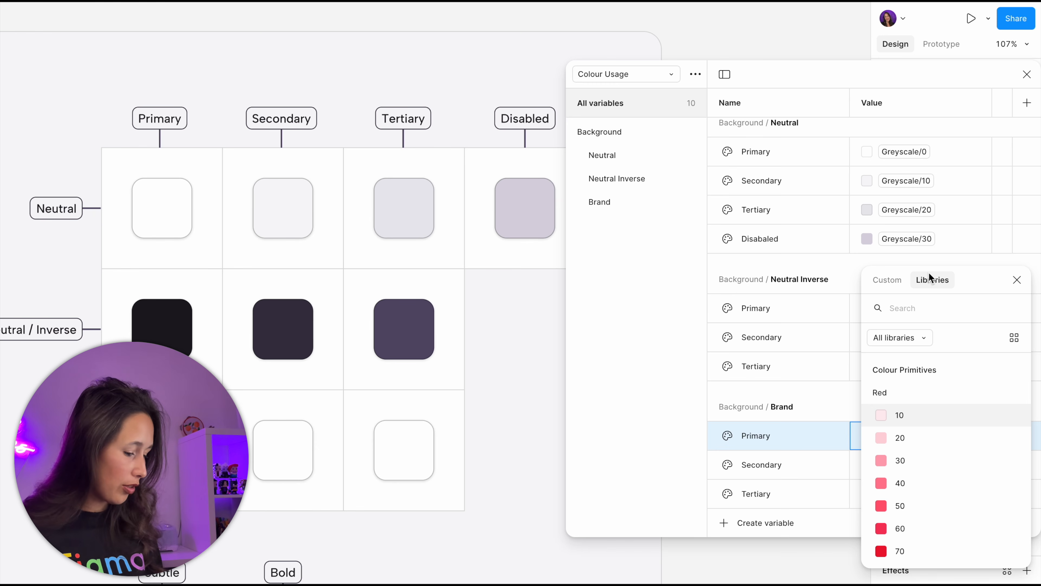
{"action": "type", "text": "pur"}
{"action": "left_click", "coordinate": [905, 482]}
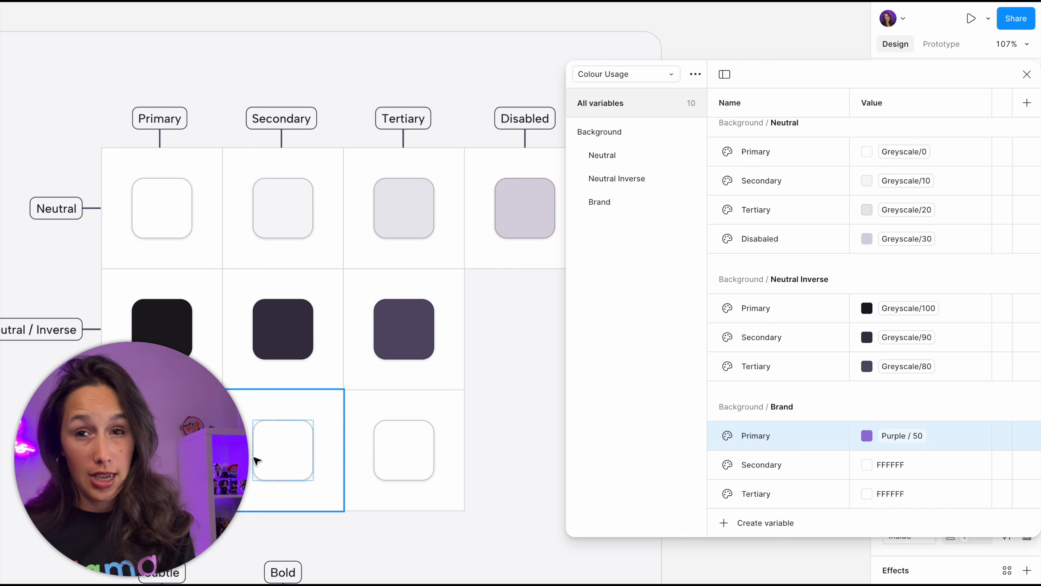
Link the Background / Brand / Secondary variable to the Purple / 30 primitive from the libraries
{"action": "left_click", "coordinate": [271, 460]}
{"action": "left_click", "coordinate": [867, 464]}
{"action": "left_click", "coordinate": [930, 280]}
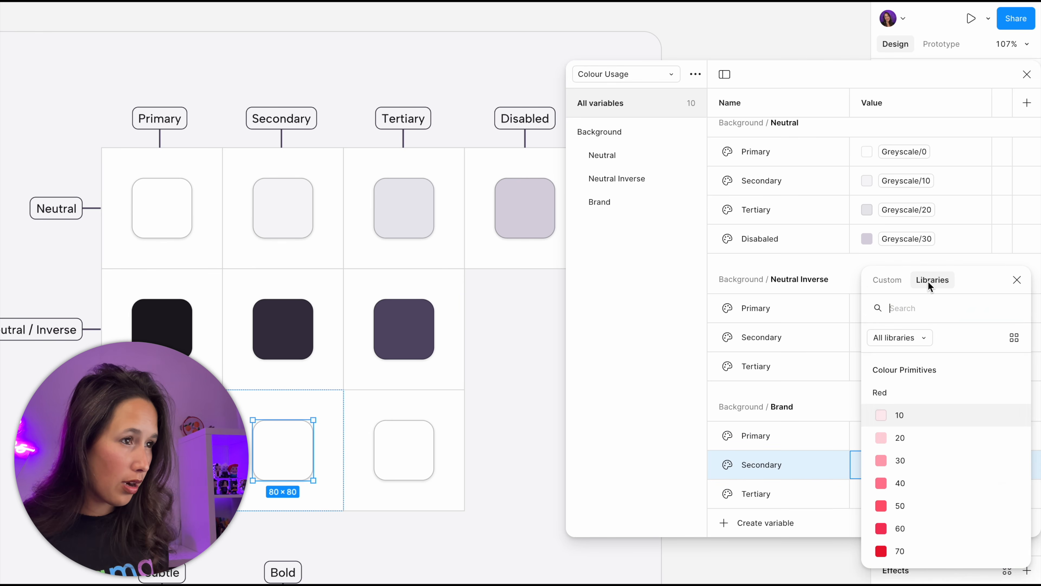
{"action": "type", "text": "pur 30"}
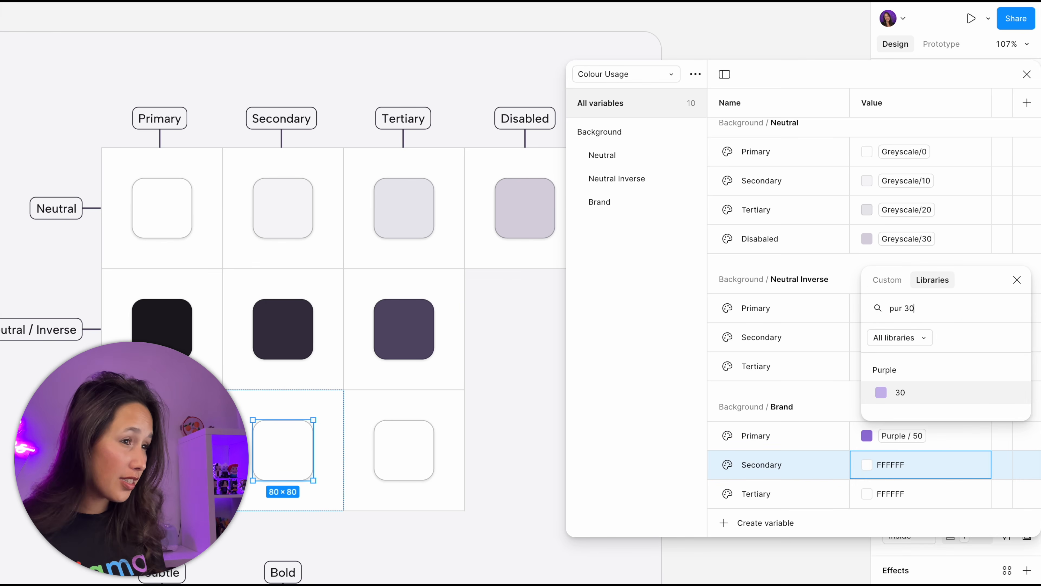
{"action": "key", "text": "Return"}
Link the Background / Brand / Tertiary variable to the Purple / 10 primitive from the libraries
{"action": "left_click", "coordinate": [388, 442]}
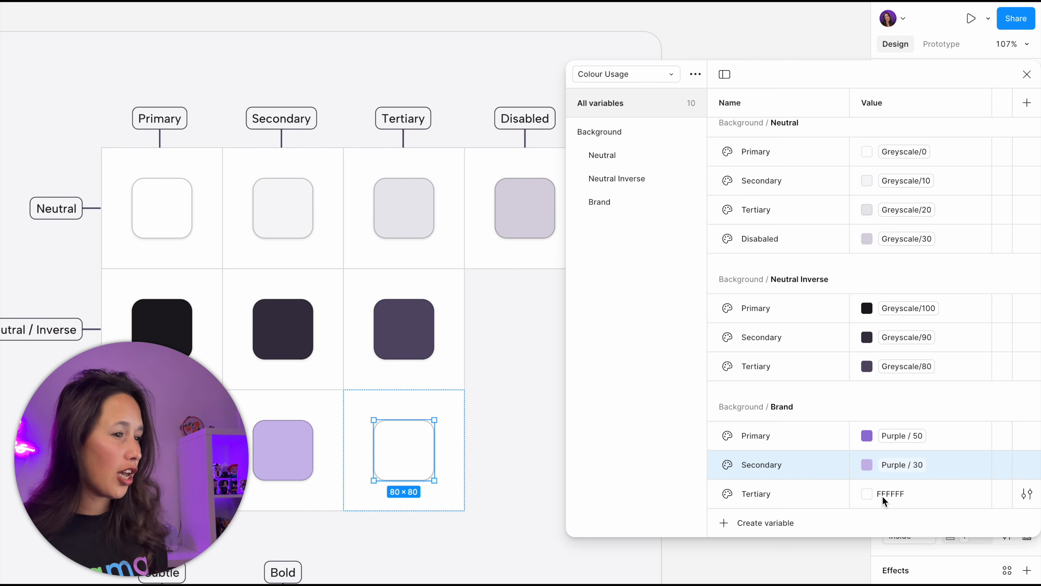
{"action": "left_click", "coordinate": [861, 495]}
{"action": "left_click", "coordinate": [862, 495]}
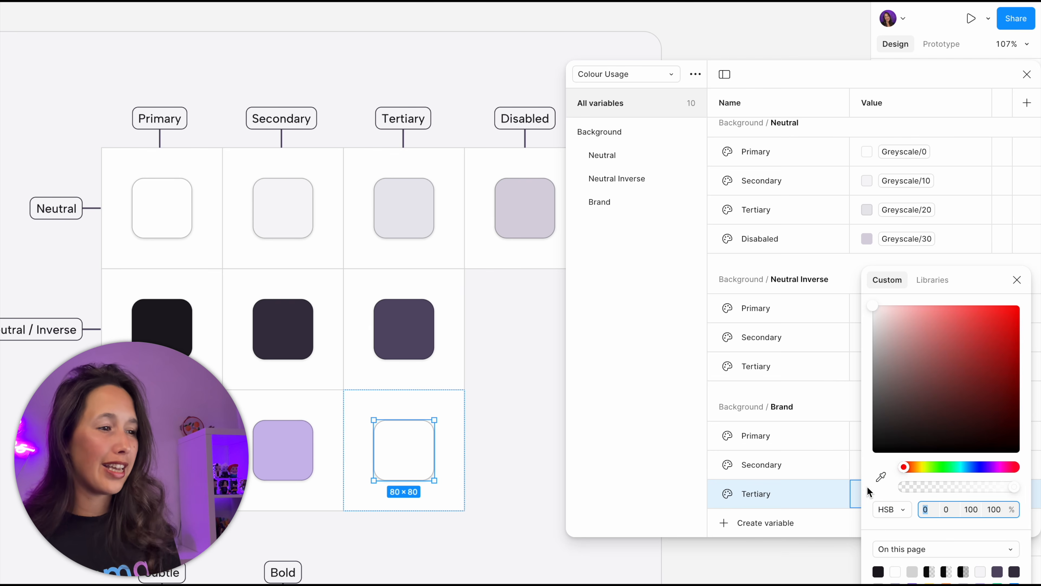
{"action": "left_click", "coordinate": [937, 280]}
{"action": "type", "text": "pur"}
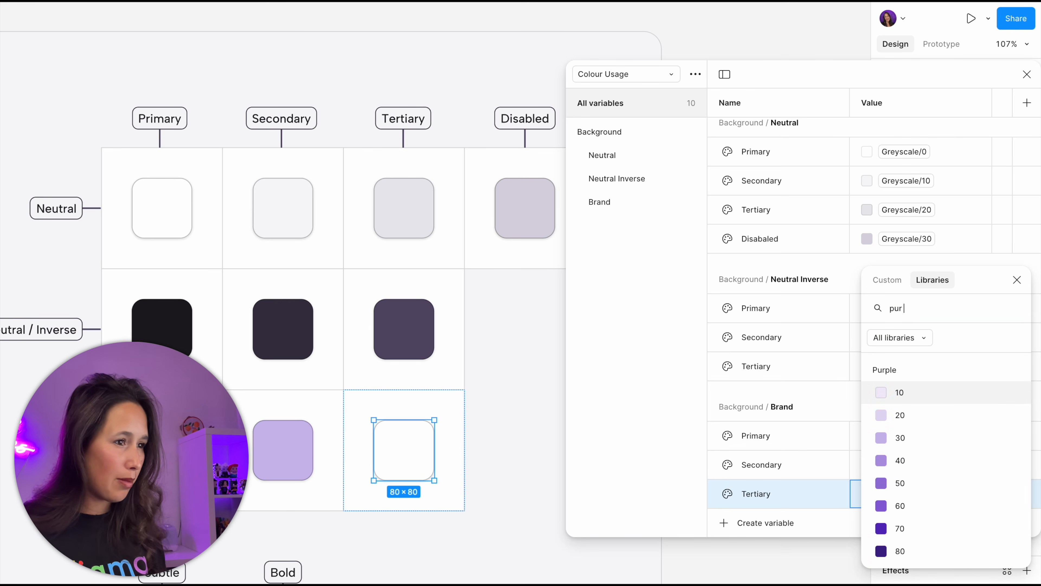
{"action": "left_click", "coordinate": [878, 391]}
{"action": "left_click", "coordinate": [529, 387]}
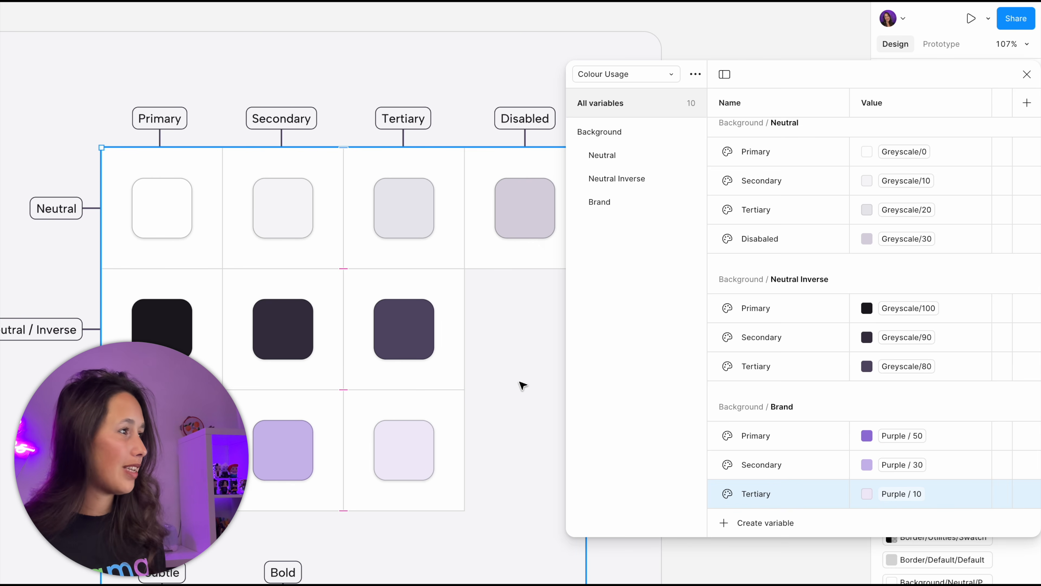
Close the variables window and open the Colour Primitives variable mode choices for the selected Contents frame
{"action": "left_click", "coordinate": [1027, 75]}
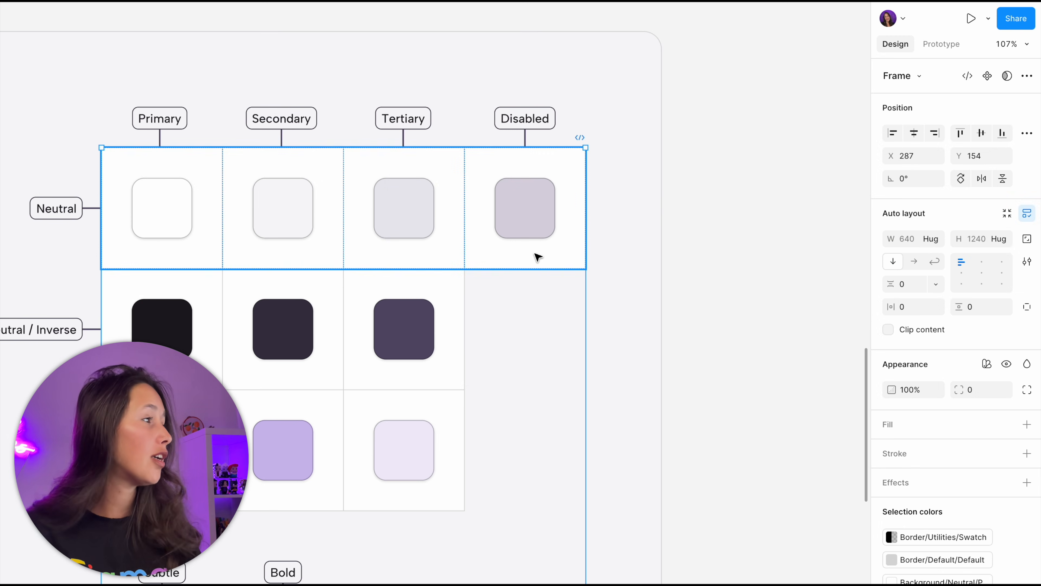
{"action": "left_click_drag", "start_coordinate": [537, 253], "coordinate": [607, 196]}
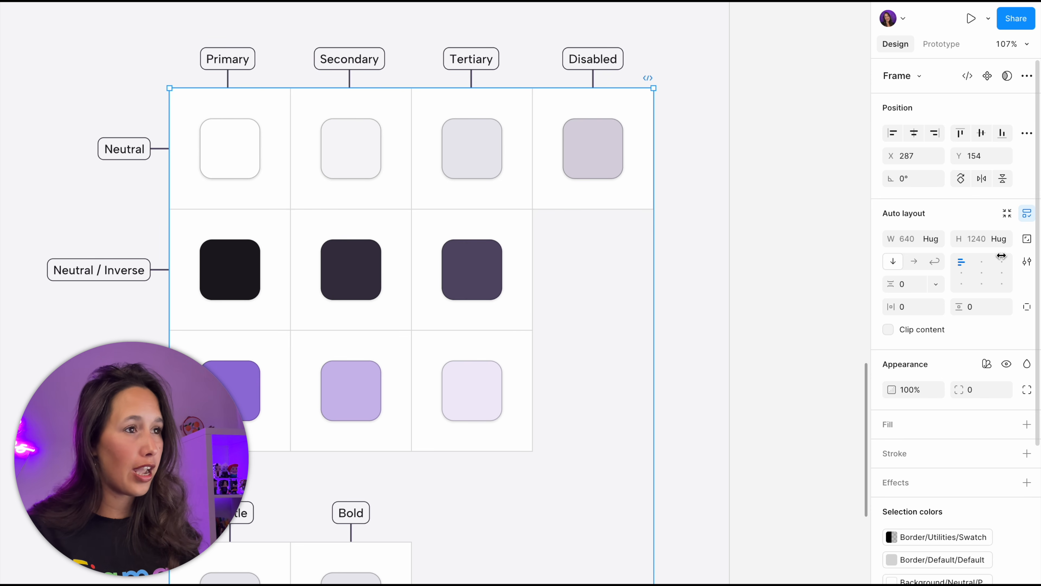
{"action": "left_click", "coordinate": [987, 364]}
{"action": "mouse_move", "coordinate": [969, 407]}
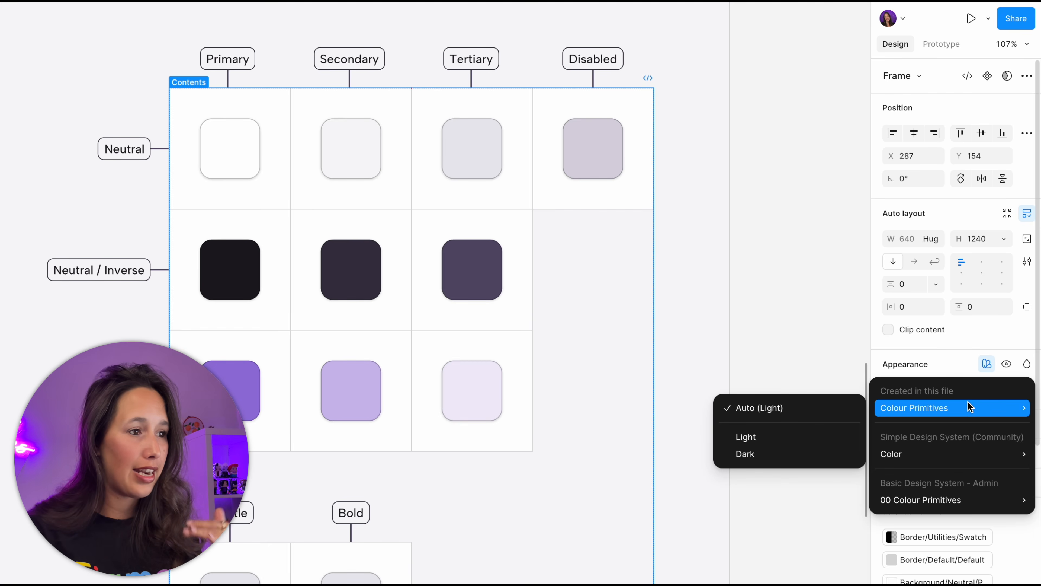
Switch the Contents frame's Colour Primitives mode to Dark
{"action": "left_click", "coordinate": [755, 454]}
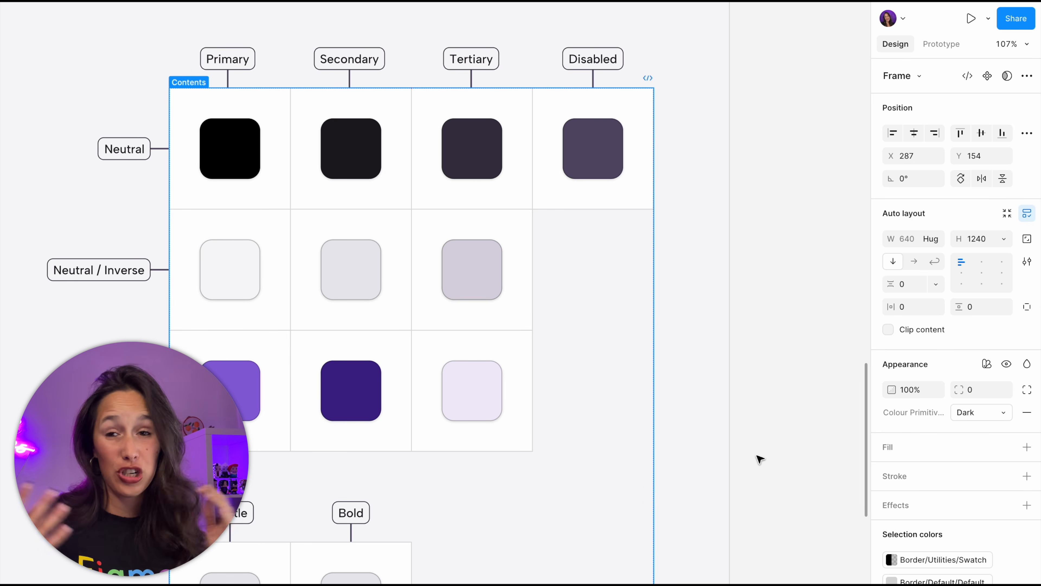
{"action": "scroll", "coordinate": [760, 459], "scroll_direction": "left", "scroll_amount": 5}
{"action": "scroll", "coordinate": [759, 459], "scroll_direction": "up", "scroll_amount": 1}
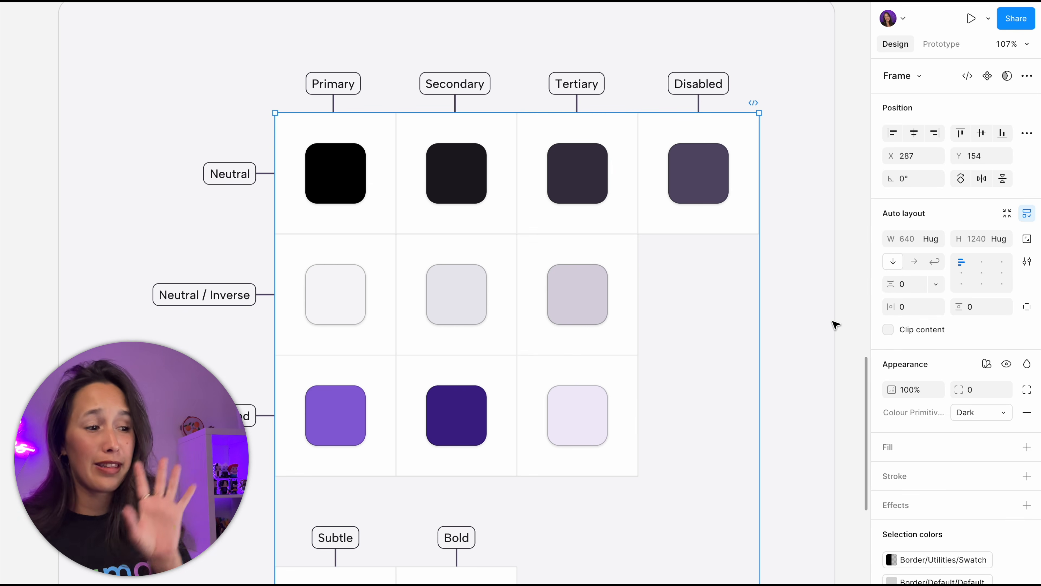
Try changing the unlinked white in the Contents frame's selection colors to 000000 as a dark backdrop
{"action": "scroll", "coordinate": [1004, 385], "scroll_direction": "down", "scroll_amount": 7}
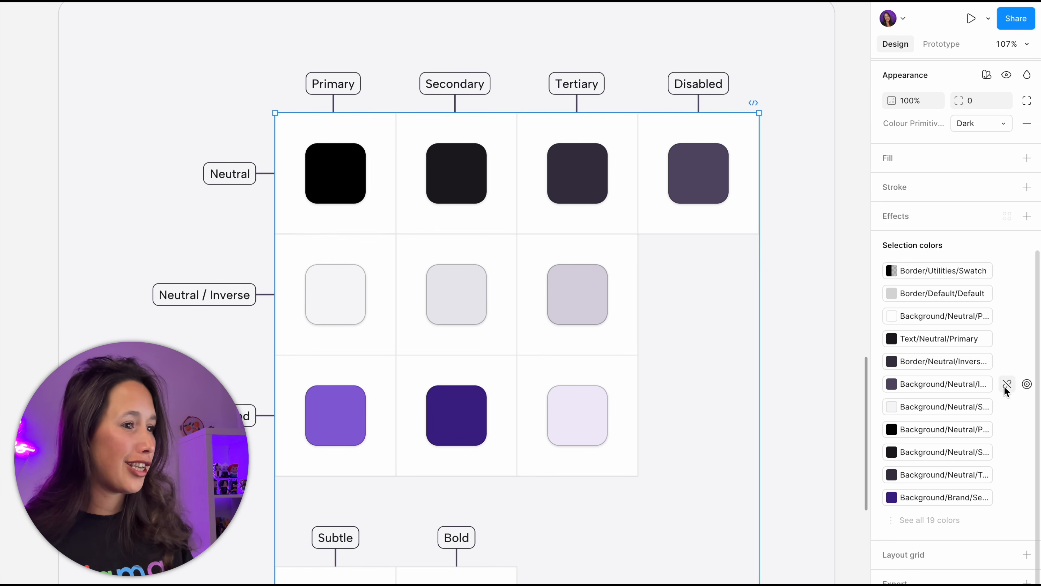
{"action": "left_click", "coordinate": [939, 517]}
{"action": "scroll", "coordinate": [968, 480], "scroll_direction": "down", "scroll_amount": 4}
{"action": "left_click", "coordinate": [919, 498]}
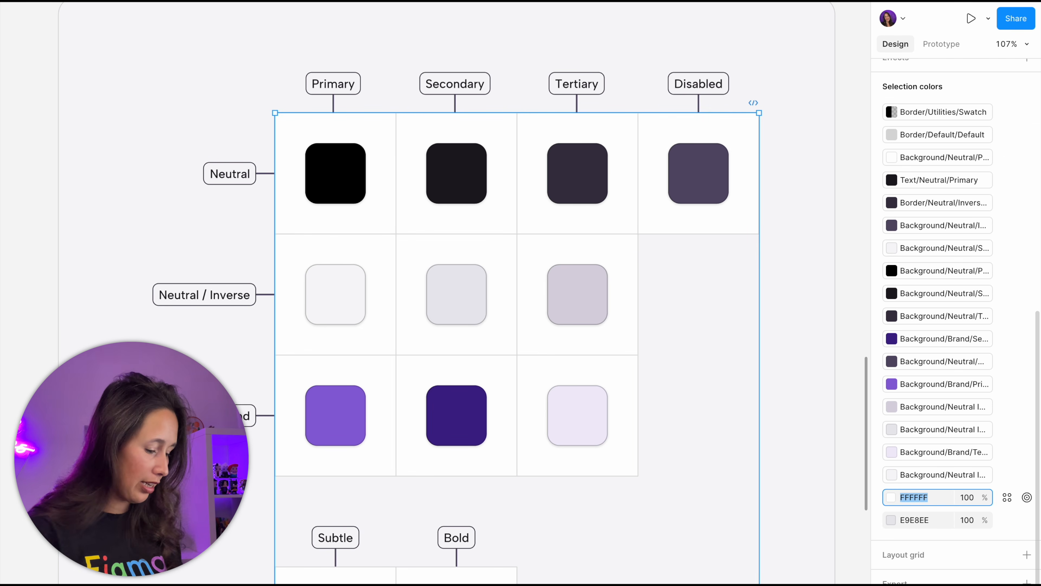
{"action": "type", "text": "000000"}
{"action": "key", "text": "Return"}
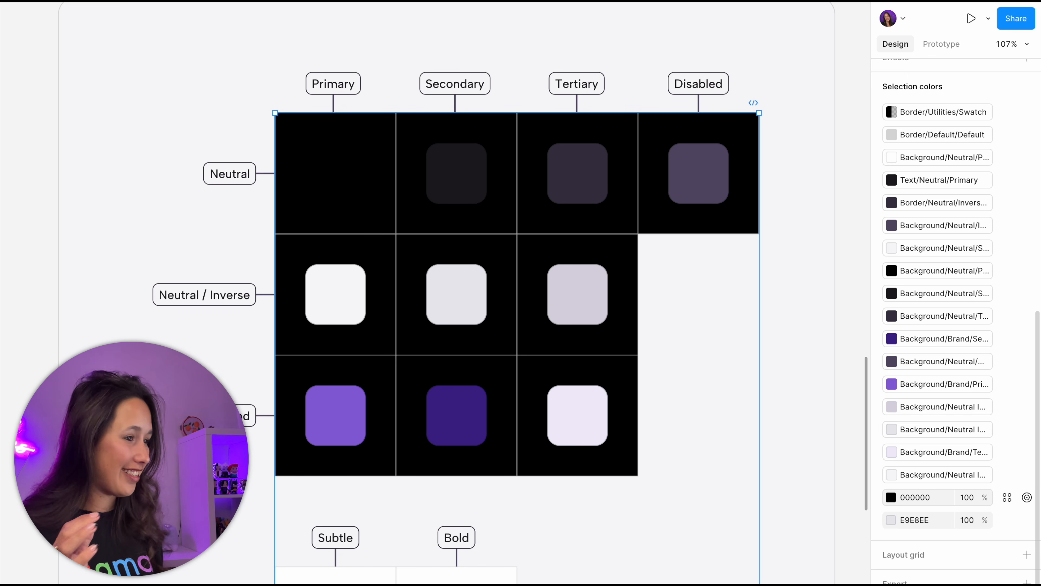
{"action": "key", "text": "Escape"}
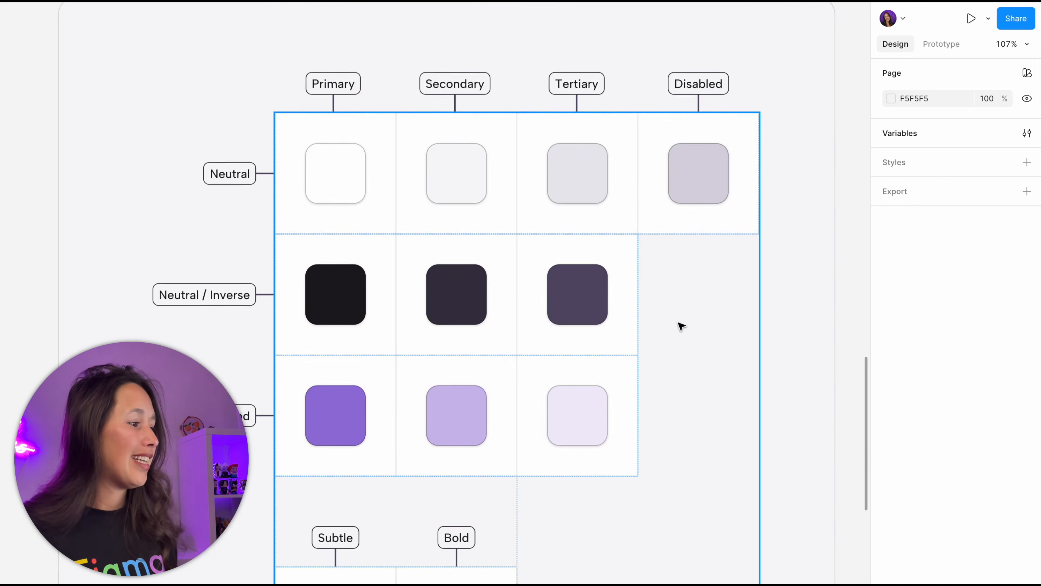
Open the Colour Usage variable collection beside the semantic swatches and show its Brand group
{"action": "scroll", "coordinate": [690, 319], "scroll_direction": "down", "scroll_amount": 10}
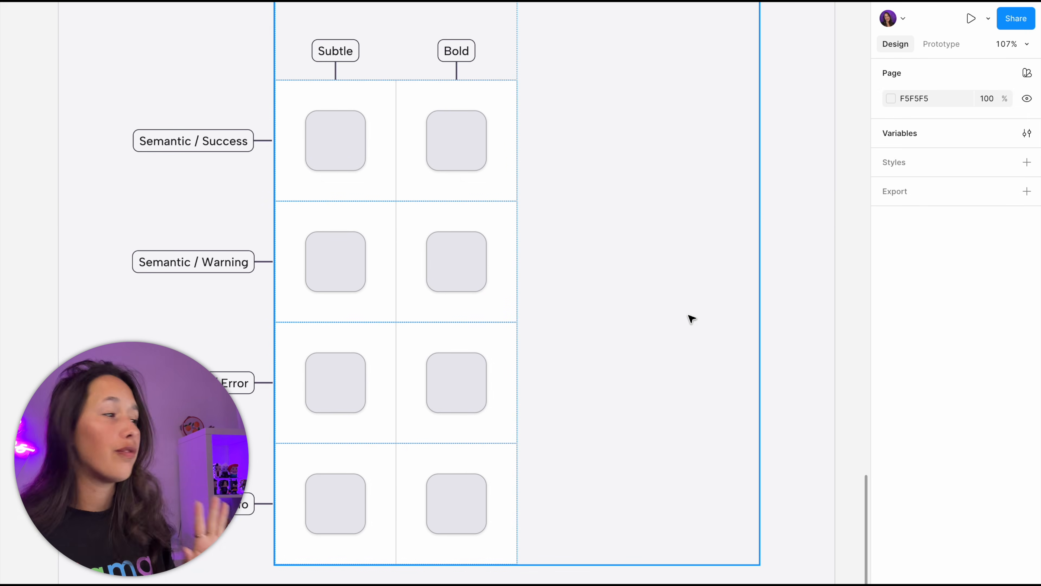
{"action": "left_click", "coordinate": [837, 313]}
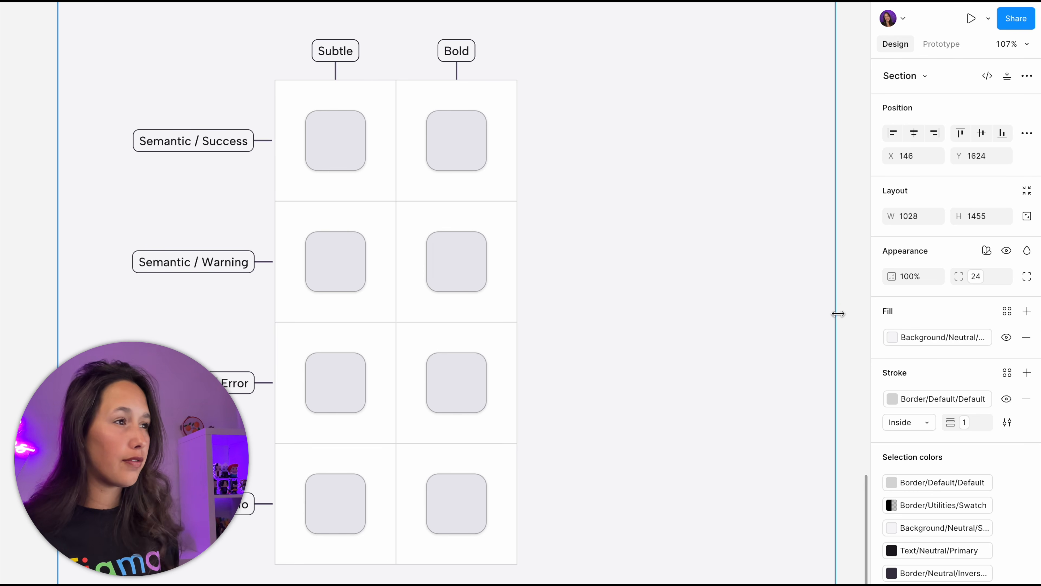
{"action": "left_click", "coordinate": [869, 299]}
{"action": "left_click", "coordinate": [1026, 132]}
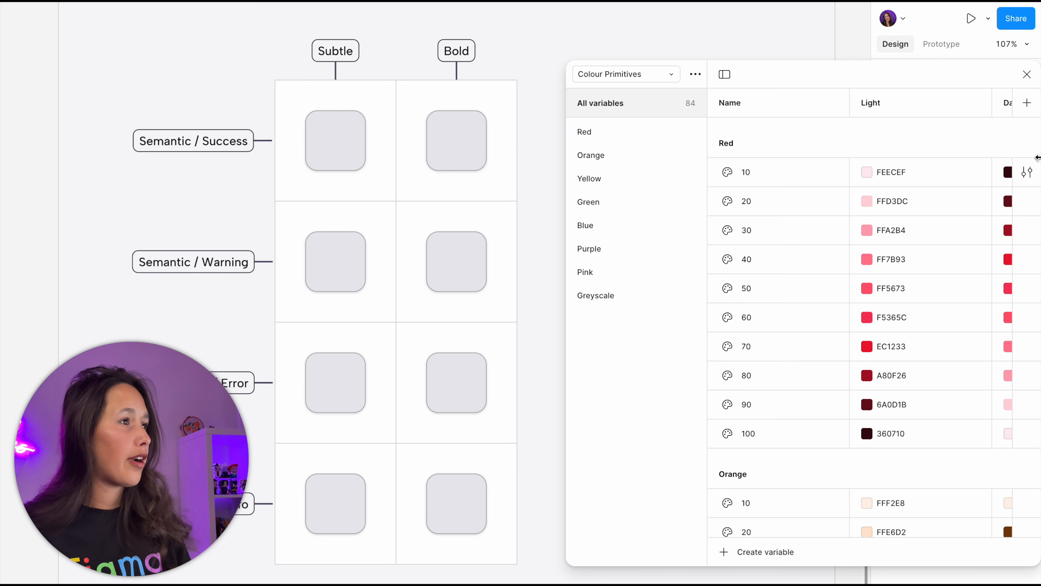
{"action": "left_click", "coordinate": [661, 76]}
{"action": "left_click", "coordinate": [658, 87]}
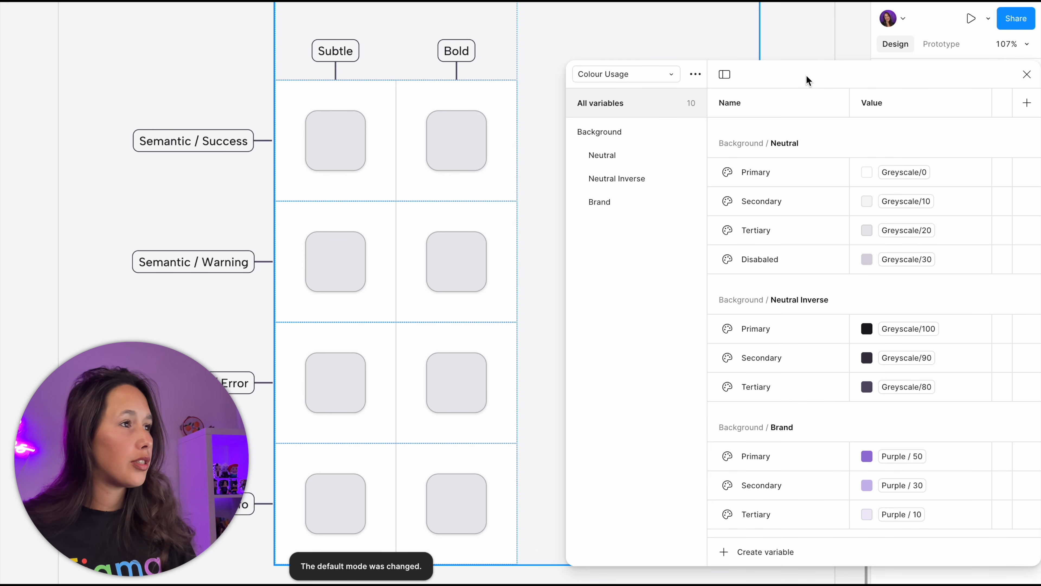
{"action": "left_click_drag", "start_coordinate": [807, 80], "coordinate": [678, 59]}
{"action": "left_click", "coordinate": [485, 178]}
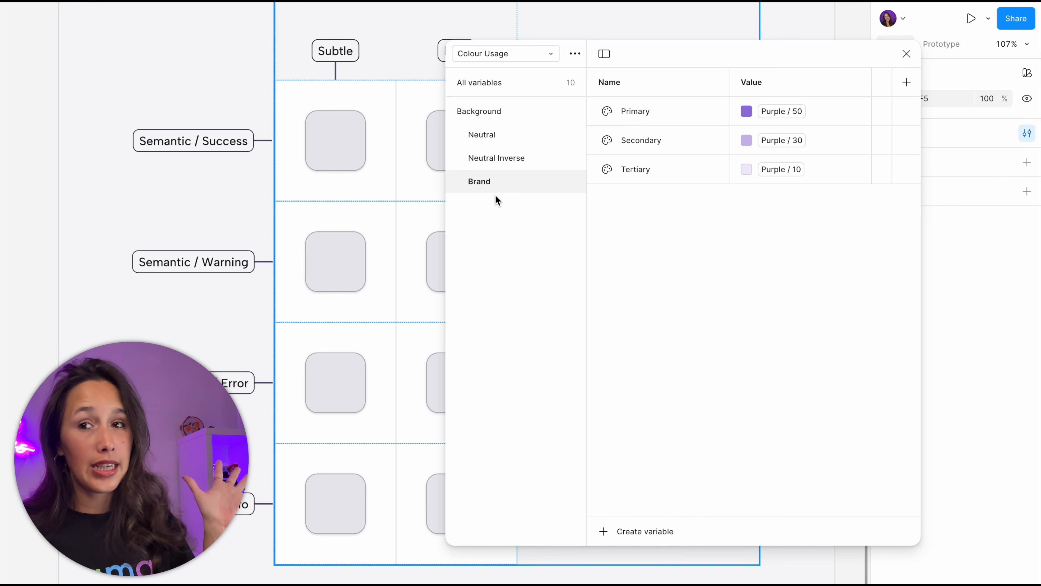
Create a color variable named "Semantic / Success / Subtle" in the Colour Usage collection
{"action": "left_click", "coordinate": [513, 90]}
{"action": "left_click", "coordinate": [667, 533]}
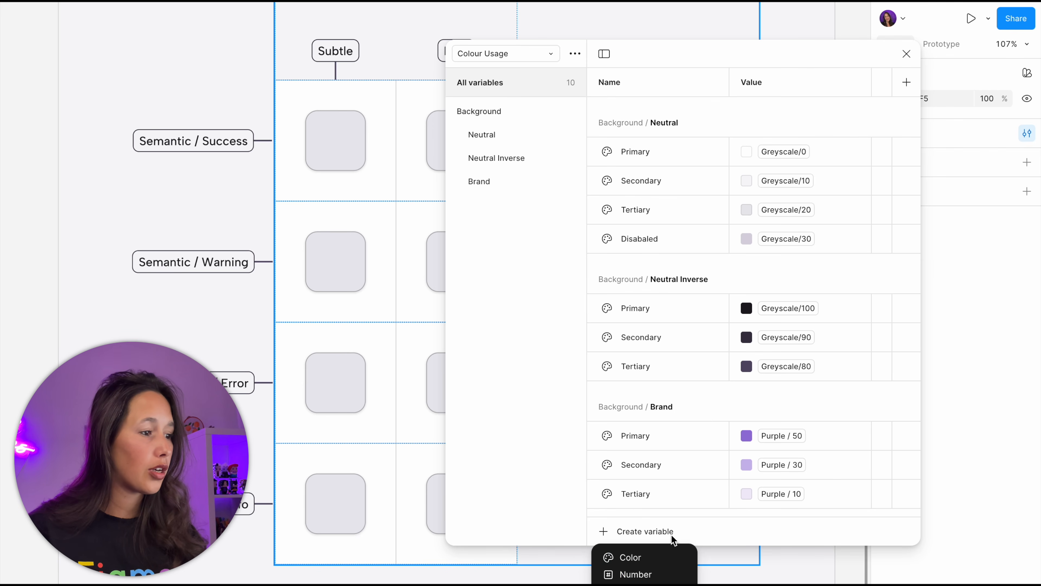
{"action": "left_click", "coordinate": [669, 557]}
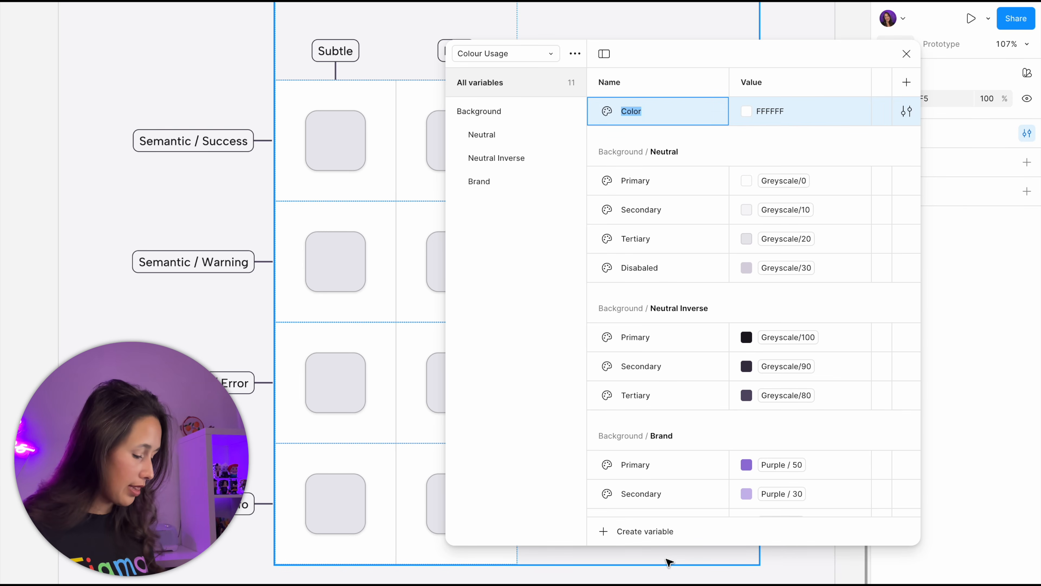
{"action": "type", "text": "Semantic / Success / Su"}
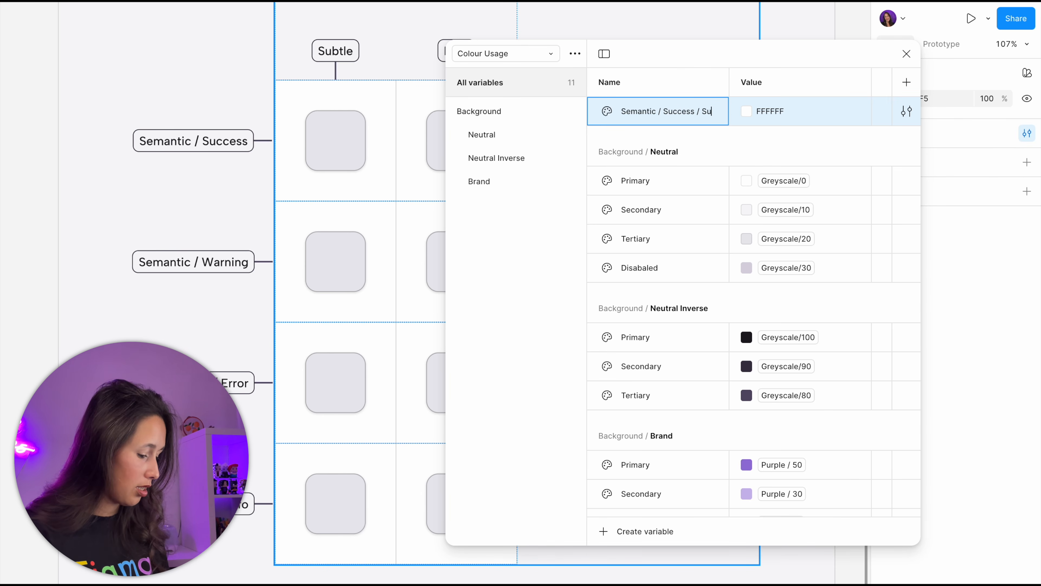
{"action": "type", "text": "btle"}
{"action": "key", "text": "Return"}
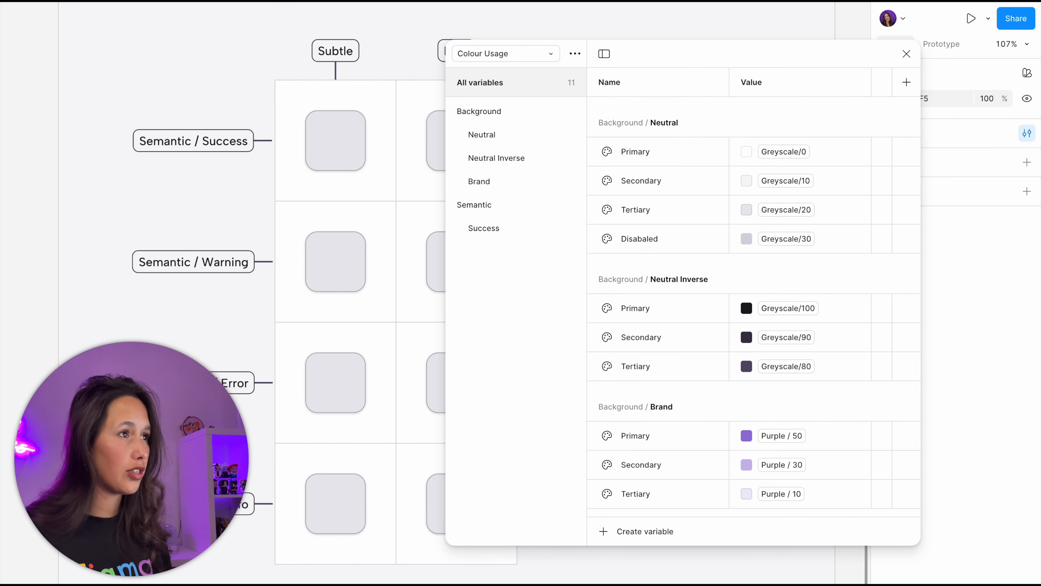
Nest the Semantic group inside the Background group, below Brand, and show its Success subgroup
{"action": "left_click", "coordinate": [480, 206]}
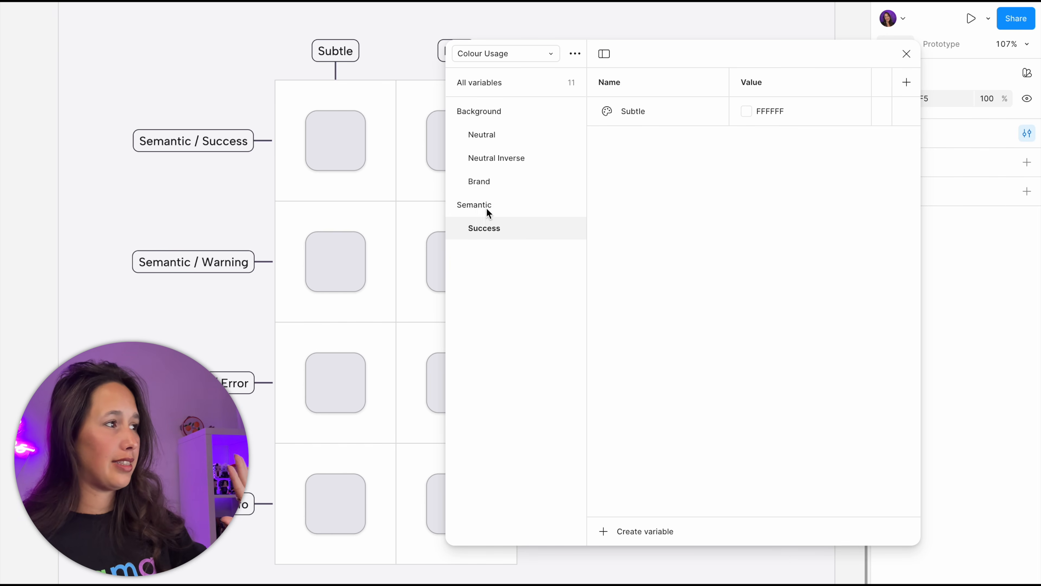
{"action": "left_click", "coordinate": [497, 115]}
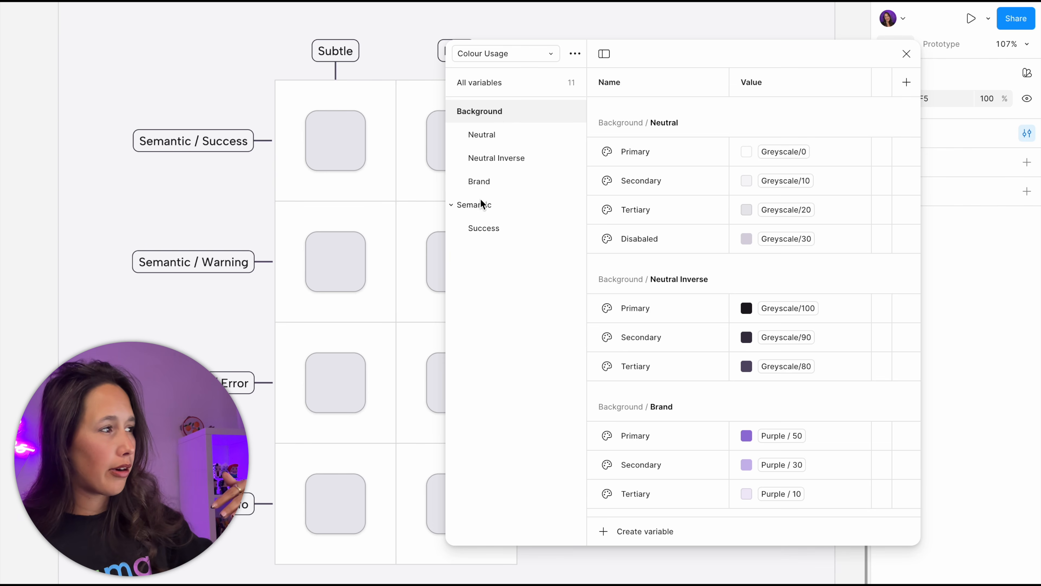
{"action": "left_click_drag", "start_coordinate": [479, 206], "coordinate": [484, 240]}
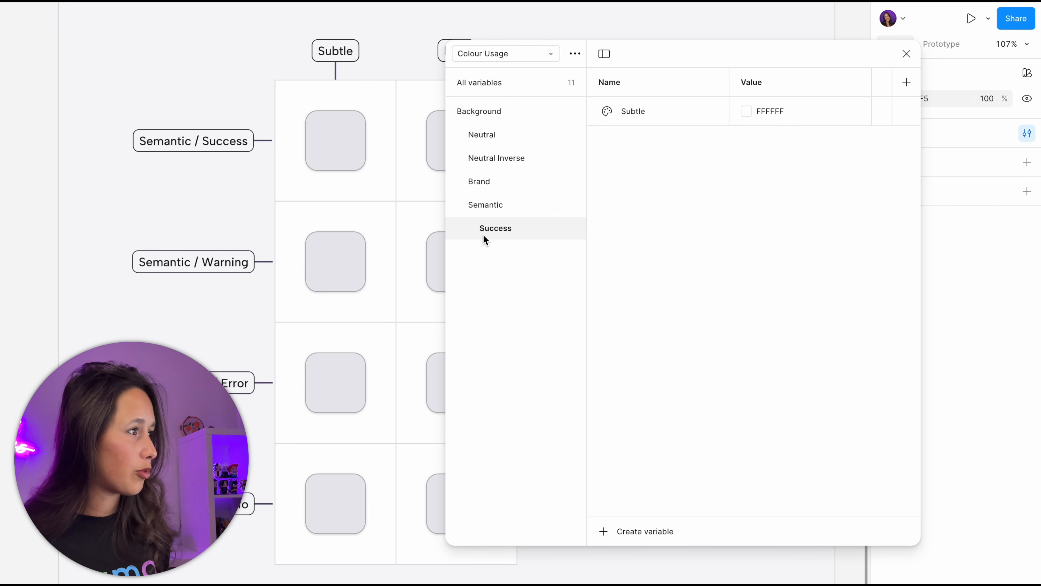
{"action": "left_click", "coordinate": [498, 204]}
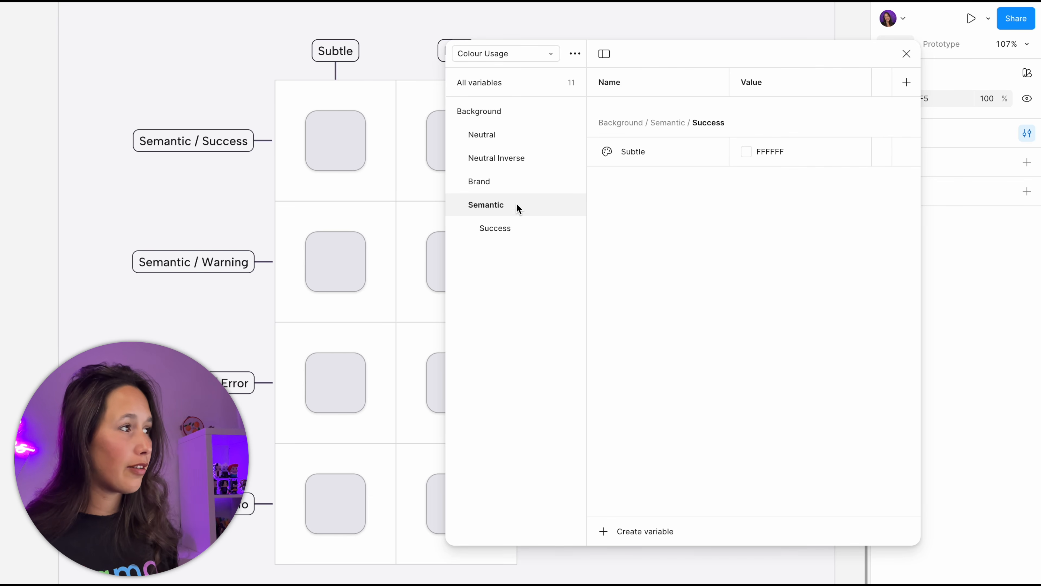
{"action": "left_click", "coordinate": [489, 228]}
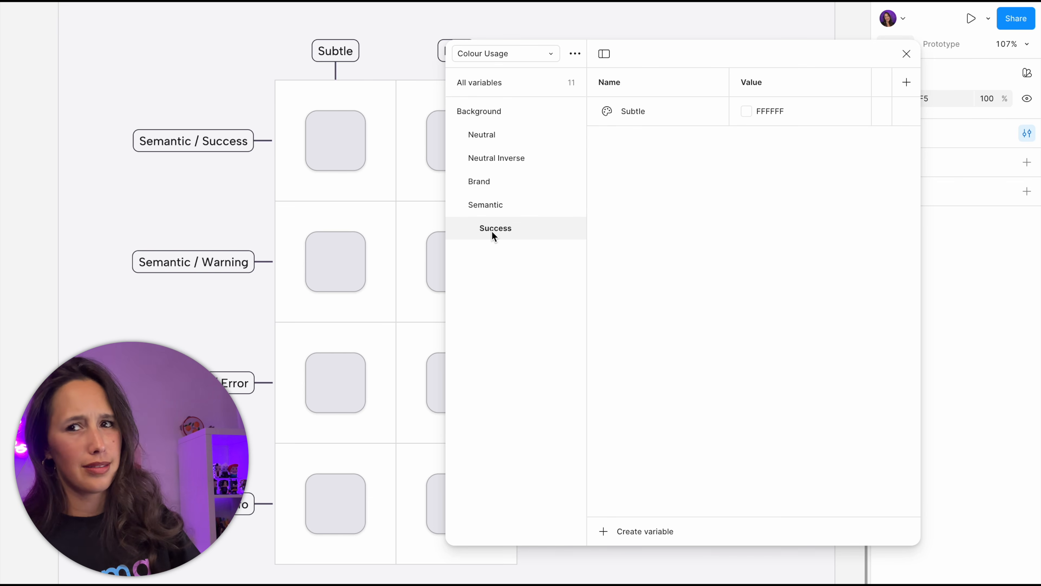
Duplicate the Subtle variable in the Success group and name the copy Bold
{"action": "left_click", "coordinate": [635, 111]}
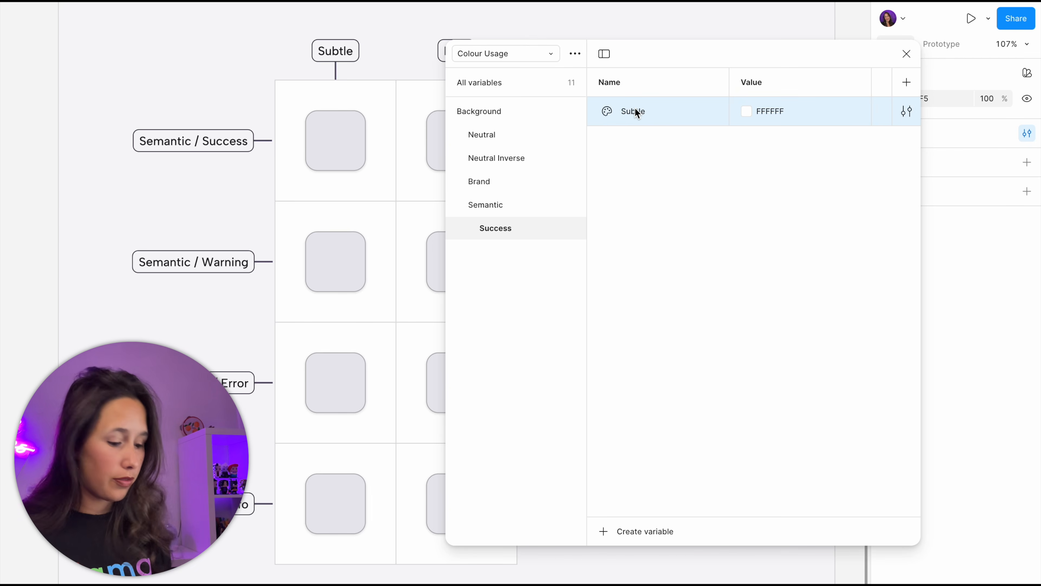
{"action": "key", "text": "ctrl+d"}
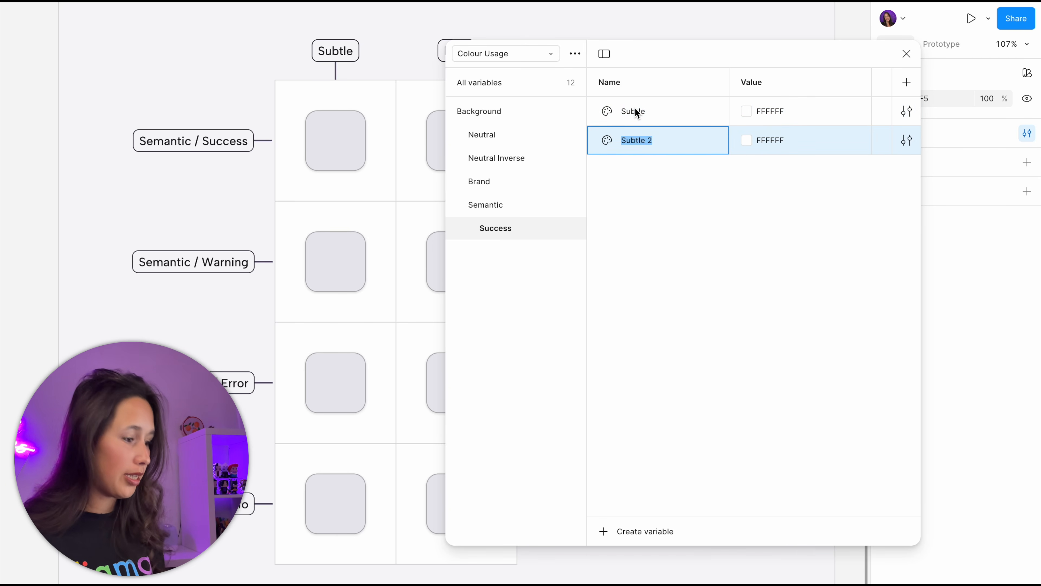
{"action": "type", "text": "Bold"}
{"action": "key", "text": "Return"}
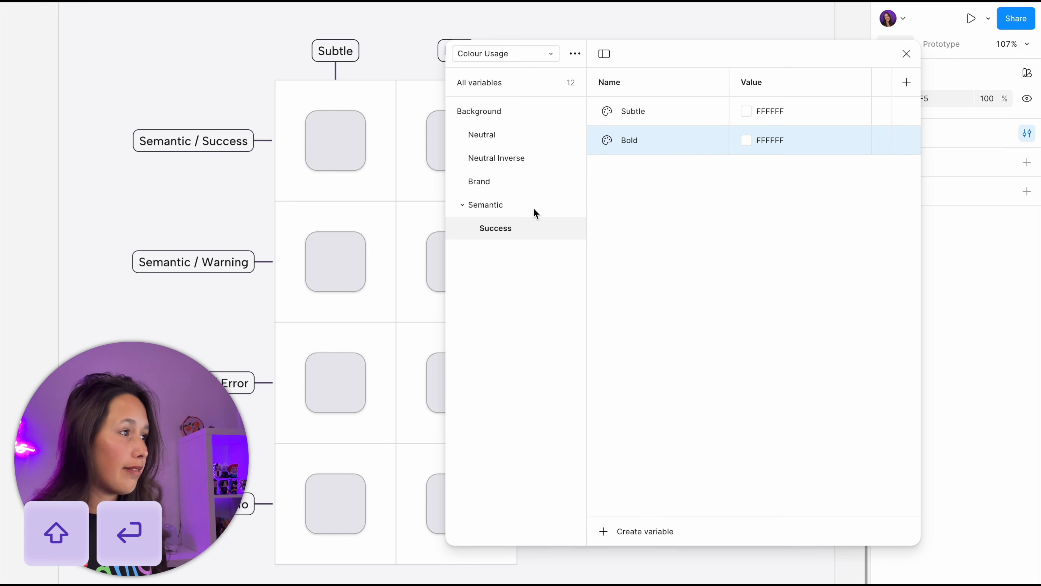
Duplicate the Success group within Semantic and rename the copy Warning
{"action": "right_click", "coordinate": [522, 229]}
{"action": "left_click", "coordinate": [547, 256]}
{"action": "double_click", "coordinate": [513, 252]}
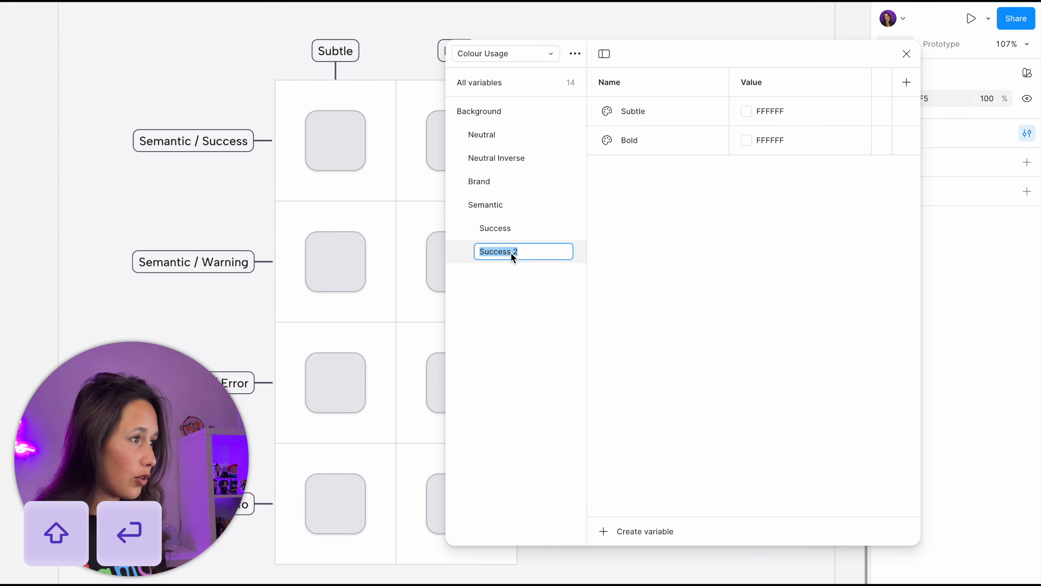
{"action": "type", "text": "War"}
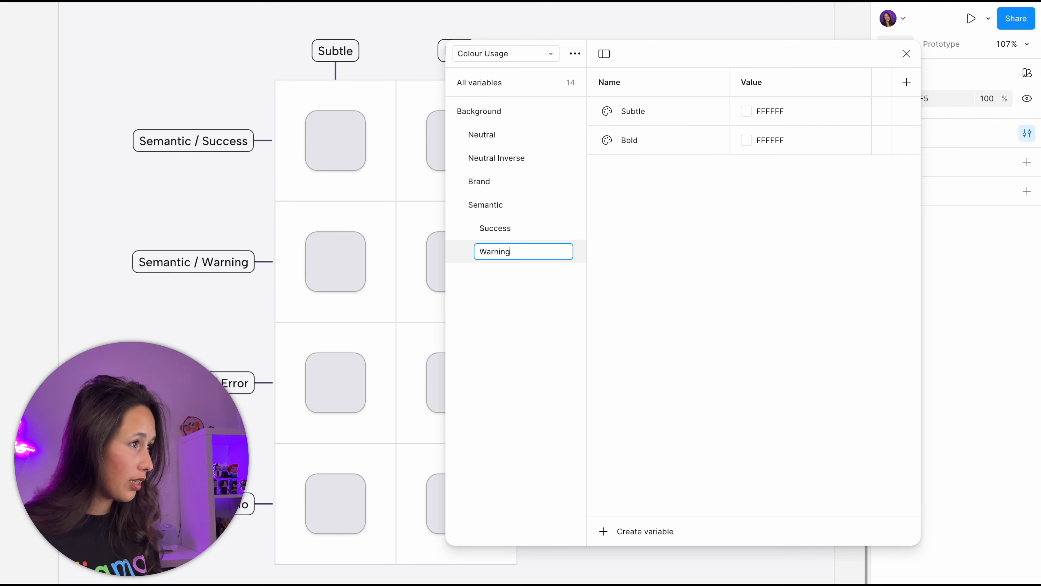
{"action": "type", "text": "ning"}
{"action": "key", "text": "Return"}
Duplicate the Warning group and rename the copy Error
{"action": "right_click", "coordinate": [513, 258]}
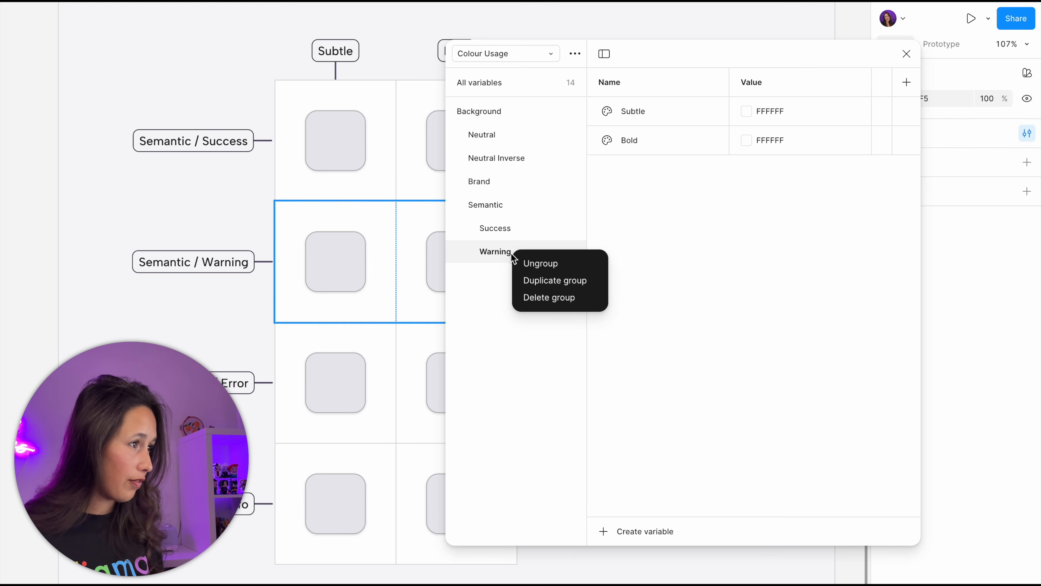
{"action": "left_click", "coordinate": [524, 276]}
{"action": "double_click", "coordinate": [524, 277]}
{"action": "type", "text": "Error"}
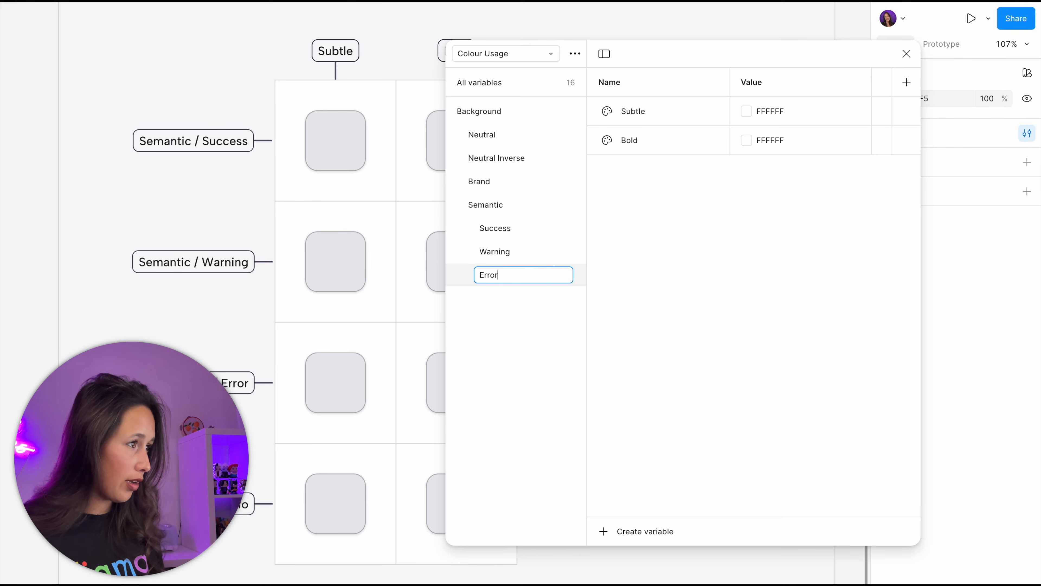
{"action": "key", "text": "Return"}
Duplicate the Error group and rename the copy Info
{"action": "right_click", "coordinate": [496, 273]}
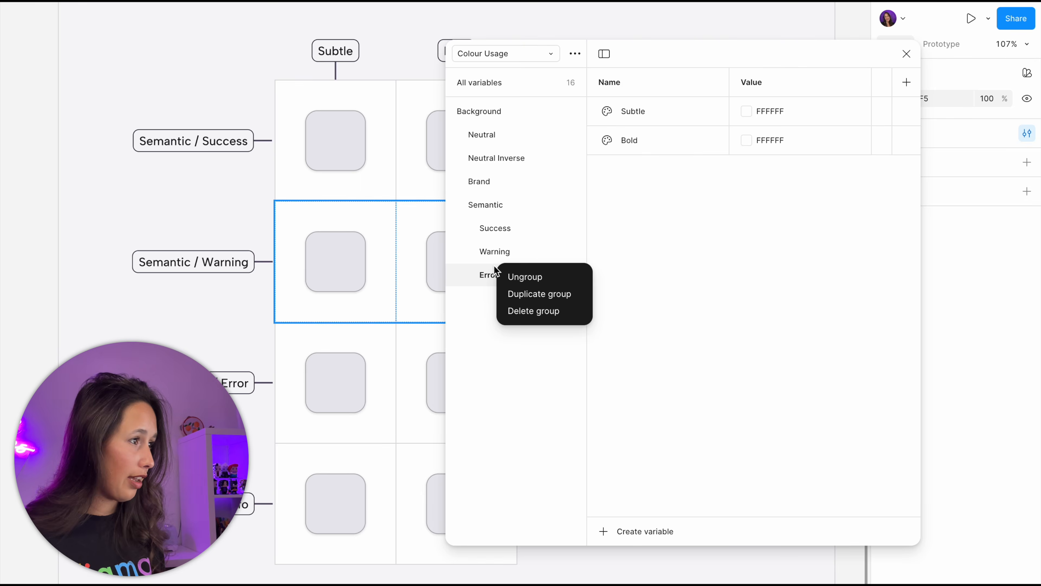
{"action": "left_click", "coordinate": [507, 293]}
{"action": "double_click", "coordinate": [495, 298]}
{"action": "type", "text": "Info"}
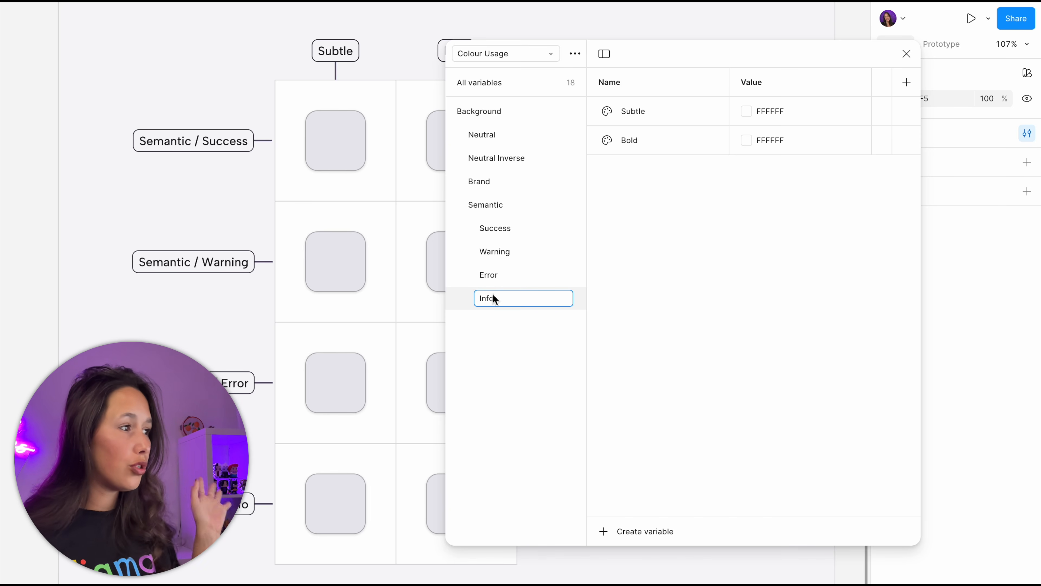
{"action": "key", "text": "Return"}
Apply the matching Background/Semantic Subtle and Bold variables as fills to the Success, Warning, Error and Info swatches
{"action": "scroll", "coordinate": [249, 291], "scroll_direction": "down", "scroll_amount": 10}
{"action": "scroll", "coordinate": [288, 302], "scroll_direction": "down", "scroll_amount": 5}
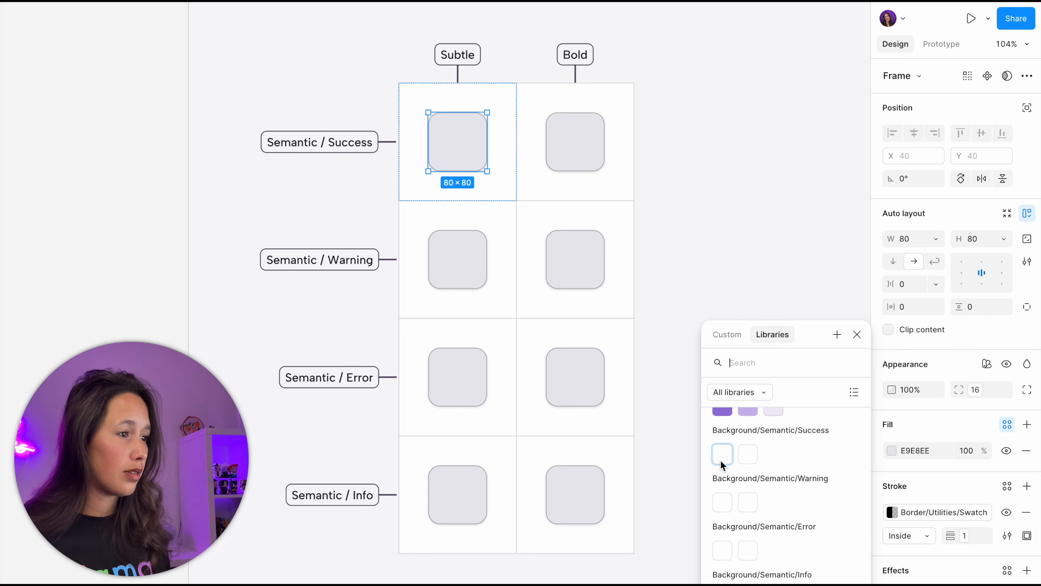
{"action": "type", "text": "bodl"}
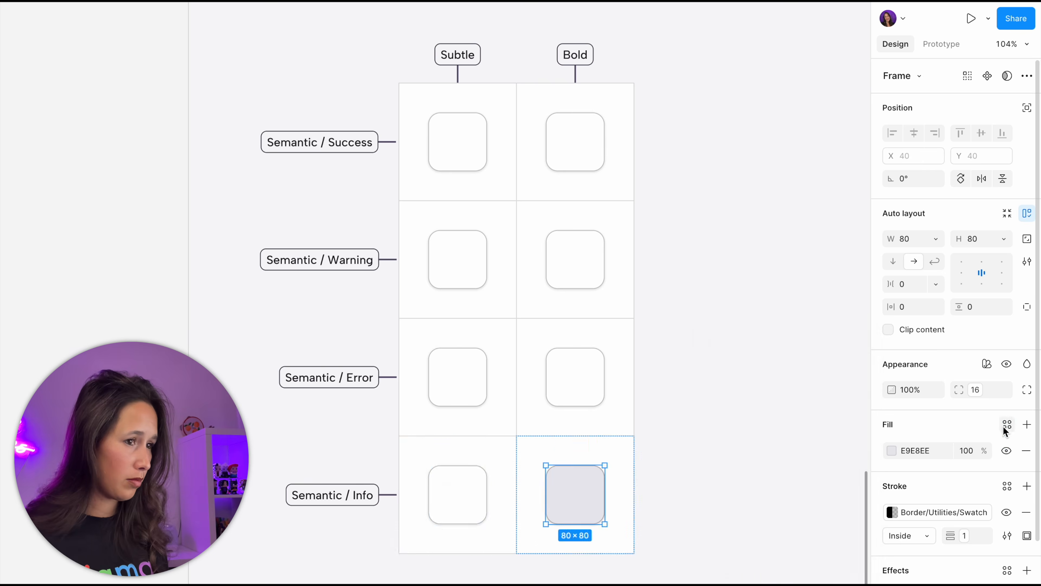
{"action": "left_click", "coordinate": [1007, 425]}
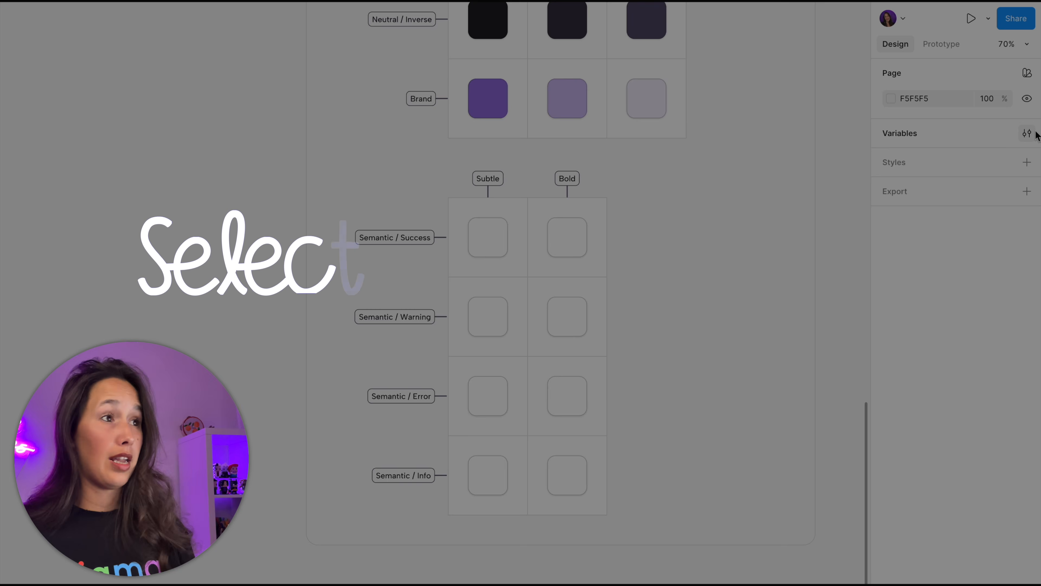
In the Semantic Success group, assign primitive Green / 10 to the Subtle variable and Green / 70 to the Bold variable
{"action": "left_click", "coordinate": [1028, 133]}
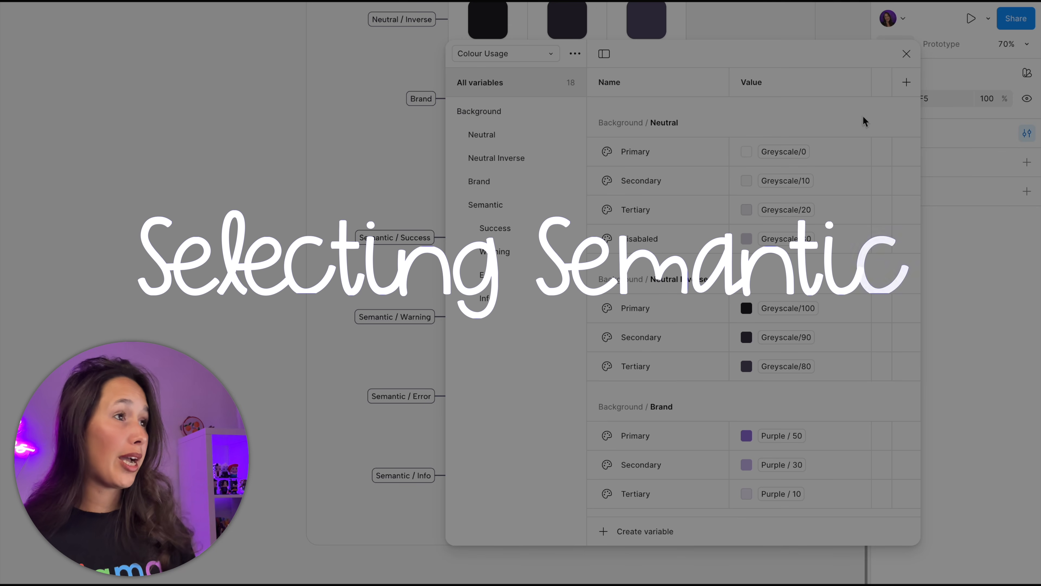
{"action": "left_click", "coordinate": [549, 231]}
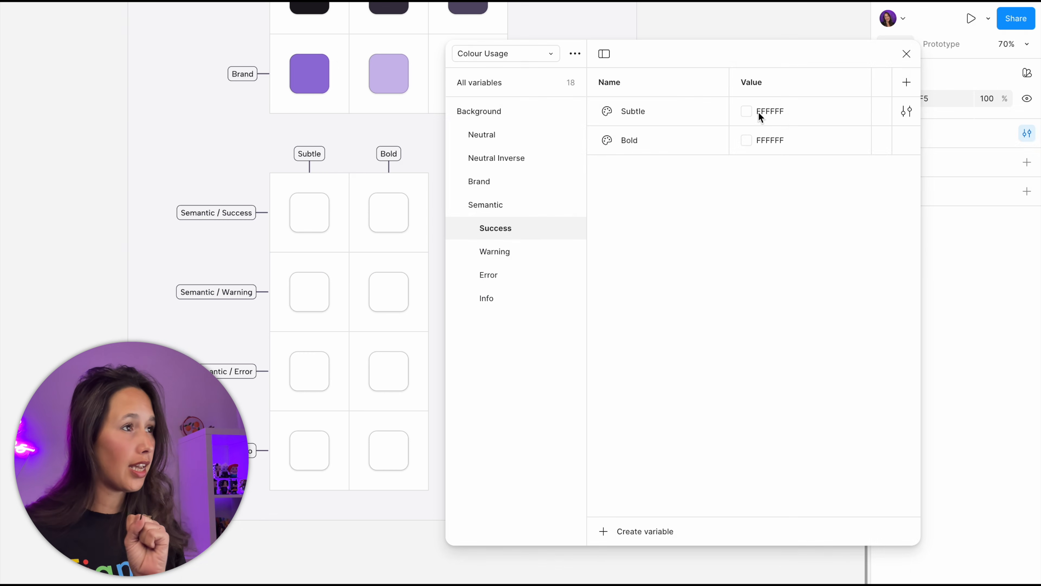
{"action": "left_click", "coordinate": [752, 111]}
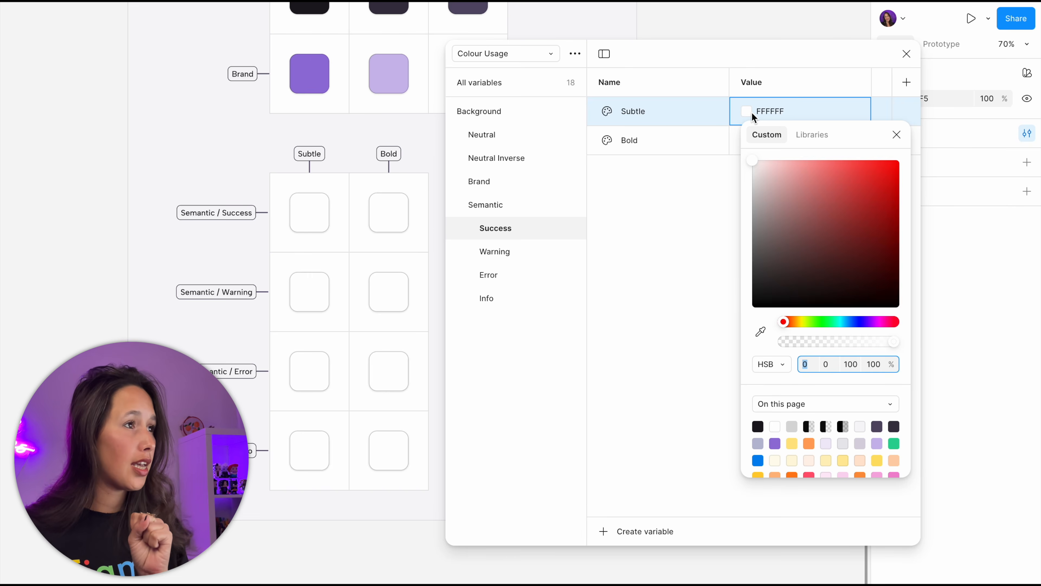
{"action": "left_click", "coordinate": [796, 132]}
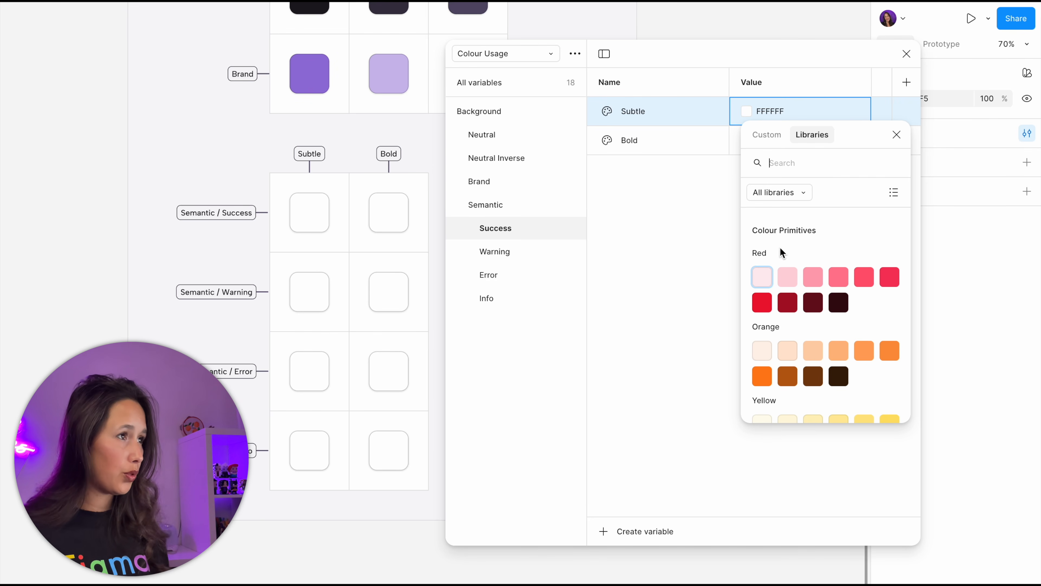
{"action": "scroll", "coordinate": [791, 279], "scroll_direction": "down", "scroll_amount": 1}
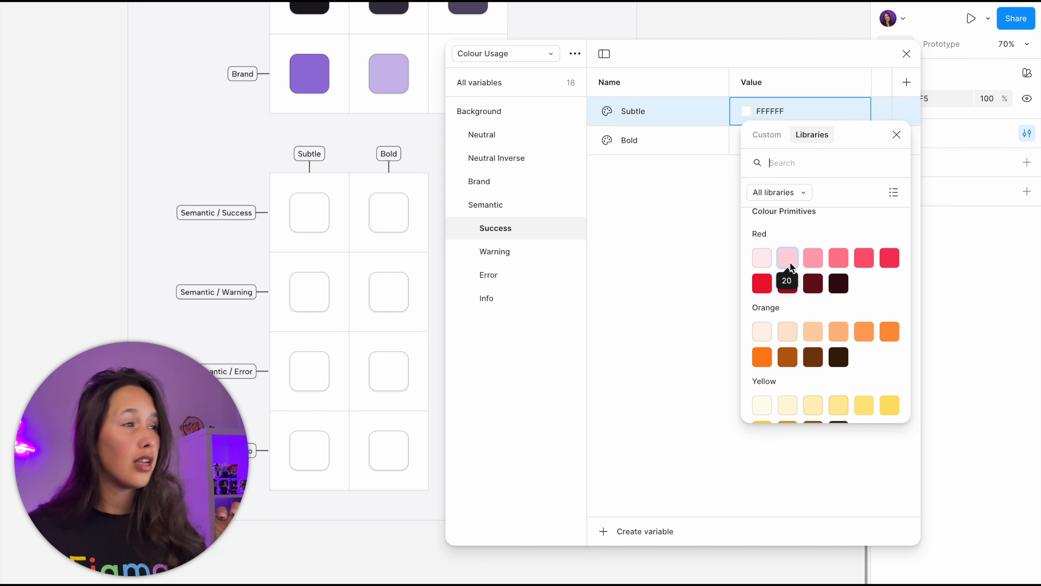
{"action": "scroll", "coordinate": [791, 262], "scroll_direction": "down", "scroll_amount": 10}
{"action": "scroll", "coordinate": [790, 262], "scroll_direction": "up", "scroll_amount": 1}
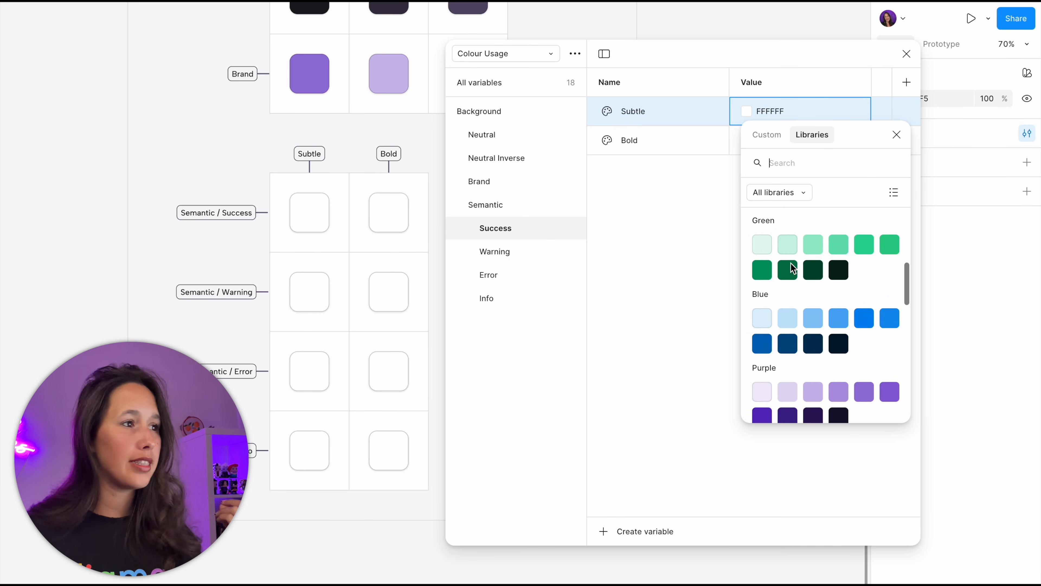
{"action": "left_click", "coordinate": [761, 247]}
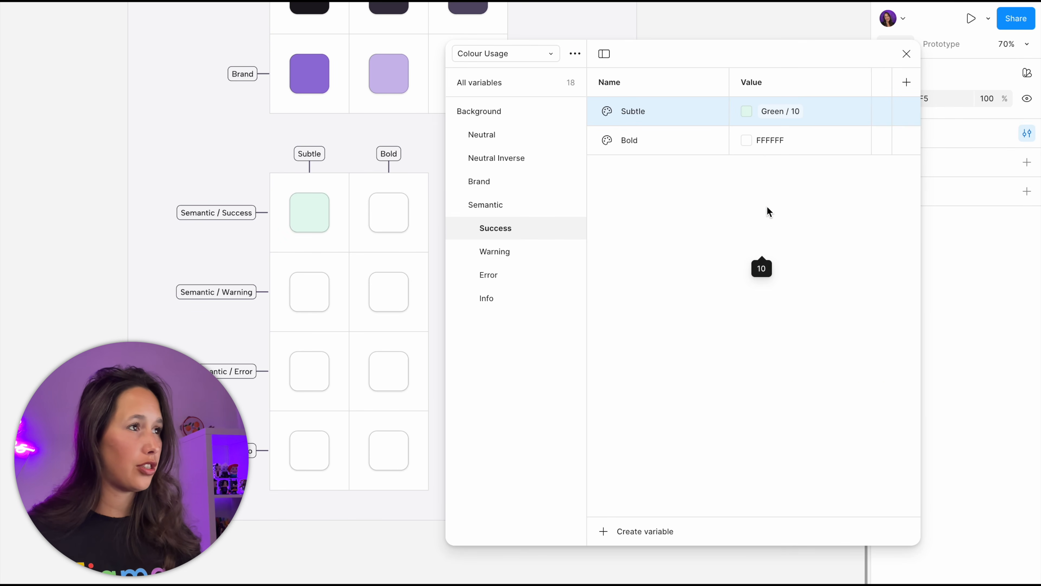
{"action": "left_click", "coordinate": [753, 143]}
{"action": "left_click", "coordinate": [752, 142]}
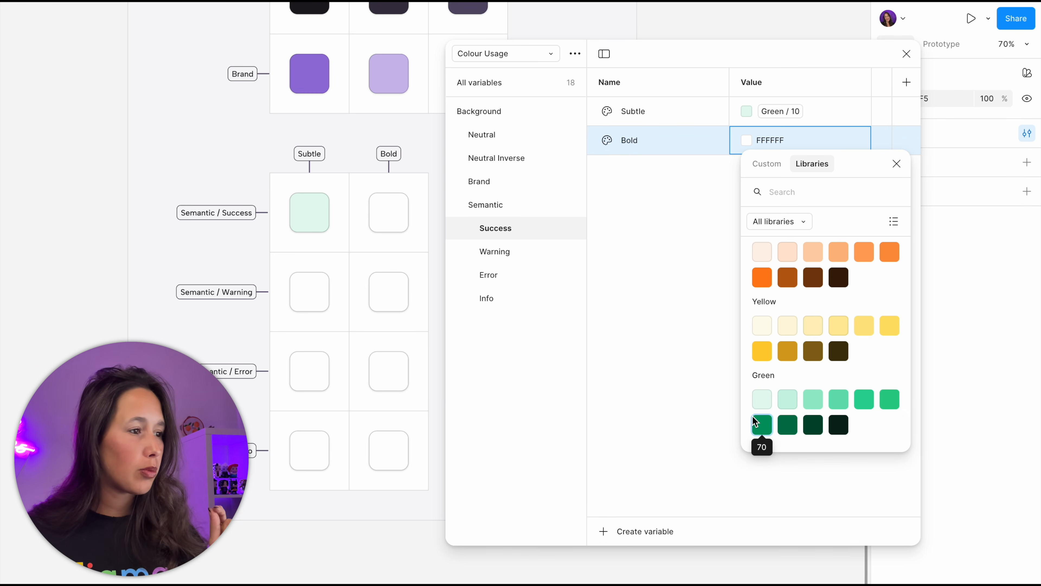
{"action": "left_click", "coordinate": [761, 425]}
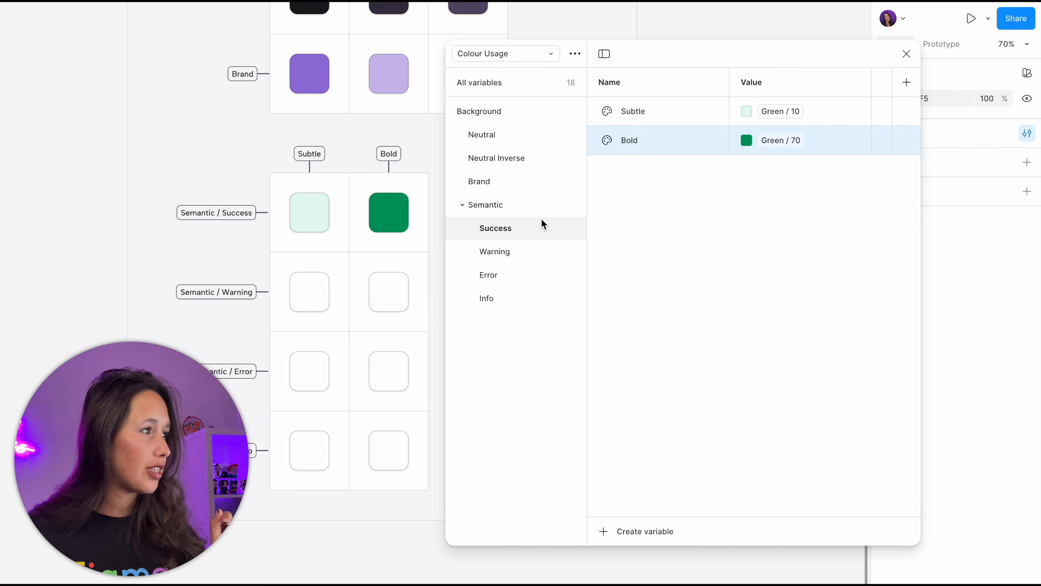
In the Semantic Warning group, assign primitive Orange / 10 to Subtle and Orange / 70 to Bold
{"action": "left_click", "coordinate": [551, 248]}
{"action": "left_click", "coordinate": [747, 111]}
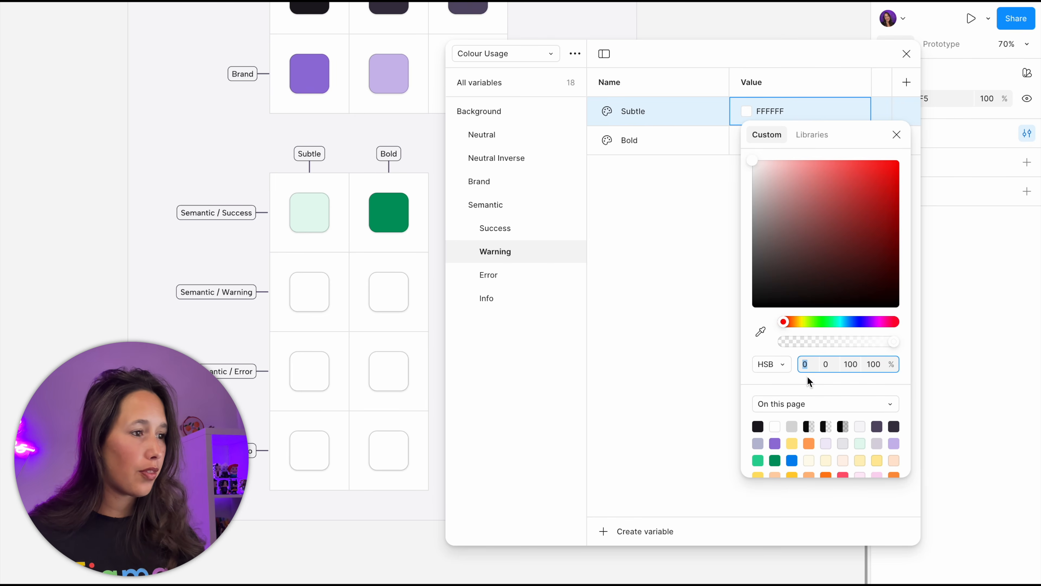
{"action": "left_click", "coordinate": [802, 131]}
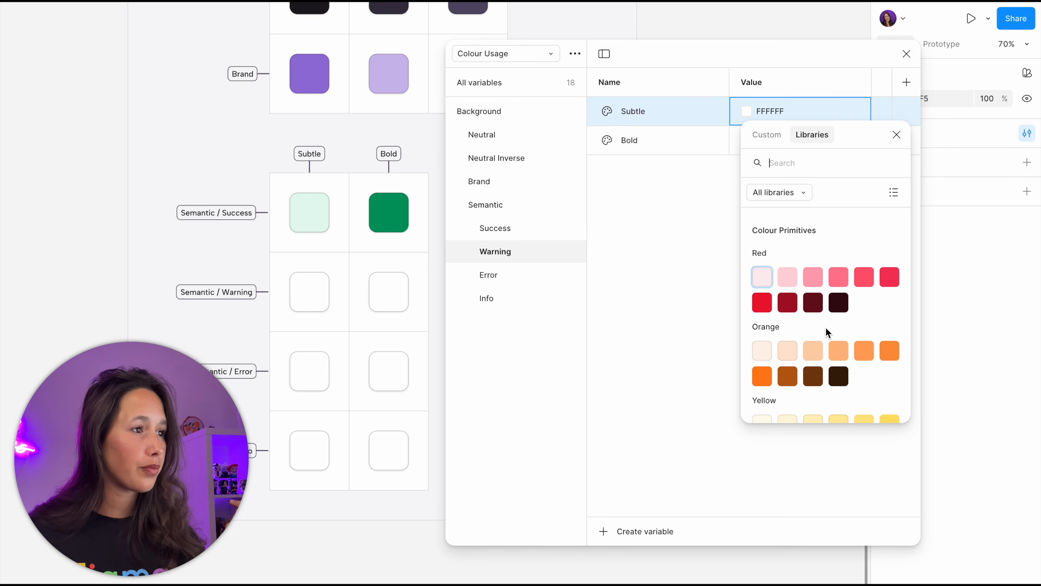
{"action": "left_click", "coordinate": [760, 350]}
{"action": "left_click", "coordinate": [746, 140]}
{"action": "left_click", "coordinate": [797, 160]}
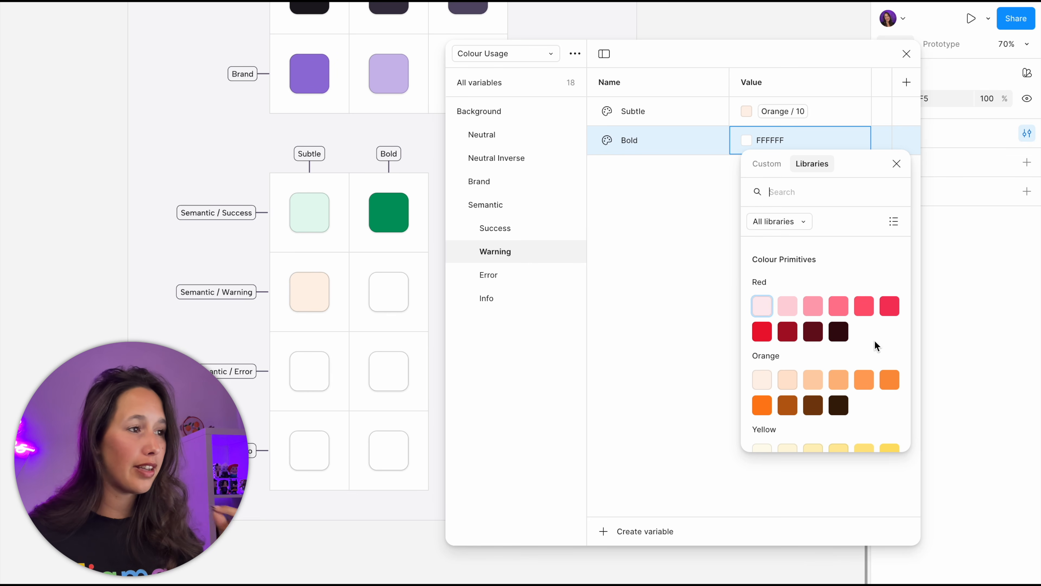
{"action": "left_click", "coordinate": [762, 404]}
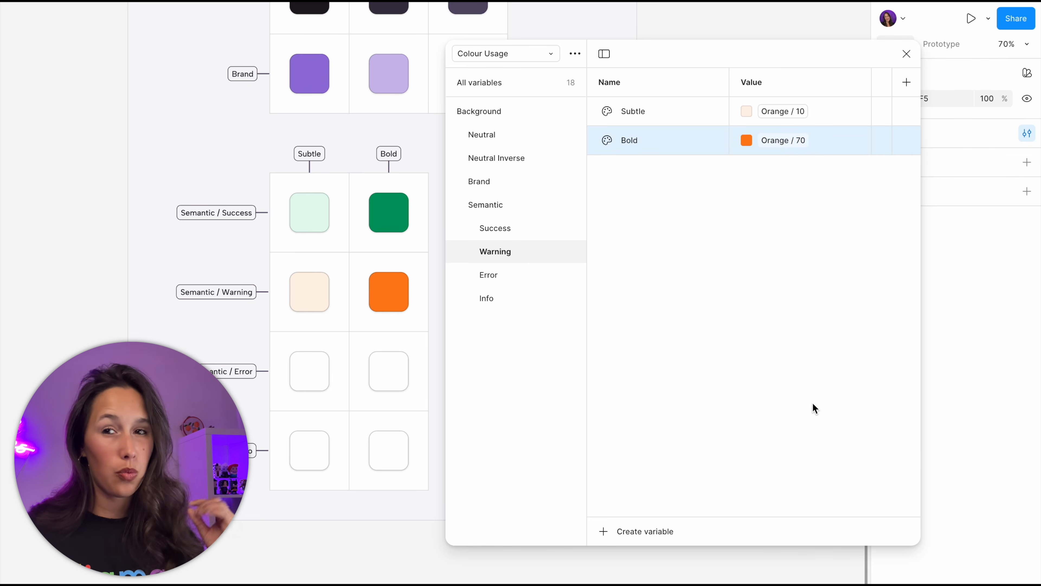
In the Semantic Error group, assign primitive Red / 10 to Subtle and Red / 70 to Bold
{"action": "left_click", "coordinate": [514, 273]}
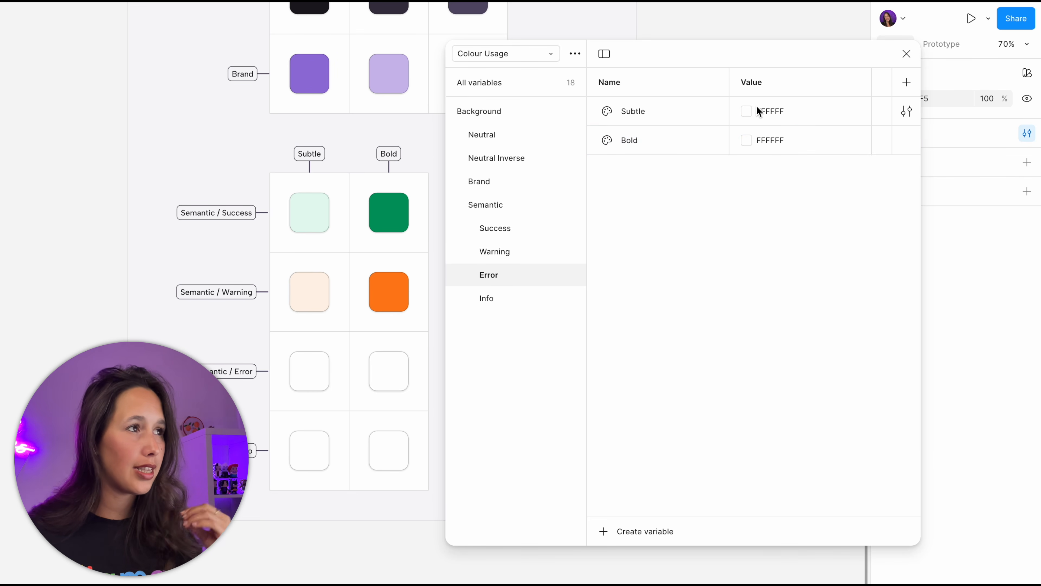
{"action": "left_click", "coordinate": [750, 109]}
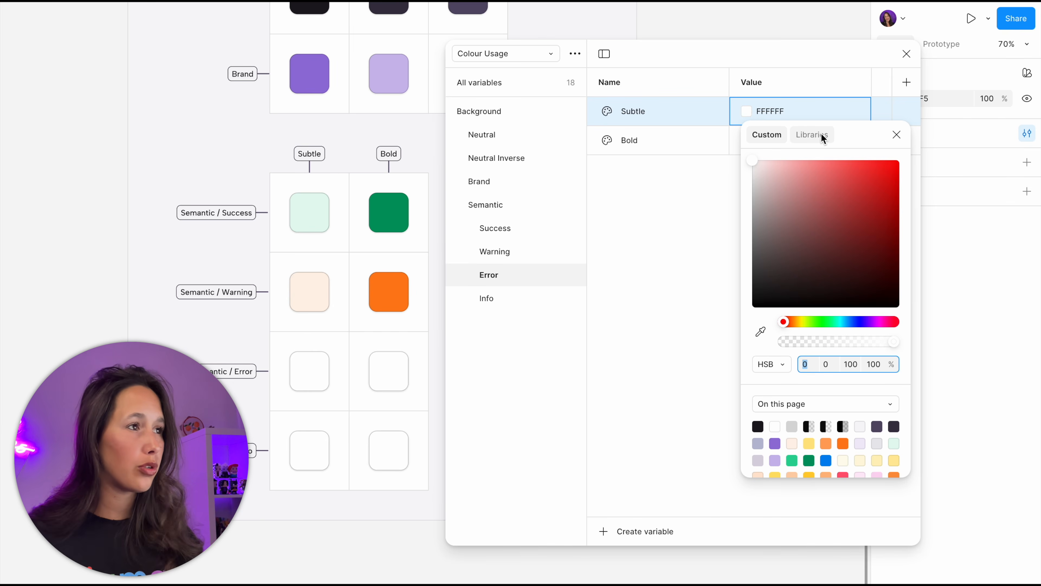
{"action": "left_click", "coordinate": [821, 133]}
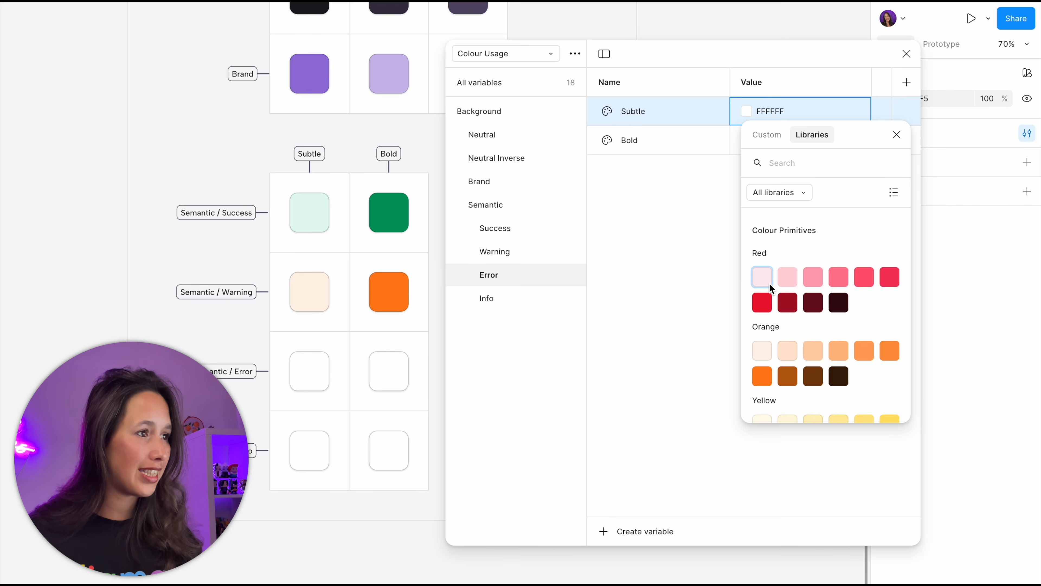
{"action": "left_click", "coordinate": [762, 277]}
{"action": "left_click", "coordinate": [755, 142]}
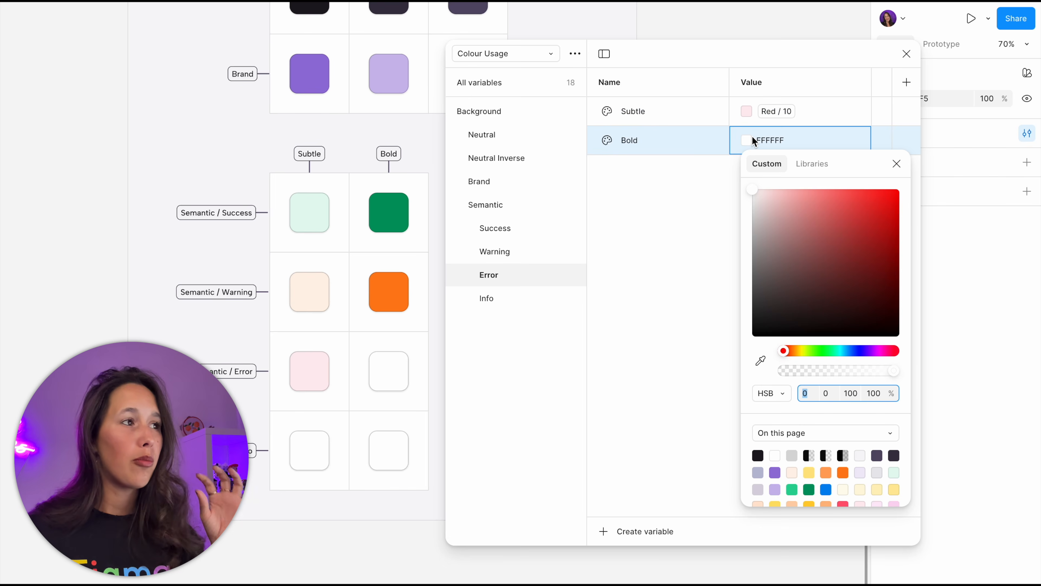
{"action": "left_click", "coordinate": [804, 160]}
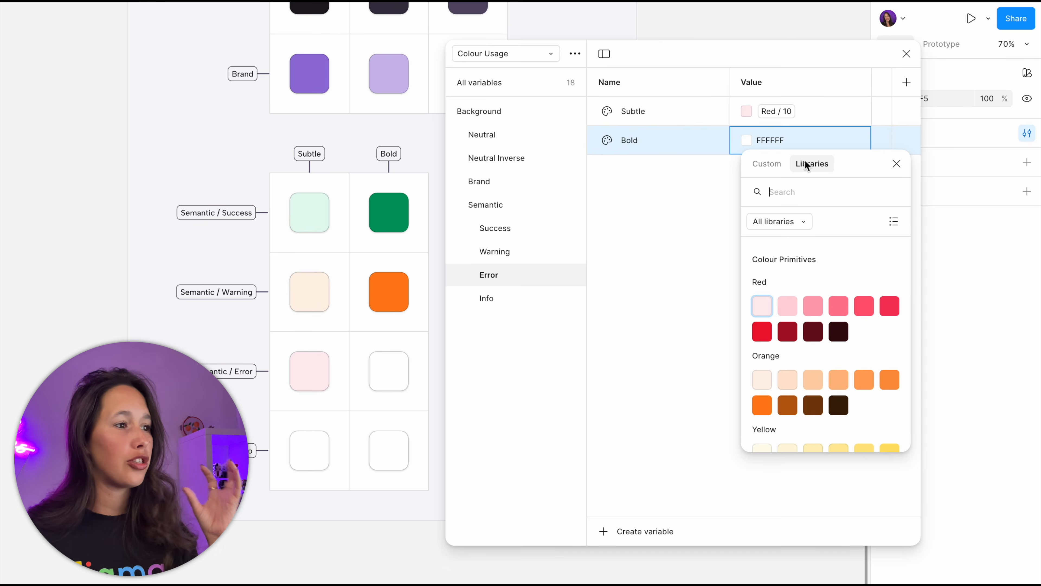
{"action": "left_click", "coordinate": [814, 332]}
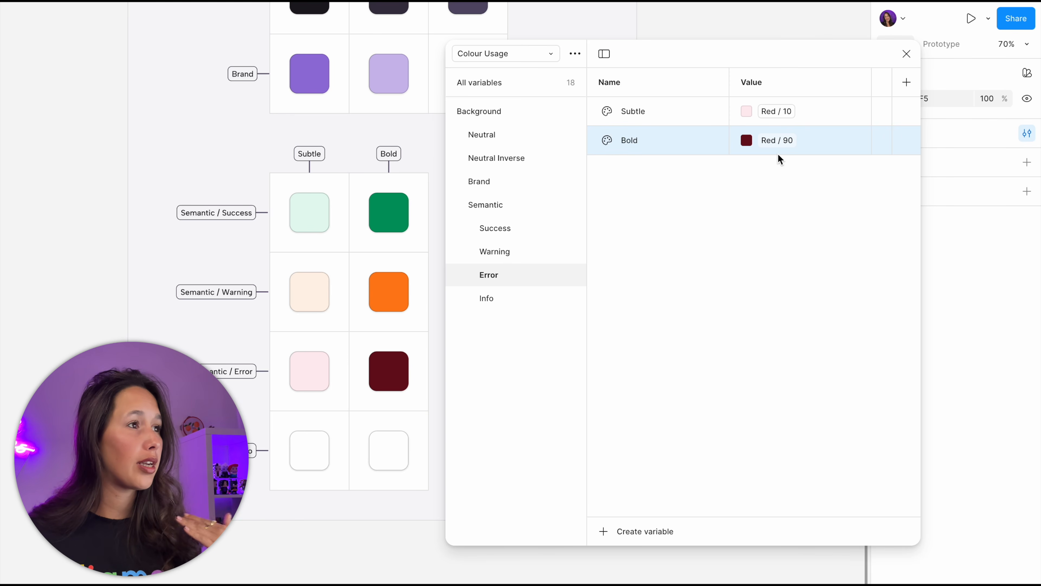
{"action": "left_click", "coordinate": [776, 143]}
{"action": "left_click", "coordinate": [757, 336]}
In the Semantic Info group, assign primitive Blue / 10 to Subtle and Blue / 70 to Bold
{"action": "left_click", "coordinate": [503, 300]}
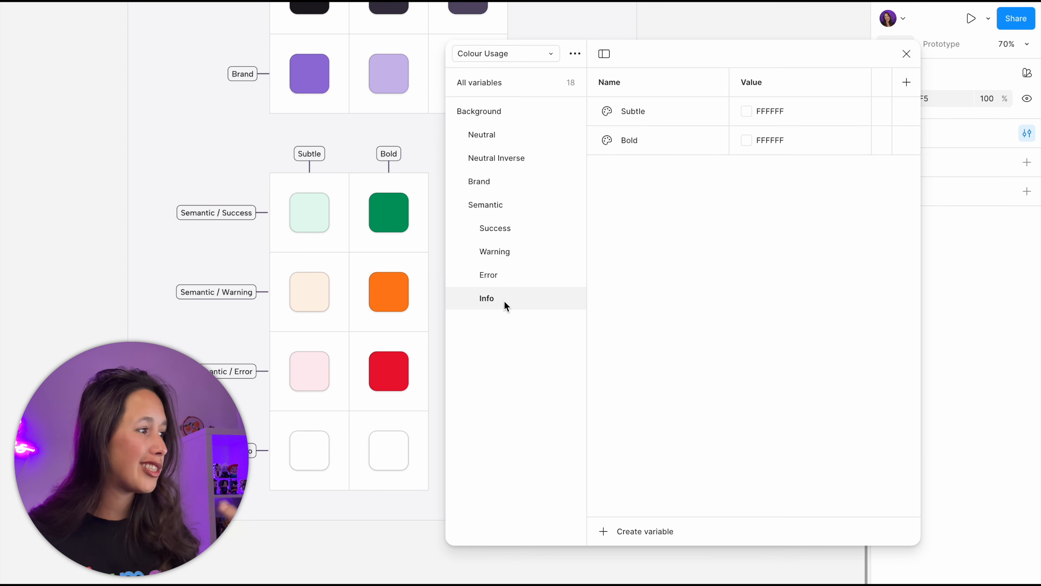
{"action": "left_click", "coordinate": [746, 111]}
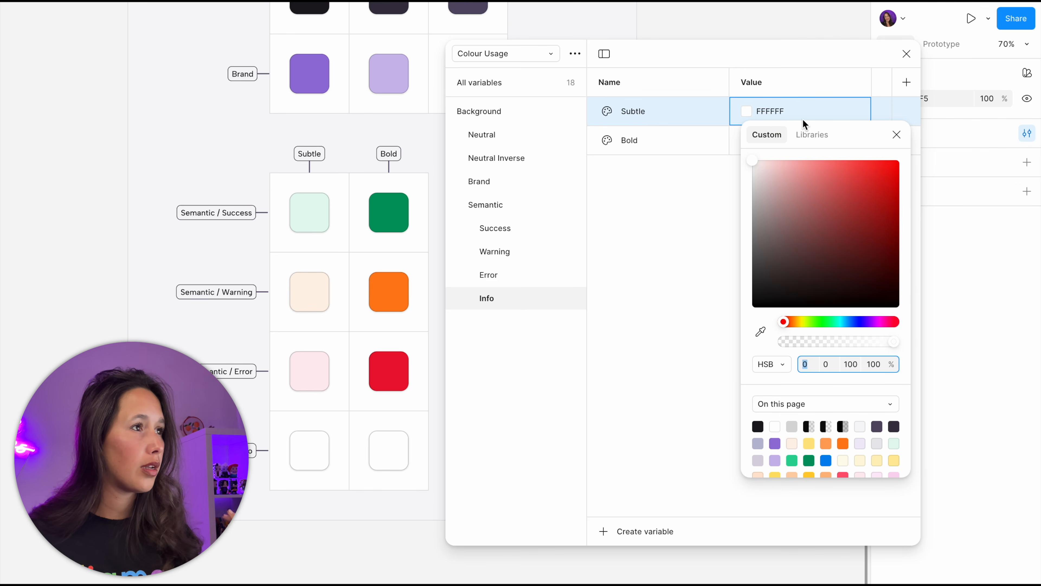
{"action": "left_click", "coordinate": [811, 135]}
{"action": "scroll", "coordinate": [761, 328], "scroll_direction": "down", "scroll_amount": 5}
{"action": "left_click", "coordinate": [758, 251]}
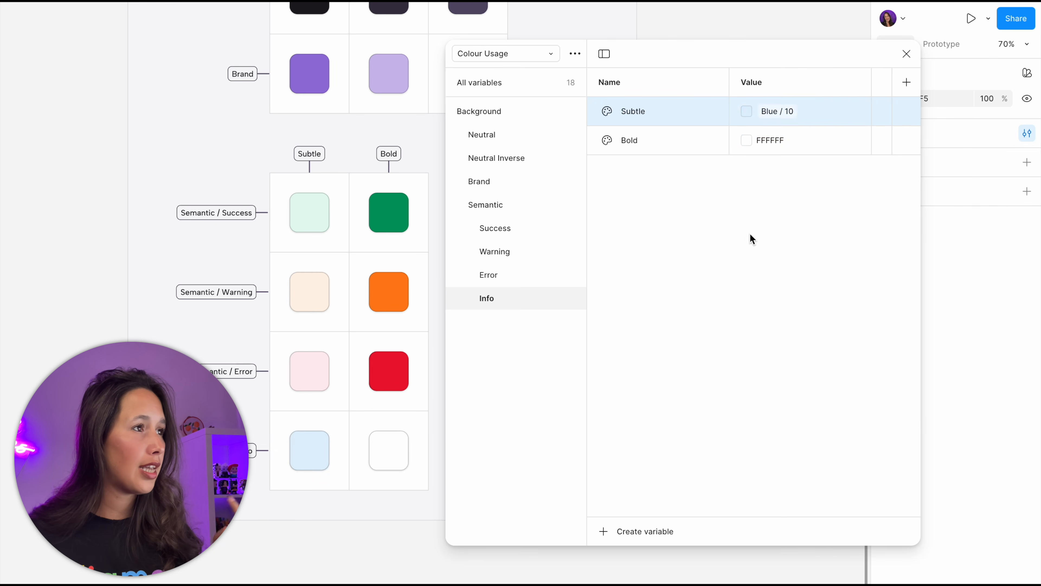
{"action": "left_click", "coordinate": [752, 141]}
{"action": "left_click", "coordinate": [811, 162]}
{"action": "scroll", "coordinate": [803, 339], "scroll_direction": "down", "scroll_amount": 2}
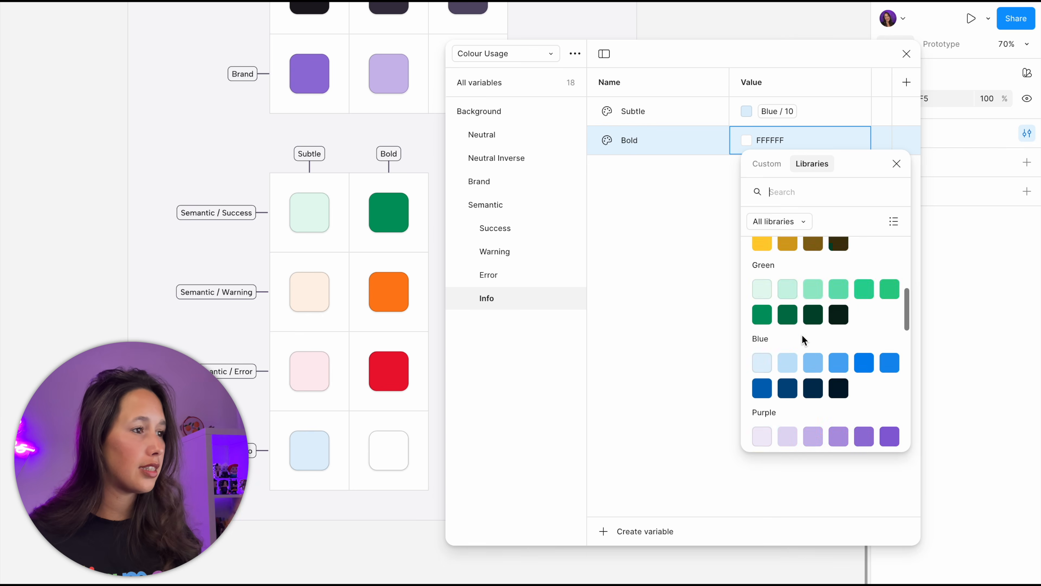
{"action": "left_click", "coordinate": [762, 388]}
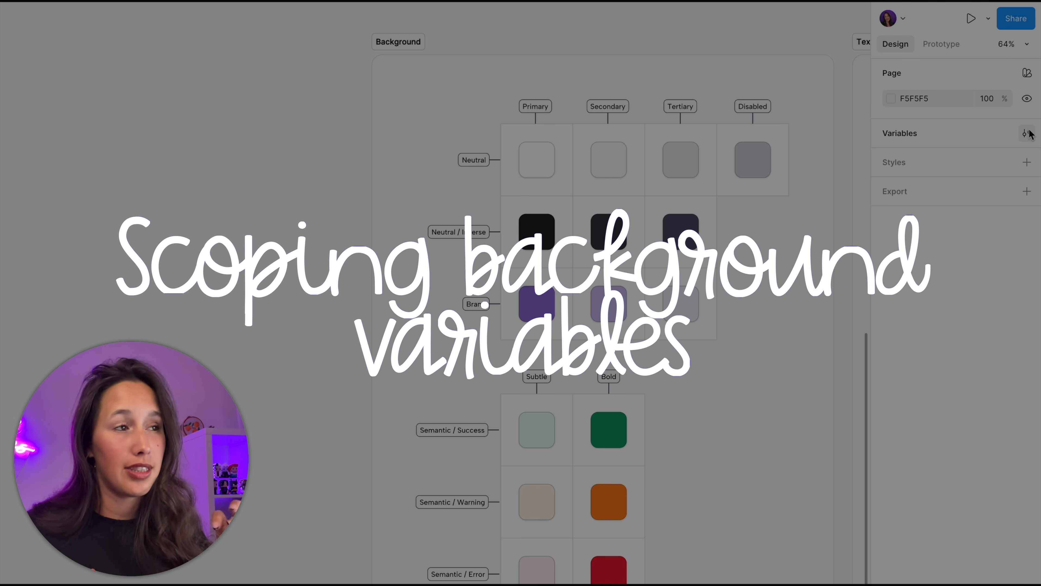
Select all variables in the Background group and clear their color scope by disabling Show in all supported properties
{"action": "left_click", "coordinate": [1026, 134]}
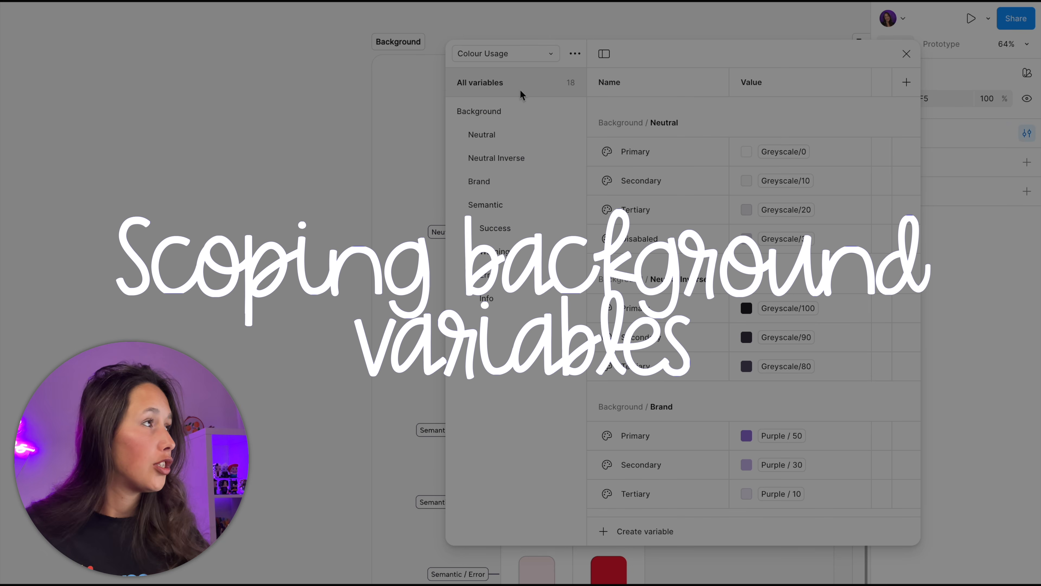
{"action": "left_click", "coordinate": [495, 109]}
{"action": "left_click", "coordinate": [678, 151]}
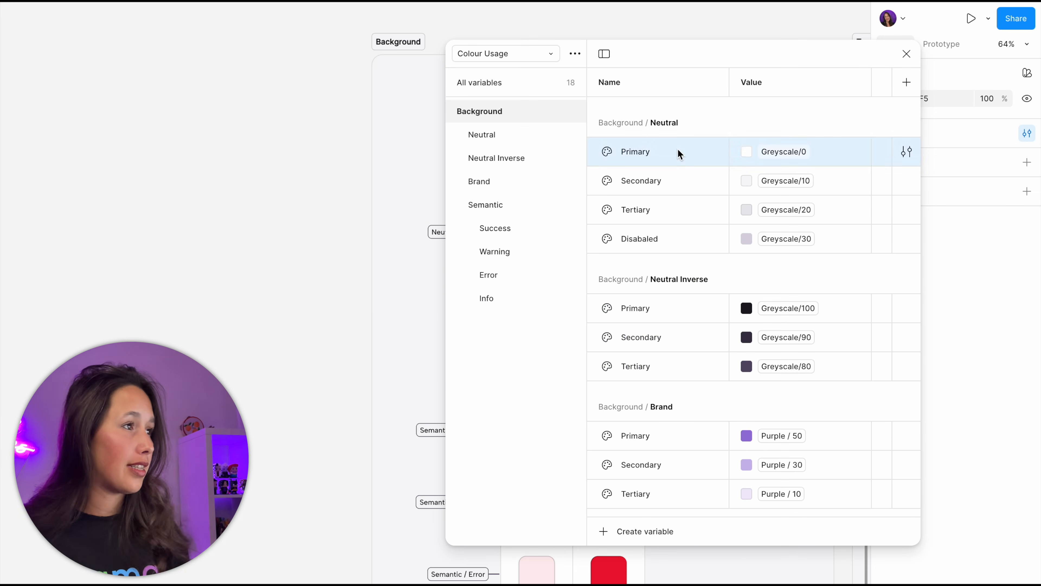
{"action": "scroll", "coordinate": [677, 151], "scroll_direction": "down", "scroll_amount": 10}
{"action": "left_click", "coordinate": [664, 511], "text": "shift"}
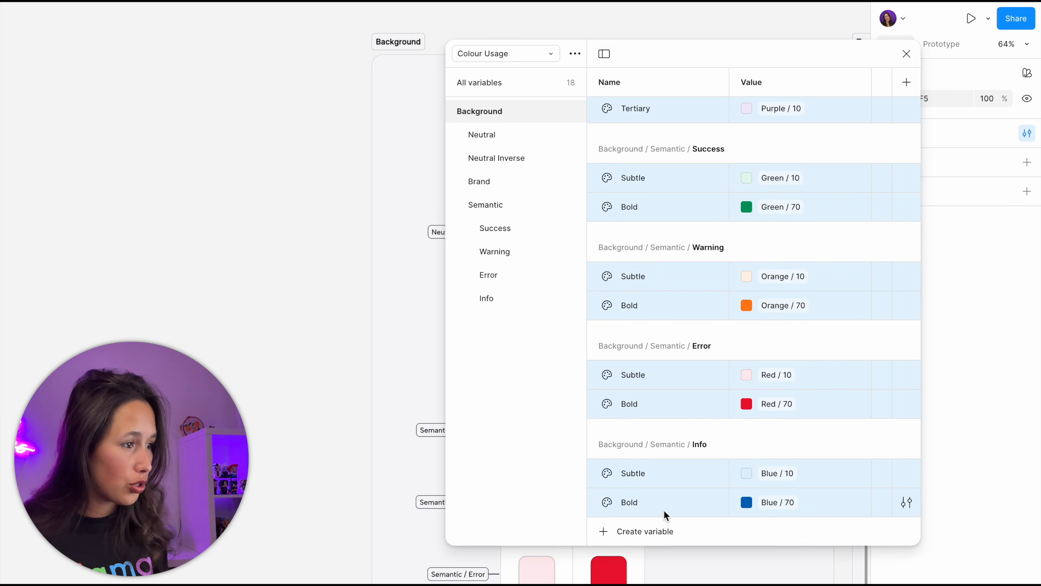
{"action": "right_click", "coordinate": [682, 491]}
{"action": "left_click", "coordinate": [733, 562]}
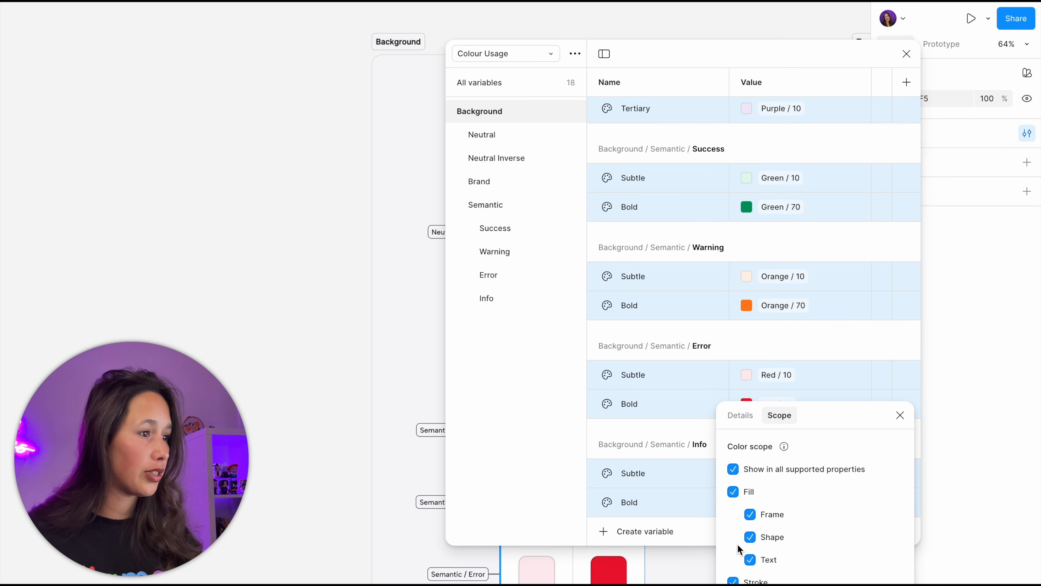
{"action": "left_click_drag", "start_coordinate": [843, 420], "coordinate": [837, 159]}
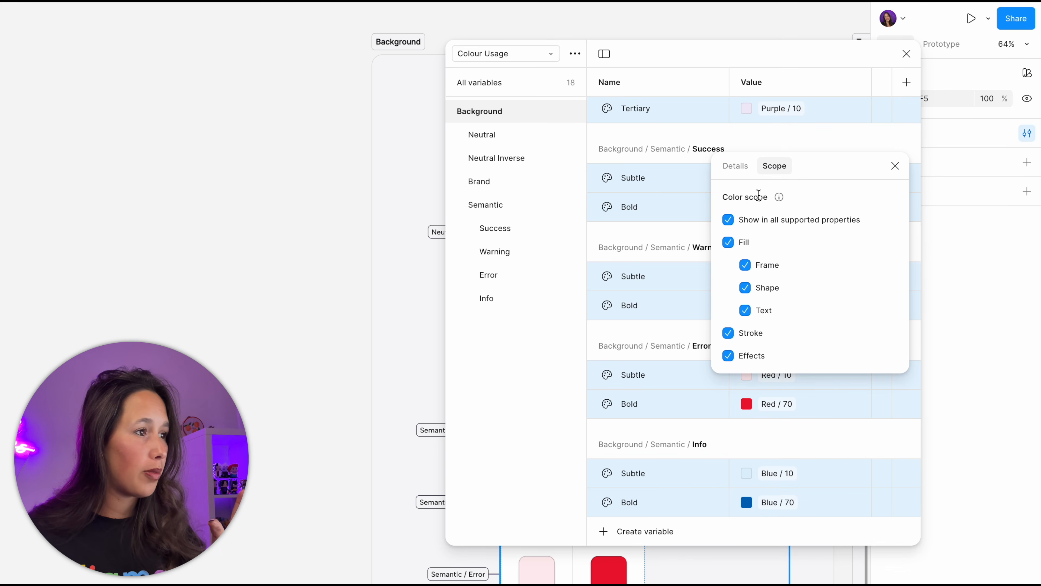
{"action": "left_click", "coordinate": [729, 221]}
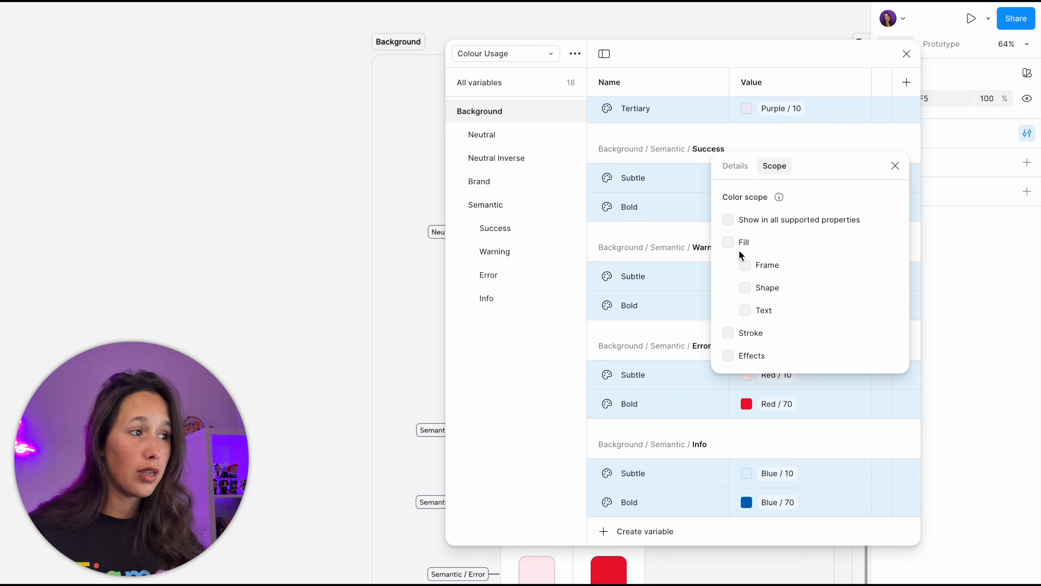
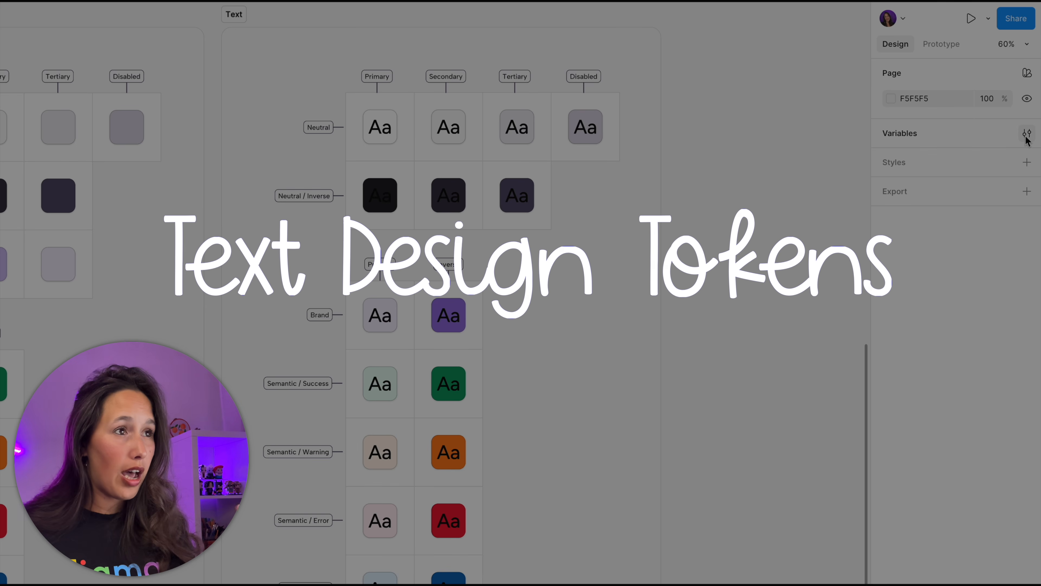
Create a color variable named Text / Neutral / Primary in the Colour Usage collection
{"action": "left_click", "coordinate": [1027, 134]}
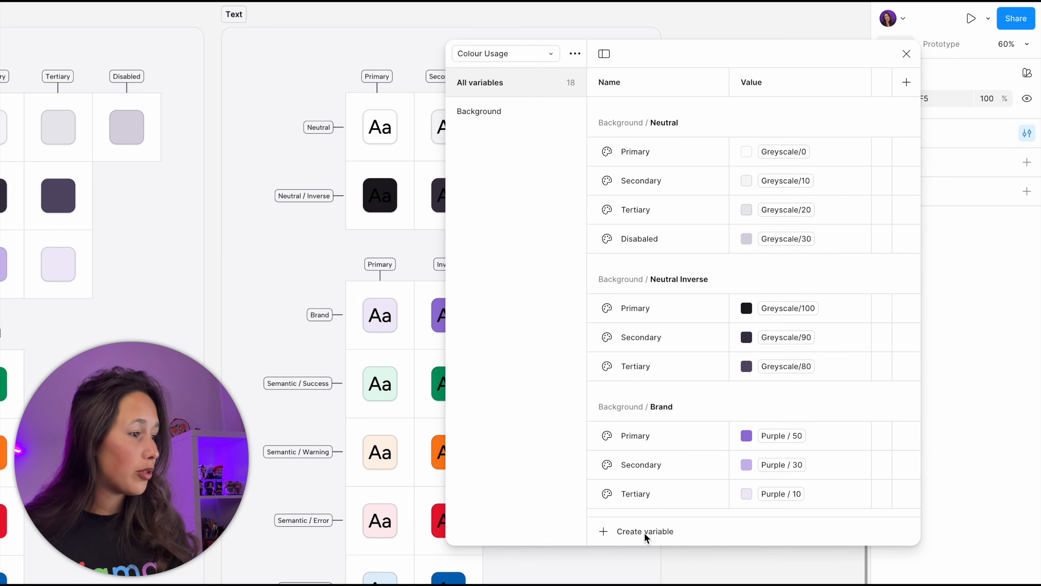
{"action": "left_click", "coordinate": [645, 532]}
{"action": "left_click", "coordinate": [655, 553]}
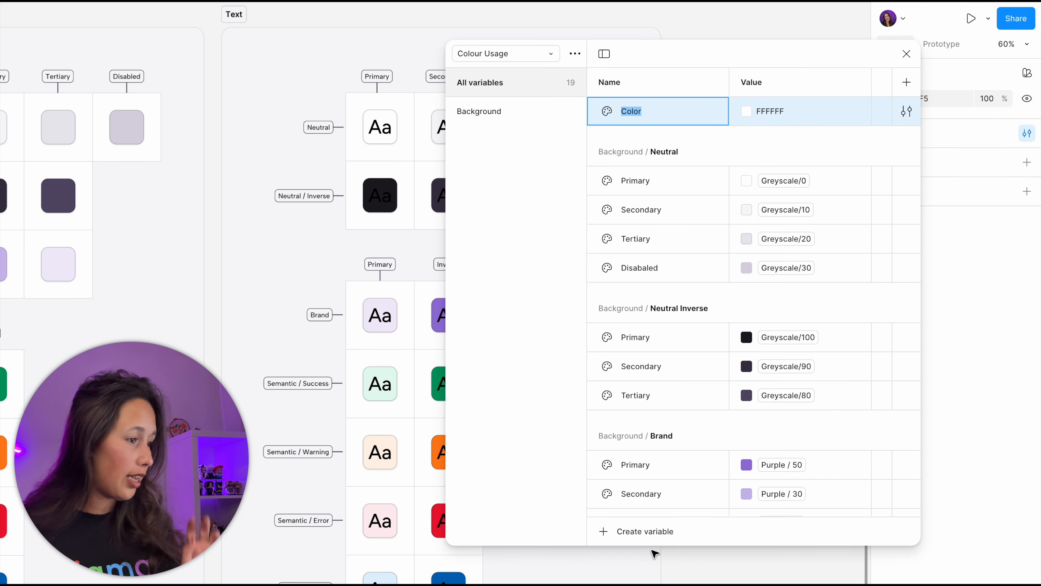
{"action": "type", "text": "Text / Neutral / Prima"}
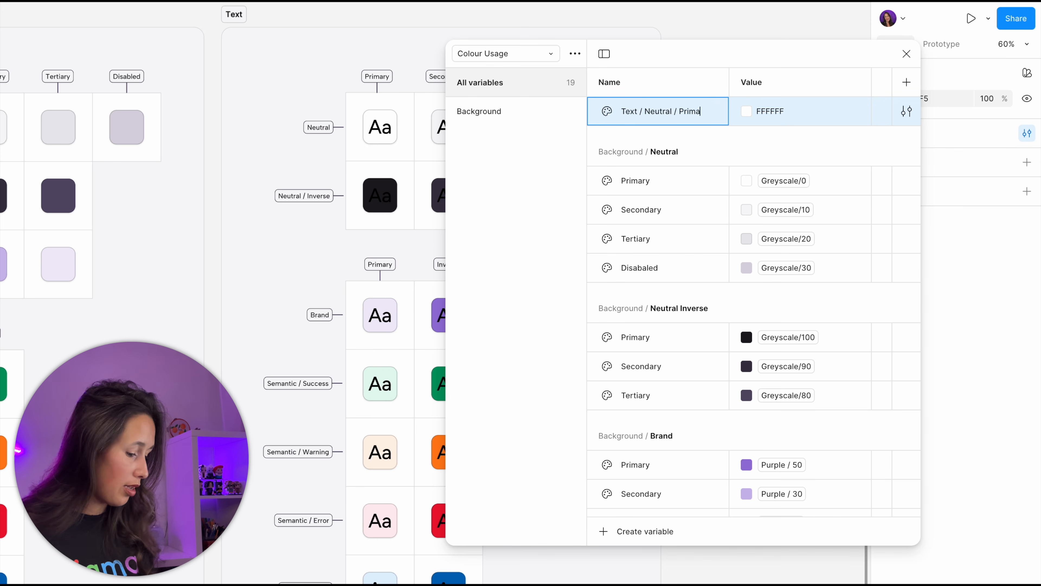
{"action": "type", "text": "ry"}
{"action": "key", "text": "Return"}
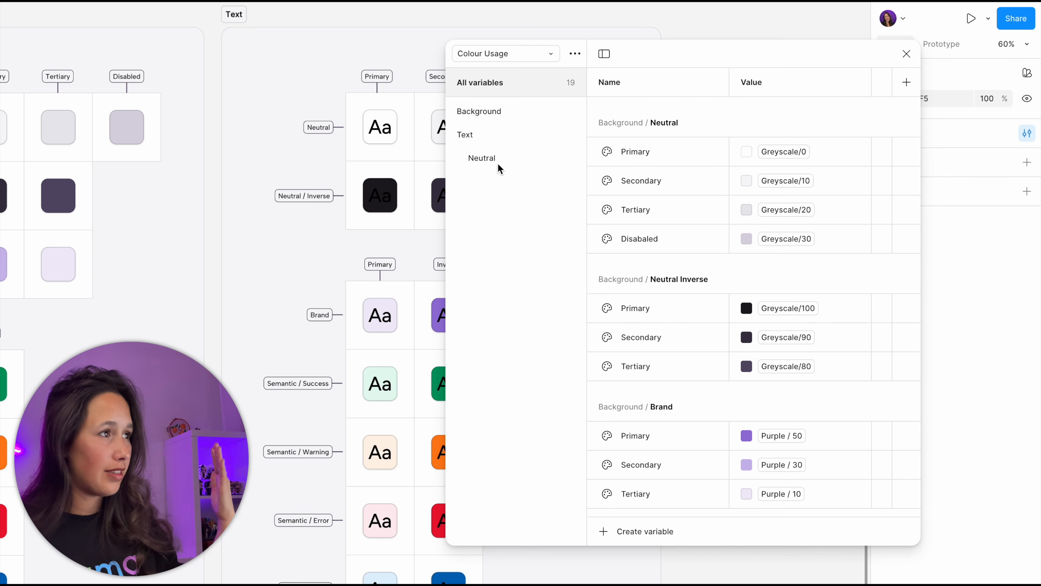
Open the Text / Neutral group and select its Primary color variable
{"action": "left_click", "coordinate": [484, 117]}
{"action": "left_click", "coordinate": [492, 159]}
{"action": "left_click", "coordinate": [640, 109]}
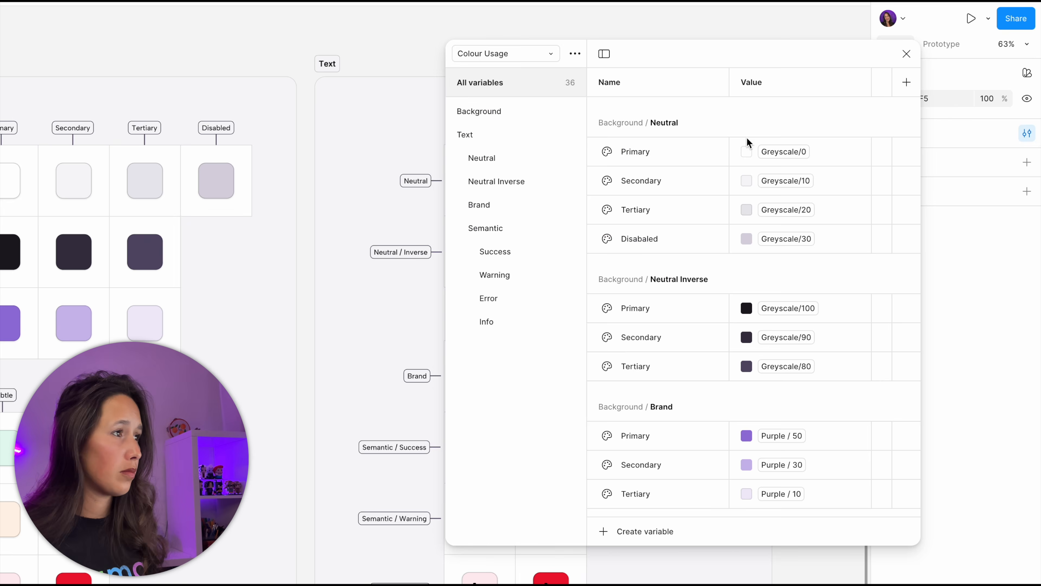
Link the fills of the Semantic Aa text samples to their matching Text color variables
{"action": "left_click", "coordinate": [1007, 484]}
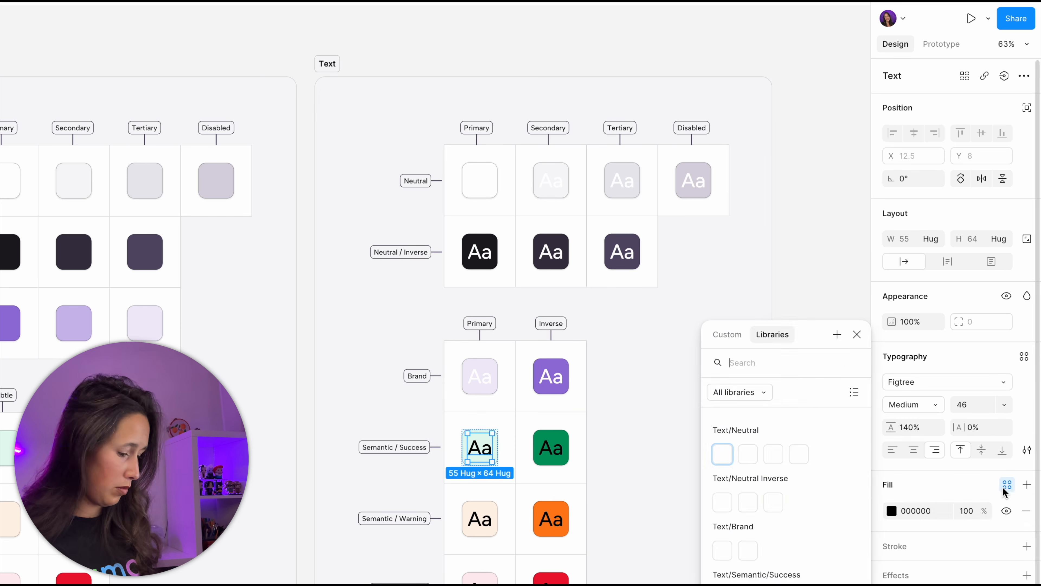
{"action": "type", "text": "ss"}
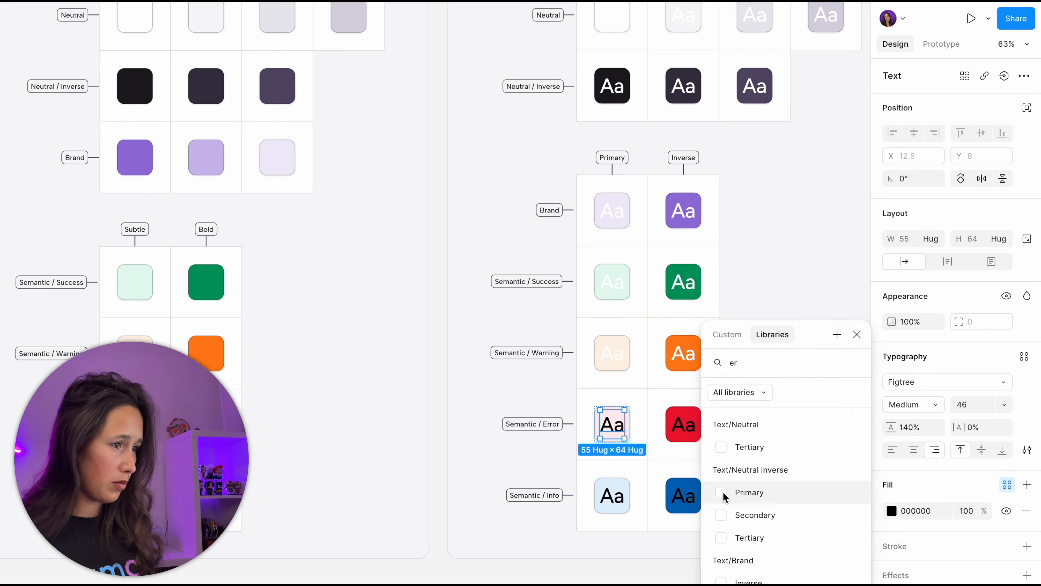
{"action": "left_click", "coordinate": [723, 496]}
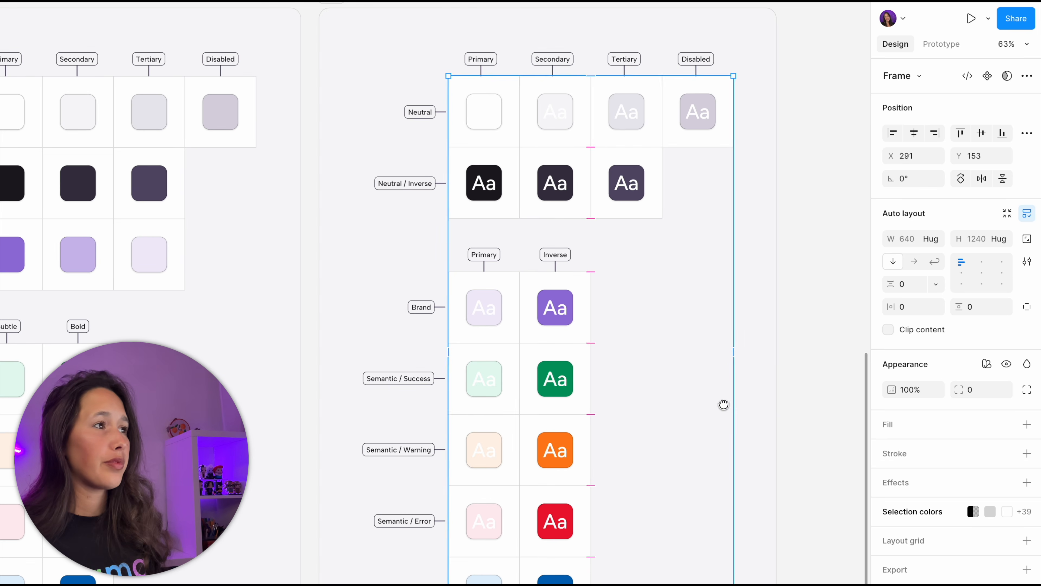
{"action": "left_click", "coordinate": [791, 365]}
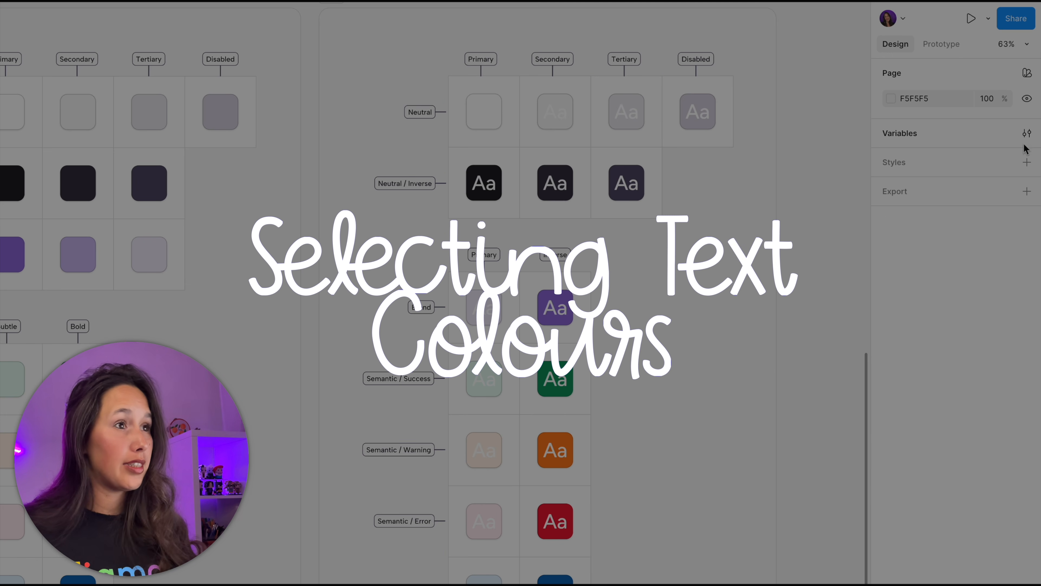
In the Text / Neutral group of the Colour Usage collection, assign primitive Greyscale/100 to Primary
{"action": "left_click", "coordinate": [1027, 133]}
{"action": "left_click", "coordinate": [476, 134]}
{"action": "left_click", "coordinate": [481, 158]}
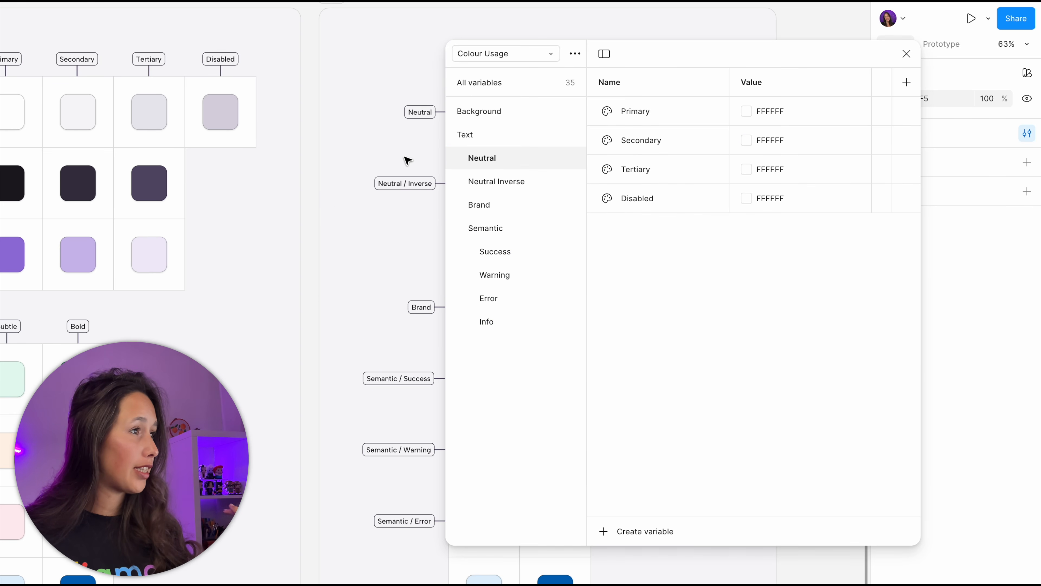
{"action": "scroll", "coordinate": [244, 275], "scroll_direction": "right", "scroll_amount": 5}
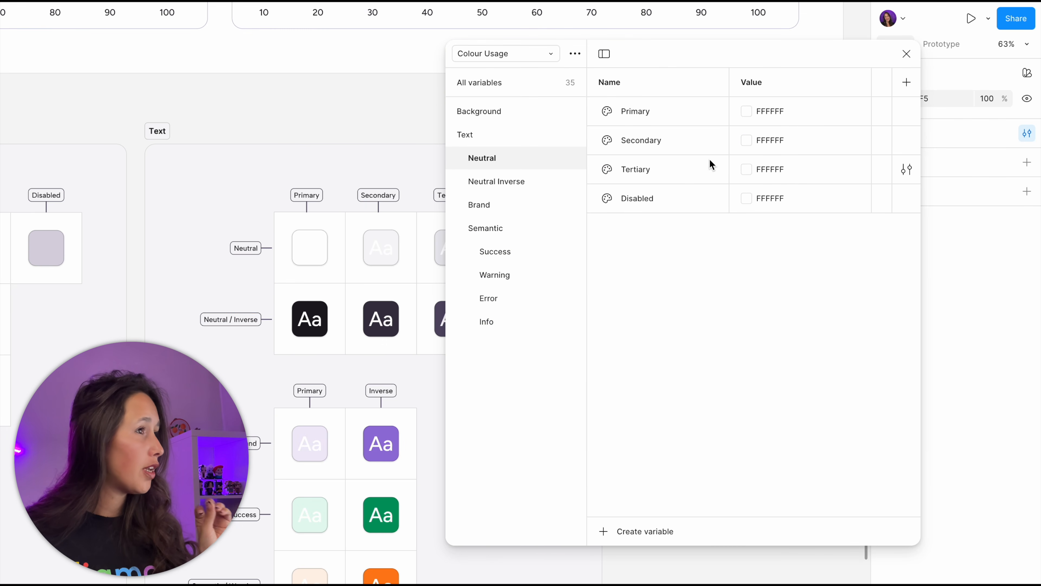
{"action": "left_click", "coordinate": [746, 111]}
{"action": "left_click", "coordinate": [746, 111]}
{"action": "left_click", "coordinate": [811, 134]}
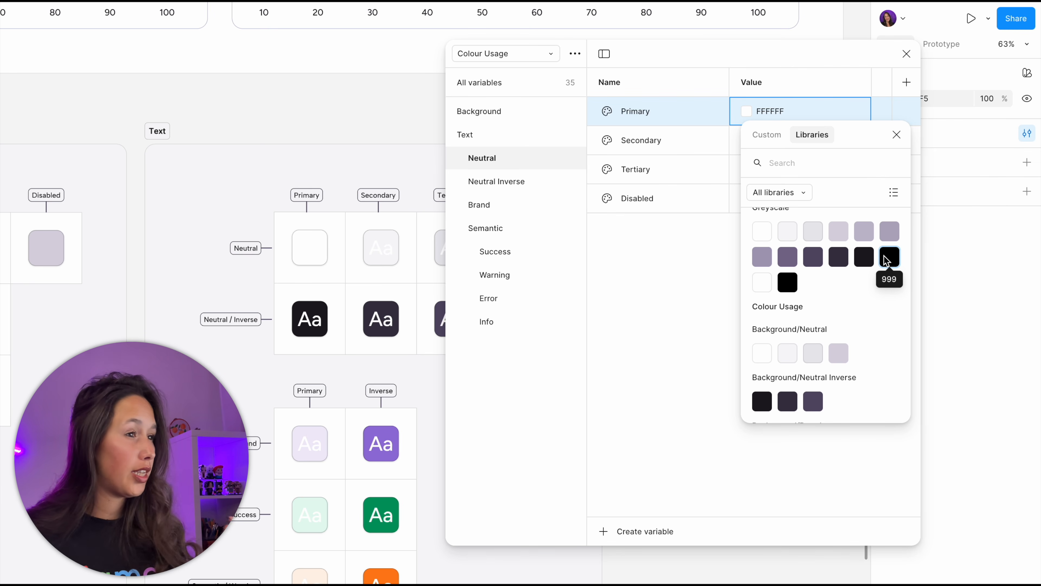
{"action": "left_click", "coordinate": [863, 259]}
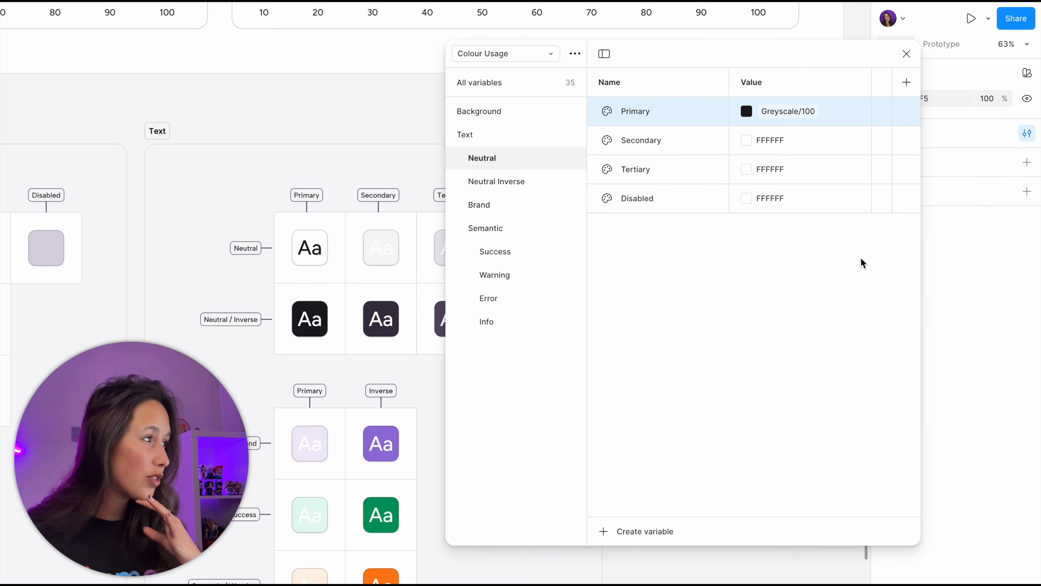
In the Text / Neutral group, show the library colors as a list and assign primitive Greyscale/80 to Secondary
{"action": "scroll", "coordinate": [390, 256], "scroll_direction": "up", "scroll_amount": 5}
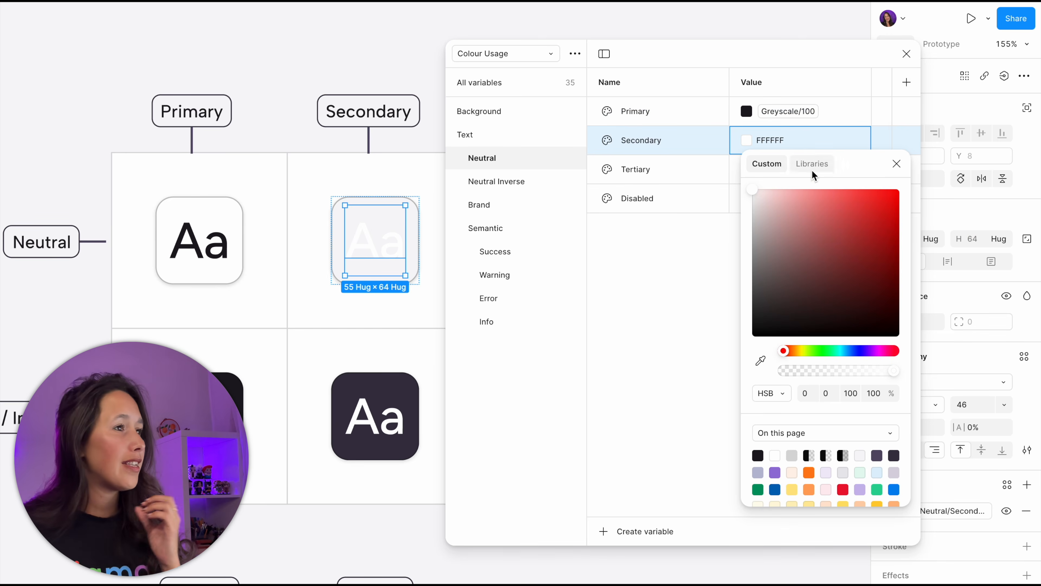
{"action": "left_click", "coordinate": [812, 170]}
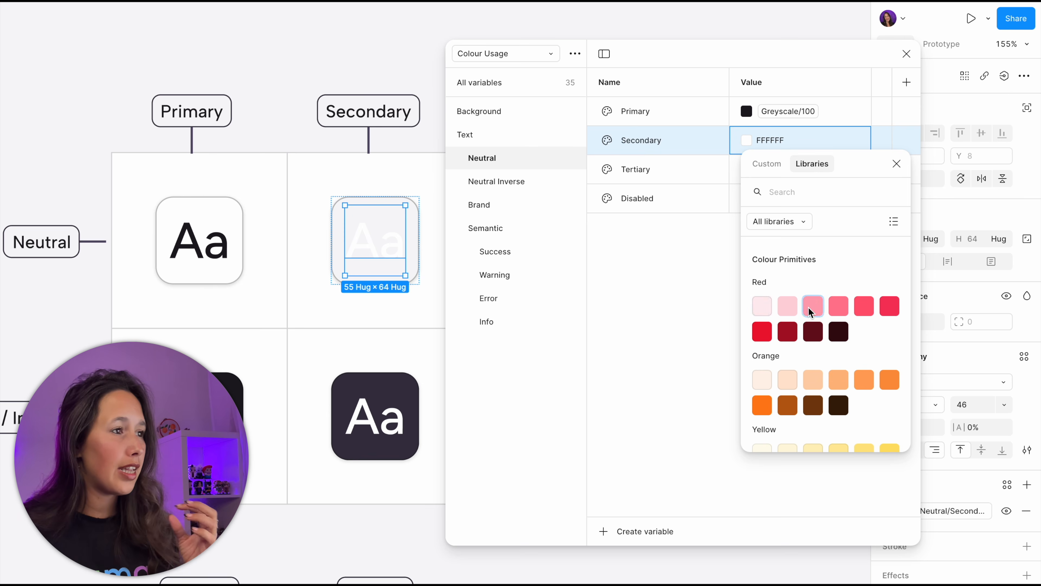
{"action": "scroll", "coordinate": [812, 311], "scroll_direction": "down", "scroll_amount": 5}
{"action": "scroll", "coordinate": [816, 314], "scroll_direction": "down", "scroll_amount": 6}
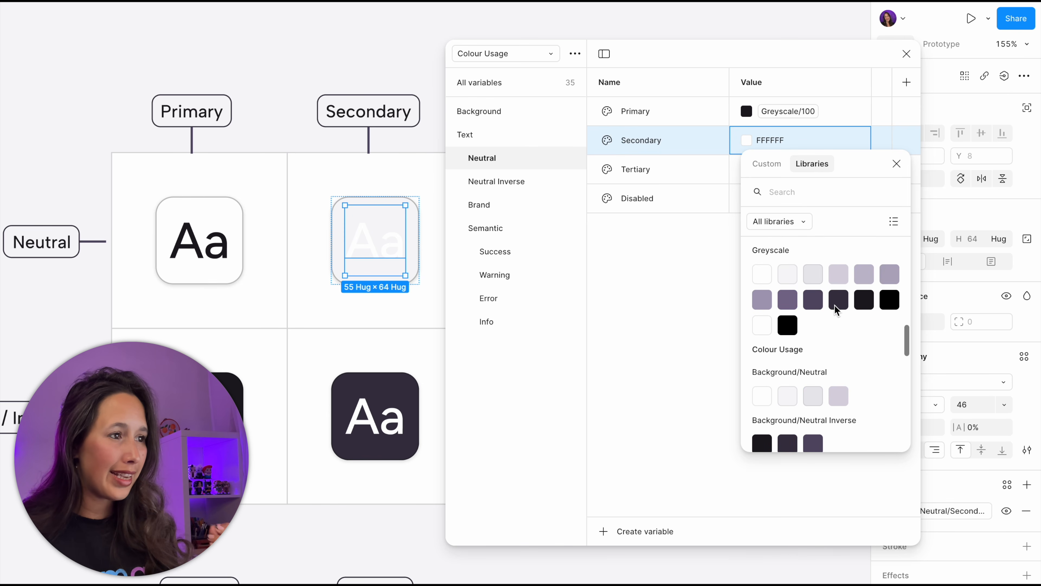
{"action": "left_click", "coordinate": [891, 230]}
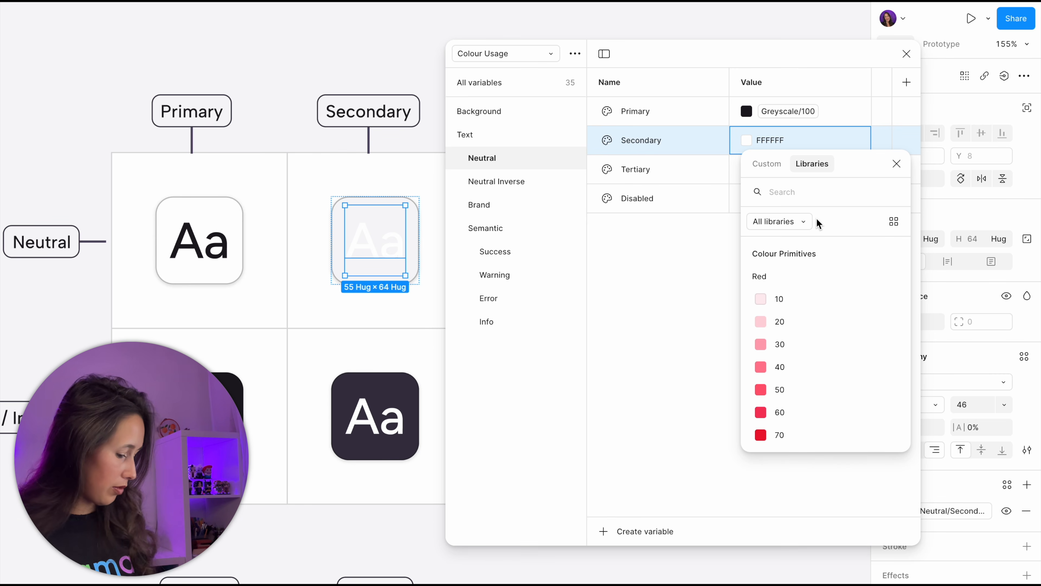
{"action": "type", "text": "grey"}
{"action": "scroll", "coordinate": [817, 340], "scroll_direction": "down", "scroll_amount": 3}
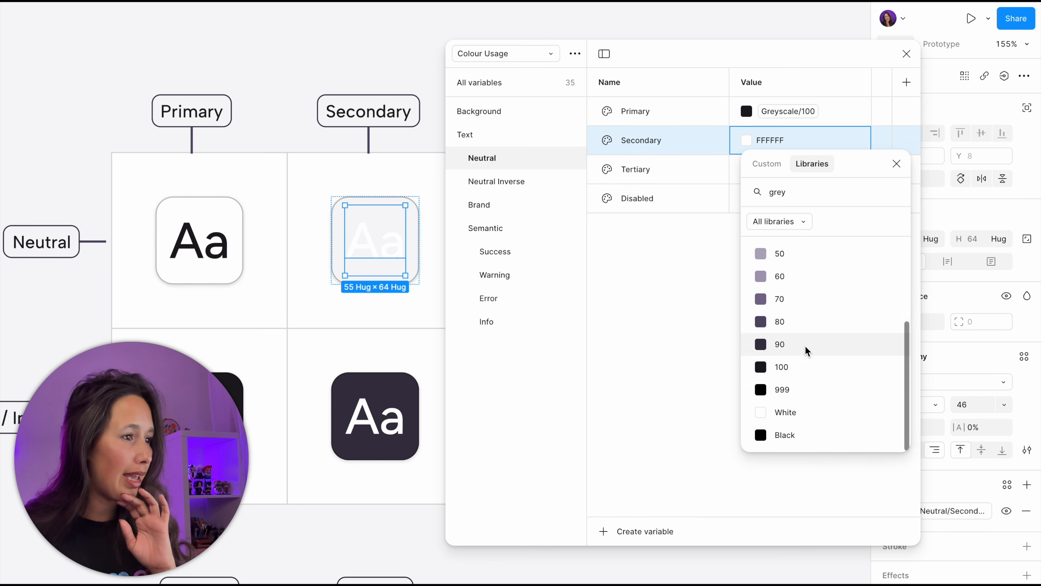
{"action": "left_click", "coordinate": [811, 316]}
In the Text / Neutral group, assign primitive Greyscale/70 to Tertiary
{"action": "scroll", "coordinate": [345, 201], "scroll_direction": "right", "scroll_amount": 3}
{"action": "left_click", "coordinate": [205, 155]}
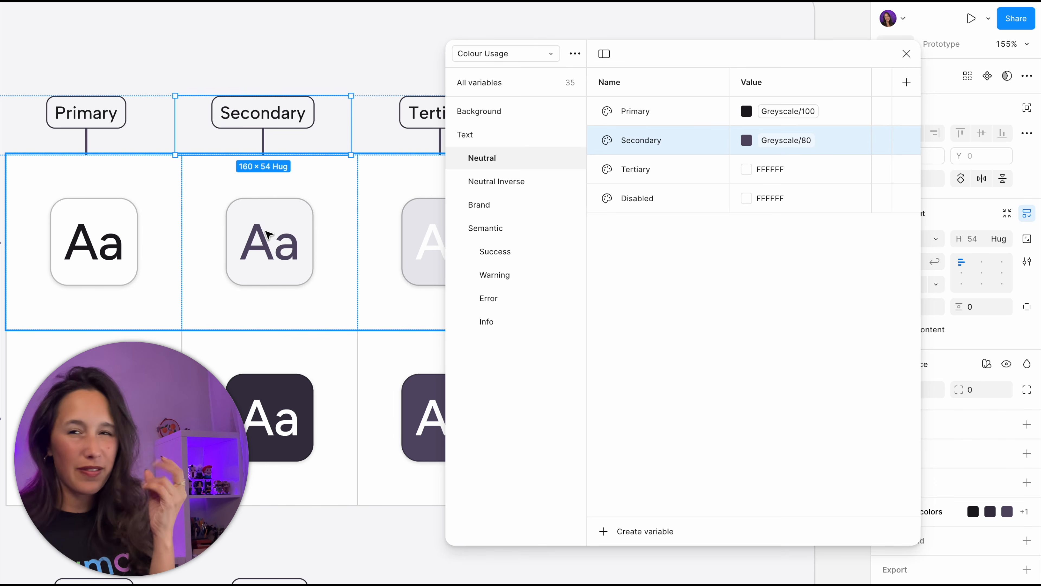
{"action": "left_click", "coordinate": [432, 254]}
{"action": "scroll", "coordinate": [374, 247], "scroll_direction": "right", "scroll_amount": 3}
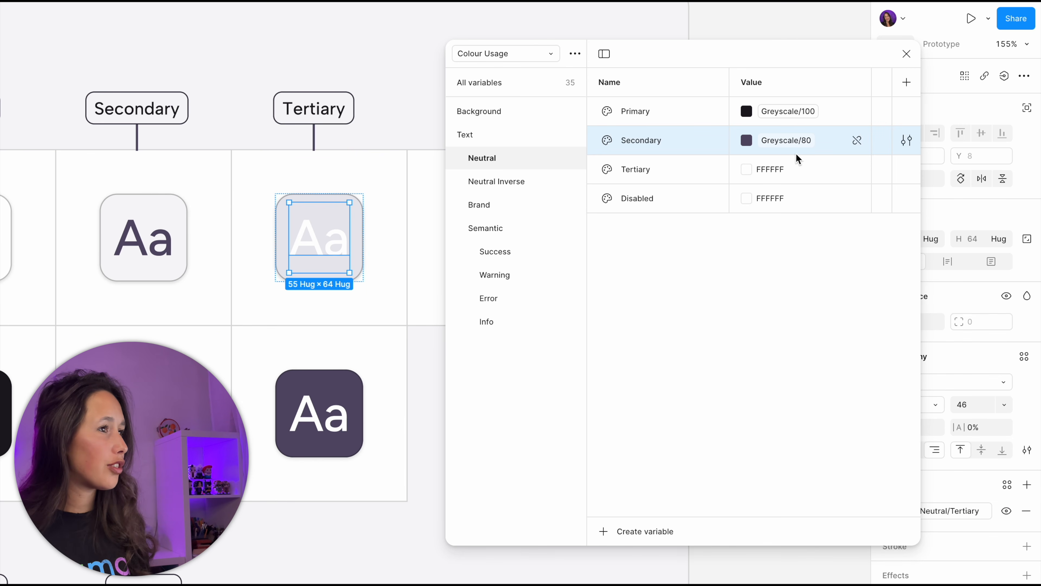
{"action": "left_click", "coordinate": [758, 171]}
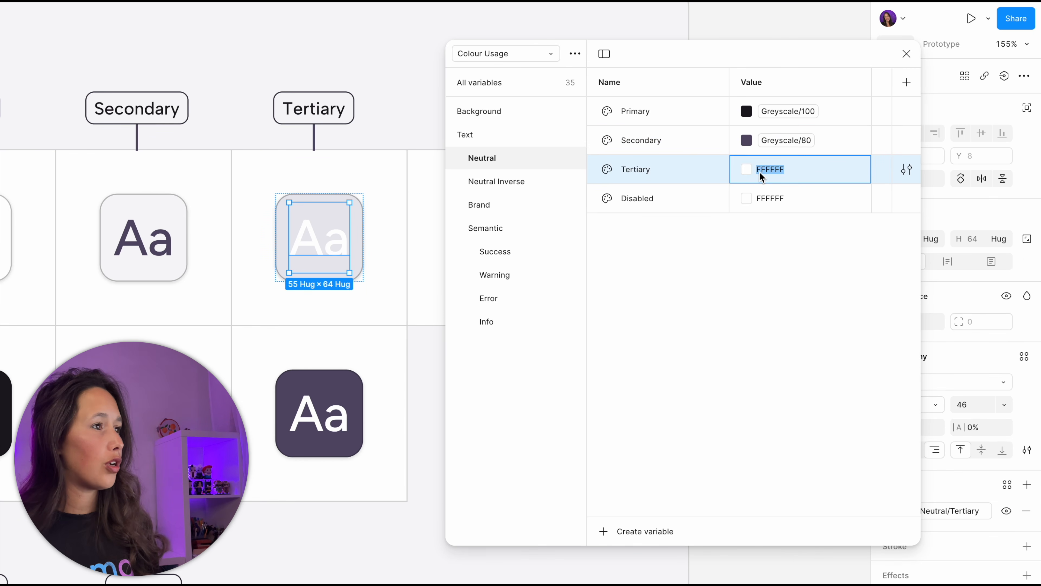
{"action": "left_click", "coordinate": [751, 171]}
{"action": "left_click", "coordinate": [809, 191]}
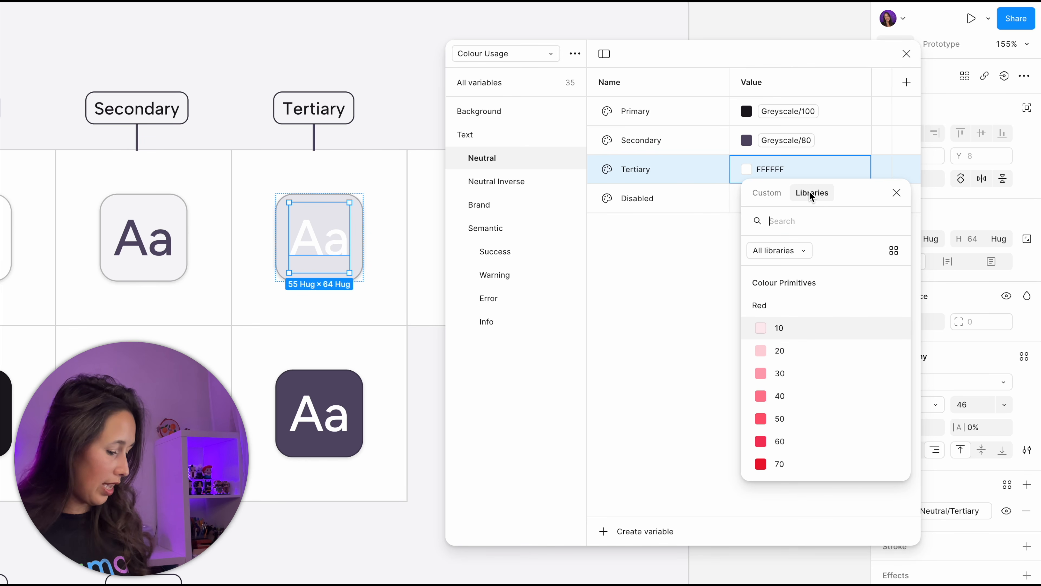
{"action": "type", "text": "grey"}
{"action": "left_click", "coordinate": [779, 463]}
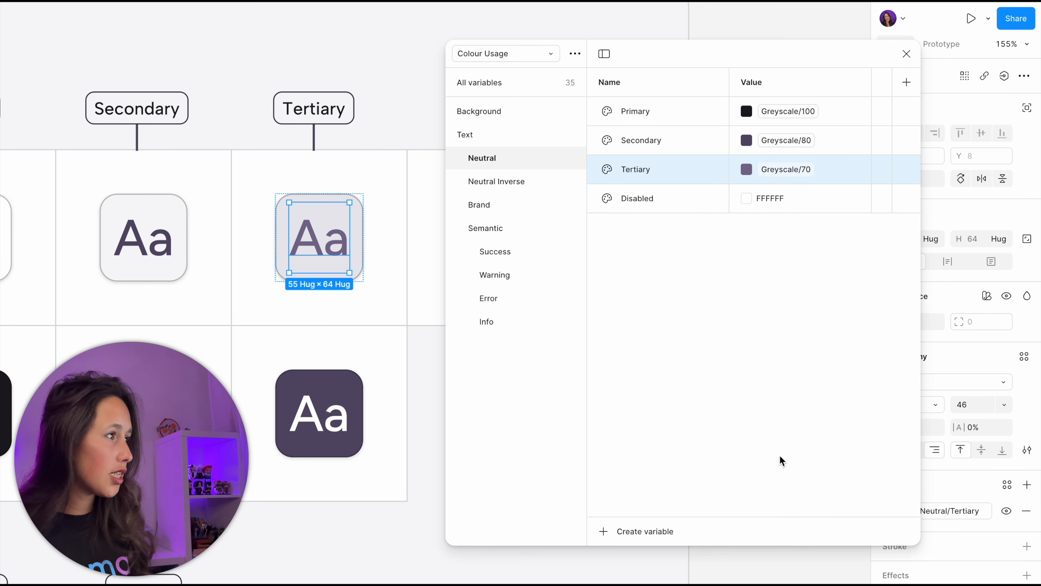
In the Text / Neutral group, assign primitive Greyscale/50 to Disabled
{"action": "left_click", "coordinate": [363, 151]}
{"action": "scroll", "coordinate": [287, 143], "scroll_direction": "right", "scroll_amount": 5}
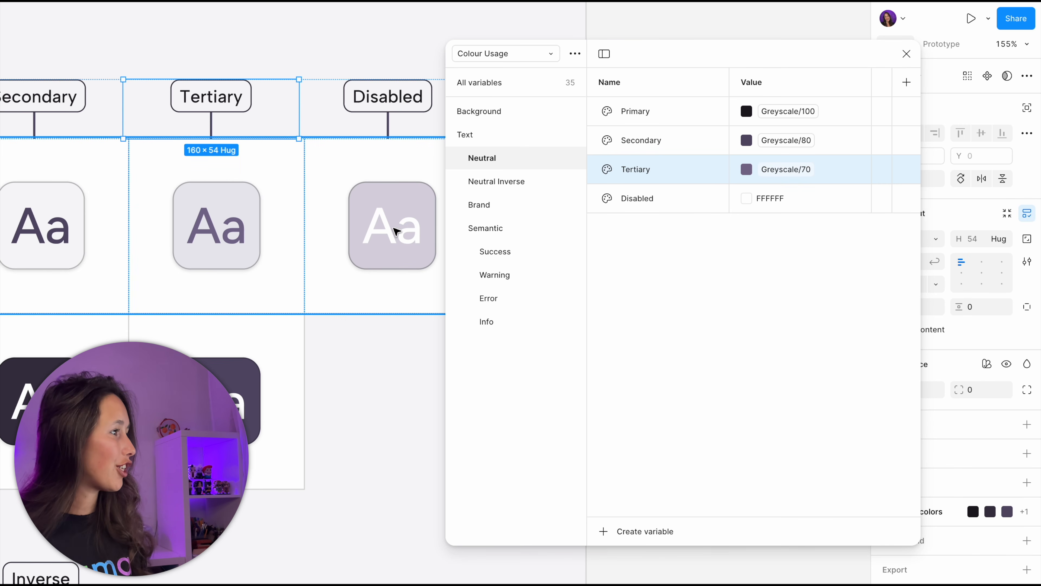
{"action": "left_click", "coordinate": [375, 223]}
{"action": "left_click", "coordinate": [749, 195]}
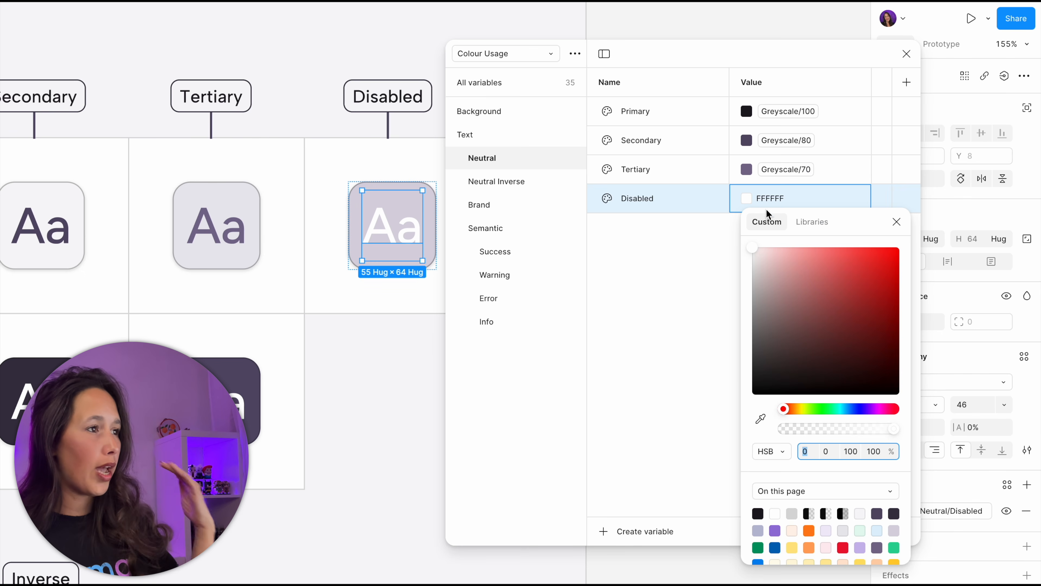
{"action": "left_click", "coordinate": [808, 225]}
{"action": "type", "text": "grey"}
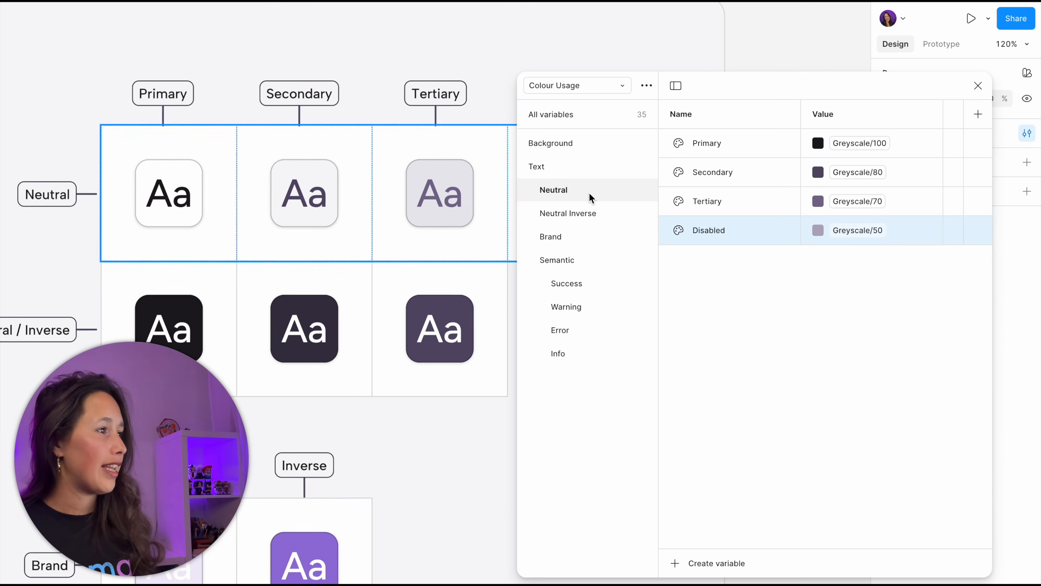
{"action": "left_click", "coordinate": [588, 208]}
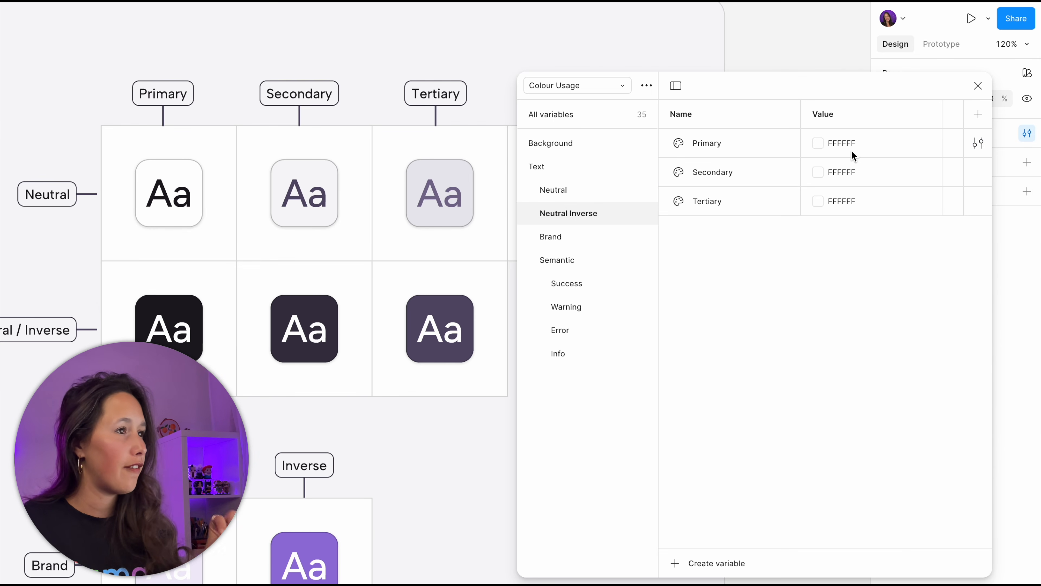
{"action": "left_click", "coordinate": [820, 144]}
{"action": "left_click", "coordinate": [876, 168]}
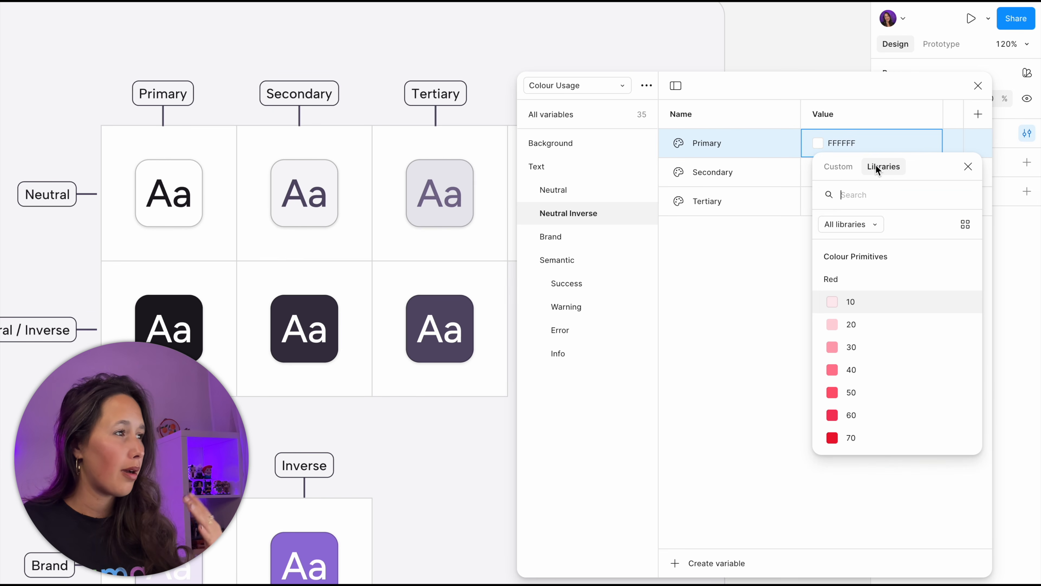
Show all Text variables and assign primitive Greyscale/10 to Primary in the Neutral Inverse group
{"action": "left_click", "coordinate": [559, 171]}
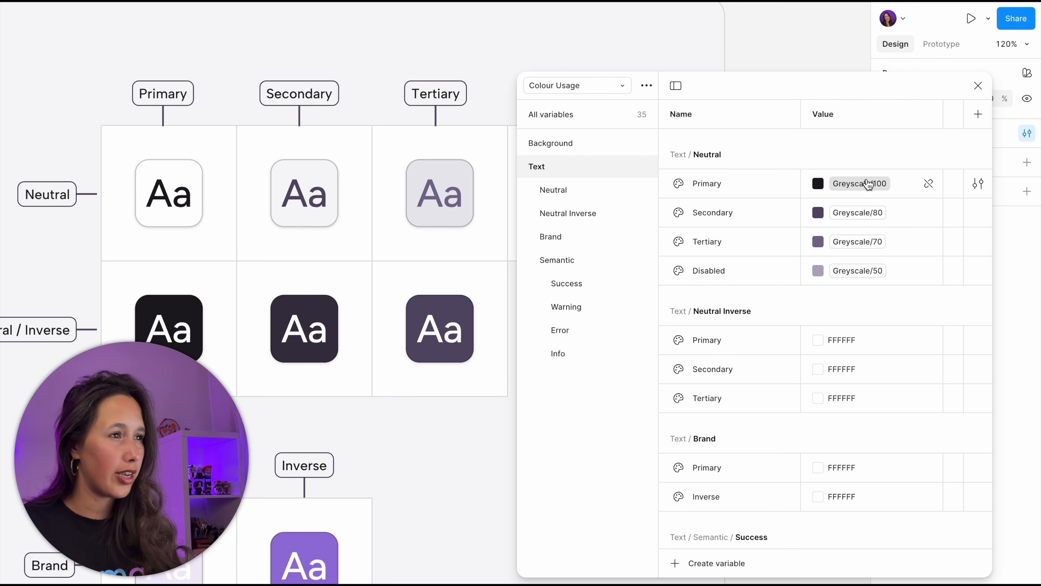
{"action": "left_click", "coordinate": [822, 339]}
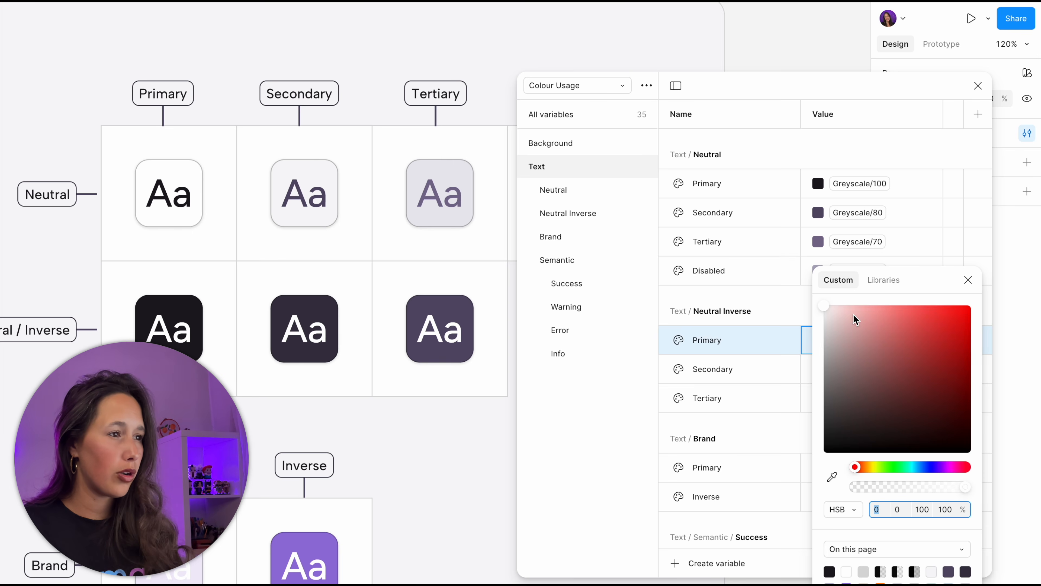
{"action": "left_click", "coordinate": [876, 281]}
{"action": "scroll", "coordinate": [872, 426], "scroll_direction": "down", "scroll_amount": 3}
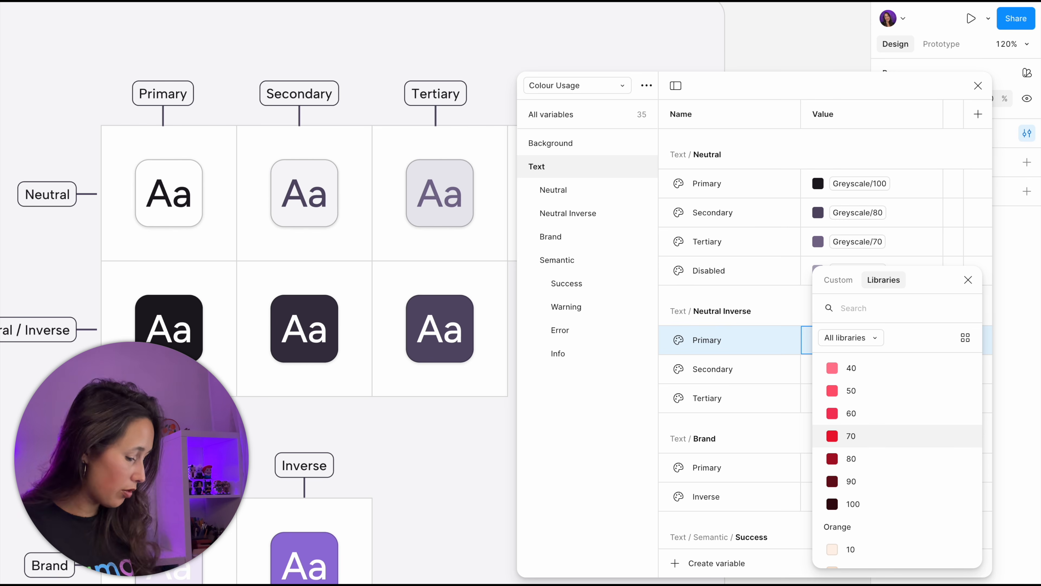
{"action": "type", "text": "grey"}
{"action": "left_click", "coordinate": [856, 415]}
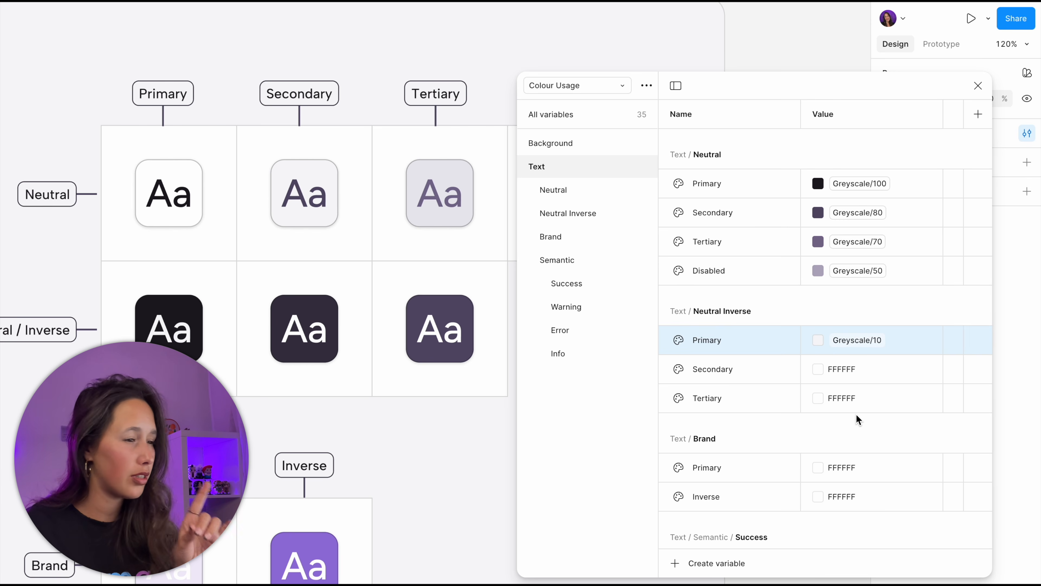
In the Text / Neutral Inverse group, assign primitive Greyscale/20 to Secondary and Greyscale/30 to Tertiary
{"action": "left_click", "coordinate": [818, 369]}
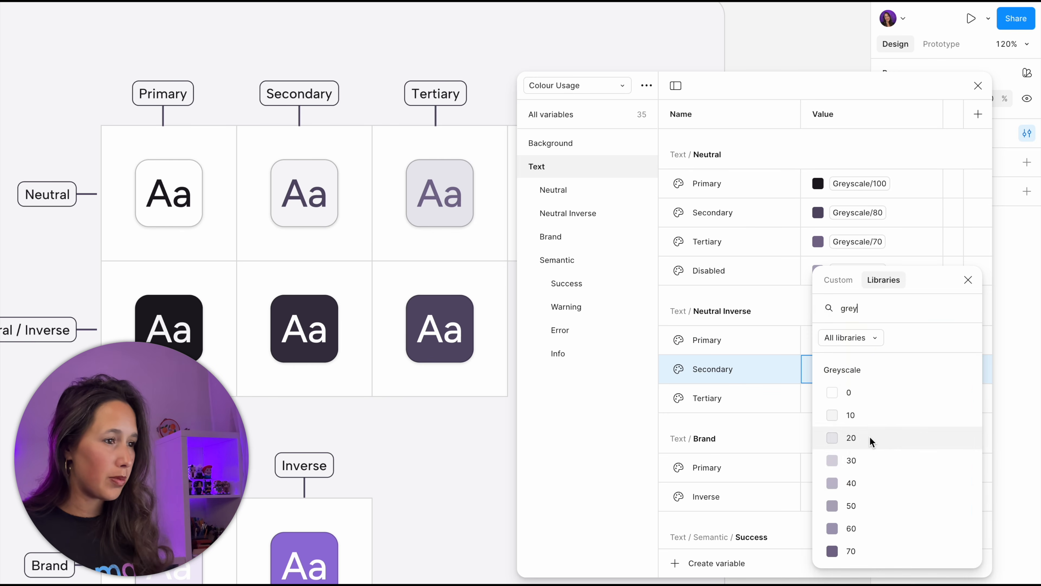
{"action": "left_click", "coordinate": [870, 438]}
{"action": "left_click", "coordinate": [816, 398]}
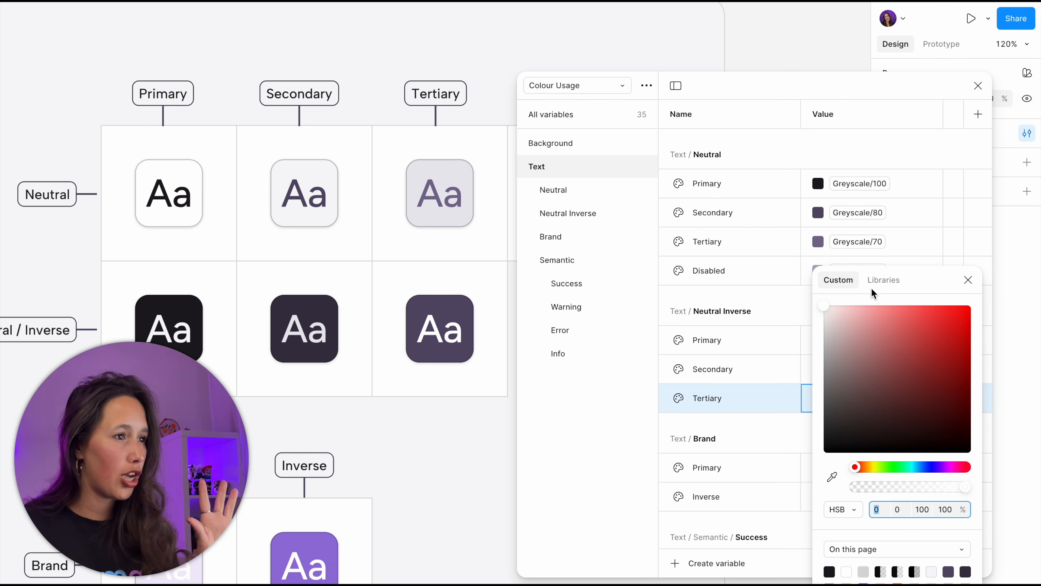
{"action": "left_click", "coordinate": [882, 281]}
{"action": "type", "text": "grey"}
{"action": "left_click", "coordinate": [851, 460]}
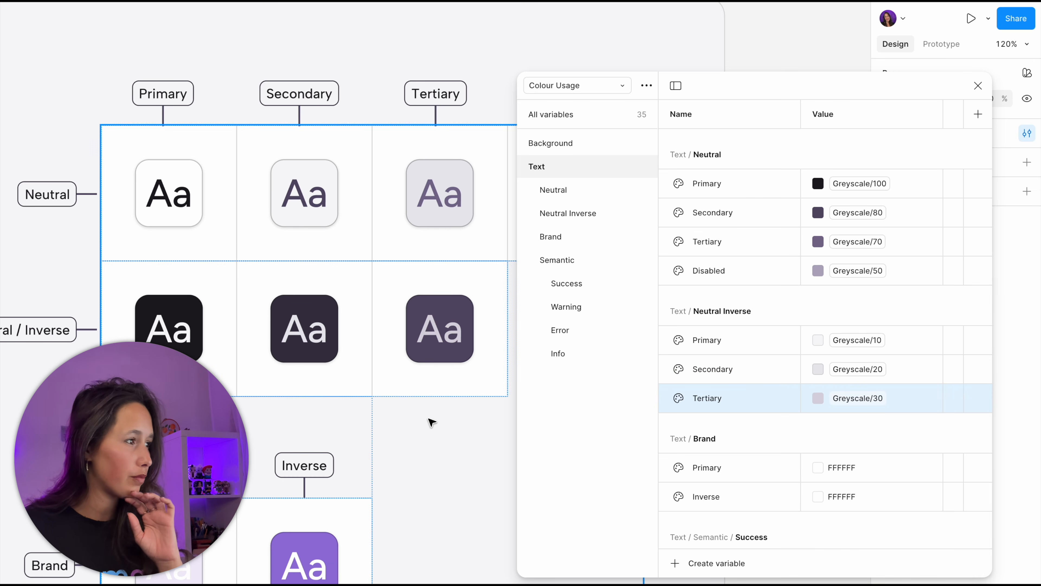
In the Text / Brand group, assign primitive Purple/50 to Primary
{"action": "left_click_drag", "start_coordinate": [418, 422], "coordinate": [460, 339]}
{"action": "scroll", "coordinate": [318, 396], "scroll_direction": "down", "scroll_amount": 5}
{"action": "left_click", "coordinate": [299, 396]}
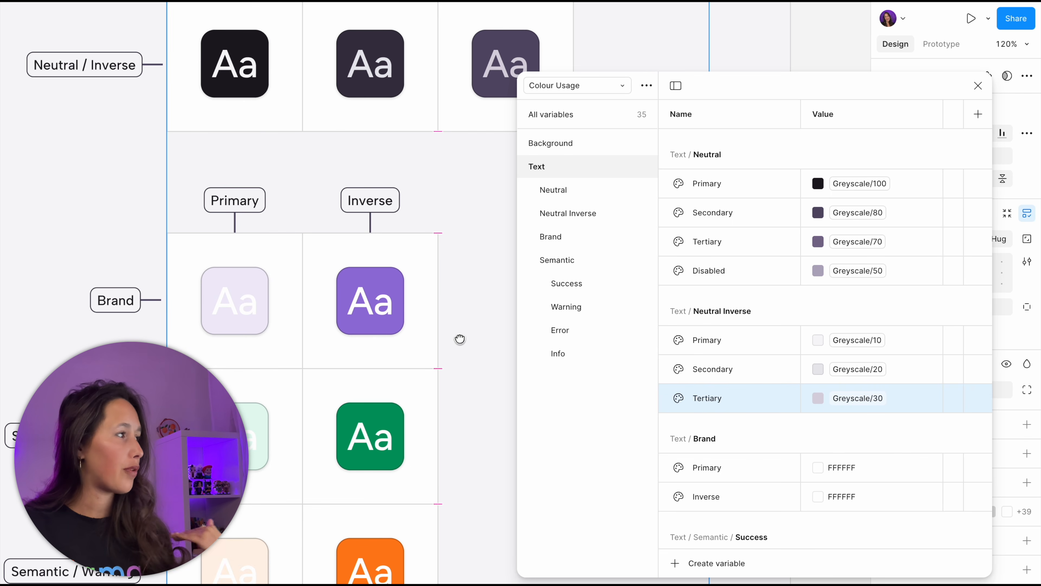
{"action": "scroll", "coordinate": [770, 468], "scroll_direction": "down", "scroll_amount": 2}
{"action": "left_click", "coordinate": [817, 369]}
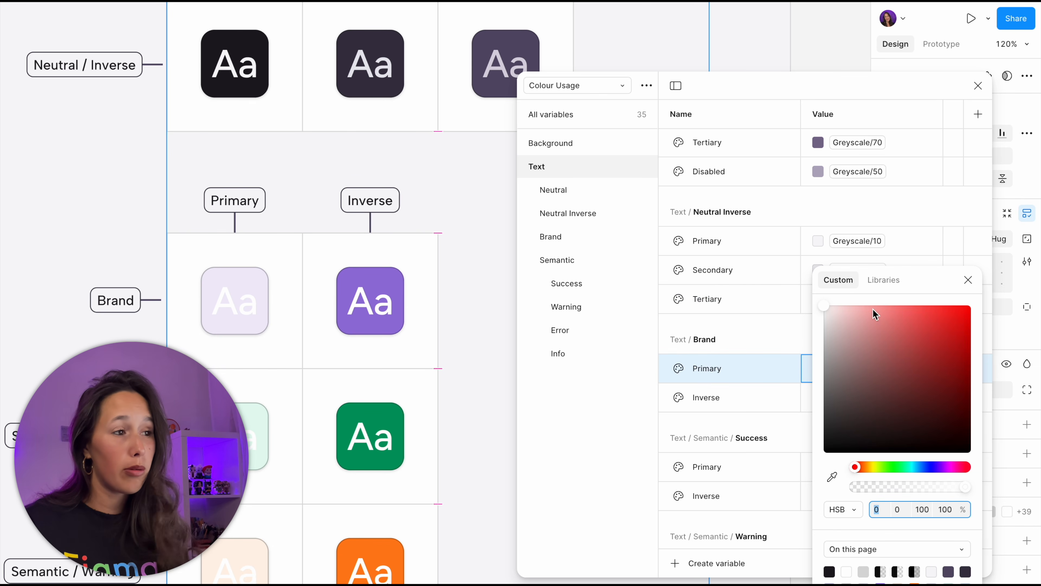
{"action": "left_click", "coordinate": [893, 281]}
{"action": "scroll", "coordinate": [885, 463], "scroll_direction": "down", "scroll_amount": 15}
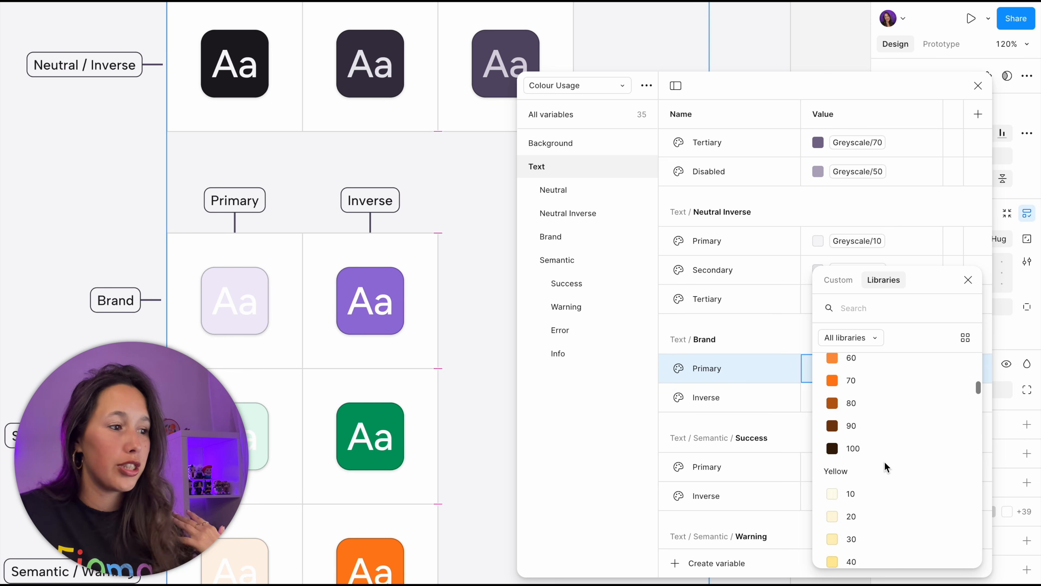
{"action": "scroll", "coordinate": [885, 463], "scroll_direction": "down", "scroll_amount": 10}
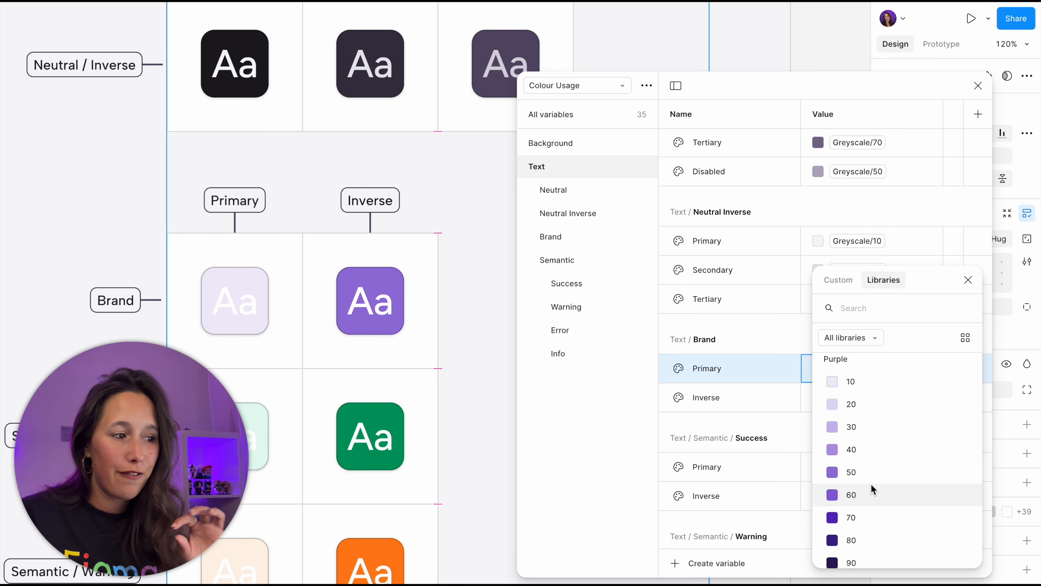
{"action": "left_click", "coordinate": [870, 476]}
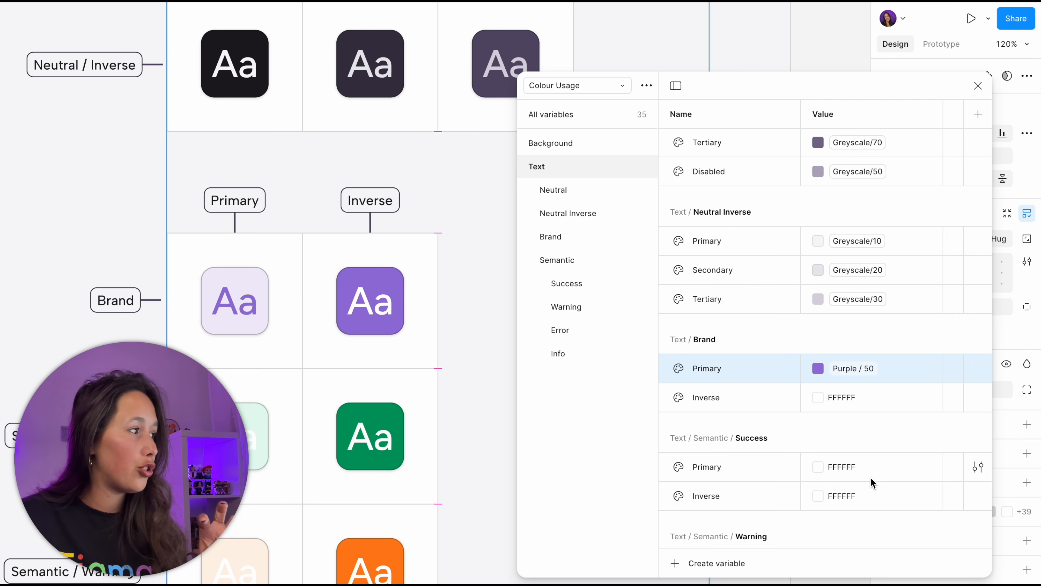
In the Text / Brand group, assign primitive Purple/10 to Inverse
{"action": "left_click", "coordinate": [375, 311]}
{"action": "left_click", "coordinate": [822, 397]}
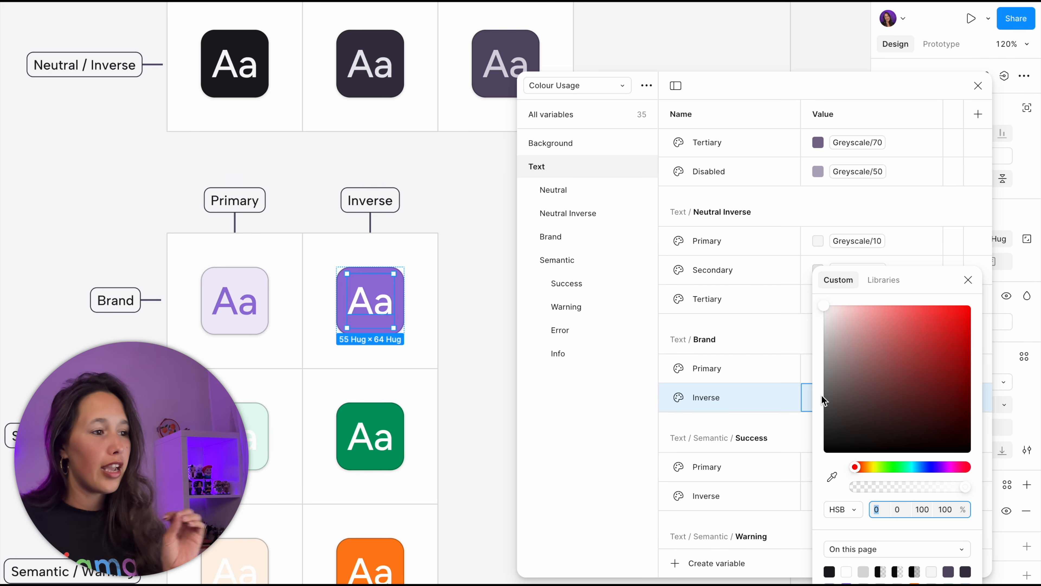
{"action": "left_click", "coordinate": [893, 283]}
{"action": "type", "text": "purl"}
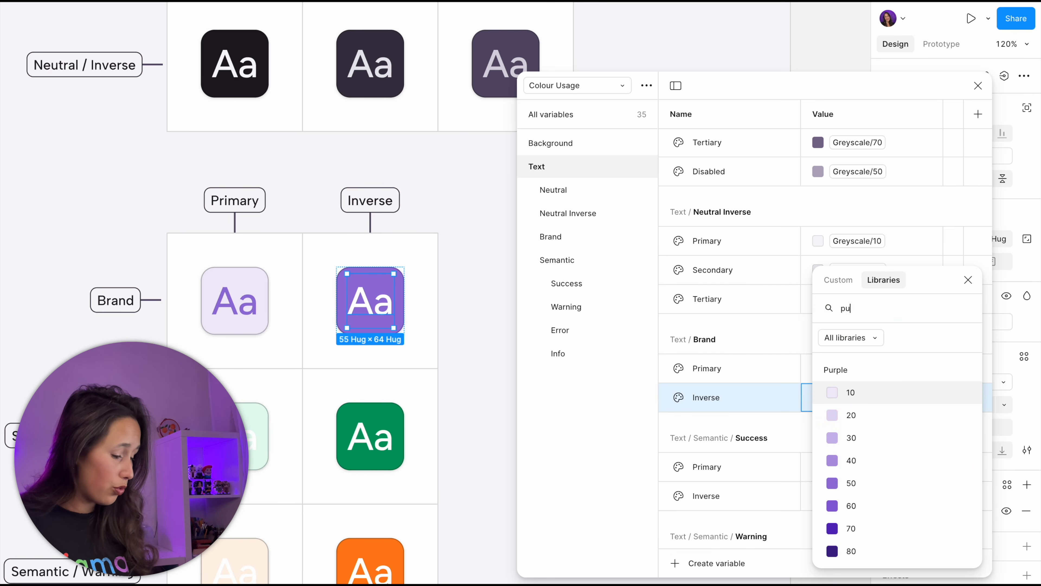
{"action": "key", "text": "BackSpace"}
{"action": "left_click", "coordinate": [850, 392]}
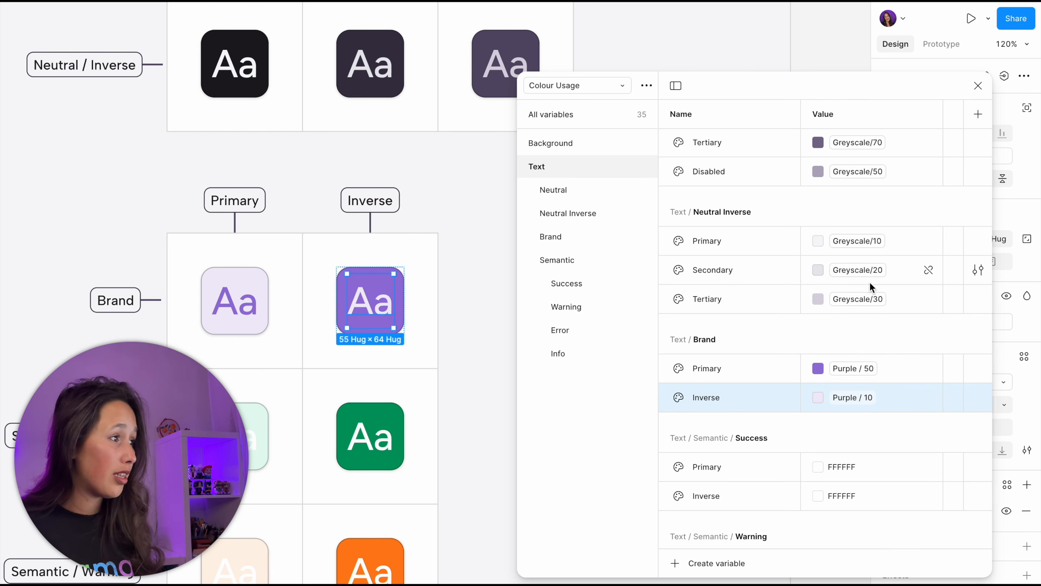
{"action": "left_click", "coordinate": [424, 365]}
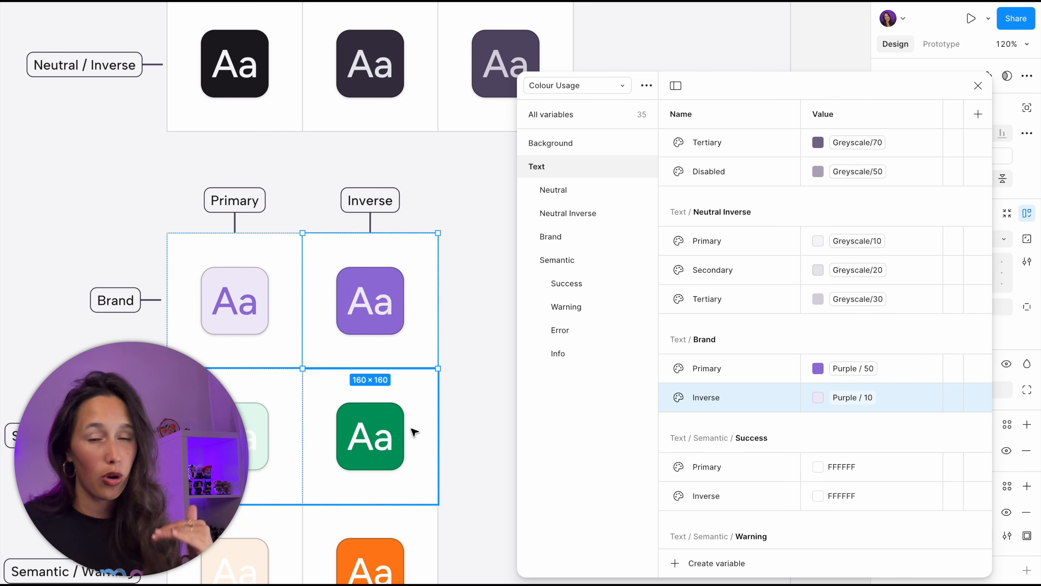
In the Text / Semantic / Success group, assign primitive Green/50 to Primary
{"action": "scroll", "coordinate": [414, 431], "scroll_direction": "down", "scroll_amount": 3}
{"action": "scroll", "coordinate": [414, 431], "scroll_direction": "down", "scroll_amount": 1}
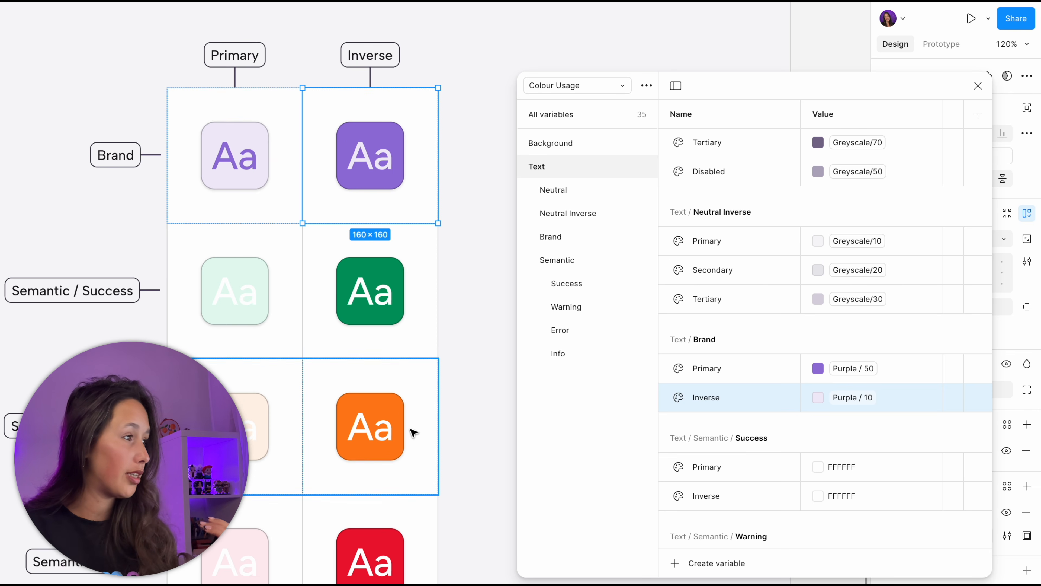
{"action": "double_click", "coordinate": [255, 294]}
{"action": "scroll", "coordinate": [861, 456], "scroll_direction": "down", "scroll_amount": 1}
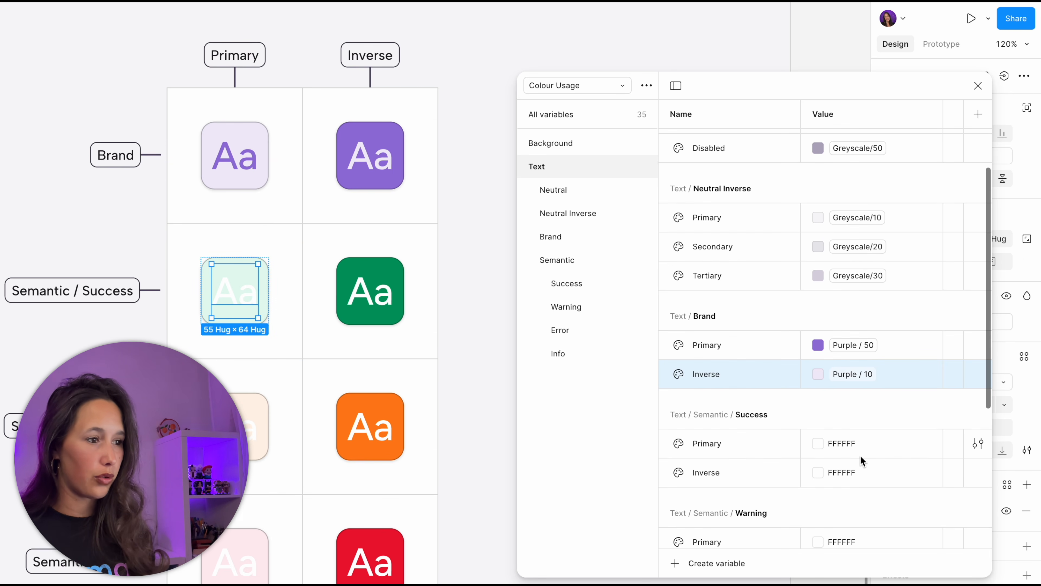
{"action": "left_click", "coordinate": [818, 443]}
{"action": "left_click", "coordinate": [877, 283]}
{"action": "type", "text": "50"}
{"action": "left_click", "coordinate": [851, 528]}
In the Text / Semantic / Success group, assign primitive Green/10 to Inverse and change Primary to Green/70
{"action": "left_click", "coordinate": [818, 472]}
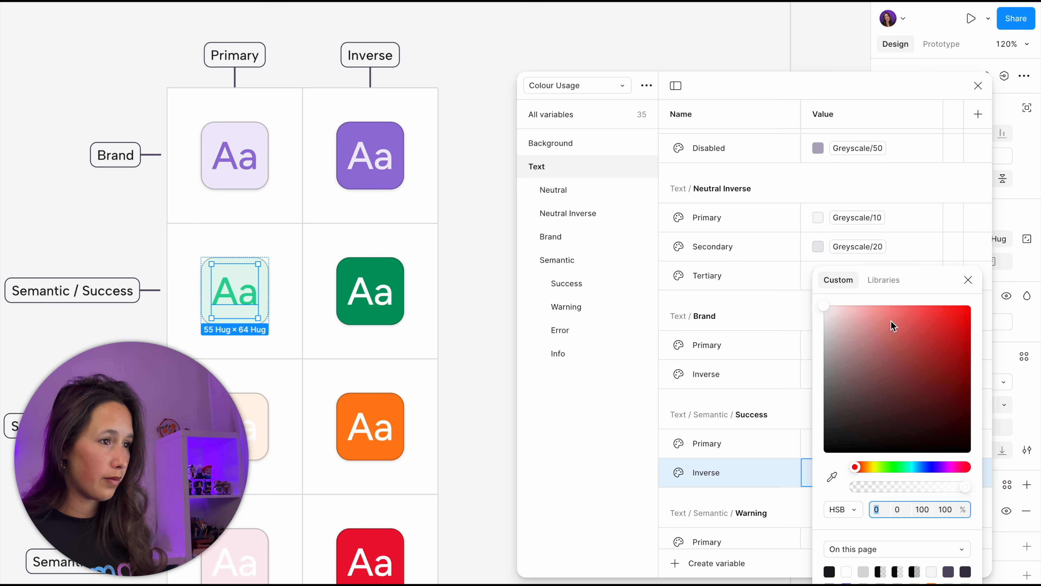
{"action": "left_click", "coordinate": [884, 280]}
{"action": "type", "text": "10"}
{"action": "scroll", "coordinate": [846, 514], "scroll_direction": "down", "scroll_amount": 3}
{"action": "left_click", "coordinate": [846, 462]}
{"action": "scroll", "coordinate": [395, 352], "scroll_direction": "left", "scroll_amount": 3}
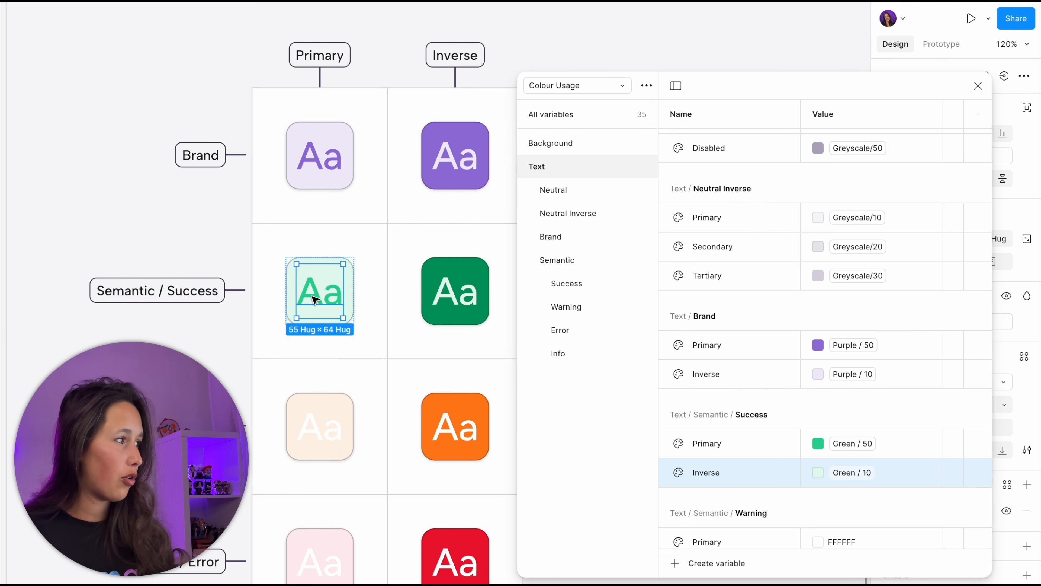
{"action": "left_click", "coordinate": [847, 444]}
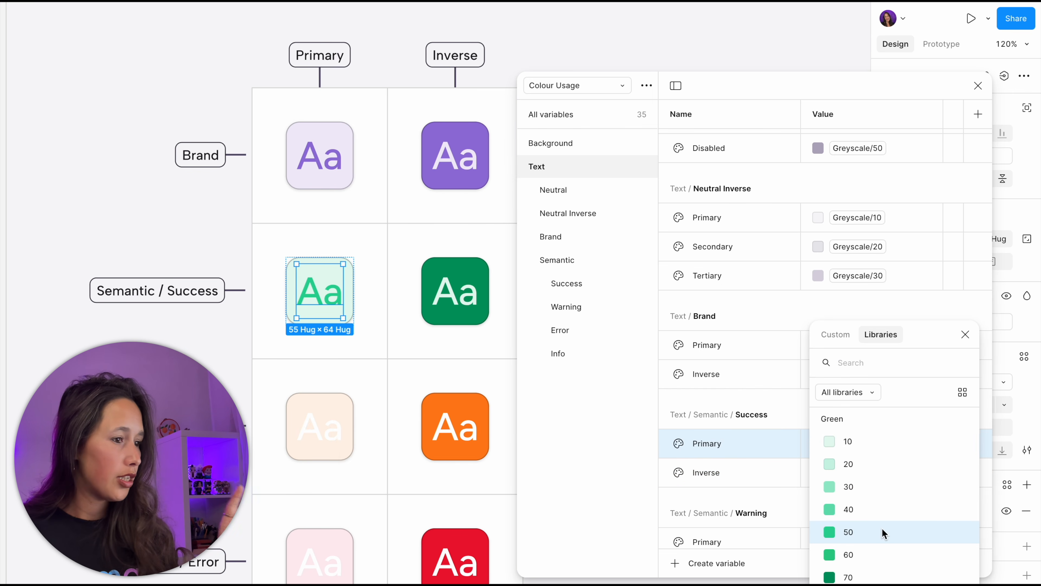
{"action": "left_click", "coordinate": [868, 576]}
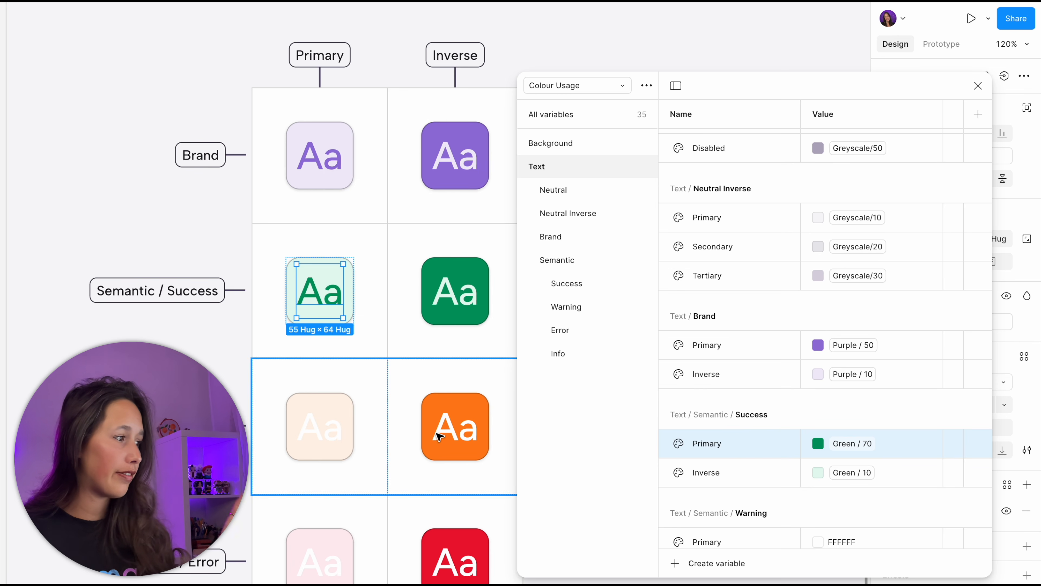
In the Text / Semantic / Warning group, assign primitive Orange/70 to Primary
{"action": "left_click", "coordinate": [311, 436]}
{"action": "scroll", "coordinate": [885, 502], "scroll_direction": "down", "scroll_amount": 4}
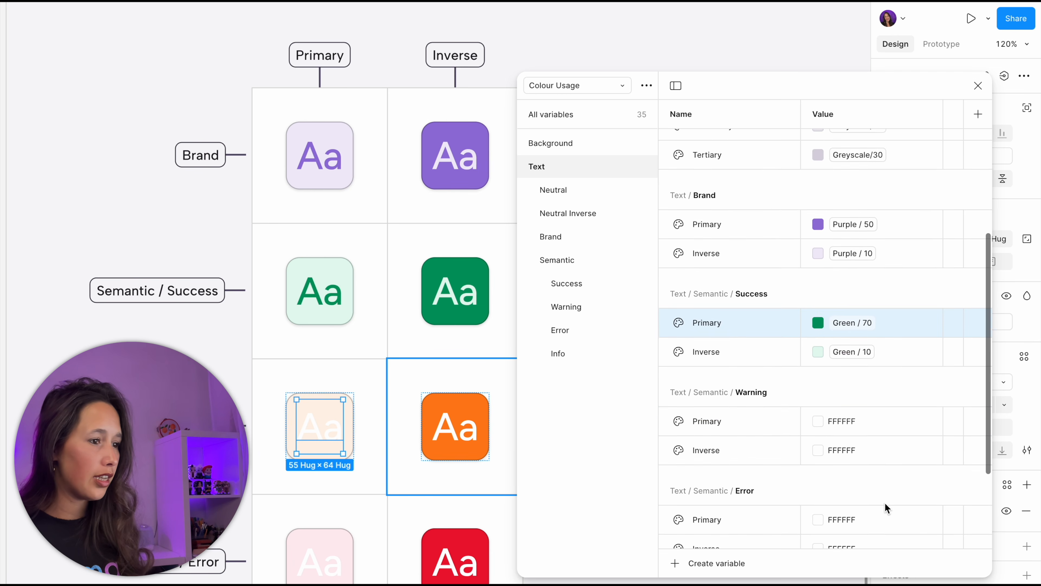
{"action": "left_click", "coordinate": [818, 397]}
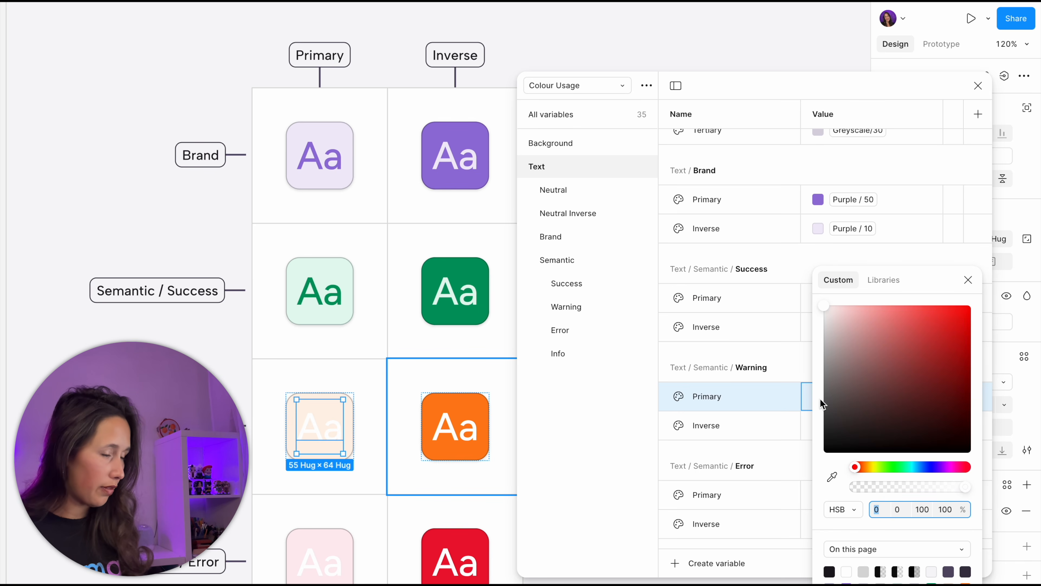
{"action": "left_click", "coordinate": [896, 283]}
{"action": "type", "text": "70"}
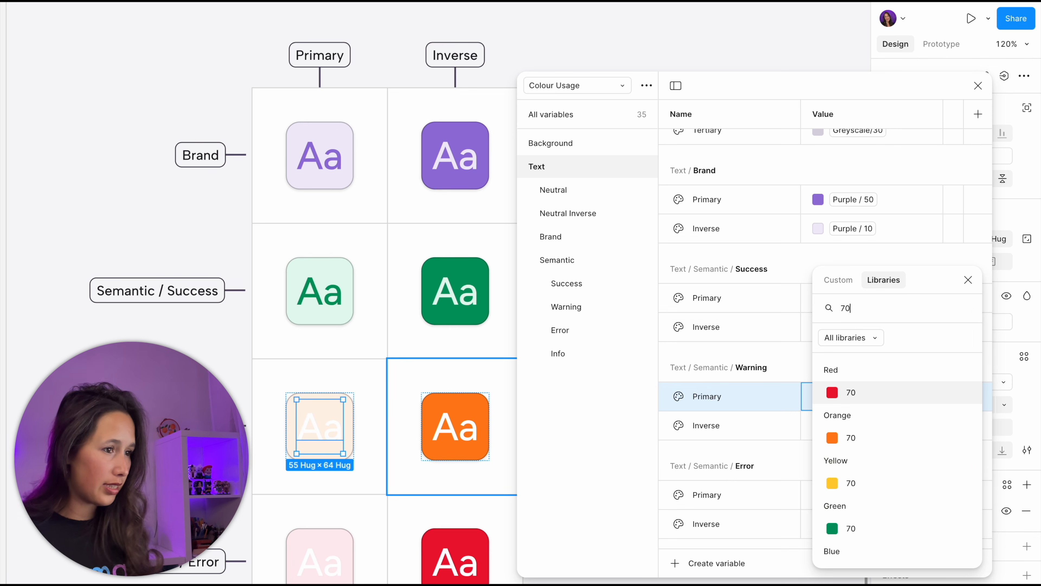
{"action": "left_click", "coordinate": [846, 431]}
In the Text / Semantic / Warning group, assign primitive Orange/10 to Inverse
{"action": "left_click", "coordinate": [457, 425]}
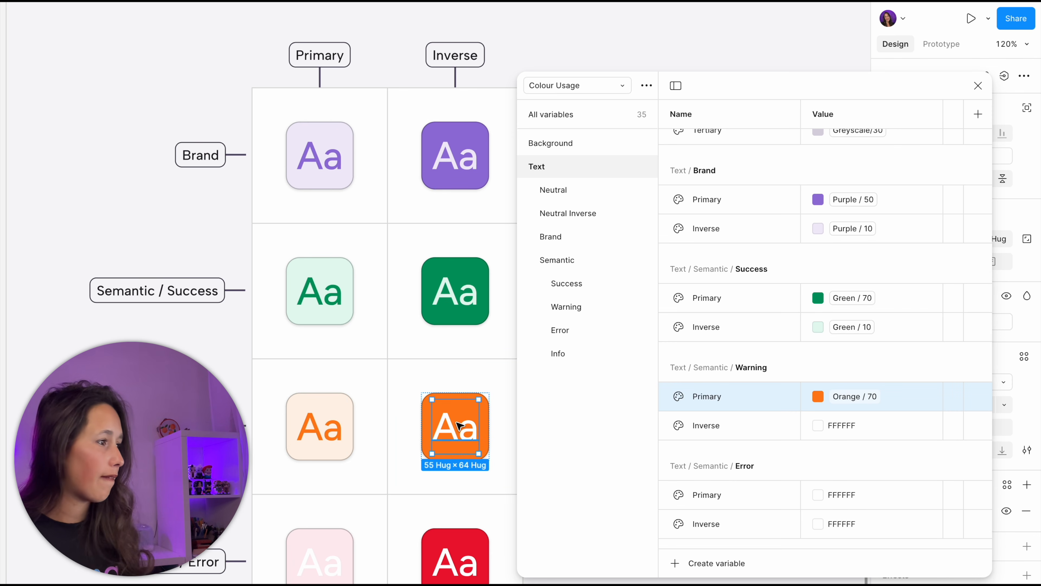
{"action": "left_click", "coordinate": [828, 425]}
{"action": "left_click", "coordinate": [818, 426]}
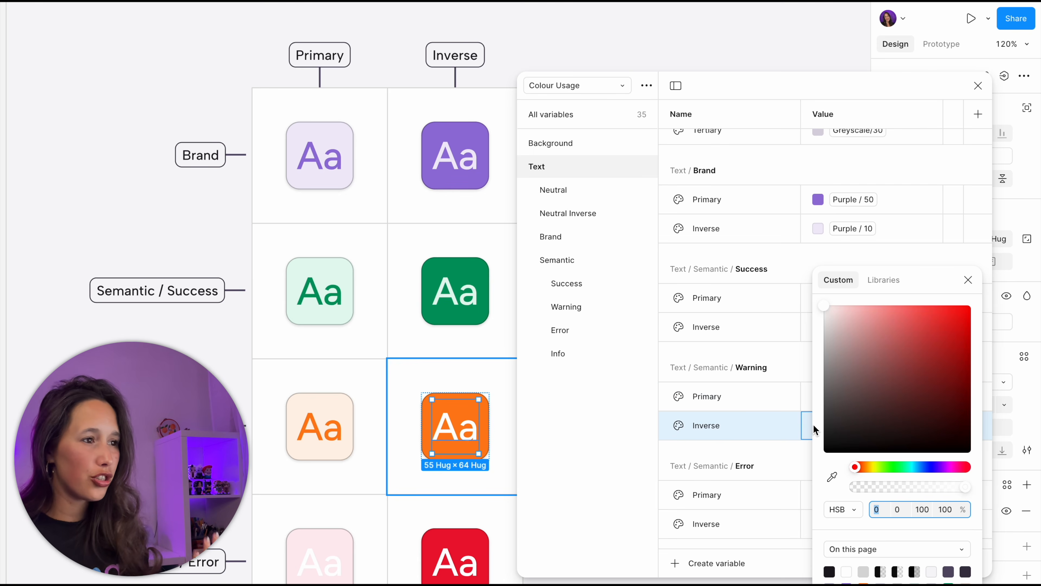
{"action": "left_click", "coordinate": [885, 281]}
{"action": "type", "text": "10"}
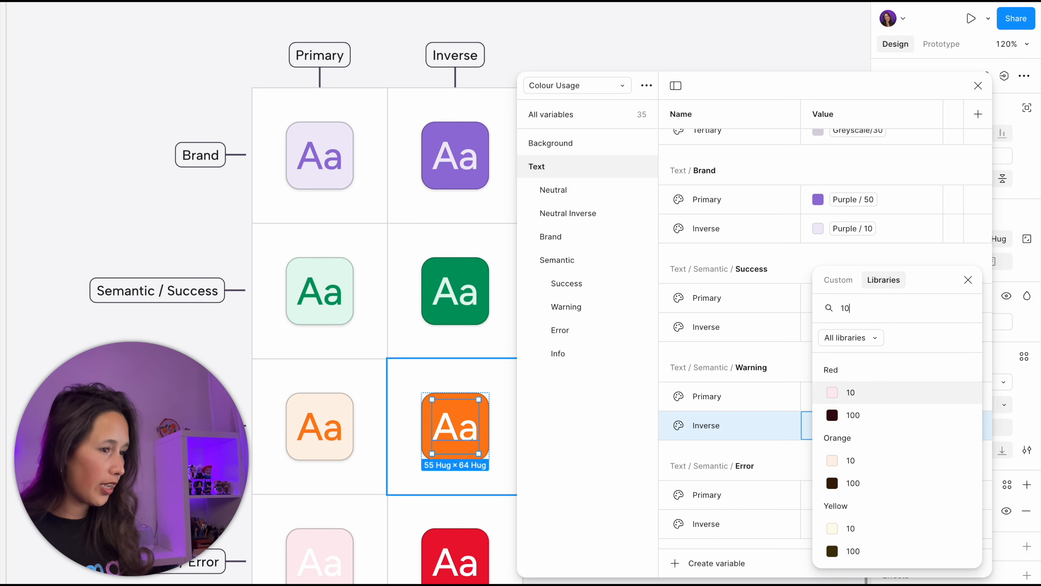
{"action": "left_click", "coordinate": [861, 460]}
In the Text / Semantic / Error group, assign primitive Red/70 to Primary
{"action": "scroll", "coordinate": [409, 454], "scroll_direction": "down", "scroll_amount": 3}
{"action": "left_click", "coordinate": [333, 434]}
{"action": "left_click", "coordinate": [843, 387]}
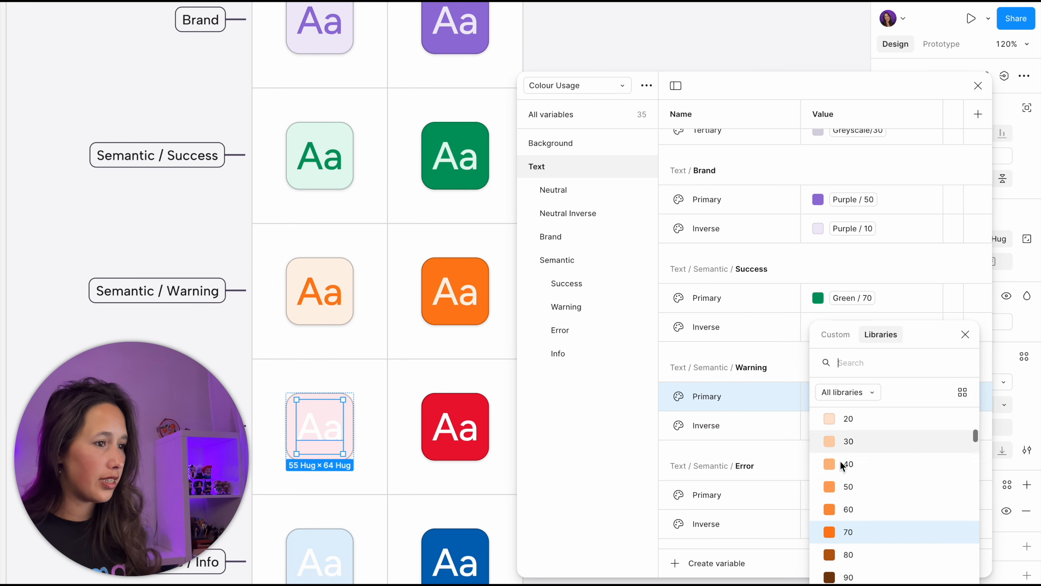
{"action": "left_click", "coordinate": [755, 483]}
{"action": "left_click", "coordinate": [847, 494]}
{"action": "left_click", "coordinate": [819, 495]}
{"action": "left_click", "coordinate": [884, 279]}
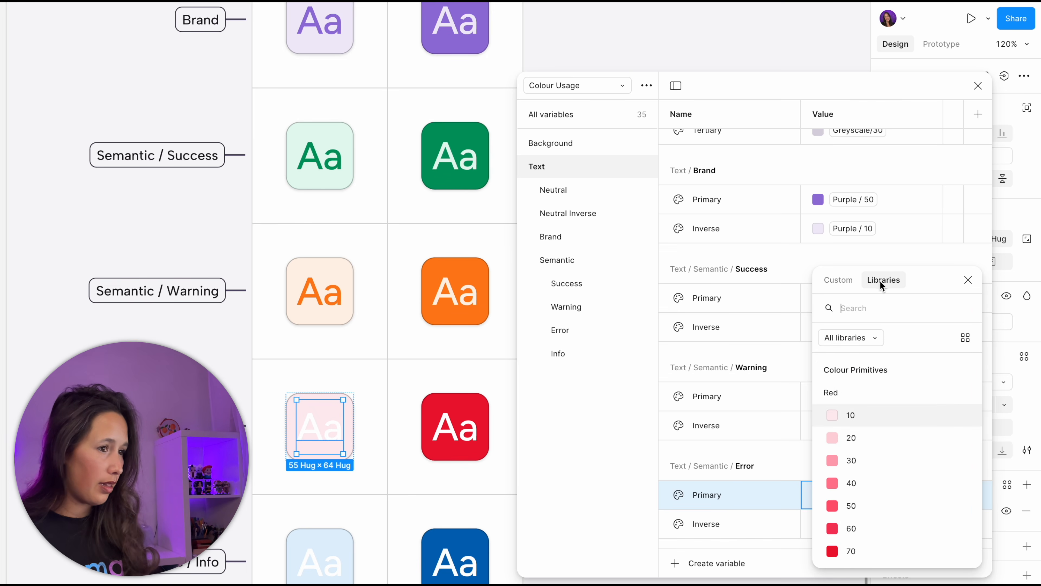
{"action": "scroll", "coordinate": [862, 526], "scroll_direction": "down", "scroll_amount": 1}
{"action": "left_click", "coordinate": [859, 514]}
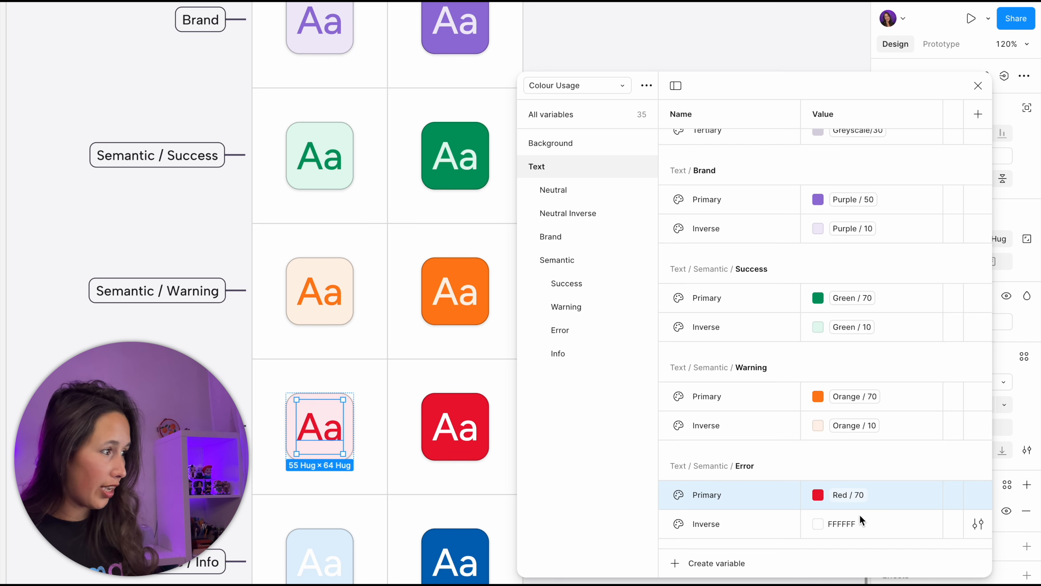
In the Text / Semantic / Error group, assign primitive Red/10 to Inverse
{"action": "left_click", "coordinate": [455, 434]}
{"action": "left_click", "coordinate": [820, 523]}
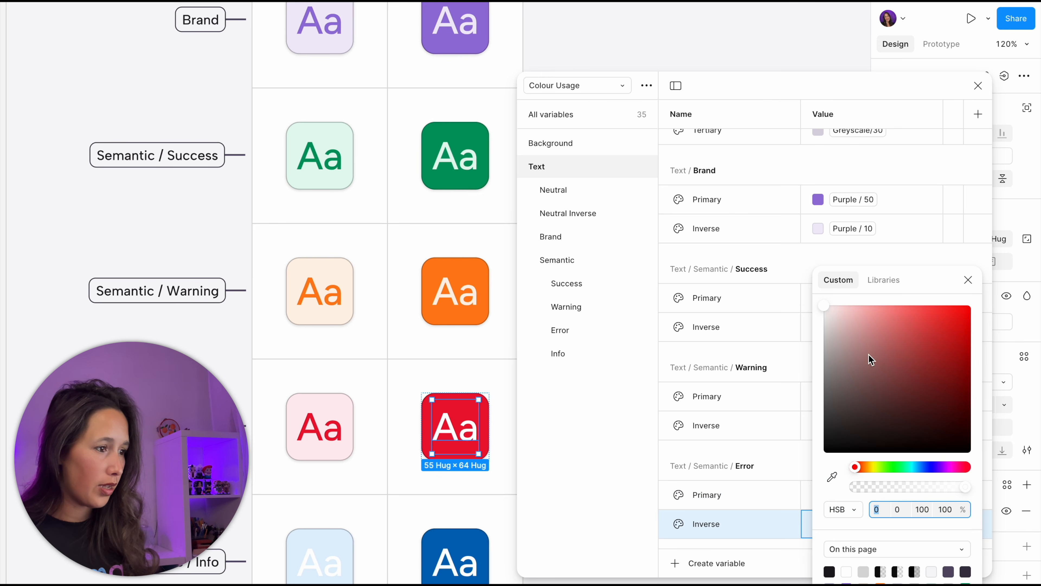
{"action": "left_click", "coordinate": [889, 285]}
{"action": "type", "text": "10"}
{"action": "left_click", "coordinate": [865, 385]}
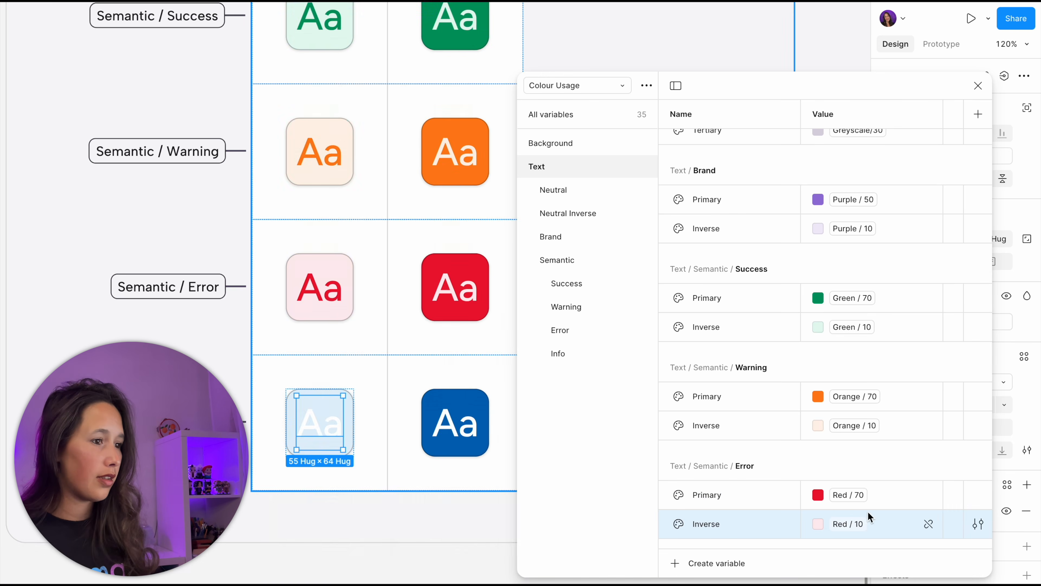
In the Text / Semantic / Info group, assign primitive Blue/70 to Primary and Blue/10 to Inverse
{"action": "scroll", "coordinate": [867, 510], "scroll_direction": "down", "scroll_amount": 3}
{"action": "left_click", "coordinate": [817, 512]}
{"action": "left_click", "coordinate": [885, 280]}
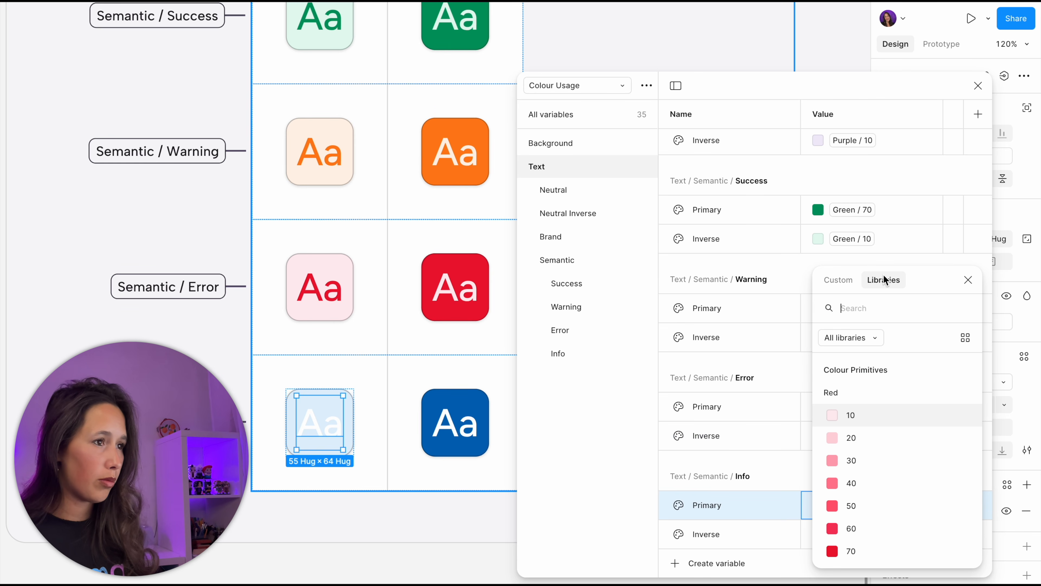
{"action": "type", "text": "70"}
{"action": "scroll", "coordinate": [859, 435], "scroll_direction": "down", "scroll_amount": 3}
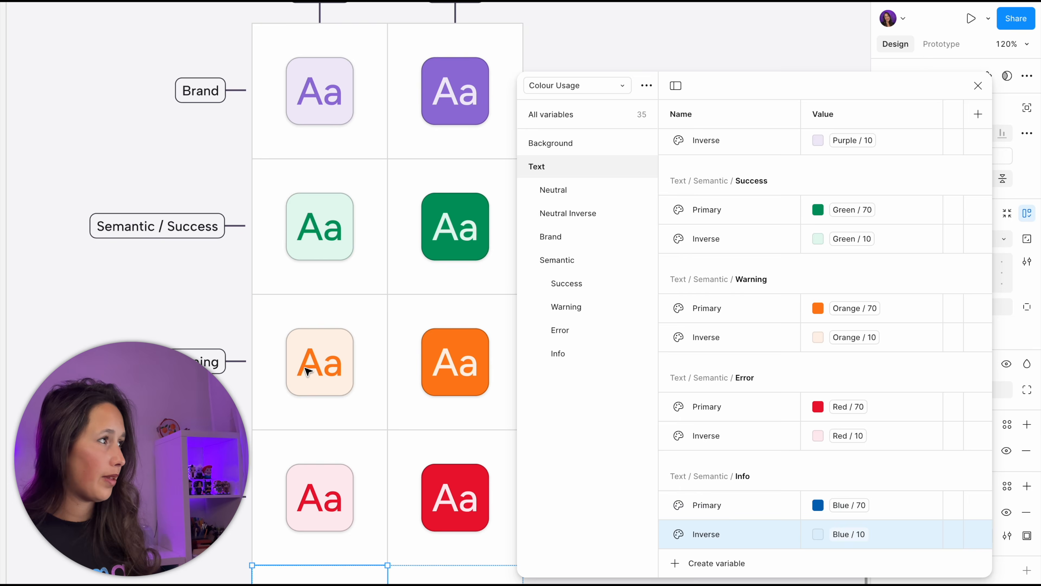
Select the Brand Primary sample text, close the variables window and detach the variable from the text's fill
{"action": "scroll", "coordinate": [308, 371], "scroll_direction": "up", "scroll_amount": 4}
{"action": "left_click", "coordinate": [337, 240], "text": "super"}
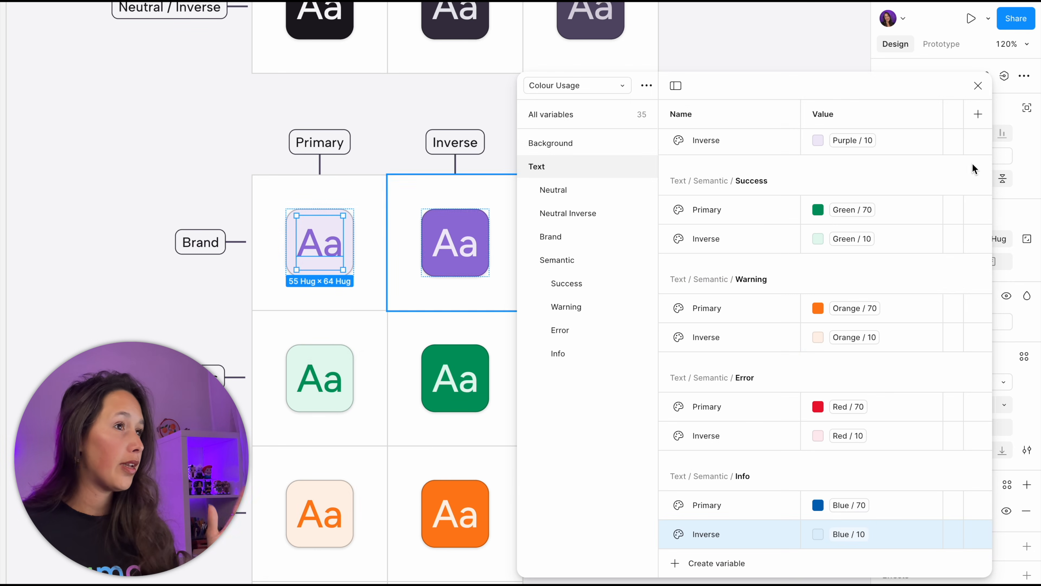
{"action": "left_click", "coordinate": [978, 85]}
{"action": "scroll", "coordinate": [486, 307], "scroll_direction": "up", "scroll_amount": 5}
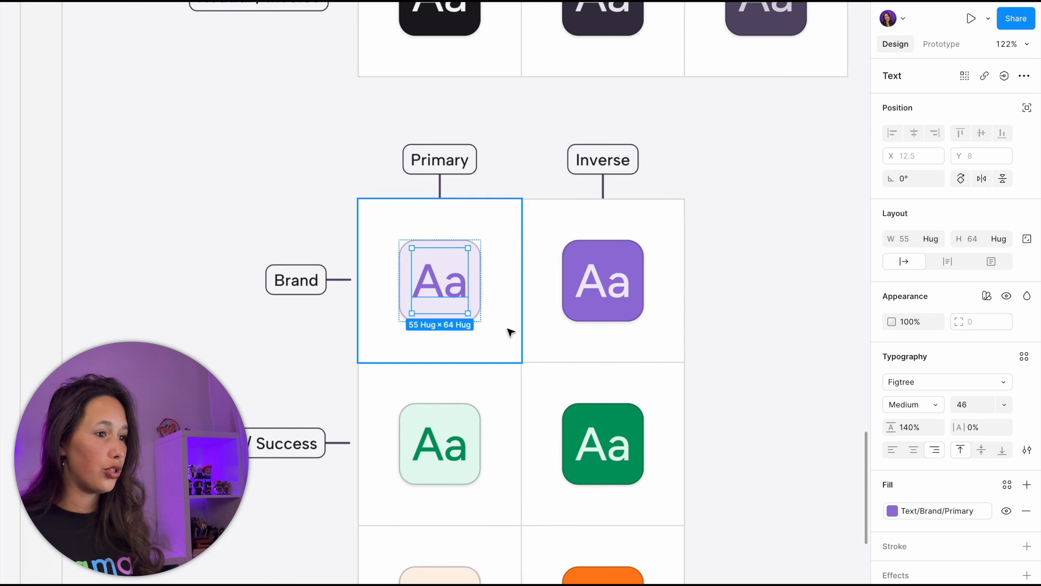
{"action": "scroll", "coordinate": [512, 335], "scroll_direction": "up", "scroll_amount": 3}
{"action": "scroll", "coordinate": [512, 336], "scroll_direction": "left", "scroll_amount": 3}
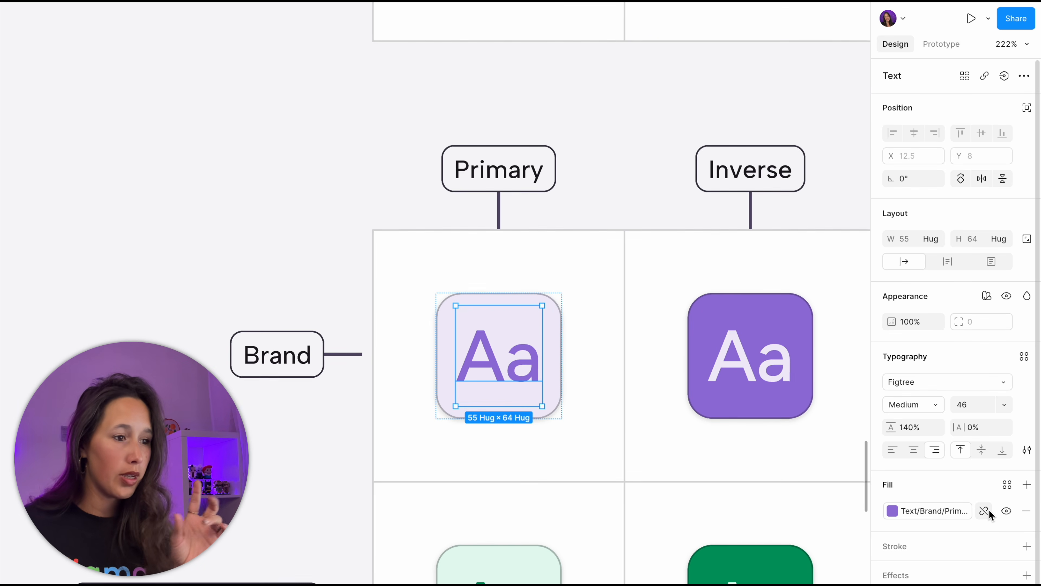
{"action": "left_click", "coordinate": [984, 510]}
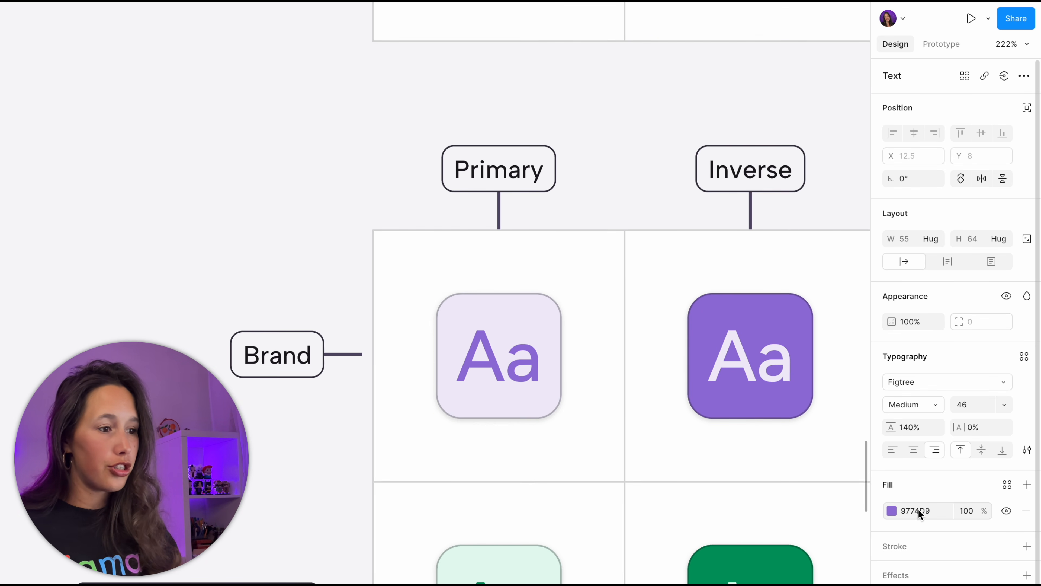
Auto-correct the Brand Primary text fill to meet the contrast requirement and open the contrast checker's settings
{"action": "left_click", "coordinate": [894, 511]}
{"action": "left_click", "coordinate": [827, 291]}
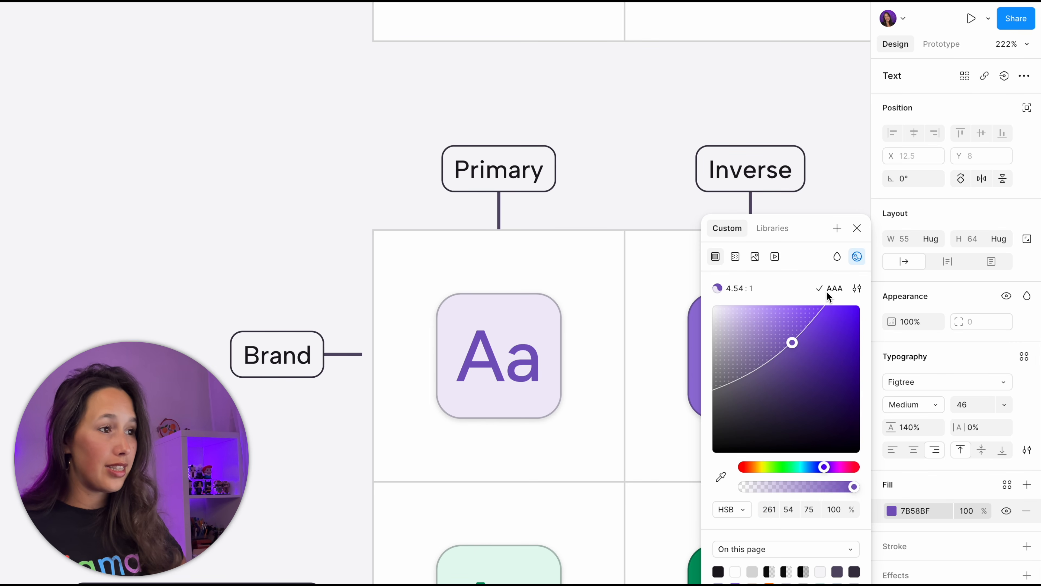
{"action": "left_click", "coordinate": [856, 288]}
{"action": "left_click", "coordinate": [837, 422]}
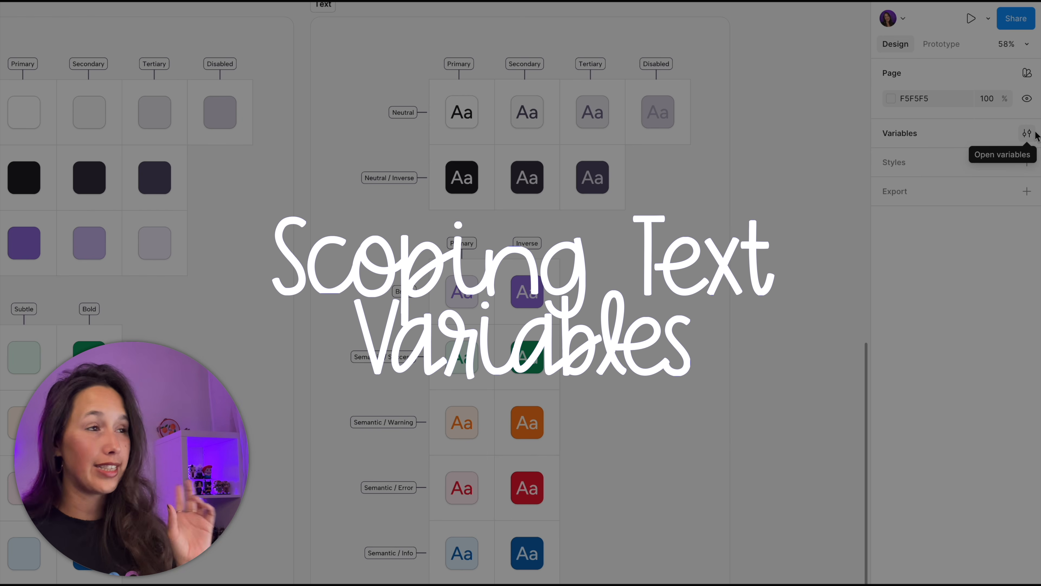
Select all variables in the Text group, open their scope settings and turn off showing them in all supported properties
{"action": "left_click", "coordinate": [1027, 133]}
{"action": "left_click", "coordinate": [582, 168]}
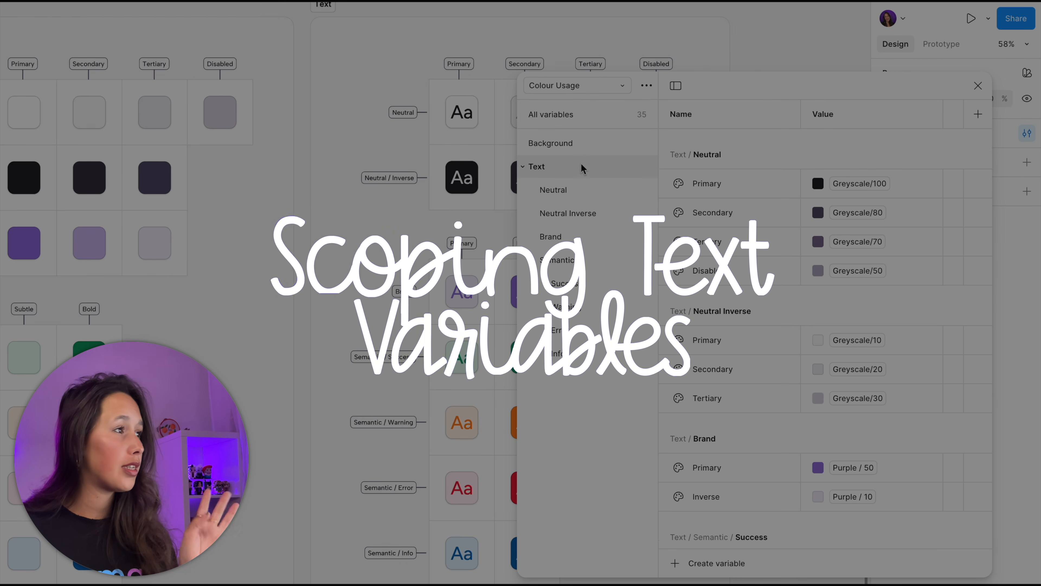
{"action": "scroll", "coordinate": [723, 244], "scroll_direction": "down", "scroll_amount": 6}
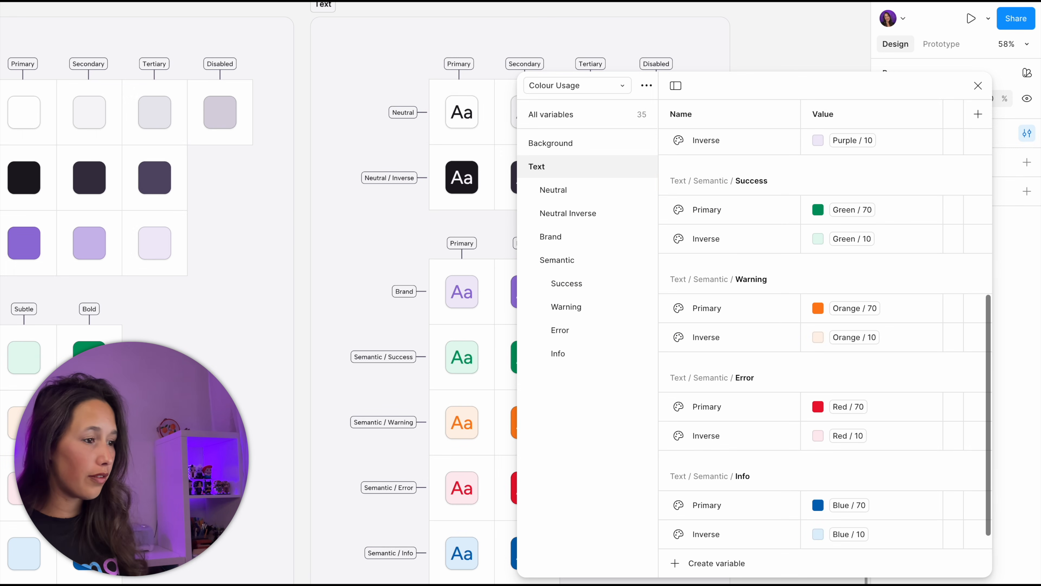
{"action": "key", "text": "ctrl+a"}
{"action": "scroll", "coordinate": [750, 538], "scroll_direction": "up", "scroll_amount": 10}
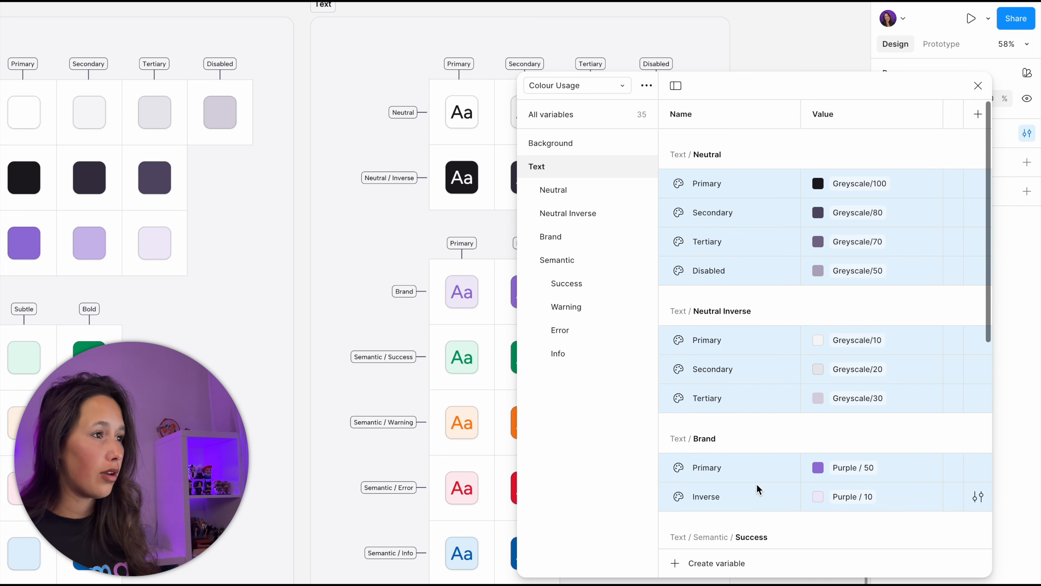
{"action": "right_click", "coordinate": [762, 288]}
{"action": "left_click", "coordinate": [791, 357]}
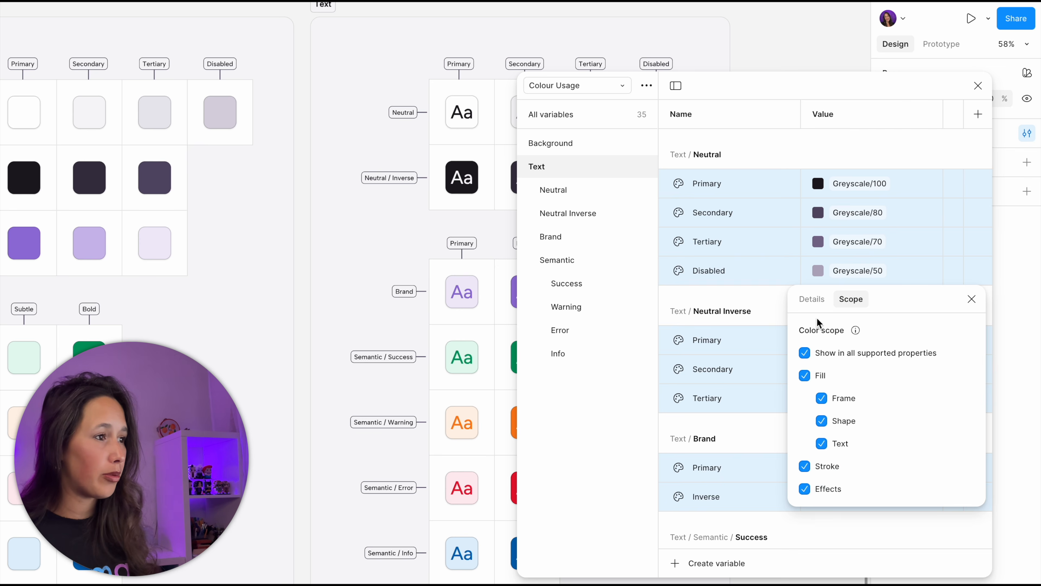
{"action": "left_click", "coordinate": [805, 355]}
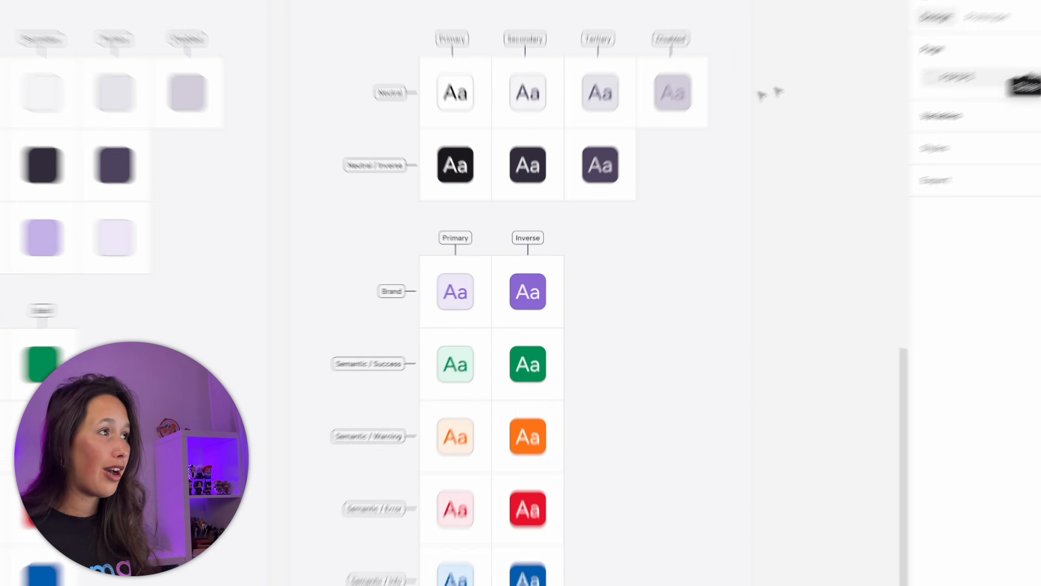
Look over the Text section and the neutral, brand and semantic samples in the Border section
{"action": "scroll", "coordinate": [761, 92], "scroll_direction": "down", "scroll_amount": 3}
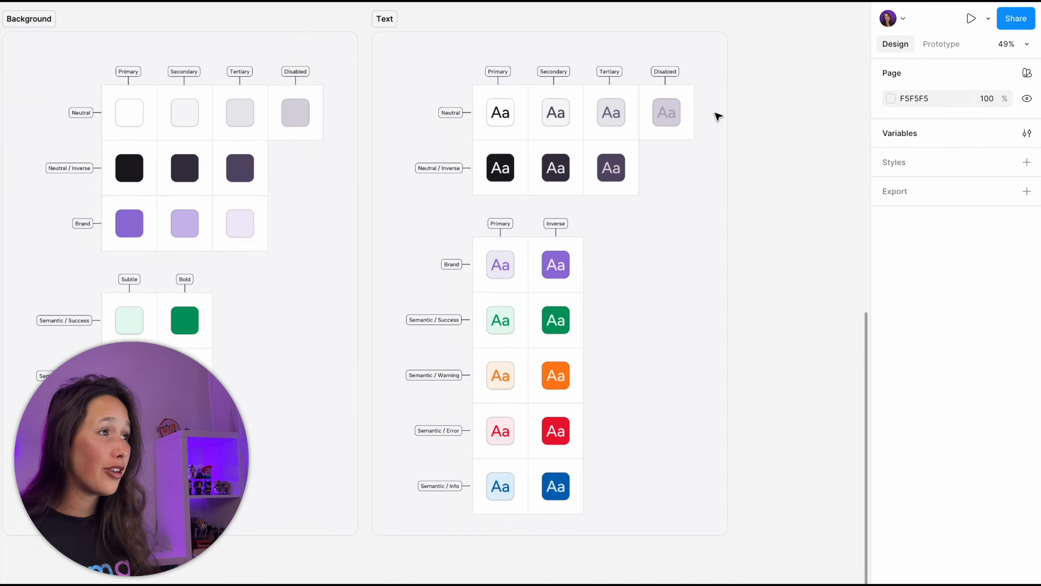
{"action": "left_click_drag", "start_coordinate": [820, 103], "coordinate": [737, 122]}
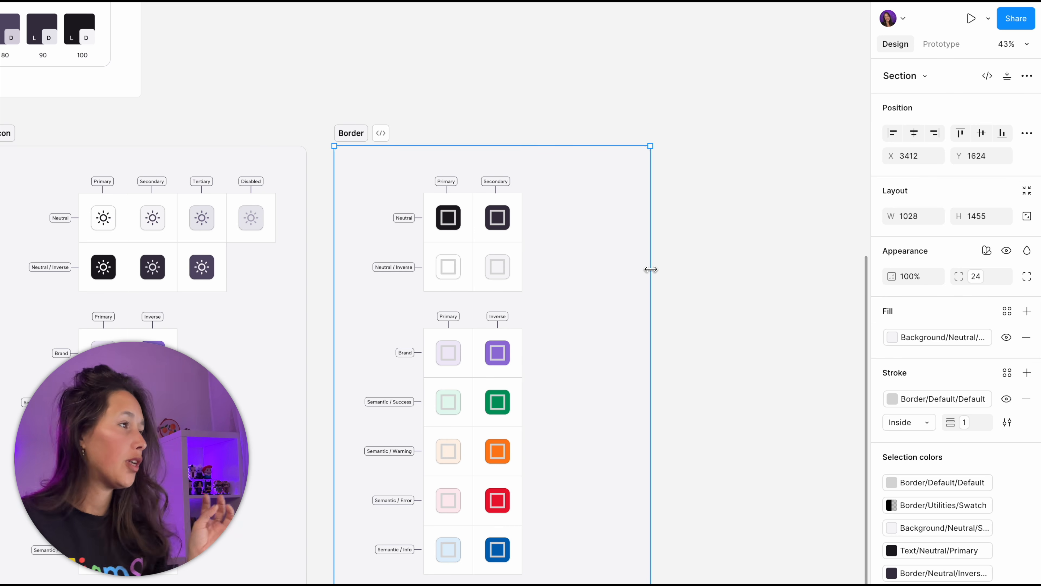
{"action": "scroll", "coordinate": [517, 215], "scroll_direction": "up", "scroll_amount": 3}
{"action": "scroll", "coordinate": [522, 213], "scroll_direction": "up", "scroll_amount": 3}
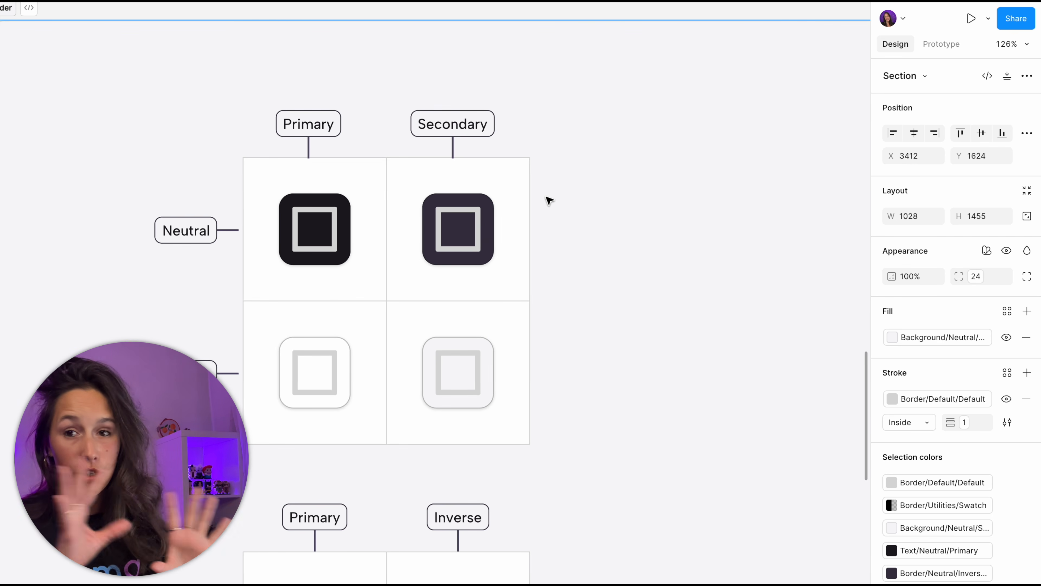
{"action": "scroll", "coordinate": [549, 200], "scroll_direction": "down", "scroll_amount": 10}
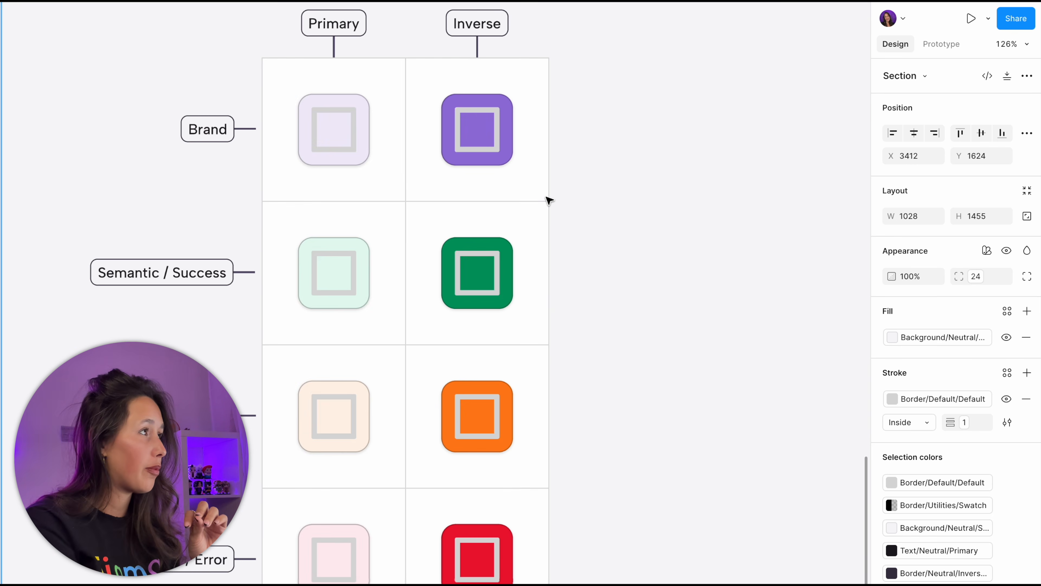
{"action": "scroll", "coordinate": [549, 200], "scroll_direction": "down", "scroll_amount": 3}
{"action": "scroll", "coordinate": [548, 201], "scroll_direction": "up", "scroll_amount": 6}
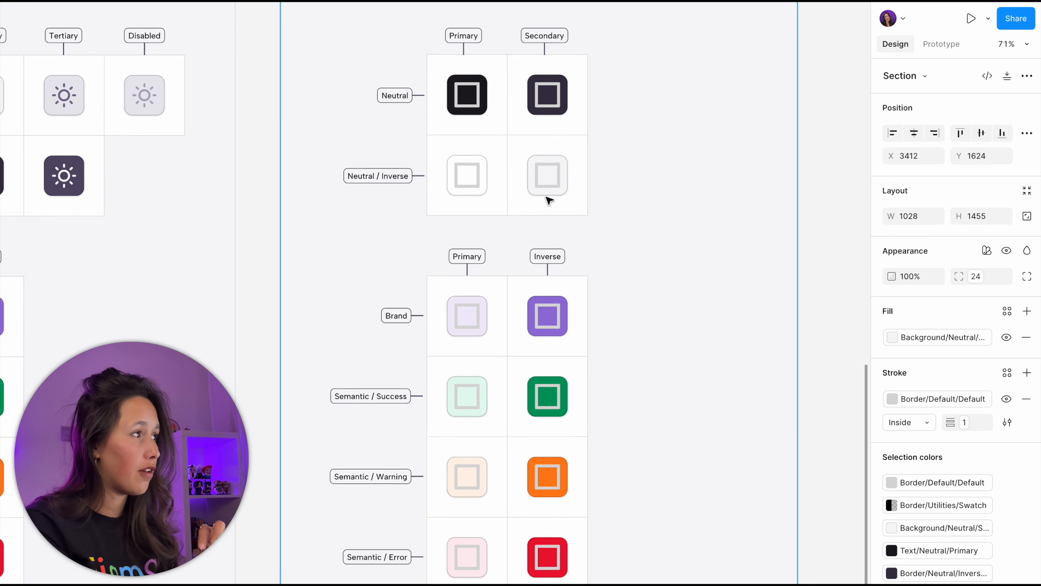
{"action": "scroll", "coordinate": [549, 200], "scroll_direction": "down", "scroll_amount": 8}
{"action": "scroll", "coordinate": [549, 200], "scroll_direction": "up", "scroll_amount": 4}
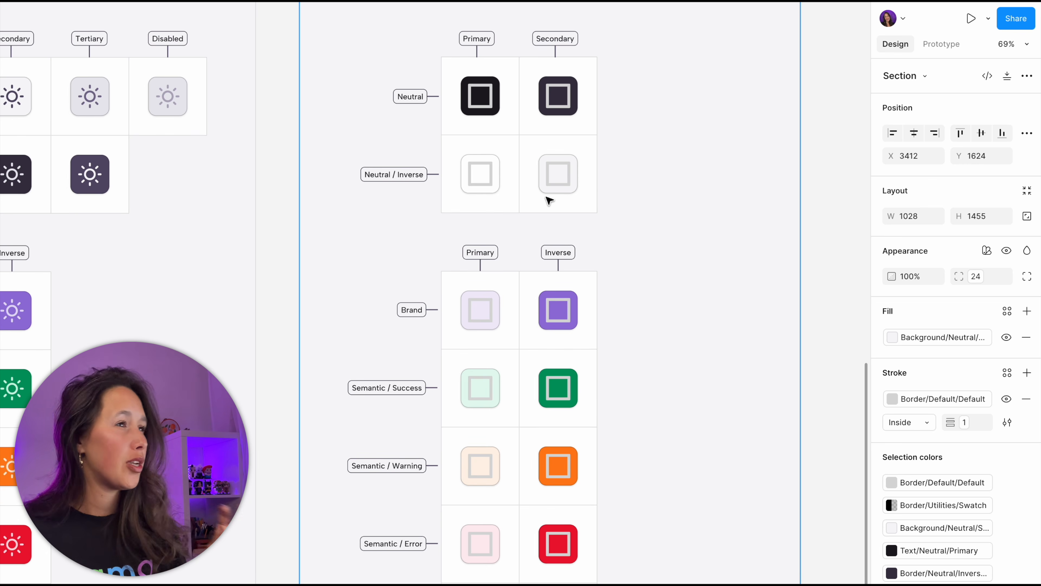
{"action": "scroll", "coordinate": [593, 208], "scroll_direction": "up", "scroll_amount": 2}
{"action": "left_click_drag", "start_coordinate": [829, 188], "coordinate": [753, 183]}
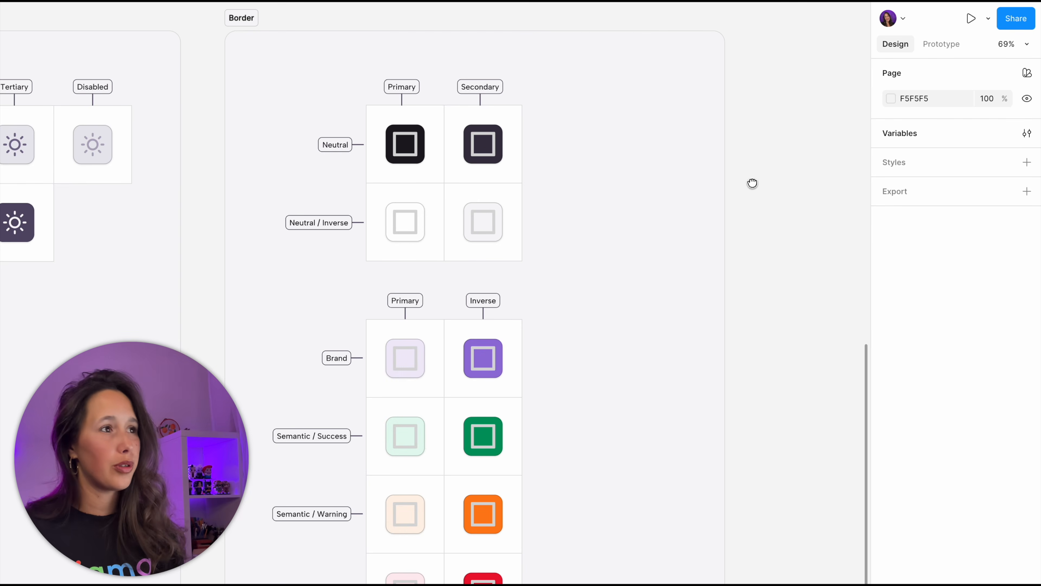
Create a color variable in the Colour Usage collection and name it Border / Neutral / Primary
{"action": "left_click", "coordinate": [1026, 133]}
{"action": "left_click", "coordinate": [546, 190]}
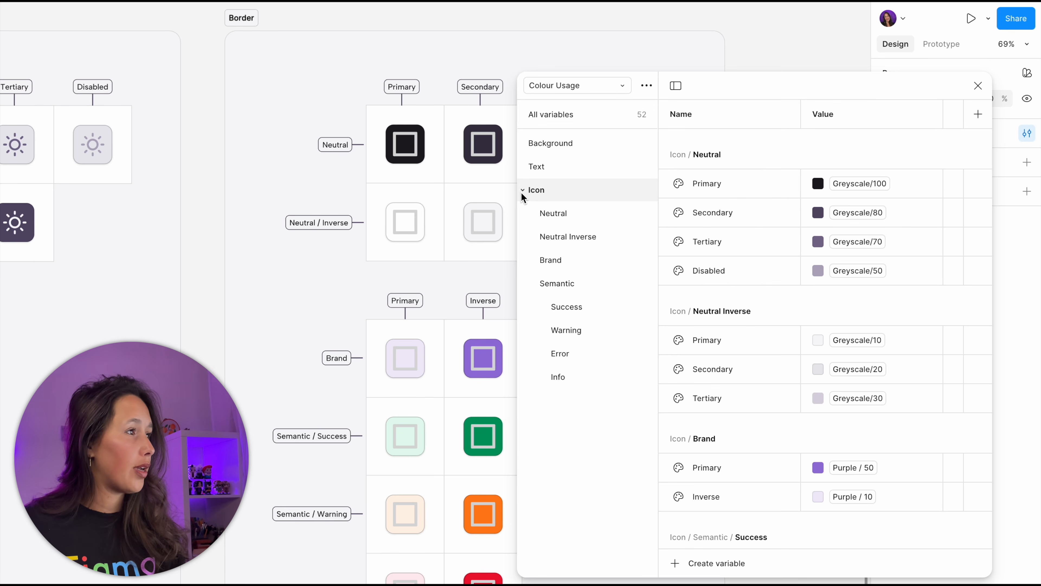
{"action": "left_click", "coordinate": [523, 191]}
{"action": "left_click", "coordinate": [549, 115]}
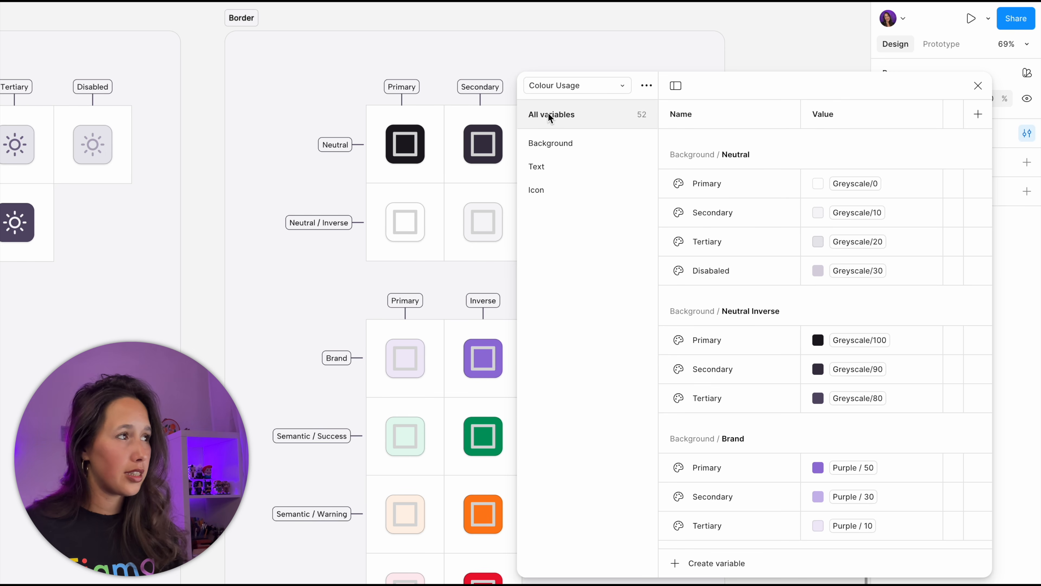
{"action": "left_click", "coordinate": [743, 574]}
{"action": "left_click", "coordinate": [732, 565]}
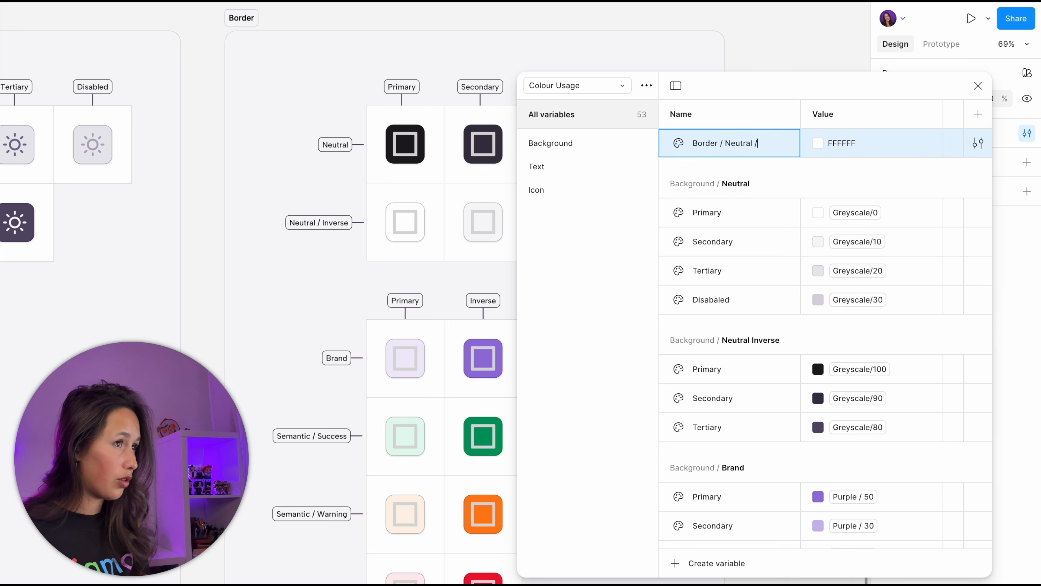
{"action": "key", "text": "Return"}
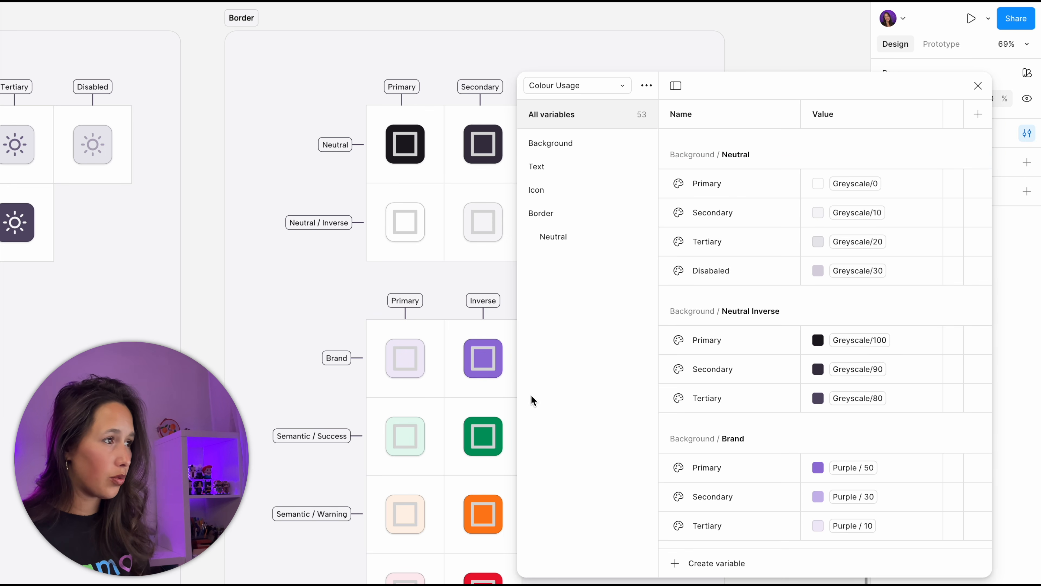
In the Border / Neutral group, duplicate the Primary variable and name the copy Secondary
{"action": "left_click", "coordinate": [573, 233]}
{"action": "left_click", "coordinate": [713, 151]}
{"action": "key", "text": "shift+Return"}
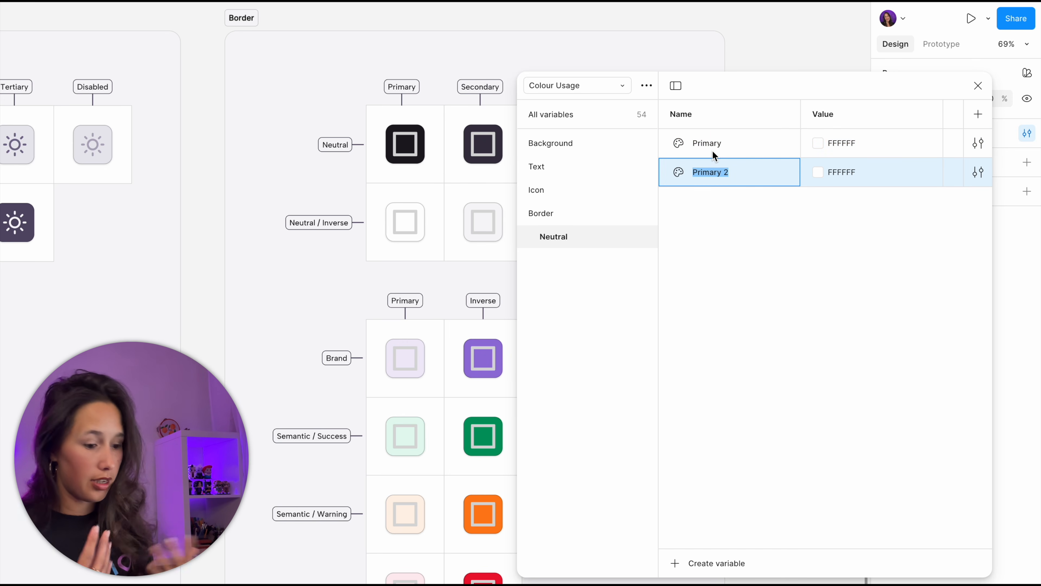
{"action": "type", "text": "Secondary"}
Duplicate the Neutral group under Border and rename the copy Neutral Inverse
{"action": "right_click", "coordinate": [563, 238]}
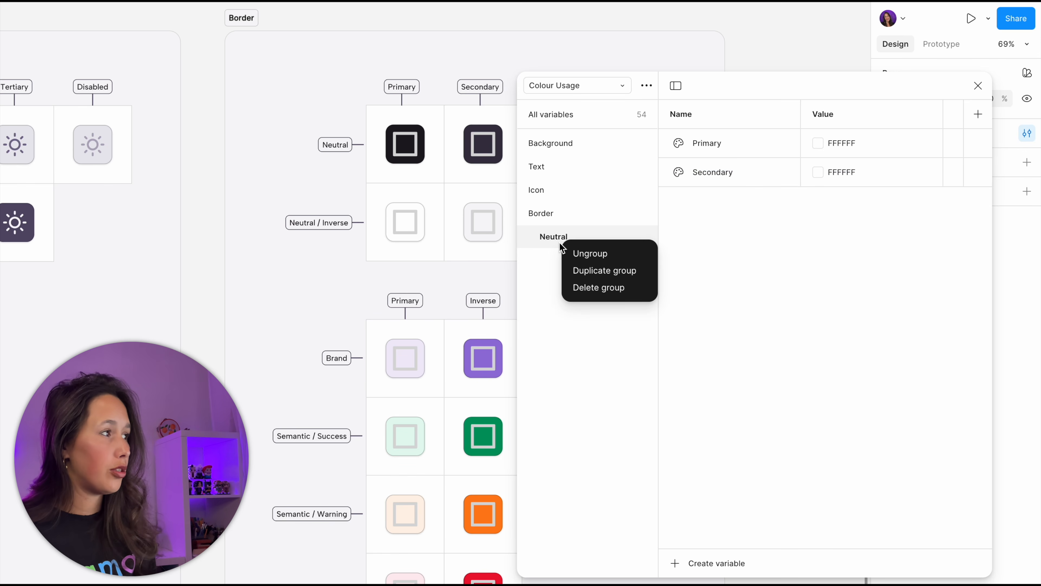
{"action": "left_click", "coordinate": [611, 270]}
{"action": "double_click", "coordinate": [571, 260]}
{"action": "type", "text": "Neutral Inverse"}
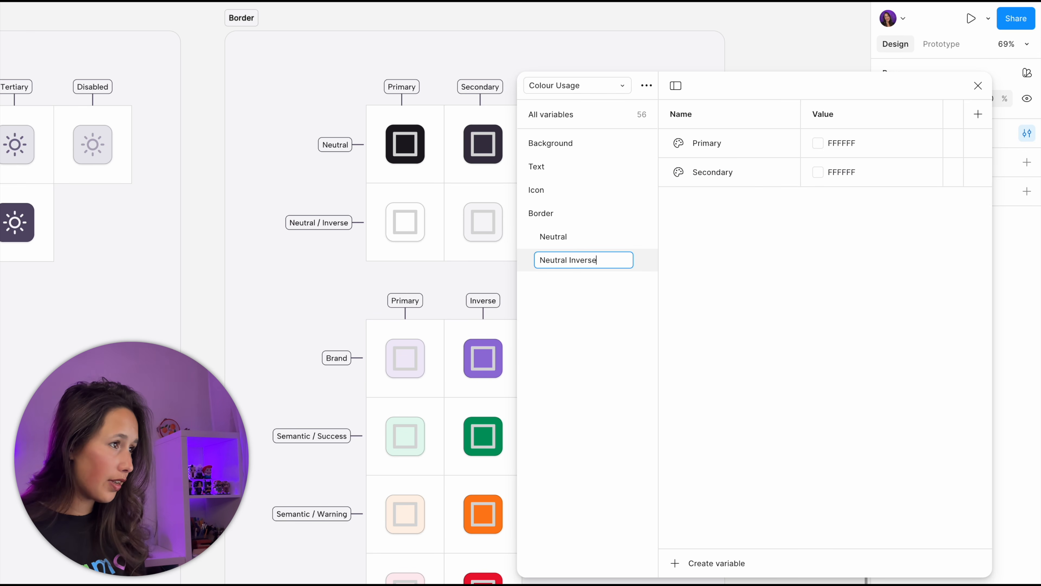
{"action": "key", "text": "Return"}
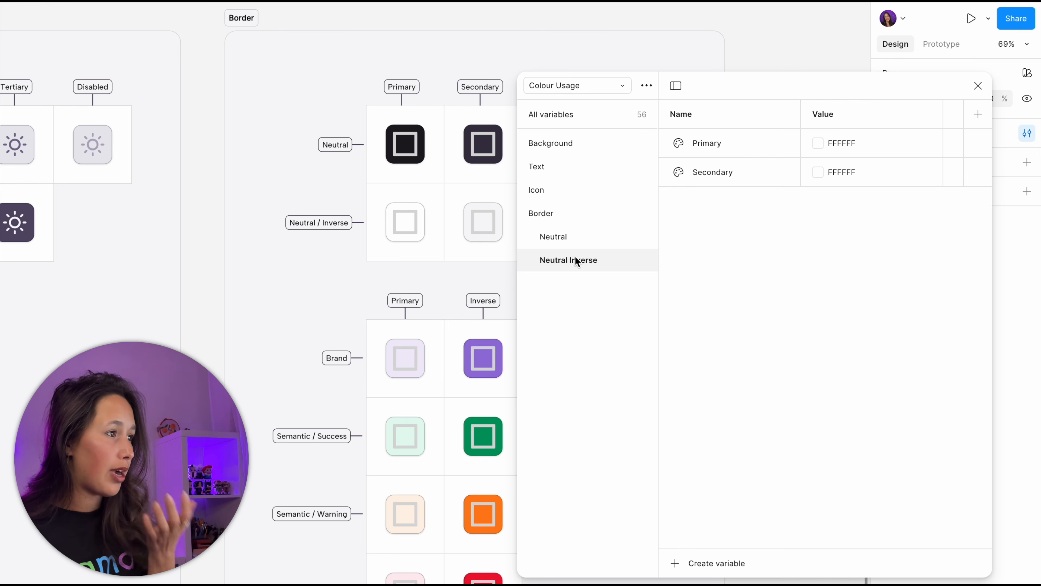
Duplicate the Border / Neutral Inverse group as Brand and rename its Secondary variable to Inverse
{"action": "right_click", "coordinate": [575, 257]}
{"action": "left_click", "coordinate": [613, 284]}
{"action": "double_click", "coordinate": [580, 281]}
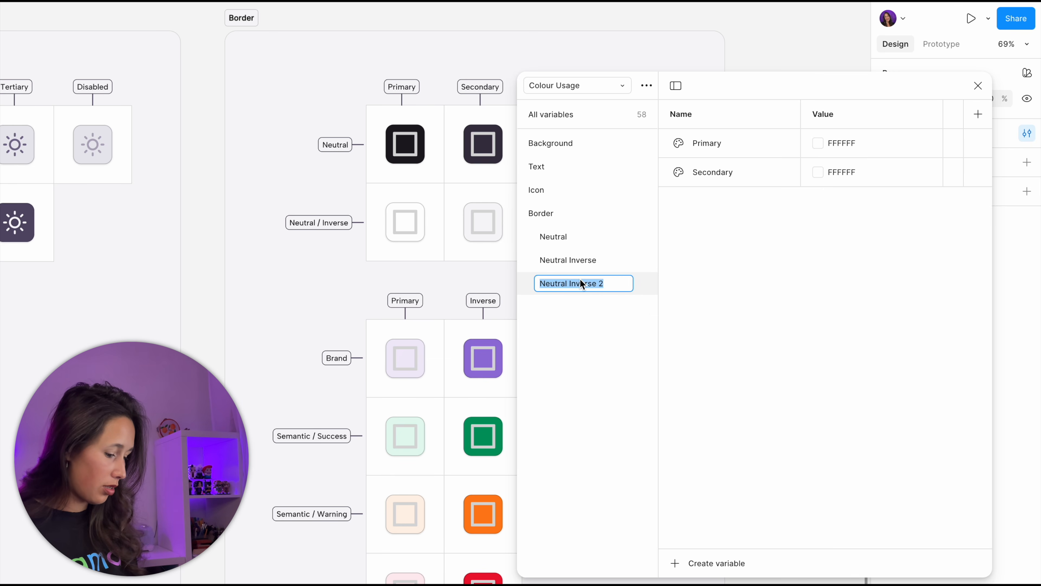
{"action": "type", "text": "Brand"}
{"action": "key", "text": "Return"}
{"action": "double_click", "coordinate": [716, 168]}
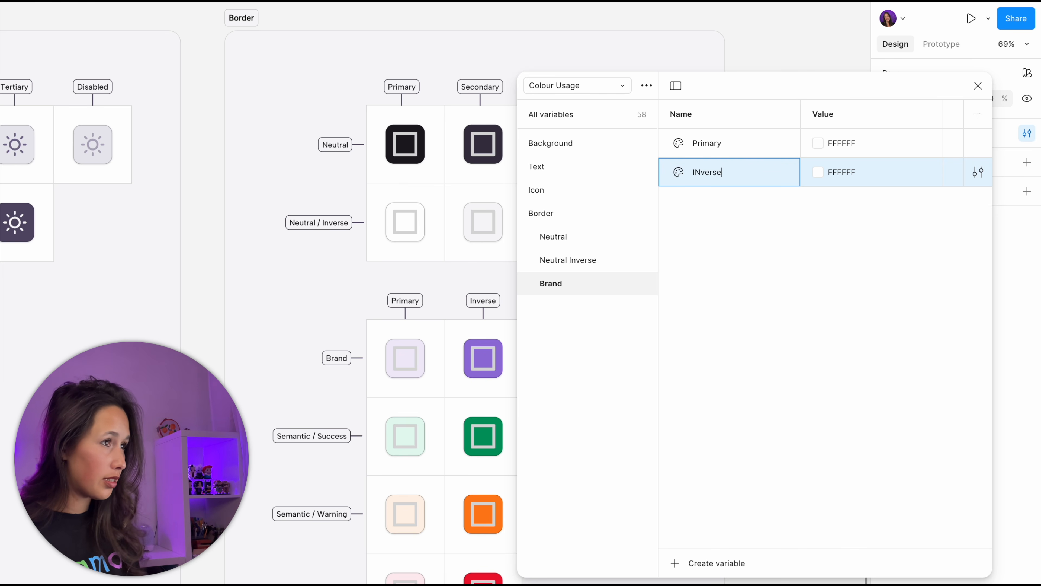
Duplicate the Border / Brand group and rename the copy Semantic / Success
{"action": "right_click", "coordinate": [576, 282]}
{"action": "left_click", "coordinate": [599, 305]}
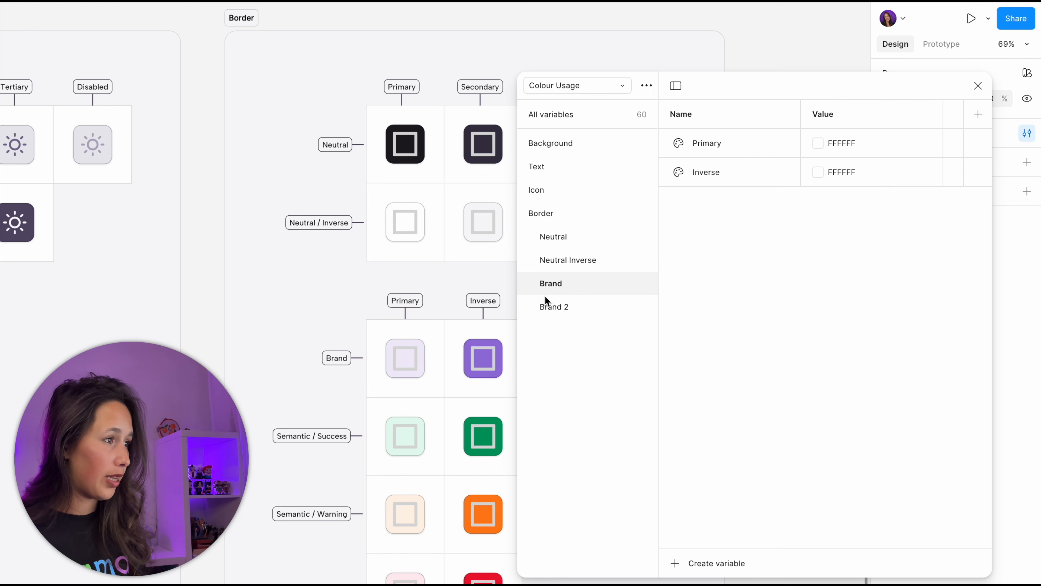
{"action": "left_click", "coordinate": [550, 305]}
{"action": "double_click", "coordinate": [550, 305]}
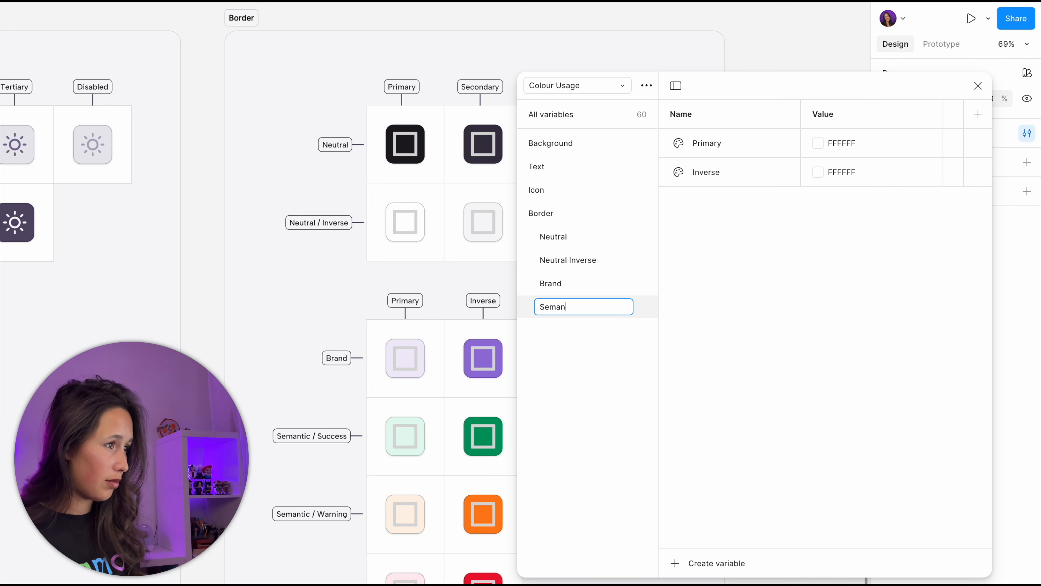
{"action": "type", "text": "Semantic / Success"}
{"action": "key", "text": "Return"}
Duplicate the Success group under Border / Semantic to create the Warning, Error and Info groups
{"action": "right_click", "coordinate": [578, 332]}
{"action": "left_click", "coordinate": [593, 362]}
{"action": "type", "text": "Warning"}
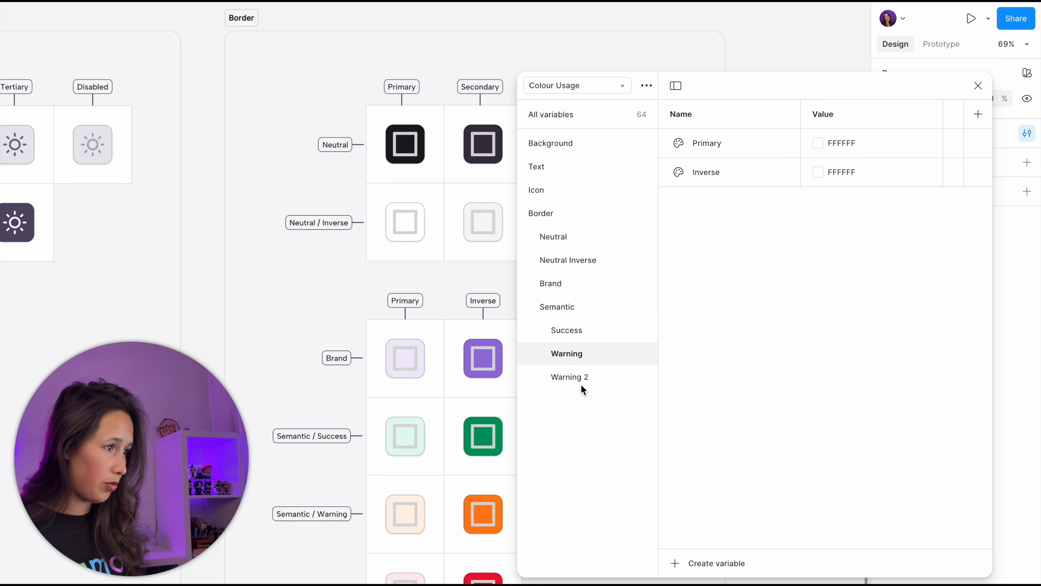
{"action": "double_click", "coordinate": [574, 377]}
{"action": "type", "text": "Error"}
{"action": "key", "text": "Return"}
{"action": "double_click", "coordinate": [560, 400]}
{"action": "type", "text": "Info"}
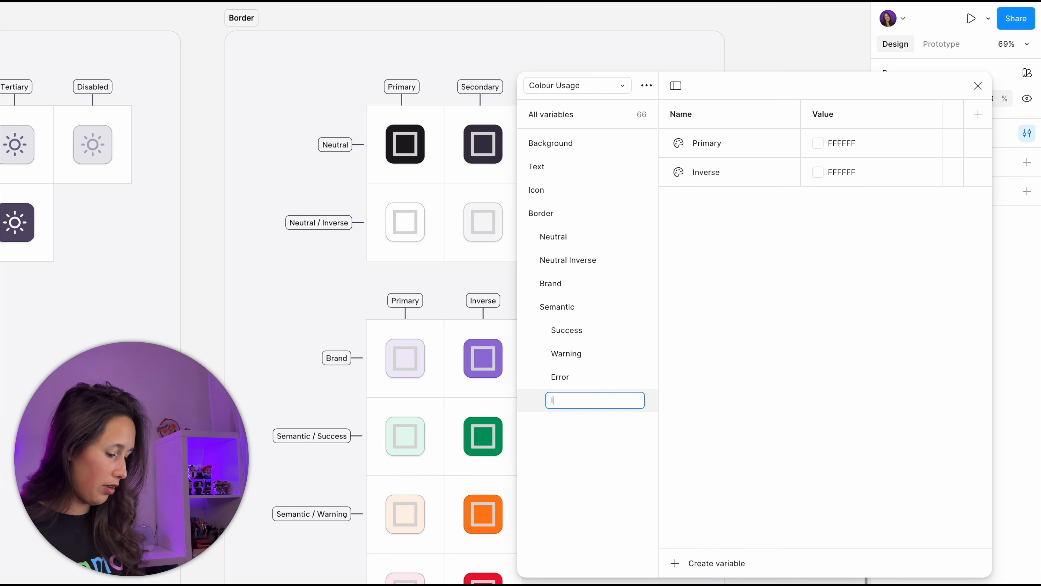
{"action": "key", "text": "Return"}
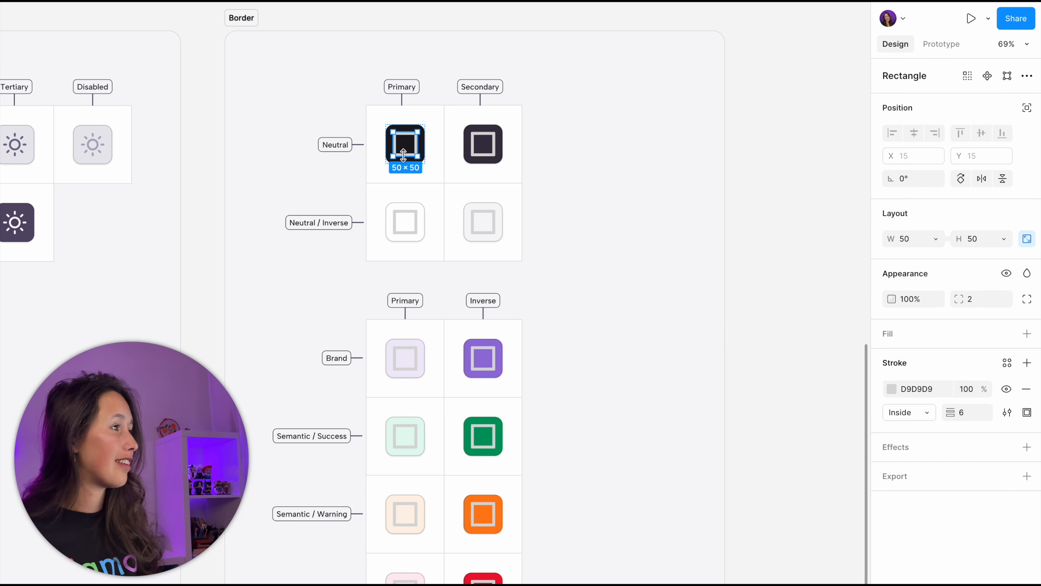
Link the strokes of the Neutral, Neutral / Inverse and Brand sample squares to their matching Border variables
{"action": "left_click", "coordinate": [1005, 364]}
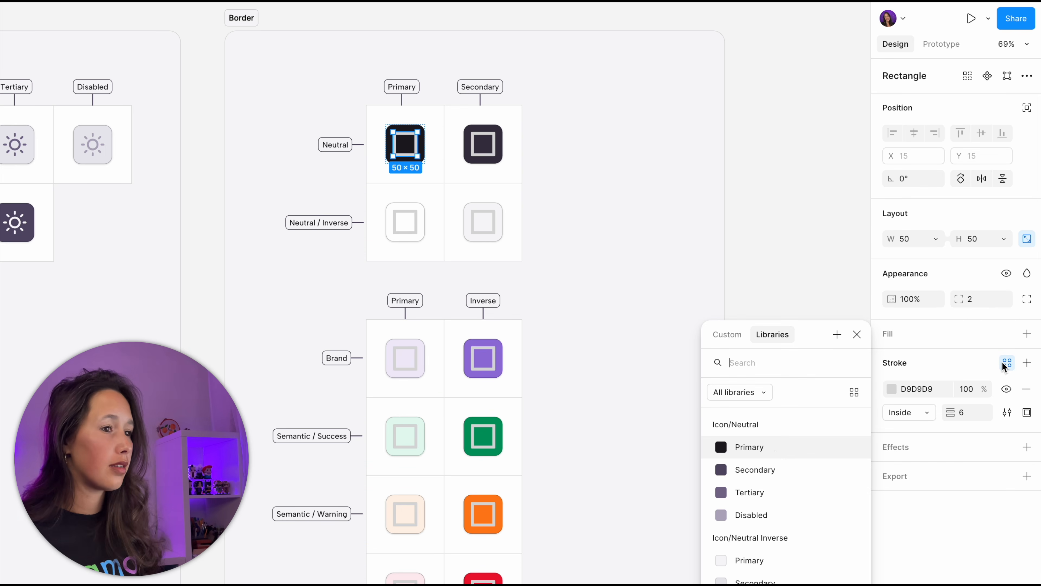
{"action": "type", "text": "bor"}
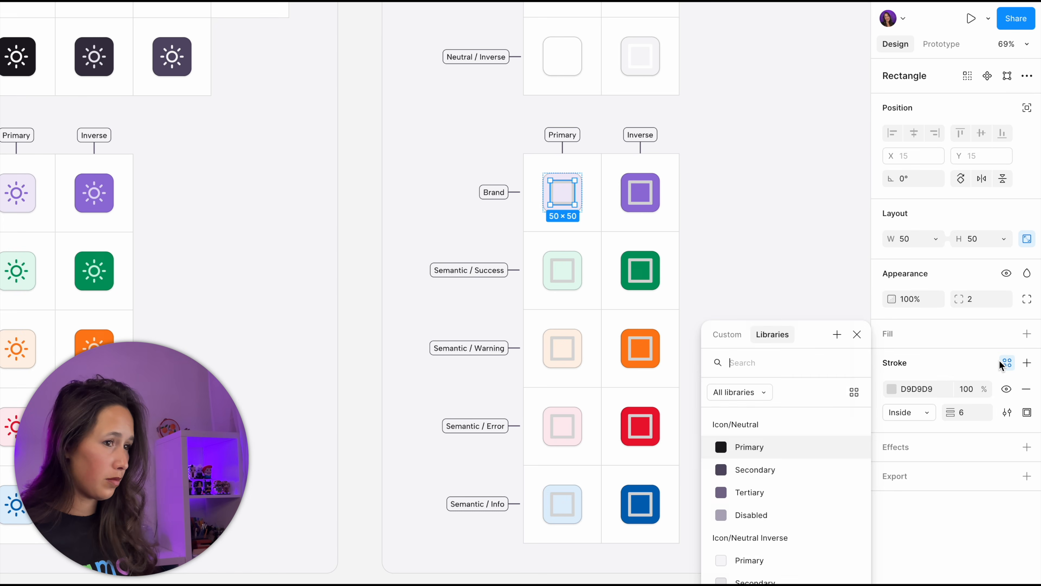
{"action": "left_click", "coordinate": [640, 192]}
Link the strokes of the Success, Warning, Error and Info sample squares to their matching Border / Semantic Primary and Inverse variables
{"action": "left_click", "coordinate": [562, 270]}
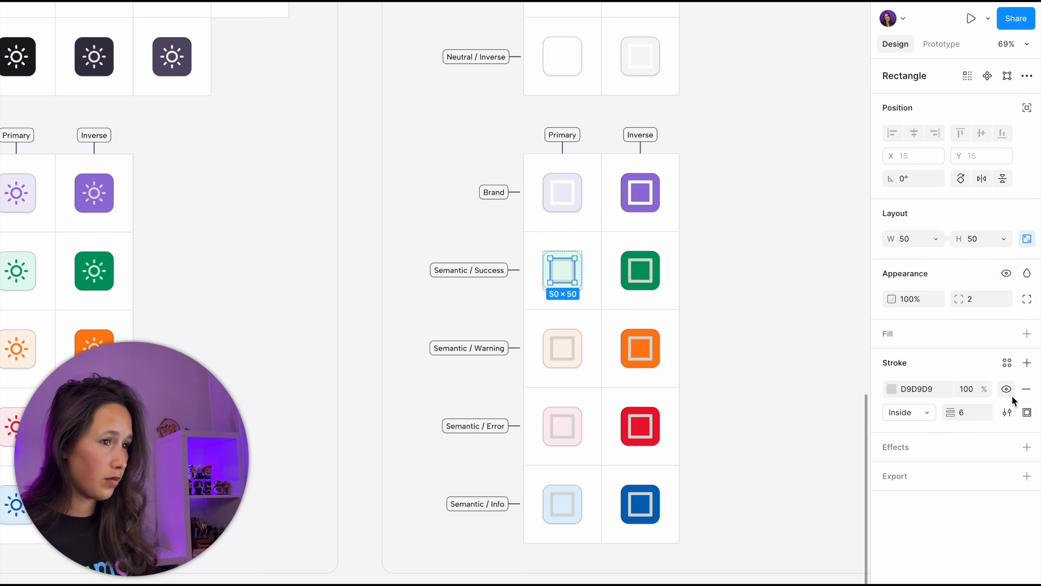
{"action": "left_click", "coordinate": [651, 281]}
{"action": "left_click", "coordinate": [578, 348]}
{"action": "left_click", "coordinate": [640, 348]}
{"action": "left_click", "coordinate": [1007, 362]}
{"action": "left_click", "coordinate": [562, 426]}
{"action": "type", "text": "wee"}
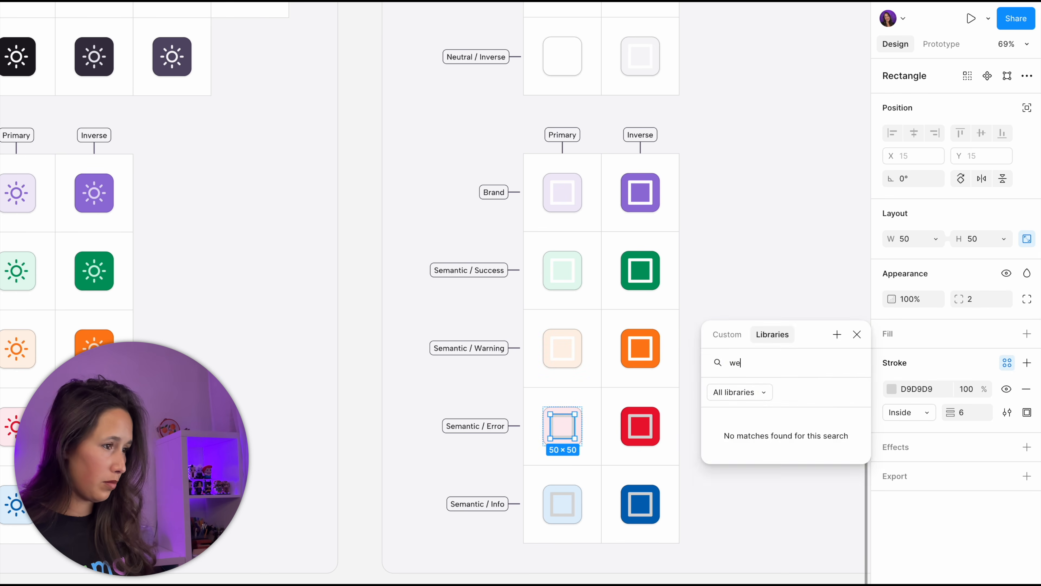
{"action": "left_click", "coordinate": [641, 425]}
{"action": "type", "text": "wee"}
{"action": "left_click", "coordinate": [562, 503]}
{"action": "left_click", "coordinate": [640, 503]}
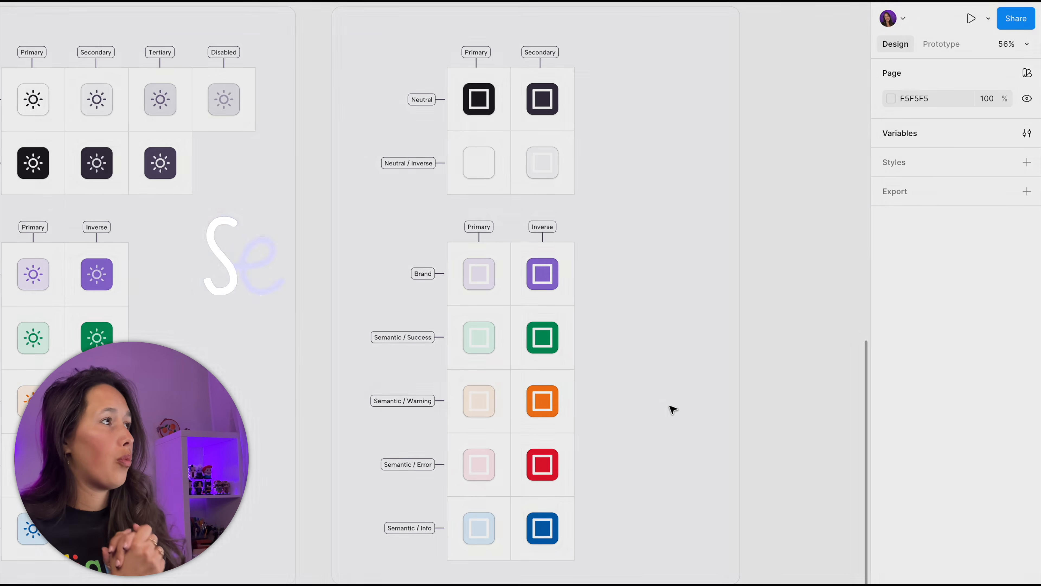
Open the variables and set the Border / Neutral Primary variable to the Greyscale/30 primitive
{"action": "left_click", "coordinate": [1027, 133]}
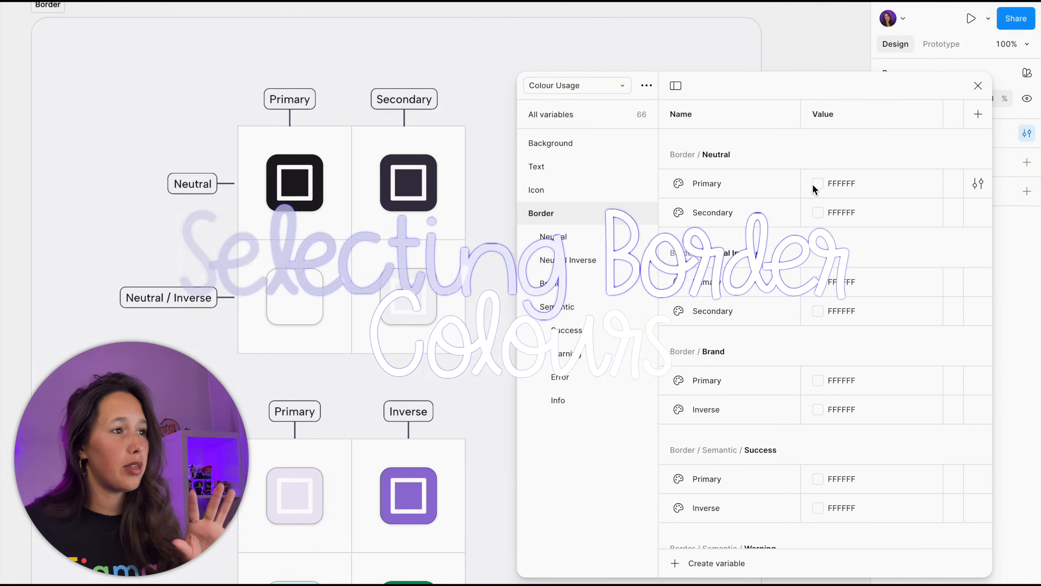
{"action": "left_click", "coordinate": [814, 187]}
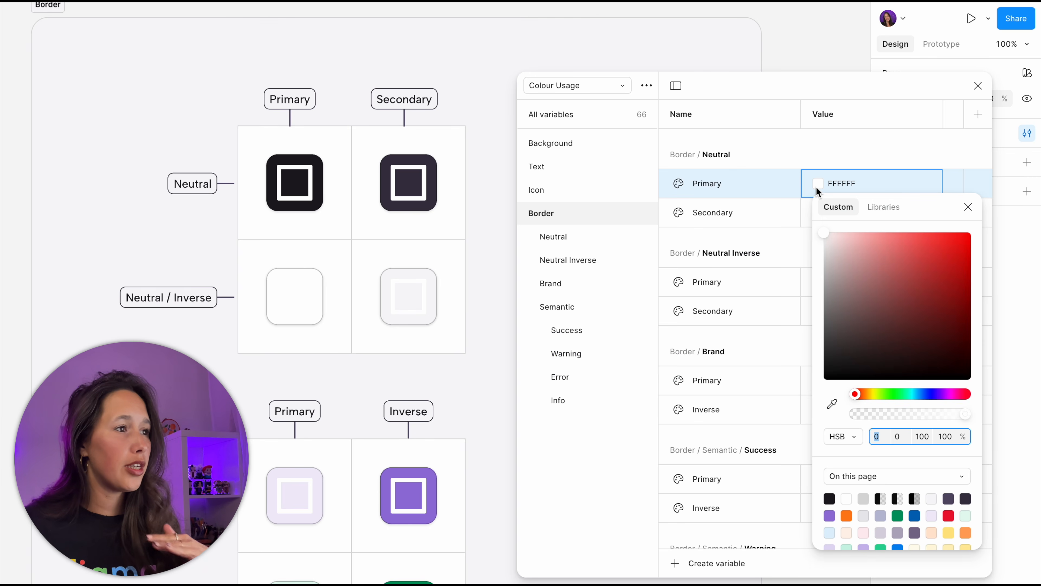
{"action": "left_click", "coordinate": [884, 207]}
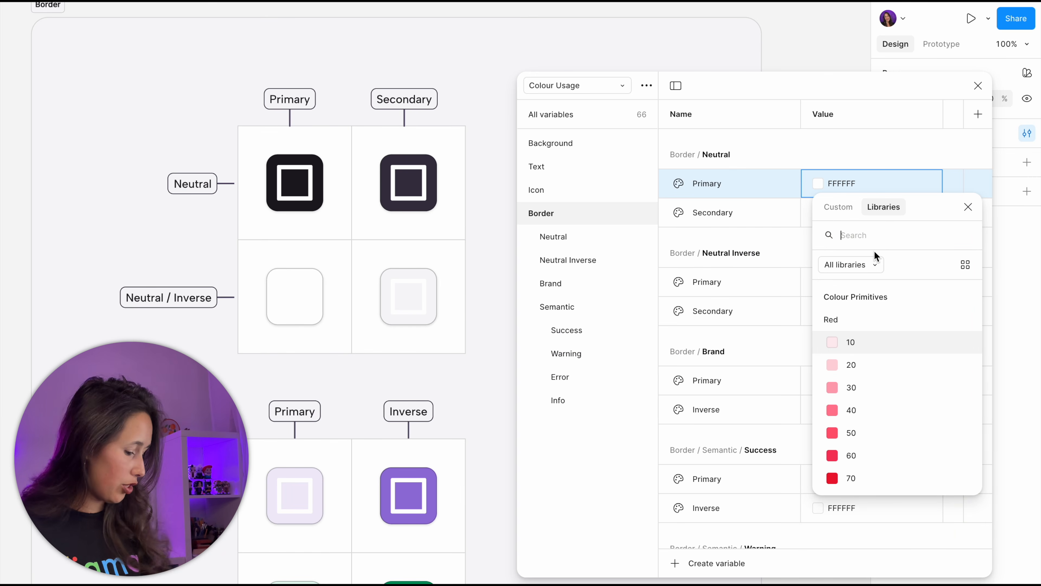
{"action": "type", "text": "grey"}
{"action": "left_click", "coordinate": [869, 386]}
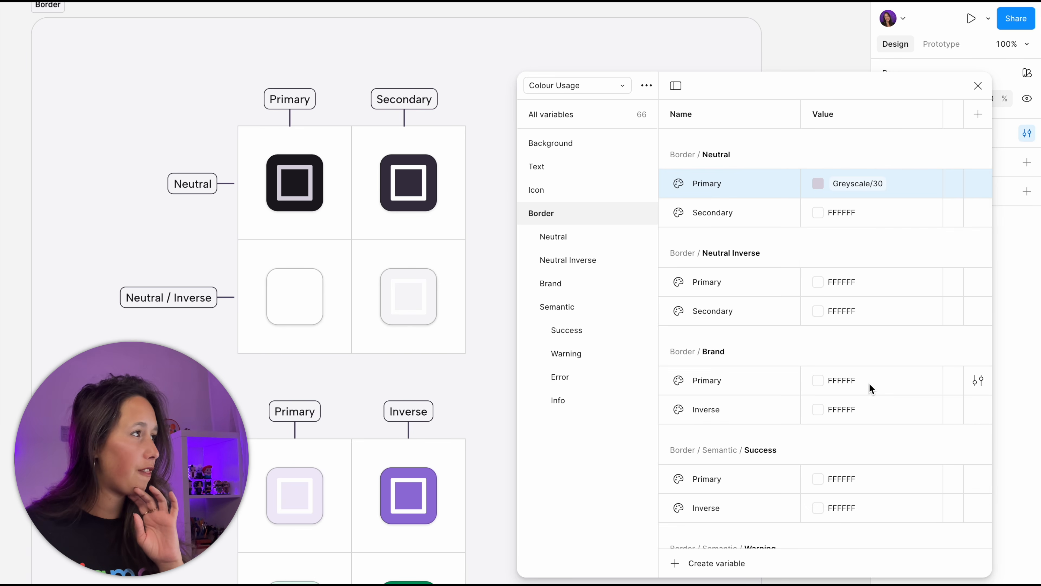
Set the Border / Neutral Secondary variable to the Greyscale/50 primitive
{"action": "left_click", "coordinate": [820, 209]}
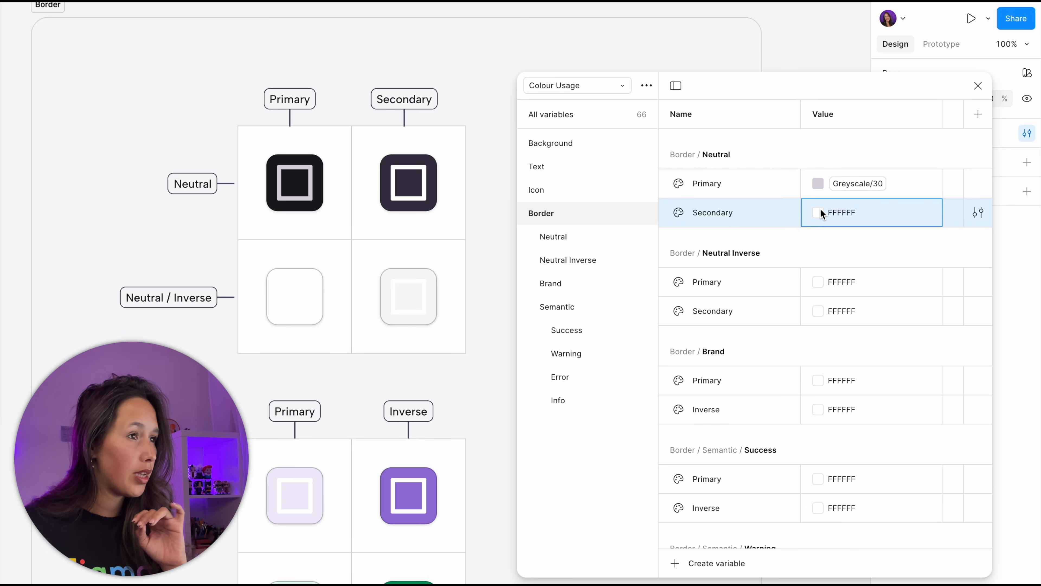
{"action": "left_click", "coordinate": [876, 236]}
{"action": "scroll", "coordinate": [856, 377], "scroll_direction": "down", "scroll_amount": 20}
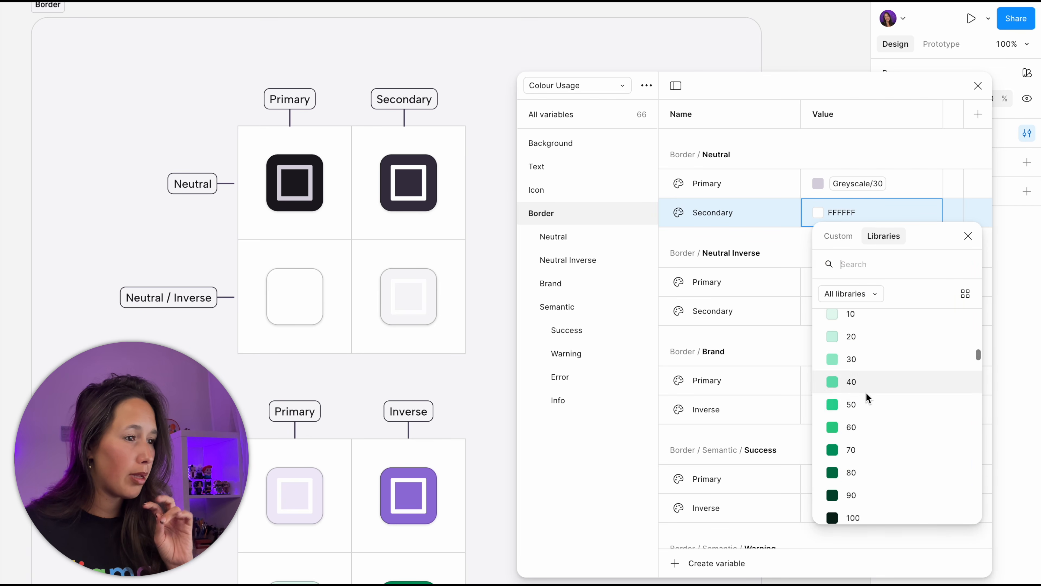
{"action": "scroll", "coordinate": [958, 346], "scroll_direction": "up", "scroll_amount": 10}
{"action": "scroll", "coordinate": [932, 352], "scroll_direction": "down", "scroll_amount": 2}
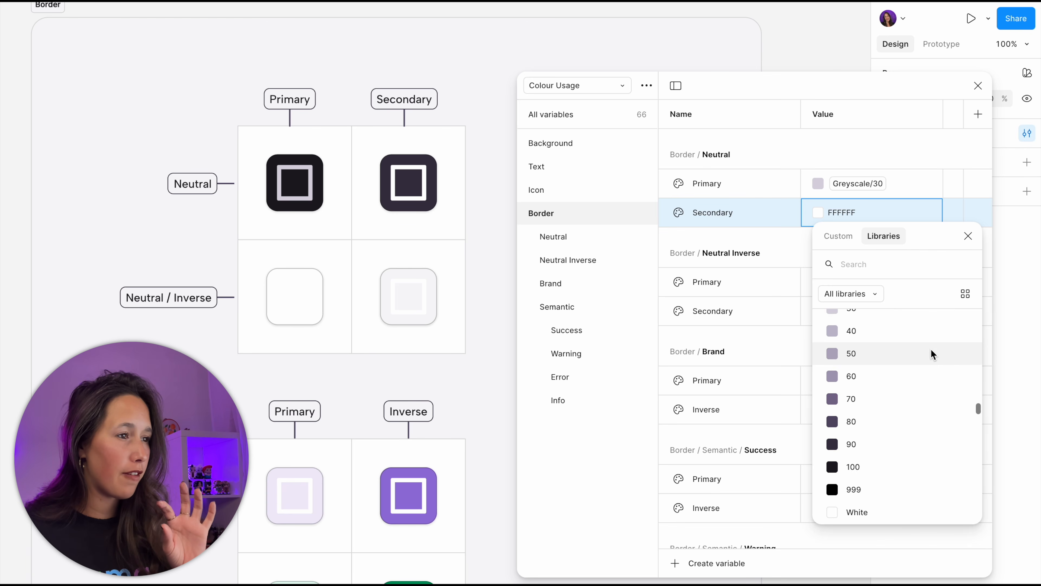
{"action": "left_click", "coordinate": [932, 352]}
Set the Border / Neutral Inverse Primary variable to the Greyscale/90 primitive
{"action": "double_click", "coordinate": [295, 289]}
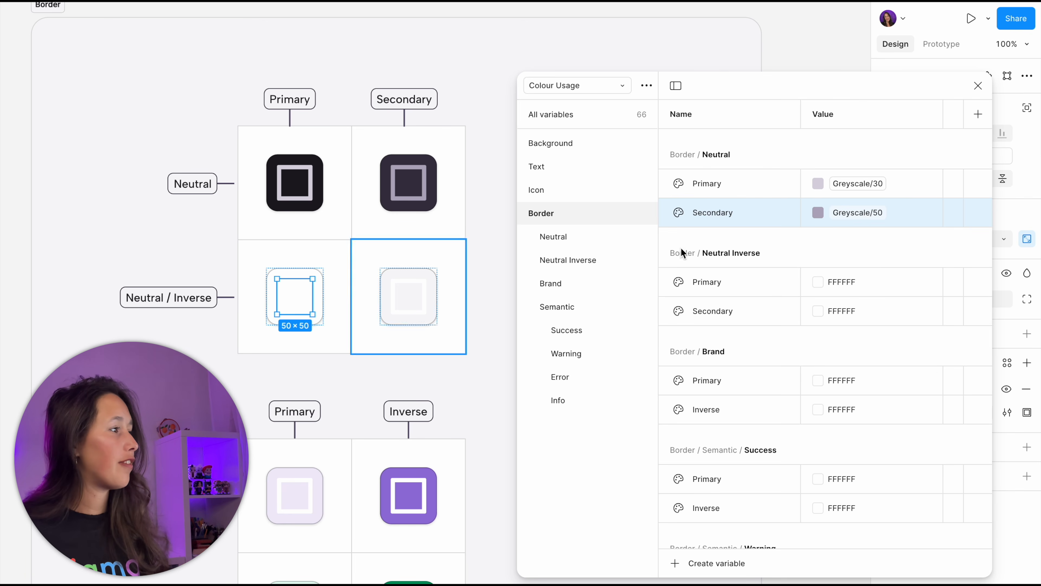
{"action": "left_click", "coordinate": [819, 288]}
{"action": "left_click", "coordinate": [819, 289]}
{"action": "left_click", "coordinate": [884, 282]}
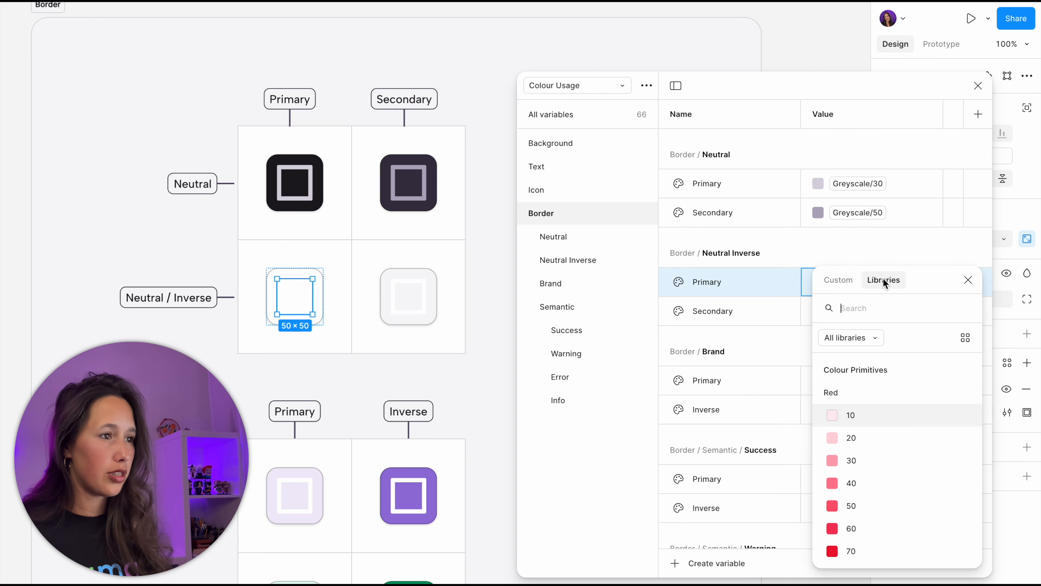
{"action": "type", "text": "grey"}
{"action": "scroll", "coordinate": [854, 470], "scroll_direction": "down", "scroll_amount": 3}
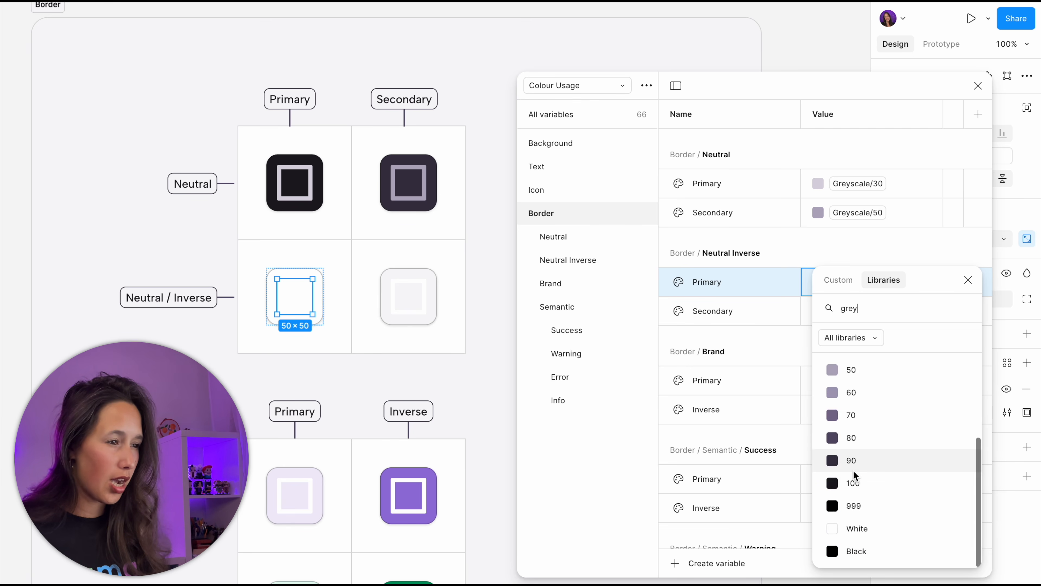
{"action": "left_click", "coordinate": [855, 469]}
Set the Border / Neutral Inverse Secondary variable to the Greyscale/70 primitive
{"action": "left_click", "coordinate": [819, 311]}
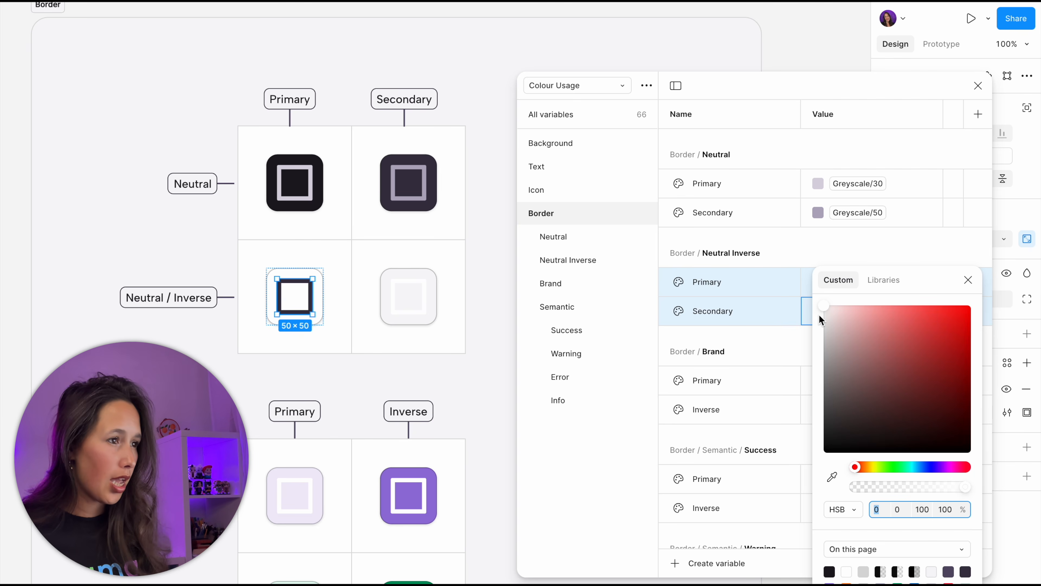
{"action": "left_click", "coordinate": [876, 286]}
{"action": "type", "text": "g"}
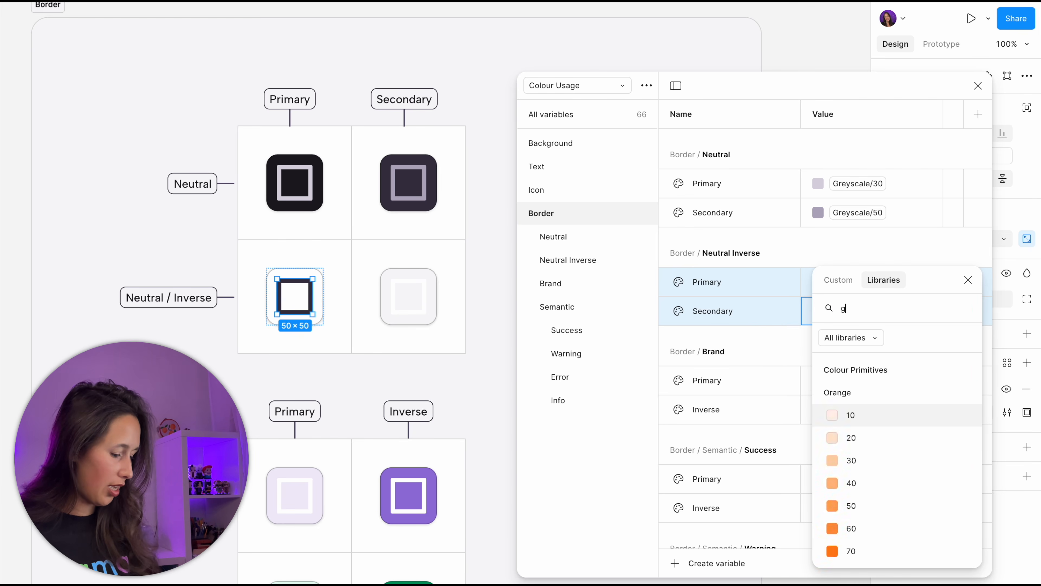
{"action": "type", "text": "rey 7"}
{"action": "left_click", "coordinate": [851, 391]}
Set the Border / Brand Primary variable to the Purple / 80 primitive
{"action": "scroll", "coordinate": [714, 361], "scroll_direction": "down", "scroll_amount": 3}
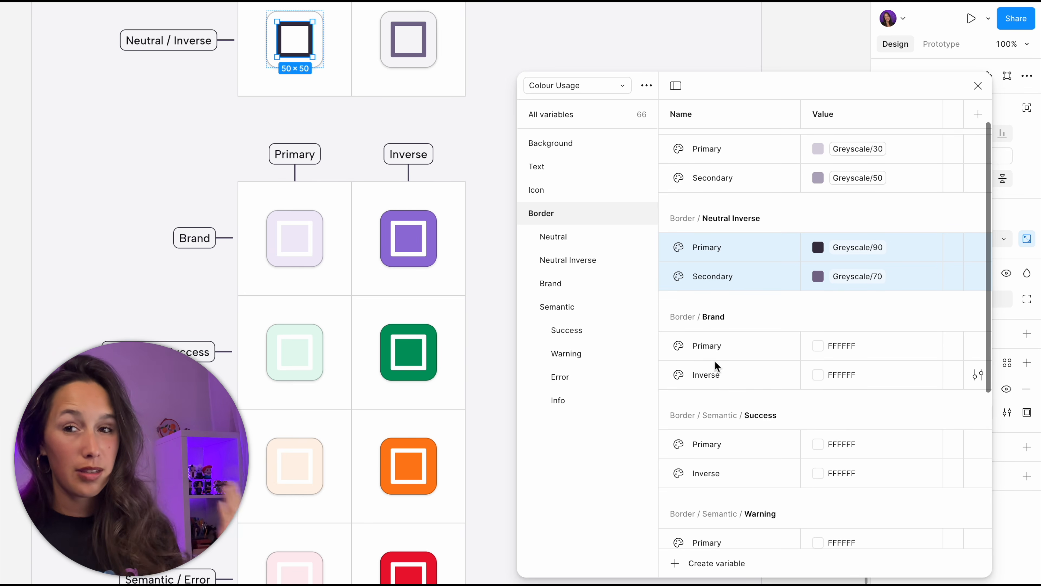
{"action": "scroll", "coordinate": [715, 362], "scroll_direction": "down", "scroll_amount": 1}
{"action": "left_click", "coordinate": [824, 342]}
{"action": "left_click", "coordinate": [824, 342]}
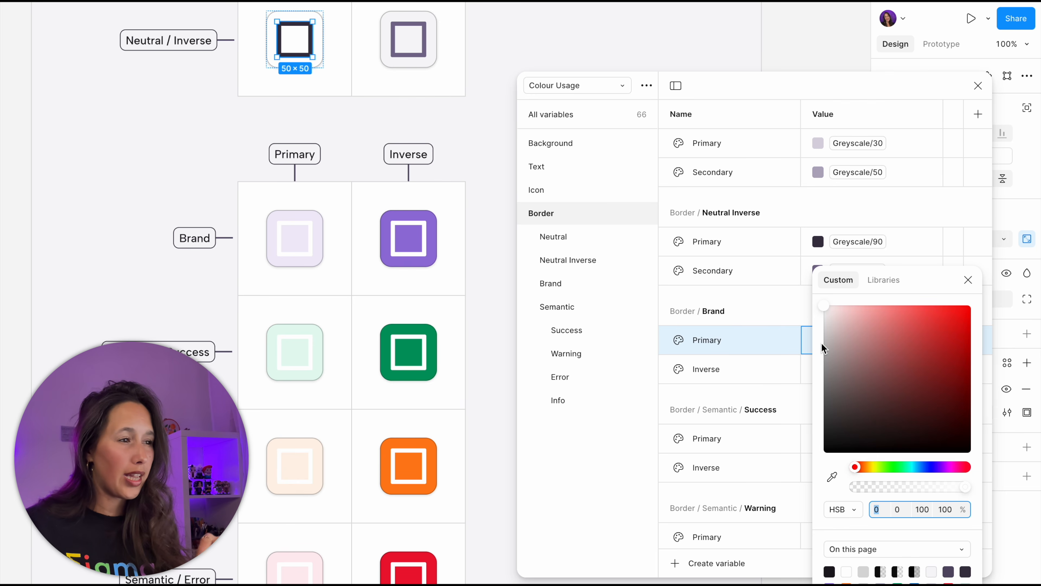
{"action": "left_click", "coordinate": [881, 281]}
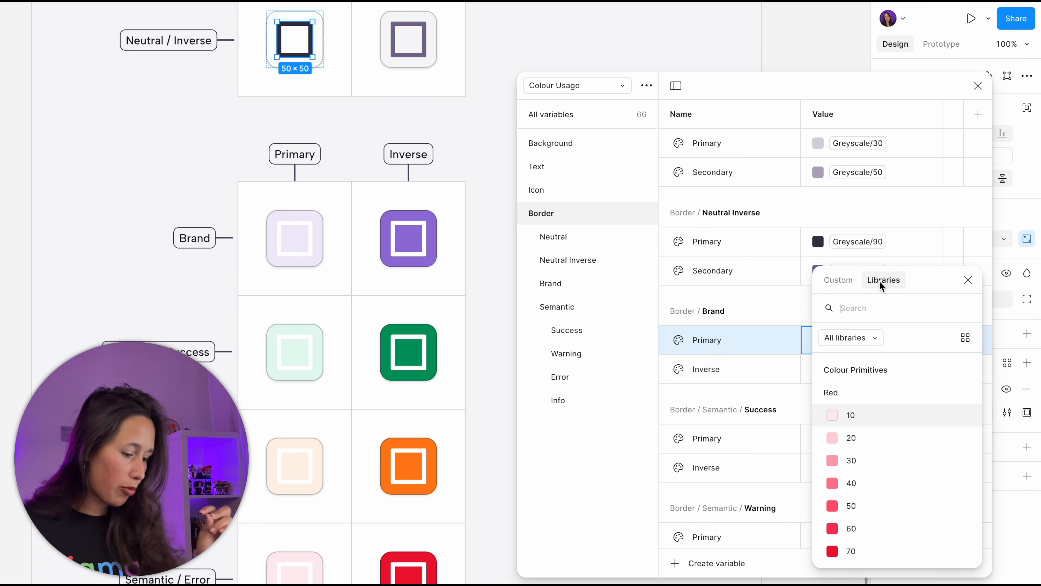
{"action": "type", "text": "pur"}
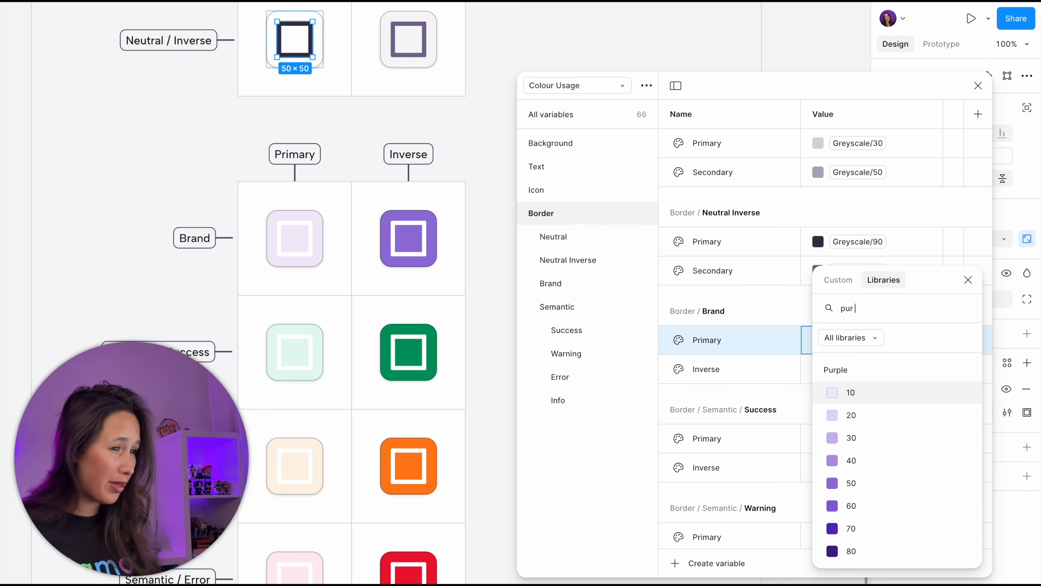
{"action": "scroll", "coordinate": [881, 472], "scroll_direction": "down", "scroll_amount": 2}
{"action": "left_click", "coordinate": [853, 528]}
Set the Border / Brand Inverse variable to the Purple / 20 primitive
{"action": "scroll", "coordinate": [363, 361], "scroll_direction": "down", "scroll_amount": 4}
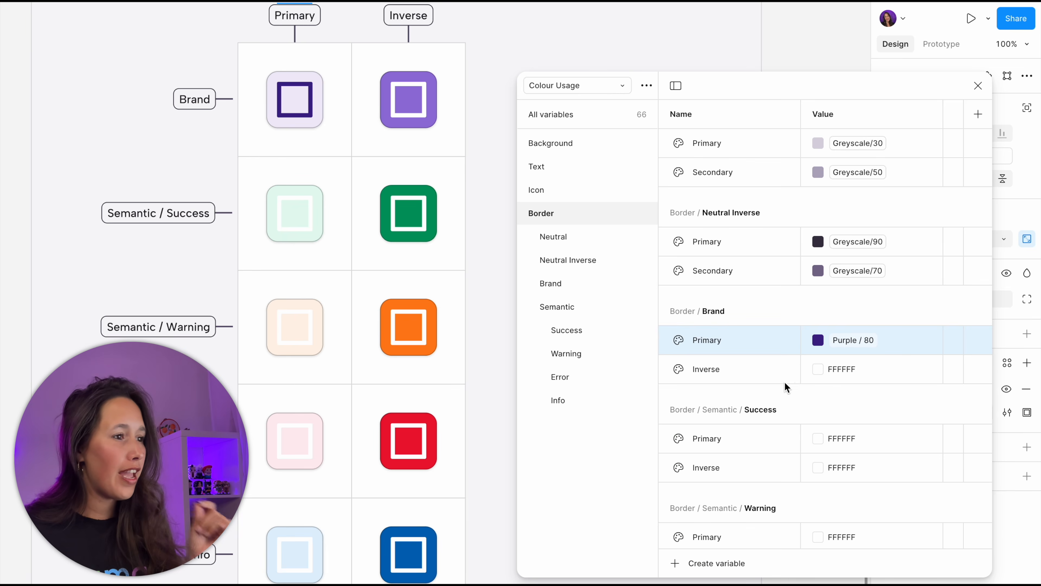
{"action": "left_click", "coordinate": [818, 372]}
{"action": "left_click", "coordinate": [883, 280]}
{"action": "scroll", "coordinate": [885, 467], "scroll_direction": "down", "scroll_amount": 12}
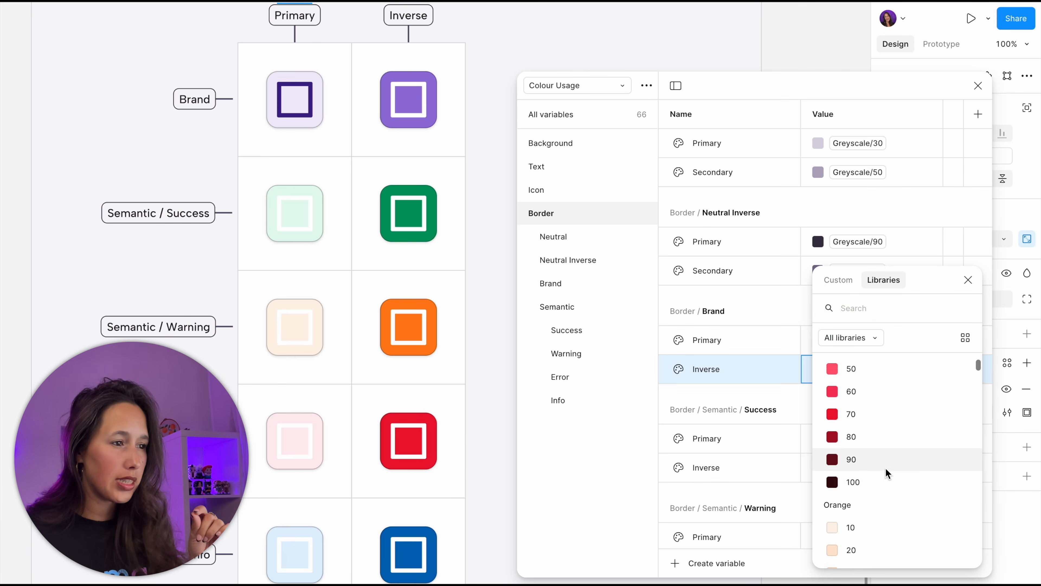
{"action": "type", "text": "pur"}
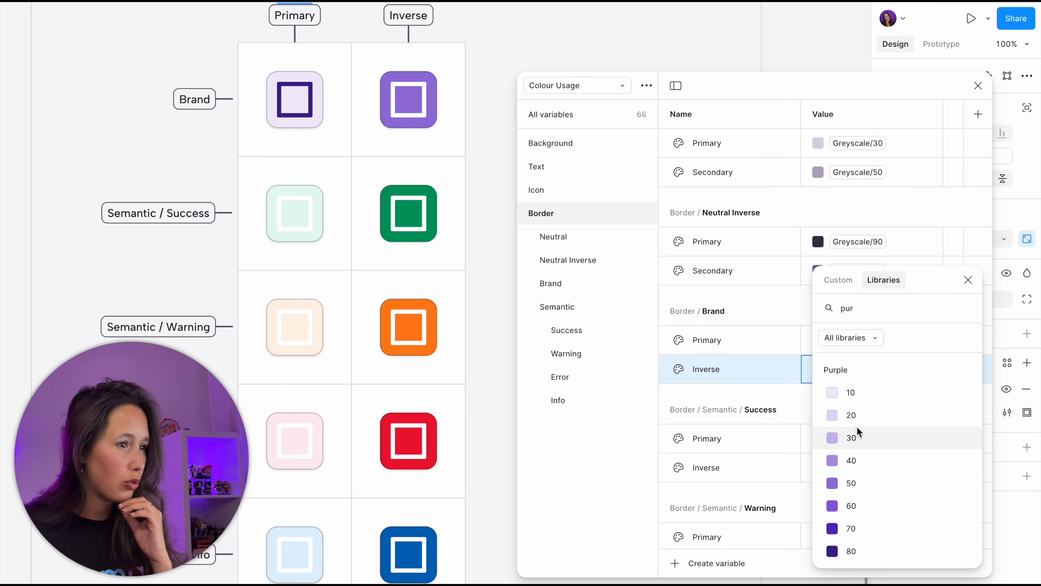
{"action": "left_click", "coordinate": [861, 416]}
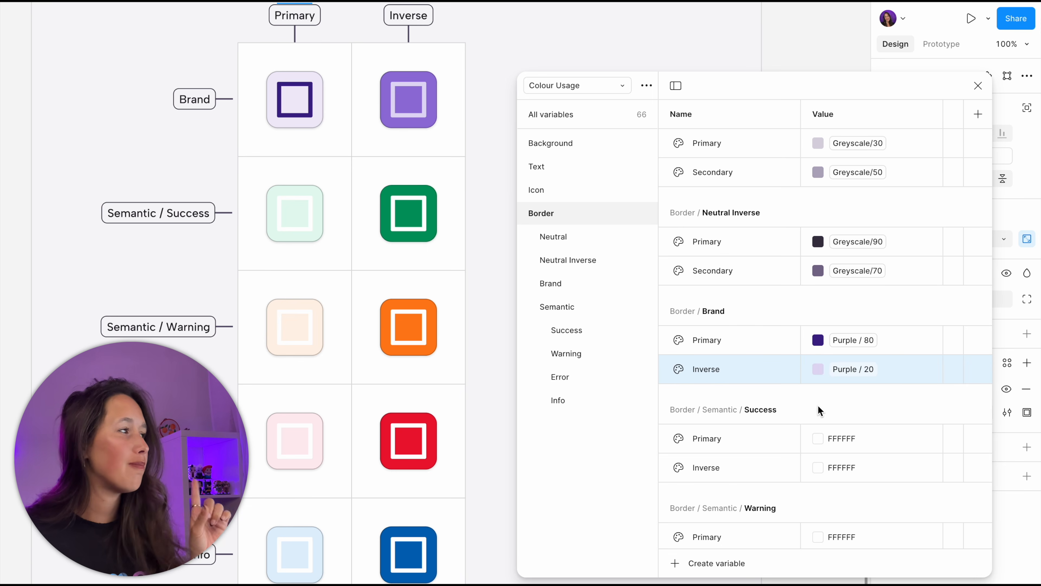
Assign Orange / 80 and Orange / 20 to the Primary and Inverse variables of Border / Semantic / Success
{"action": "left_click", "coordinate": [816, 427]}
{"action": "left_click", "coordinate": [883, 280]}
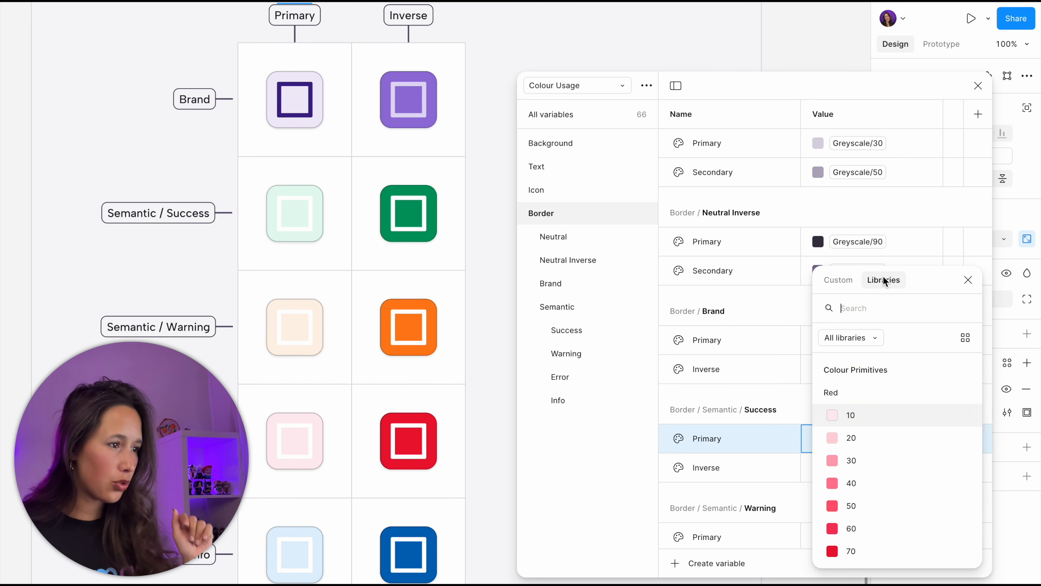
{"action": "type", "text": "80"}
{"action": "left_click", "coordinate": [855, 437]}
{"action": "left_click", "coordinate": [817, 467]}
{"action": "left_click", "coordinate": [874, 280]}
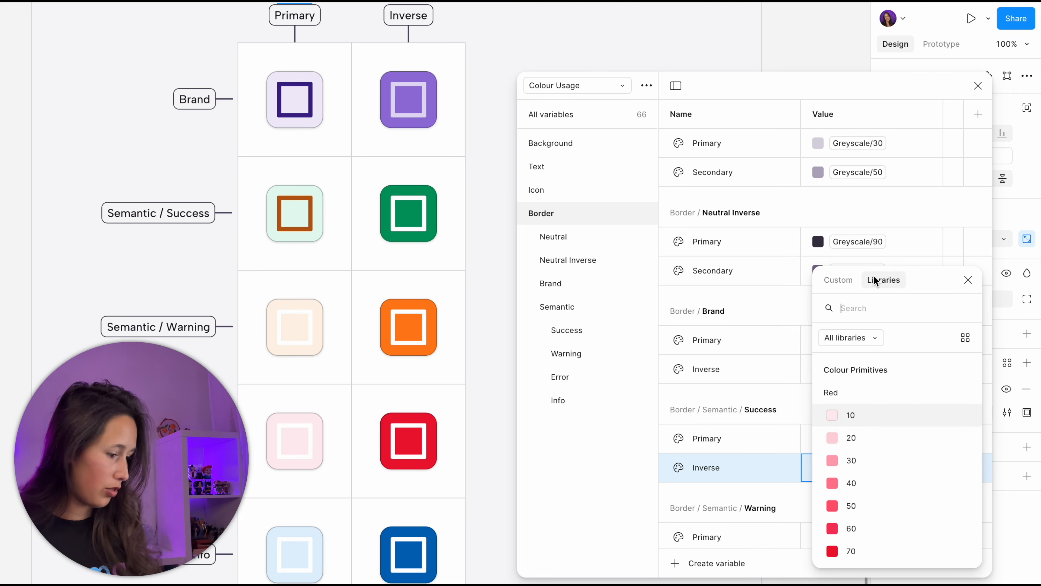
{"action": "type", "text": "20"}
{"action": "left_click", "coordinate": [855, 437]}
Reassign the Border / Semantic / Success variables, setting Primary to Green / 80 and Inverse to Green / 20
{"action": "scroll", "coordinate": [801, 434], "scroll_direction": "down", "scroll_amount": 3}
{"action": "left_click", "coordinate": [845, 338]}
{"action": "type", "text": "80"}
{"action": "left_click", "coordinate": [856, 566]}
{"action": "left_click", "coordinate": [841, 371]}
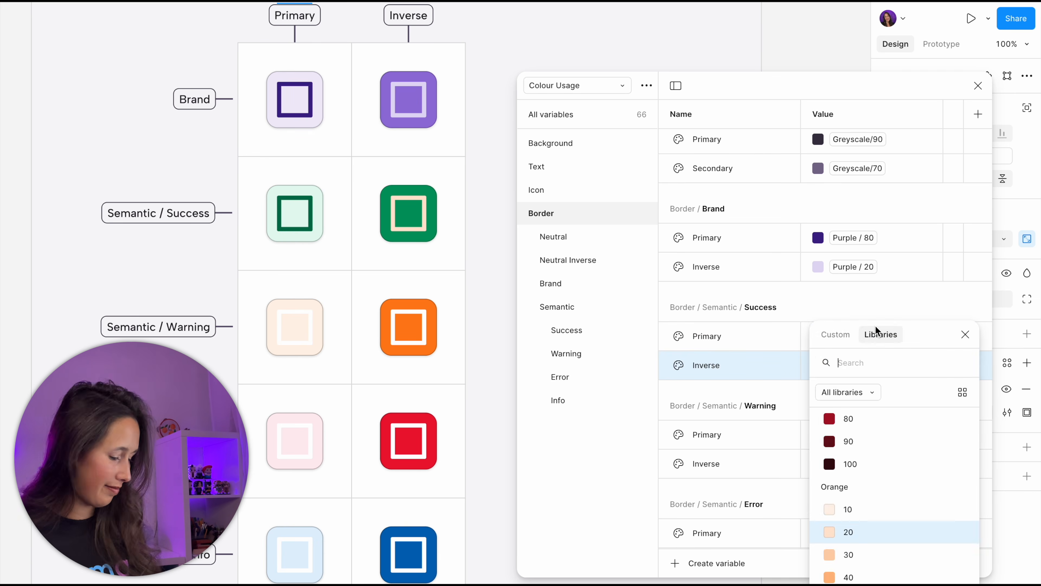
{"action": "type", "text": "20"}
{"action": "left_click", "coordinate": [872, 575]}
Set the Border / Semantic / Warning Primary variable to the Orange / 80 primitive
{"action": "scroll", "coordinate": [802, 442], "scroll_direction": "down", "scroll_amount": 1}
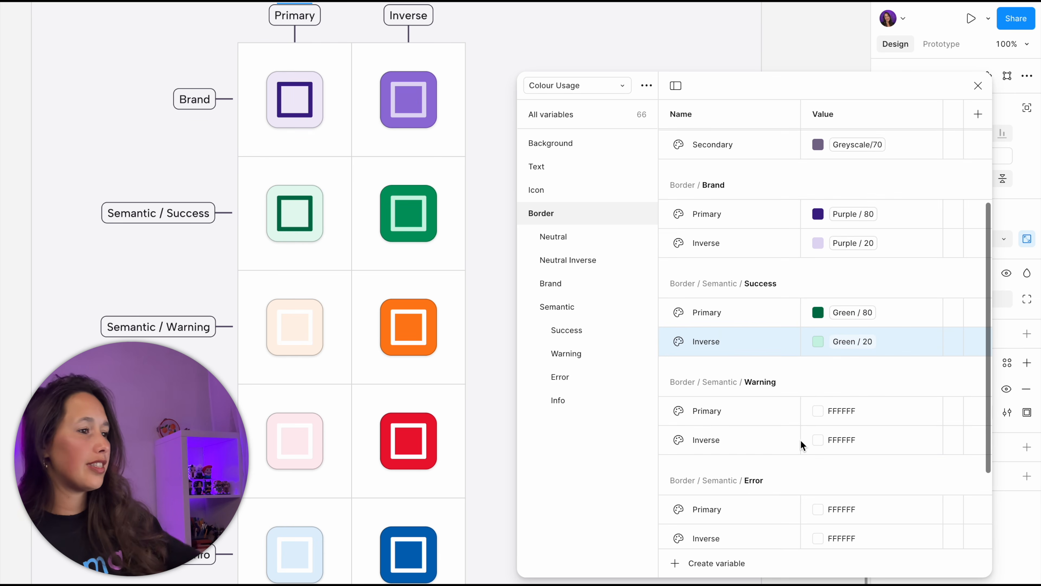
{"action": "left_click", "coordinate": [816, 405]}
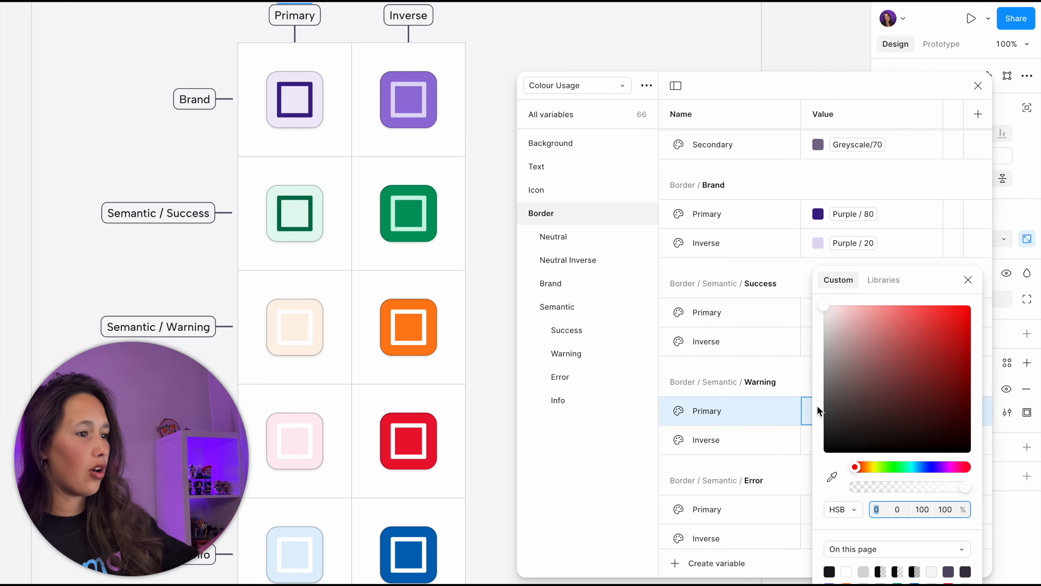
{"action": "left_click", "coordinate": [888, 281]}
{"action": "type", "text": "80"}
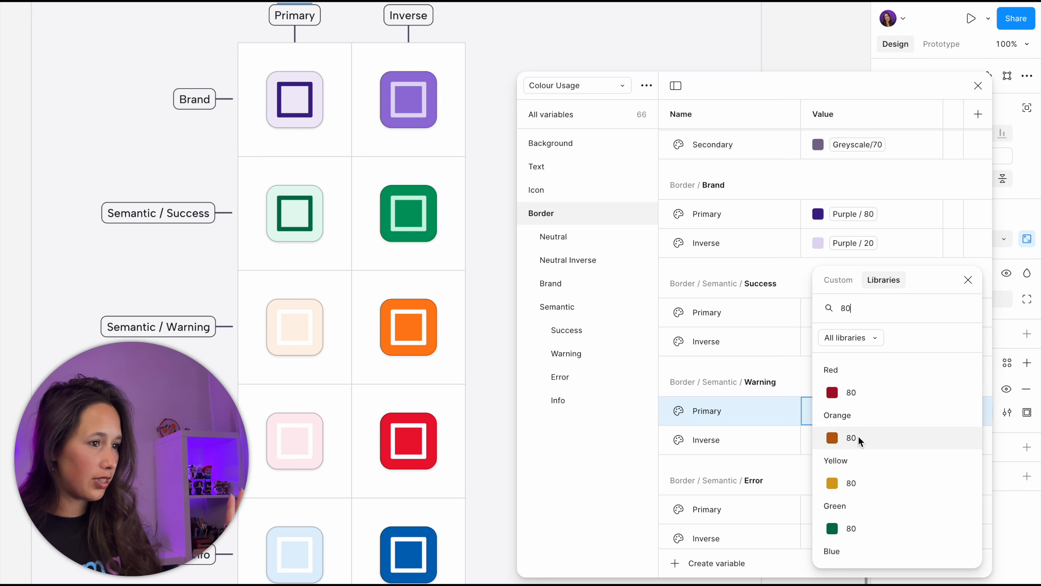
{"action": "left_click", "coordinate": [858, 436]}
Set the Border / Semantic / Warning Inverse variable to the Orange / 20 primitive
{"action": "left_click", "coordinate": [817, 437]}
{"action": "left_click", "coordinate": [877, 281]}
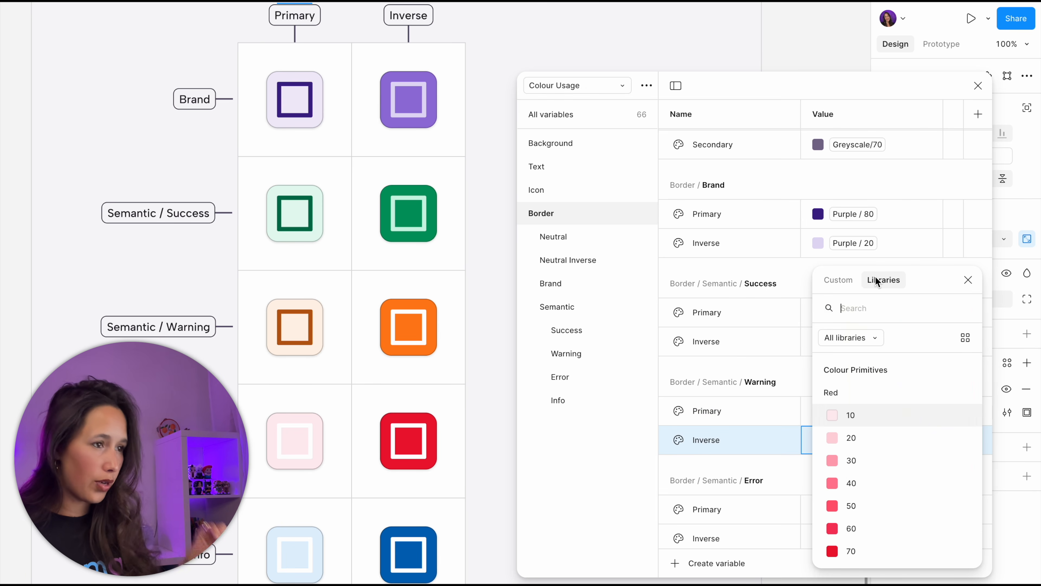
{"action": "type", "text": "80"}
{"action": "scroll", "coordinate": [857, 500], "scroll_direction": "down", "scroll_amount": 5}
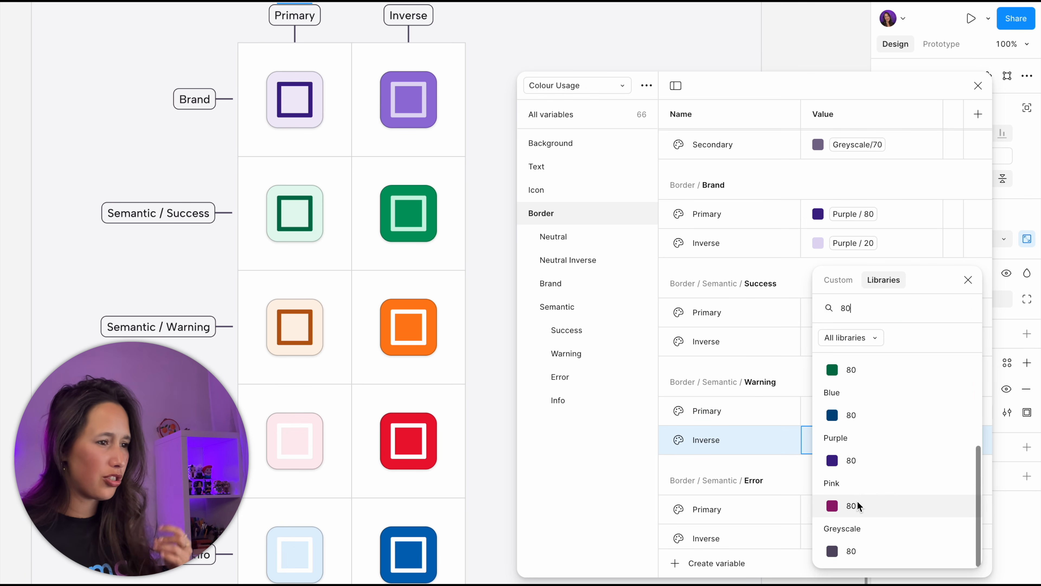
{"action": "scroll", "coordinate": [857, 452], "scroll_direction": "up", "scroll_amount": 3}
{"action": "key", "text": "BackSpace"}
{"action": "key", "text": "BackSpace"}
{"action": "type", "text": "20"}
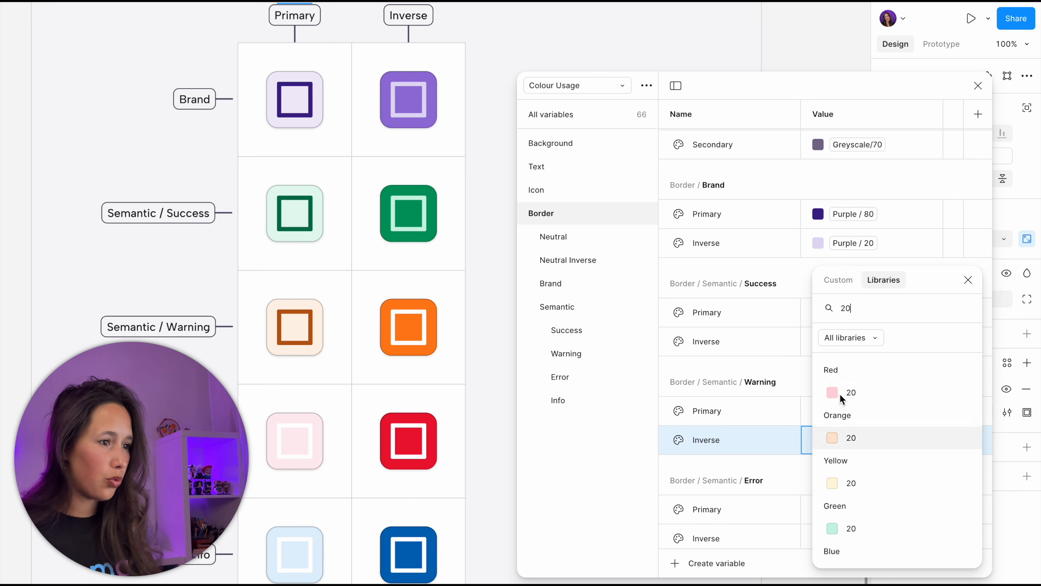
{"action": "left_click", "coordinate": [842, 439]}
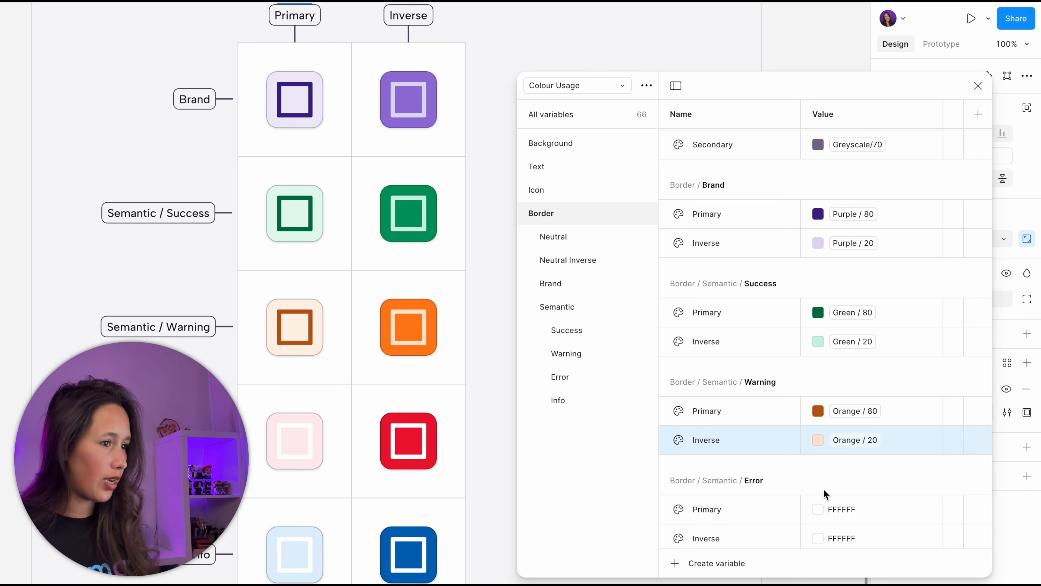
Set the Border / Semantic / Error variables to Red / 80 for Primary and Red / 20 for Inverse
{"action": "left_click", "coordinate": [825, 501]}
{"action": "left_click", "coordinate": [823, 503]}
{"action": "left_click", "coordinate": [882, 280]}
{"action": "left_click", "coordinate": [815, 541]}
{"action": "left_click", "coordinate": [882, 280]}
Set the Border / Semantic / Info variables to Blue / 80 for Primary and Blue / 20 for Inverse
{"action": "scroll", "coordinate": [821, 508], "scroll_direction": "down", "scroll_amount": 3}
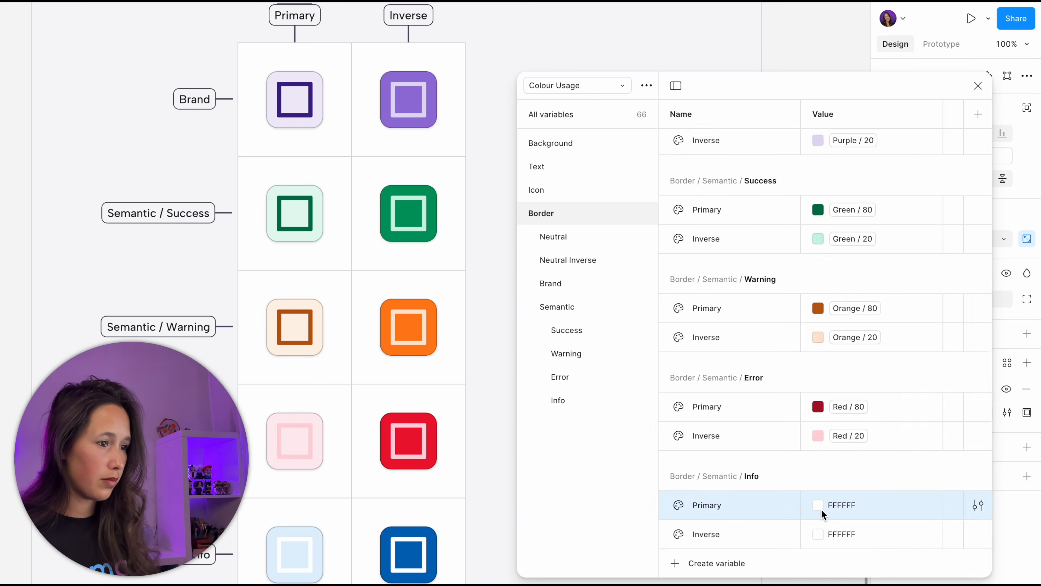
{"action": "left_click", "coordinate": [821, 507]}
{"action": "left_click", "coordinate": [883, 280]}
{"action": "left_click", "coordinate": [818, 534]}
{"action": "left_click", "coordinate": [883, 279]}
{"action": "left_click", "coordinate": [843, 509]}
{"action": "scroll", "coordinate": [412, 434], "scroll_direction": "down", "scroll_amount": 5}
{"action": "left_click", "coordinate": [433, 416]}
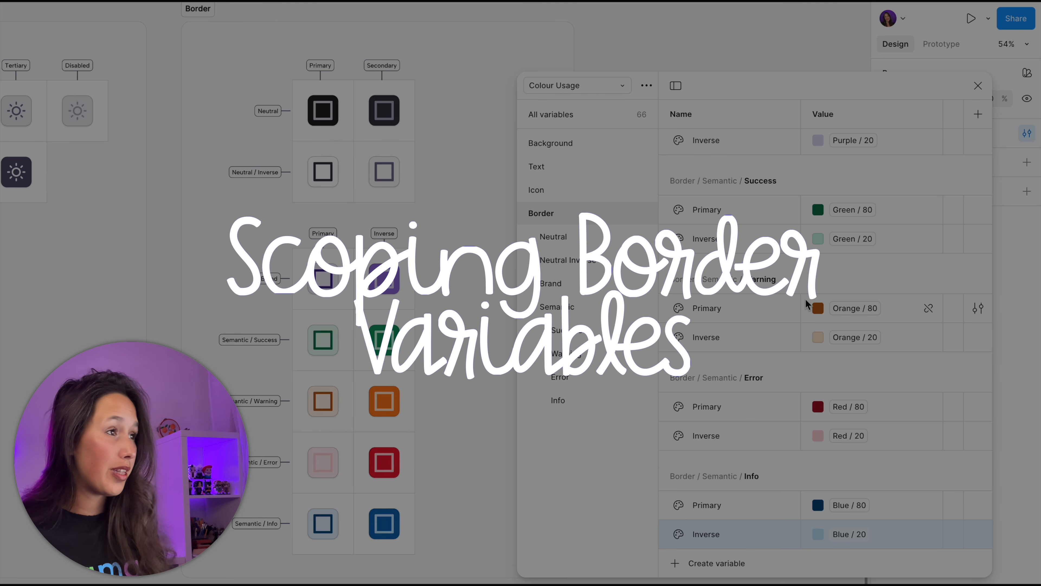
Limit the color scope of all Border variables to Stroke only, turning off showing in all supported properties
{"action": "scroll", "coordinate": [806, 305], "scroll_direction": "up", "scroll_amount": 6}
{"action": "scroll", "coordinate": [743, 410], "scroll_direction": "down", "scroll_amount": 6}
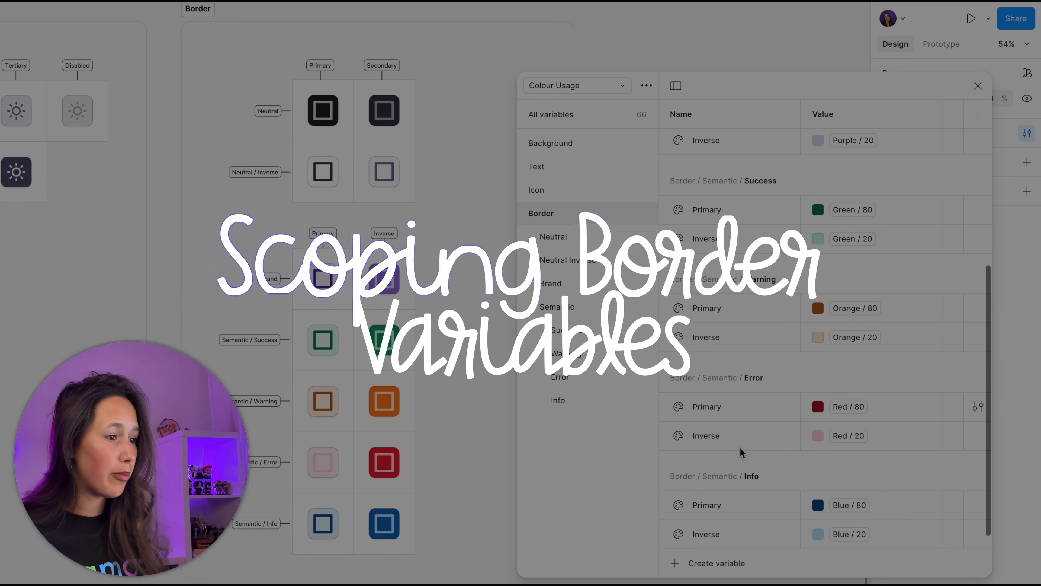
{"action": "key", "text": "ctrl+a"}
{"action": "scroll", "coordinate": [730, 328], "scroll_direction": "up", "scroll_amount": 6}
{"action": "right_click", "coordinate": [723, 203]}
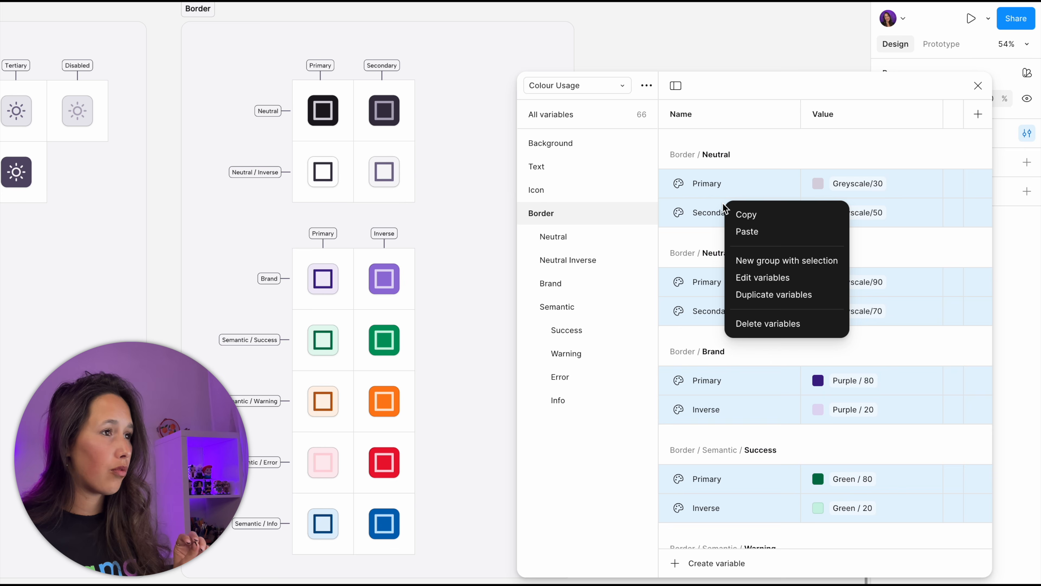
{"action": "left_click", "coordinate": [780, 279]}
{"action": "left_click", "coordinate": [805, 295]}
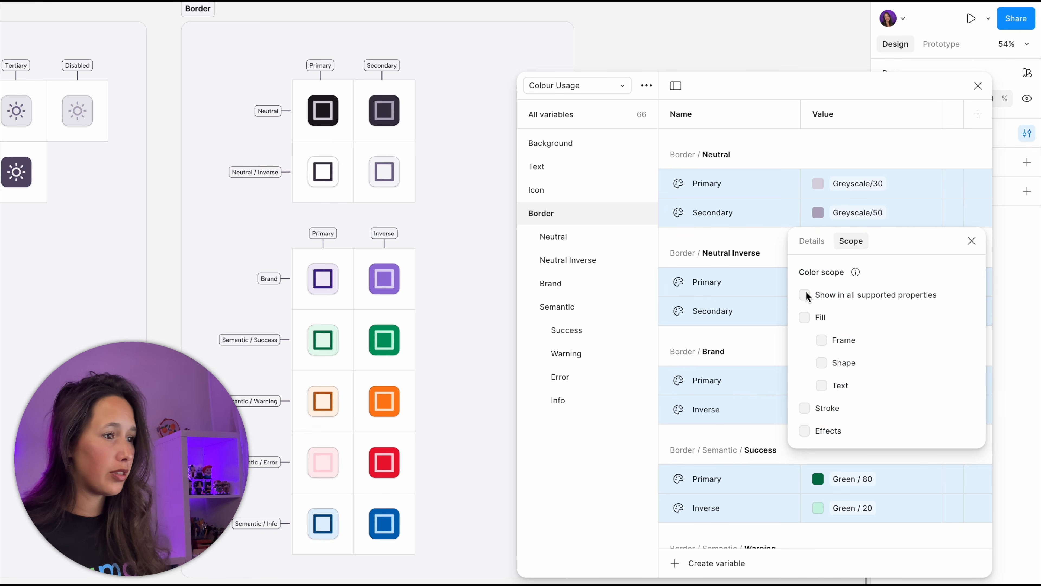
{"action": "left_click", "coordinate": [804, 408]}
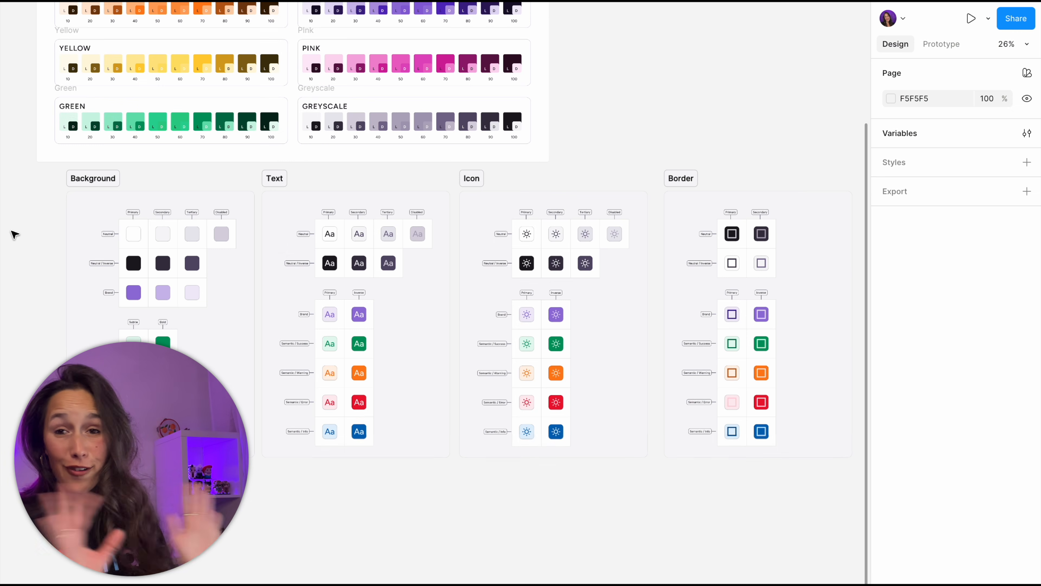
Draw a section of about 4494 × 1655 around the Background, Text, Icon and Border sections and name it Colour Usage
{"action": "scroll", "coordinate": [15, 234], "scroll_direction": "down", "scroll_amount": 2}
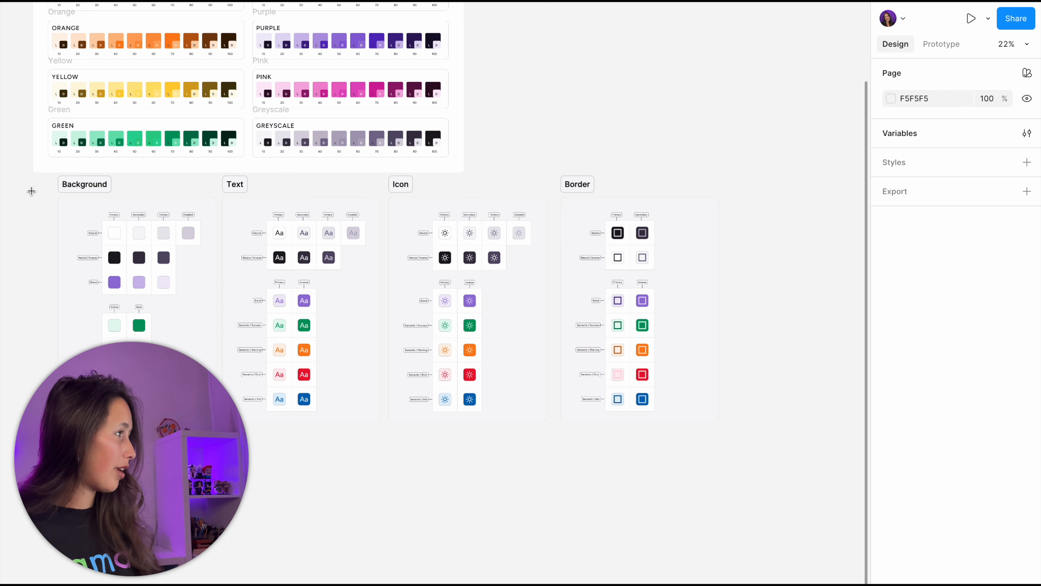
{"action": "left_click_drag", "start_coordinate": [31, 191], "coordinate": [802, 488]}
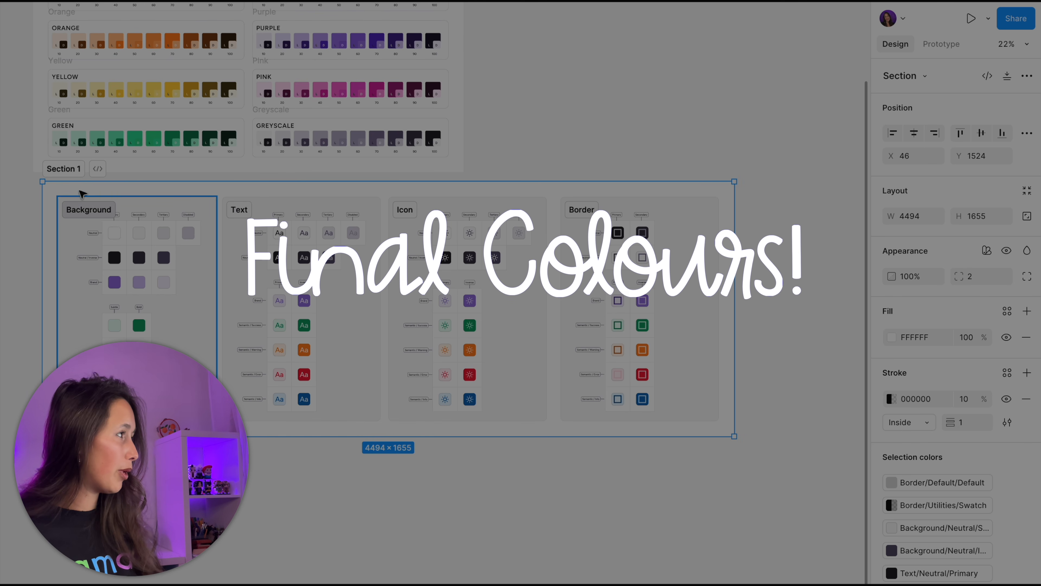
{"action": "double_click", "coordinate": [72, 169]}
{"action": "type", "text": "Colour Usage"}
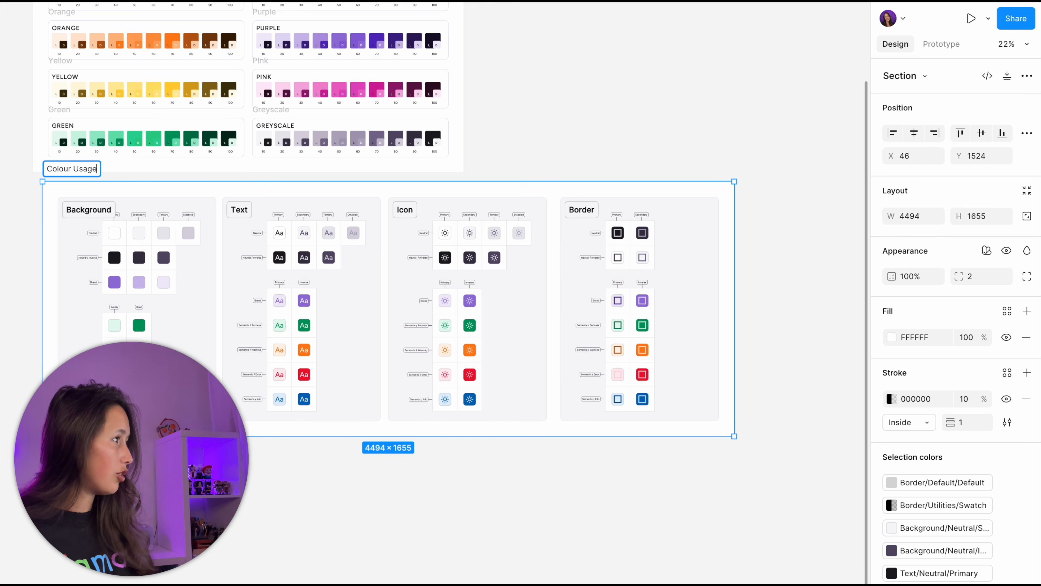
{"action": "key", "text": "Return"}
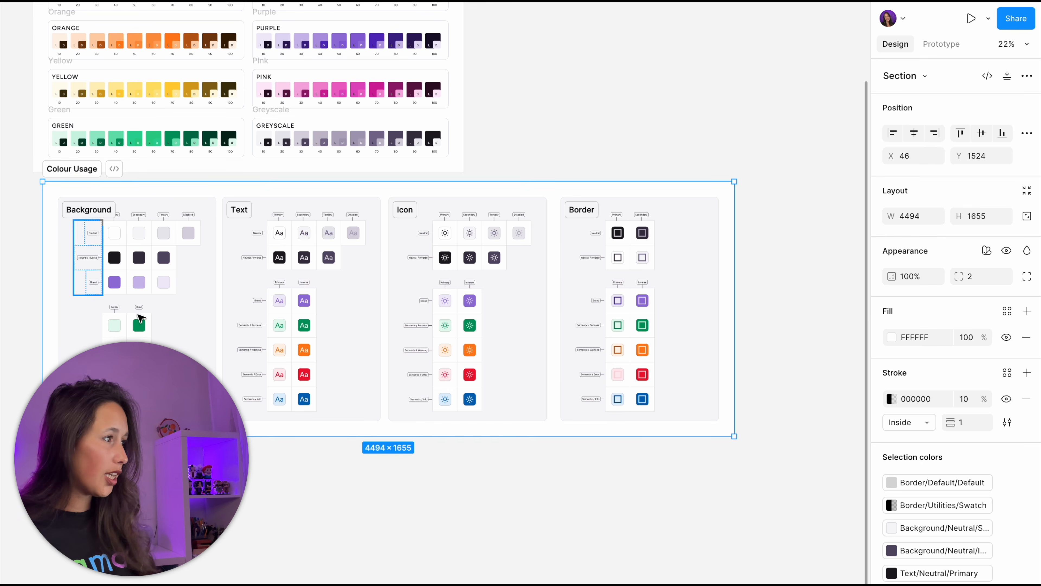
{"action": "scroll", "coordinate": [140, 316], "scroll_direction": "up", "scroll_amount": 2}
{"action": "key", "text": "Escape"}
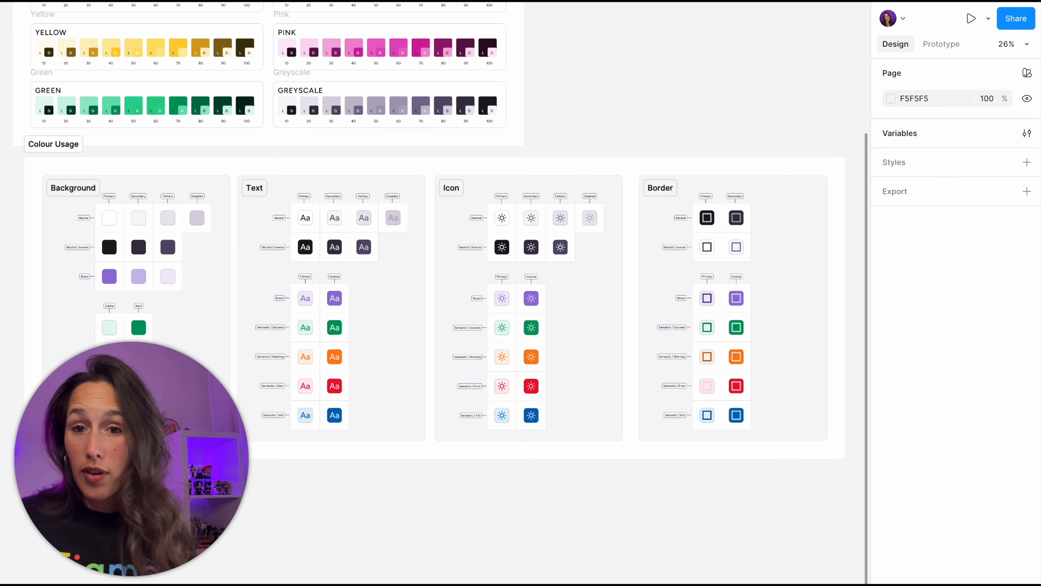